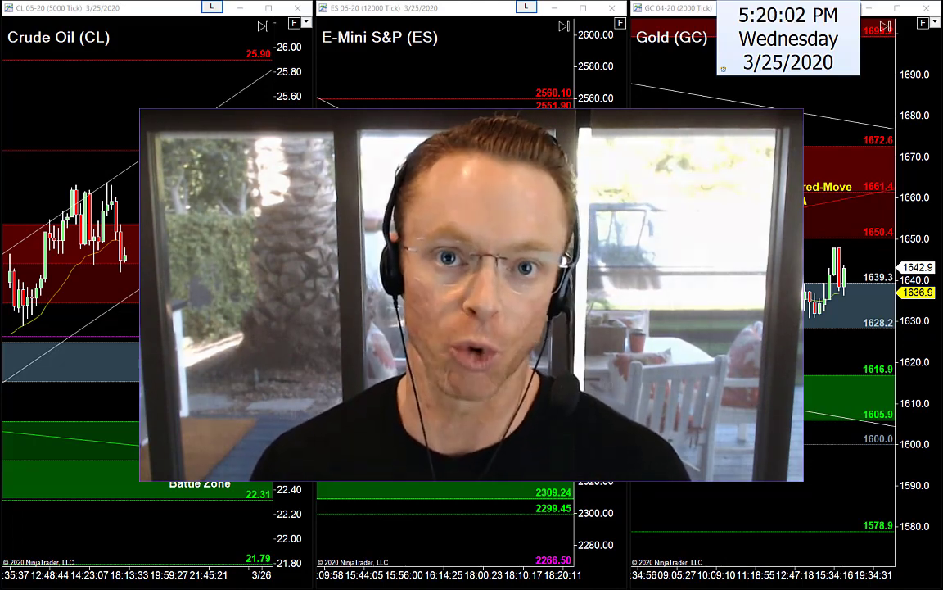
- Switch to the browser's economic calendar, circle the Thursday Mar 26 and Friday Mar 27 headings in blue, and circle dates 26 to 29 in red
key(alt+Tab)
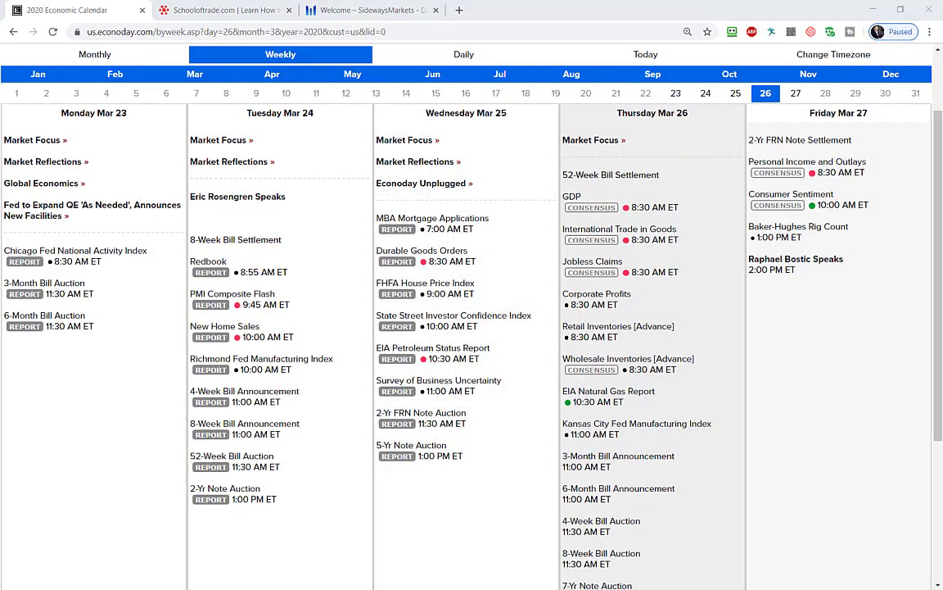
scroll(467, 327, down, 1)
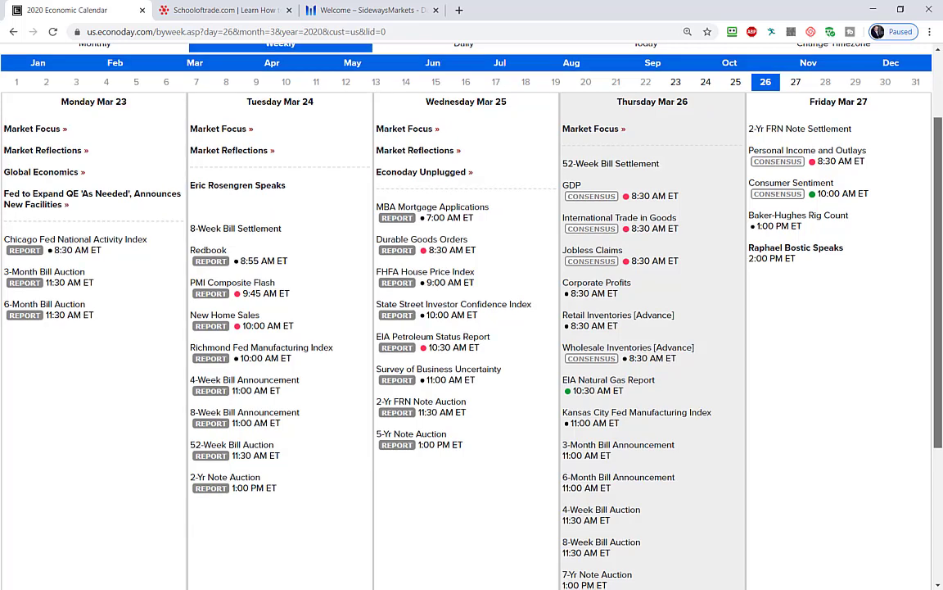
drag(938, 283, 939, 282)
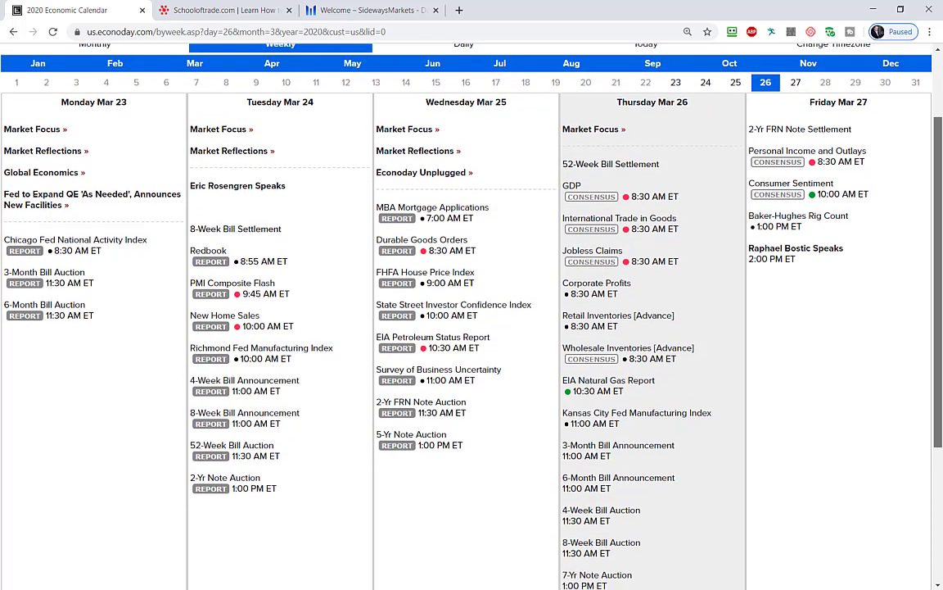
key(ctrl+2)
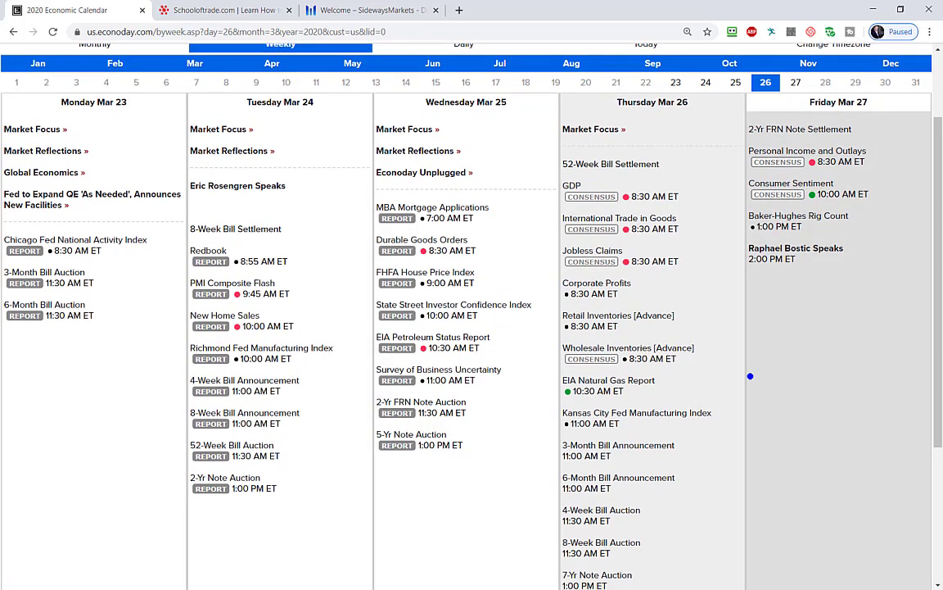
mouse_move(523, 67)
mouse_down()
mouse_move(791, 129)
mouse_move(921, 141)
mouse_up()
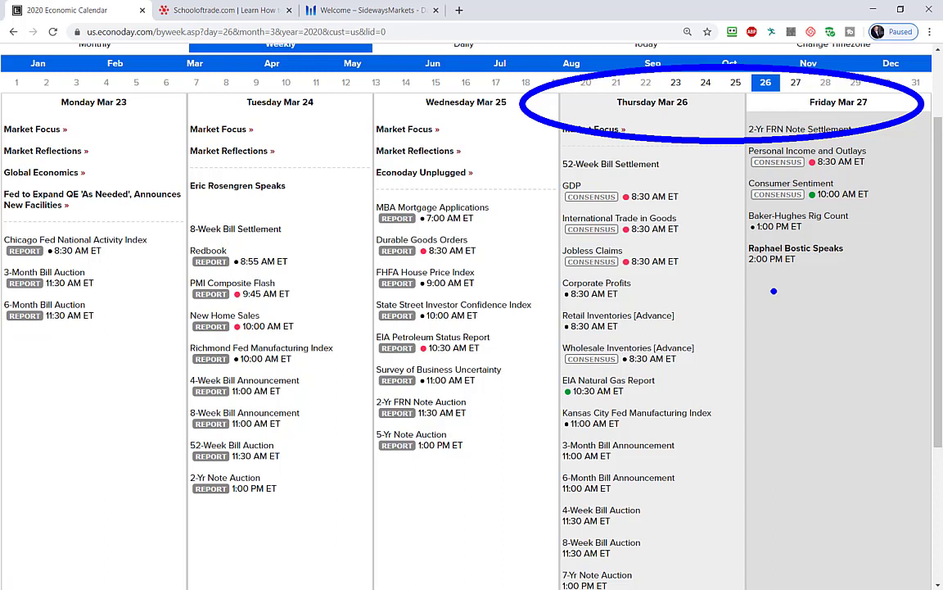
key(r)
drag(758, 63, 909, 105)
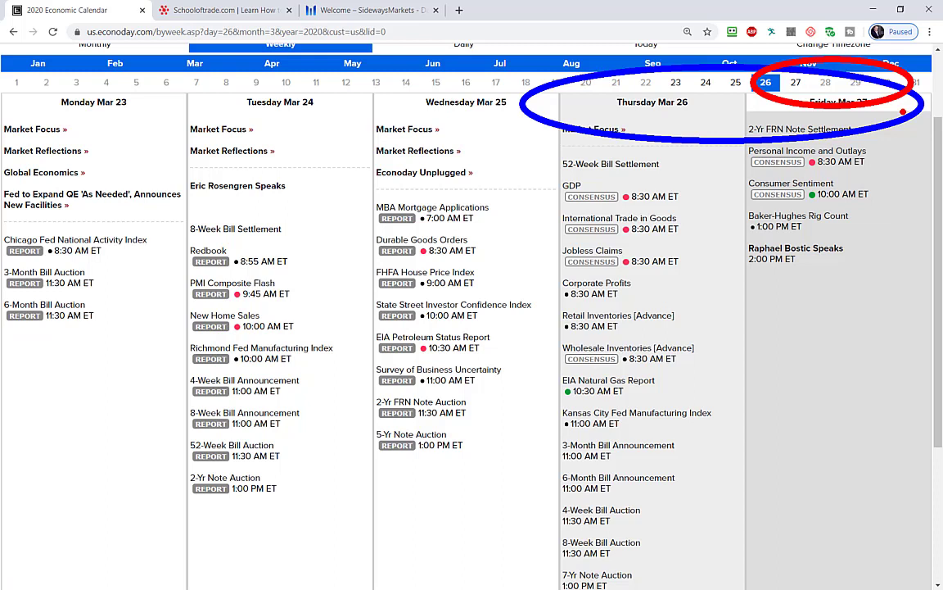
- Clear the drawn ellipses and write "Slow Down" in blue below the Friday Mar 27 events
key(e)
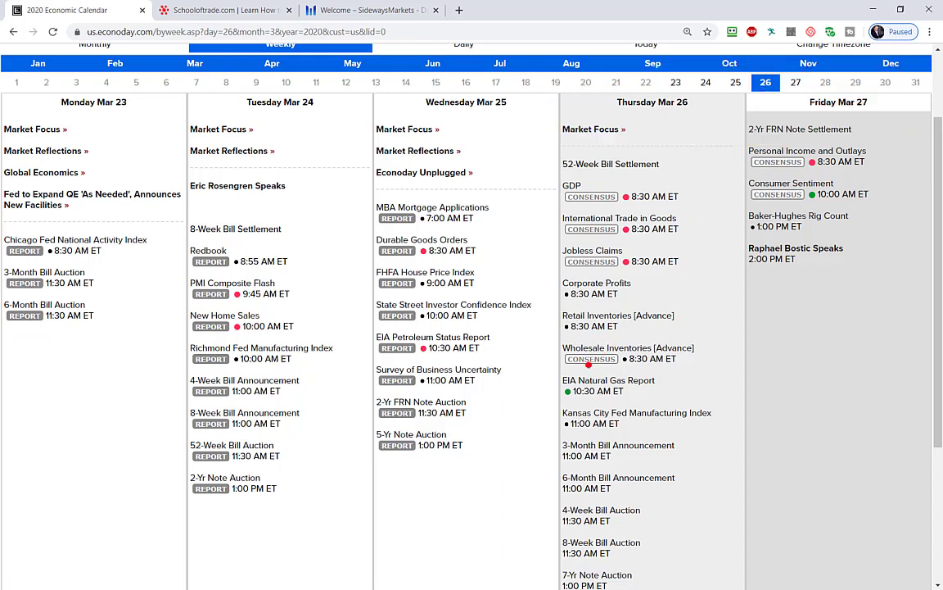
key(b)
key(t)
text(Slw)
key(BackSpace)
text(ow )
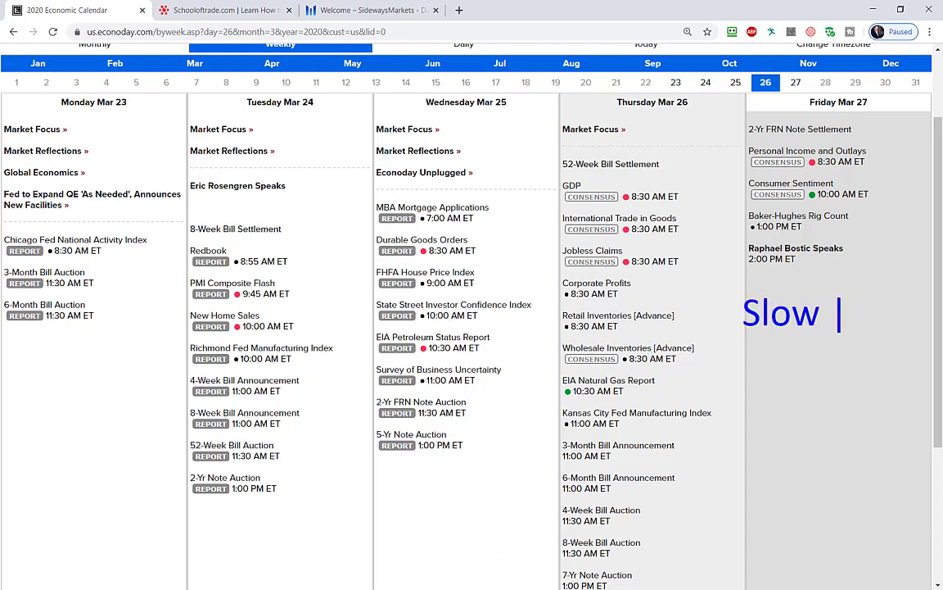
text(Down)
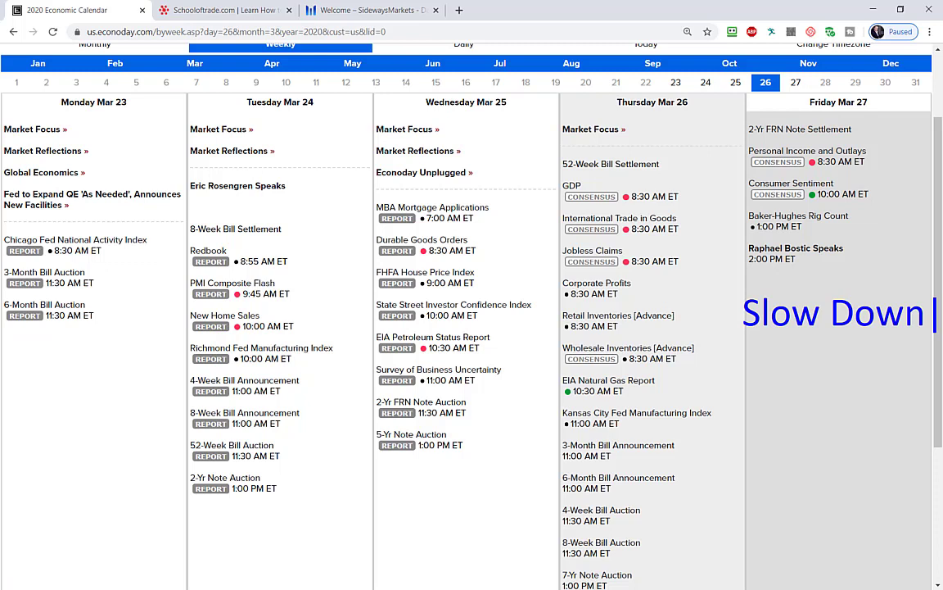
- Add the lines "Wider Stop", "Wider Targe" and "Position Cuts" beneath the "Slow Down" note
key(Return)
text(Wider Stop)
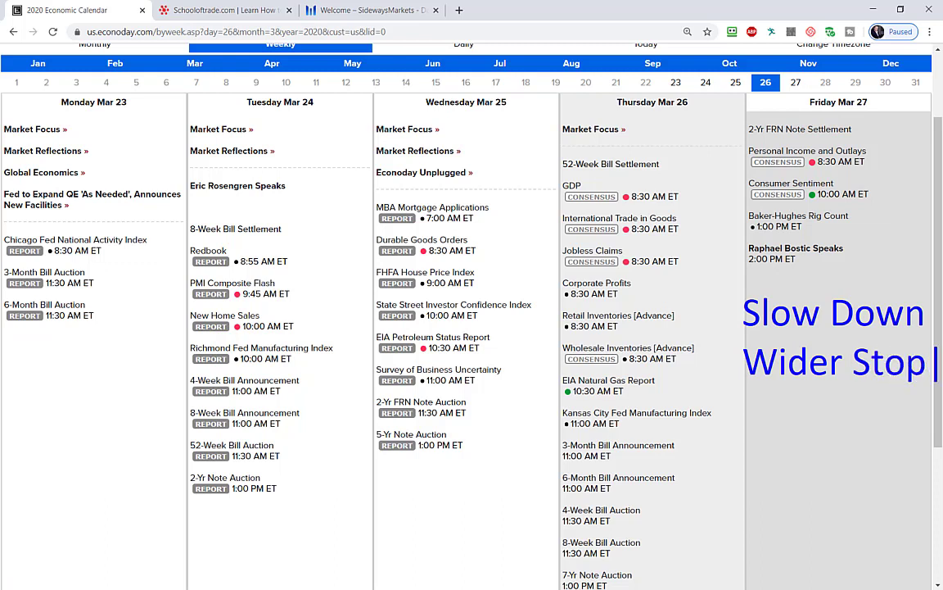
key(Return)
text(Wider T)
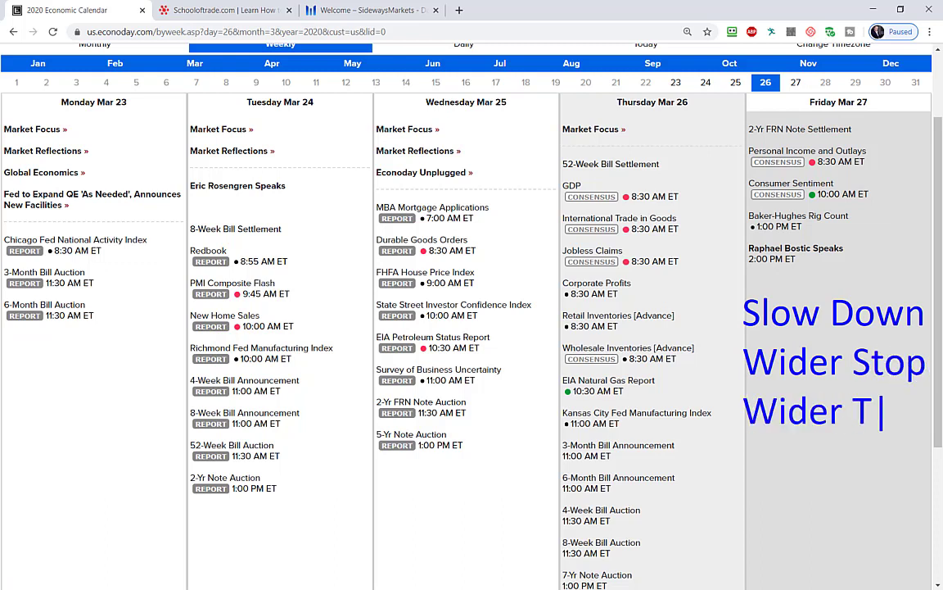
text(arge)
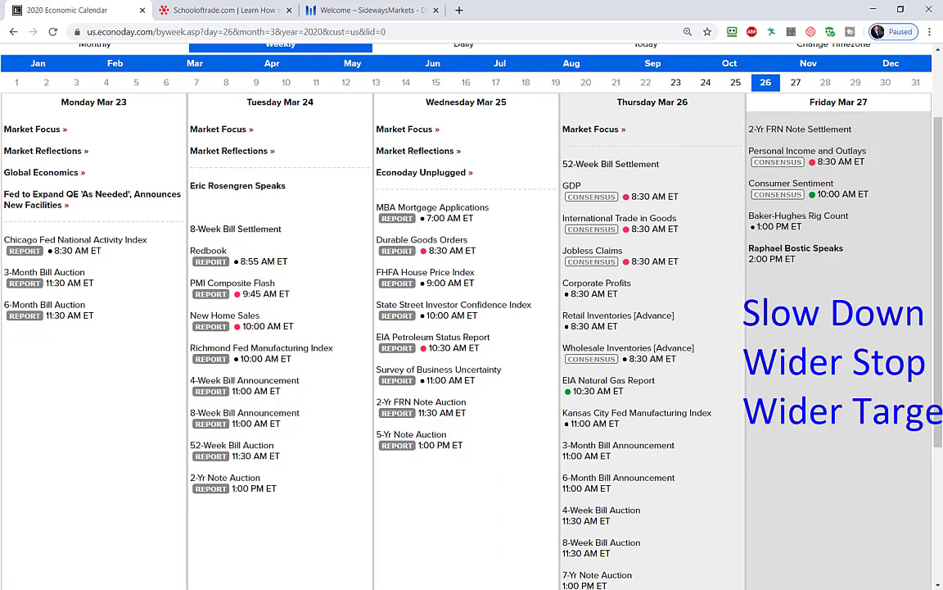
key(Return)
text(Position iz)
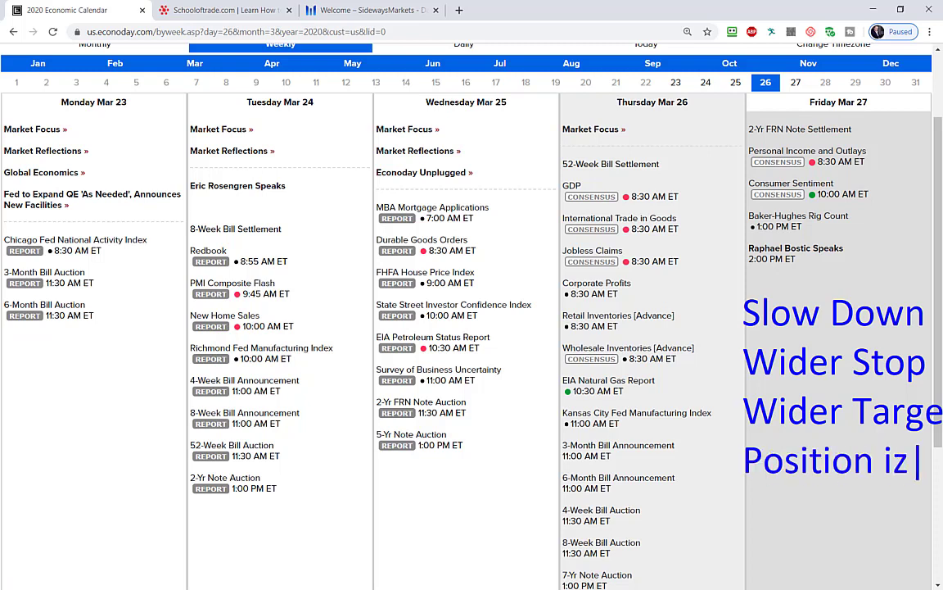
key(BackSpace)
key(BackSpace)
text(Cuts)
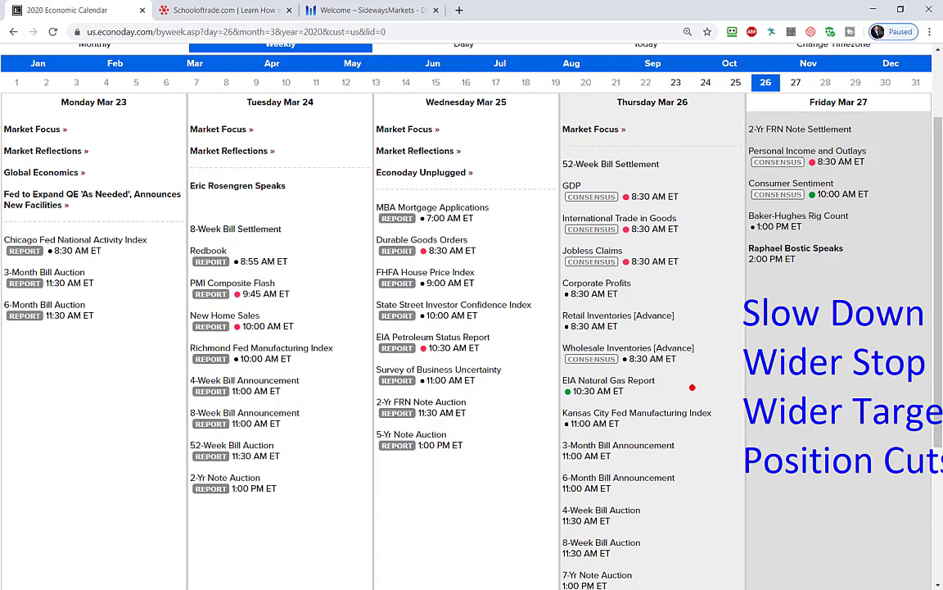
drag(668, 269, 739, 314)
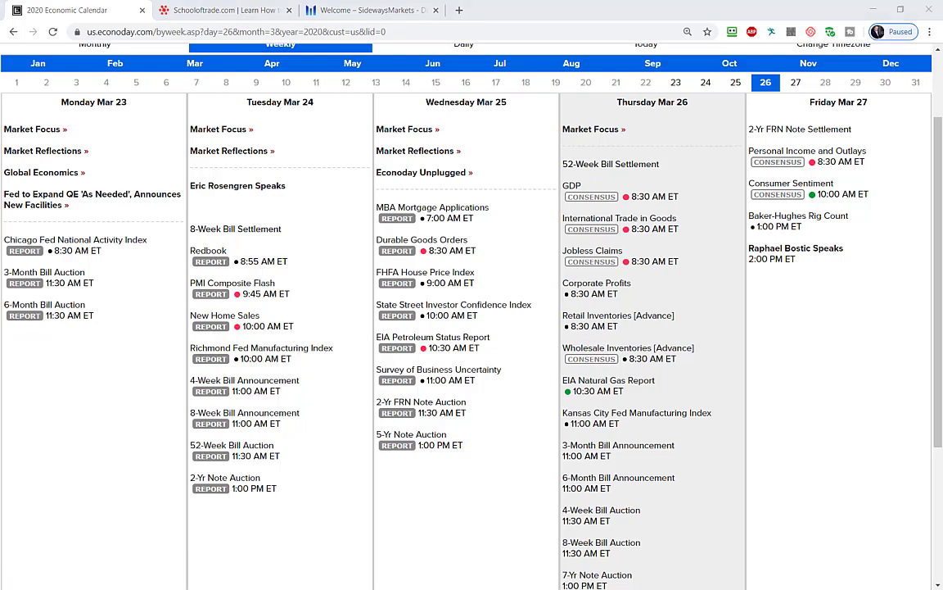
- Bring the Market Analyzer over the calendar to compare the GC 04-20 and GC 06-20 rows, and move the window back off the calendar
drag(942, 133, 352, 128)
click(266, 214)
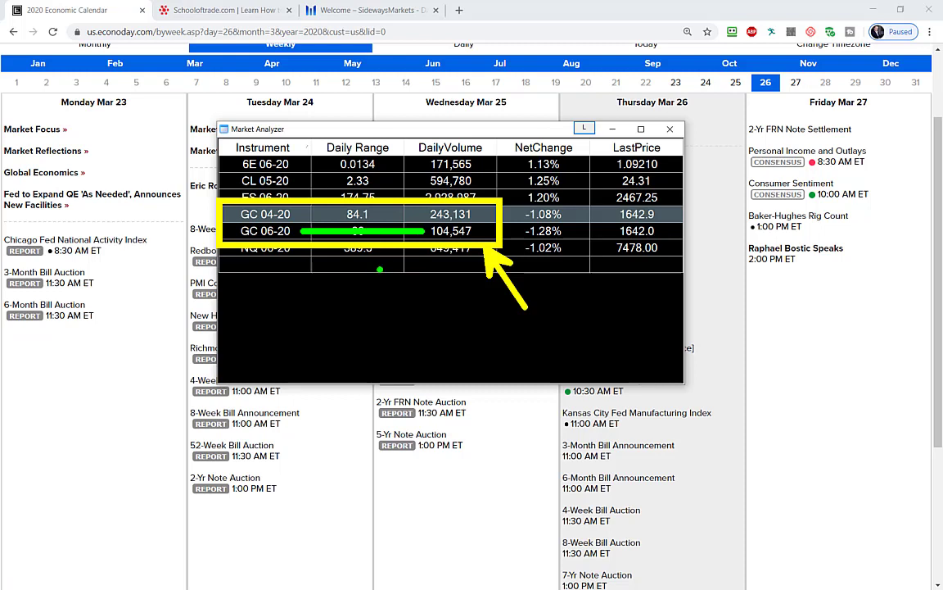
key(Escape)
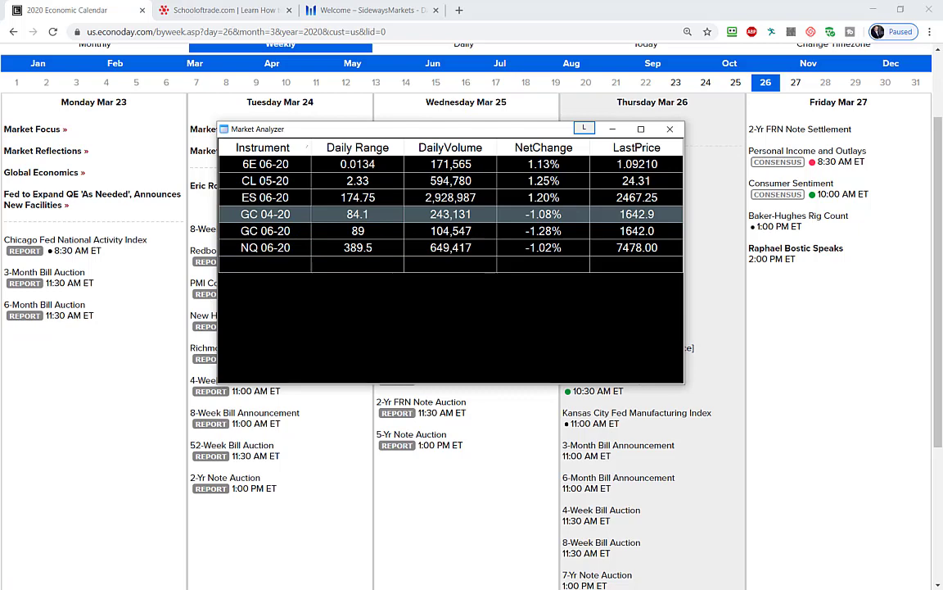
drag(409, 129, 942, 118)
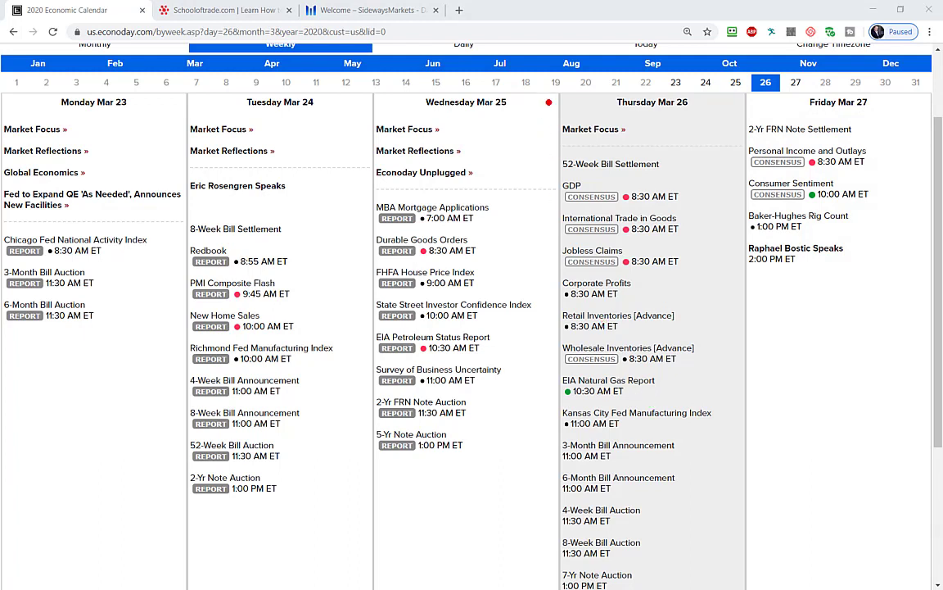
- Frame the Thursday Mar 26 column with a red rectangle and point a blue arrow at its Jobless Claims entry
mouse_move(548, 91)
mouse_down()
mouse_move(630, 414)
mouse_move(737, 512)
mouse_move(741, 565)
mouse_up()
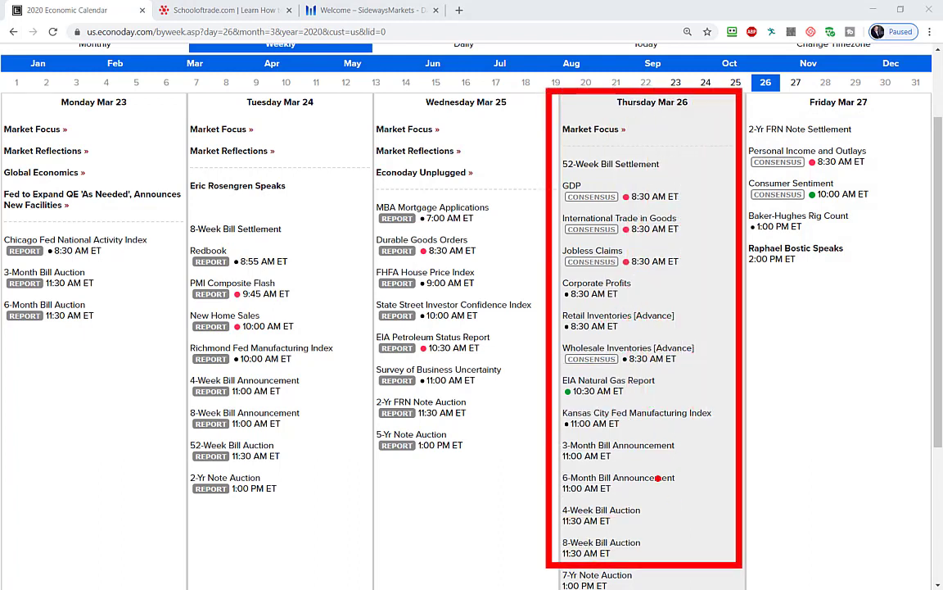
key(b)
drag(548, 184, 490, 152)
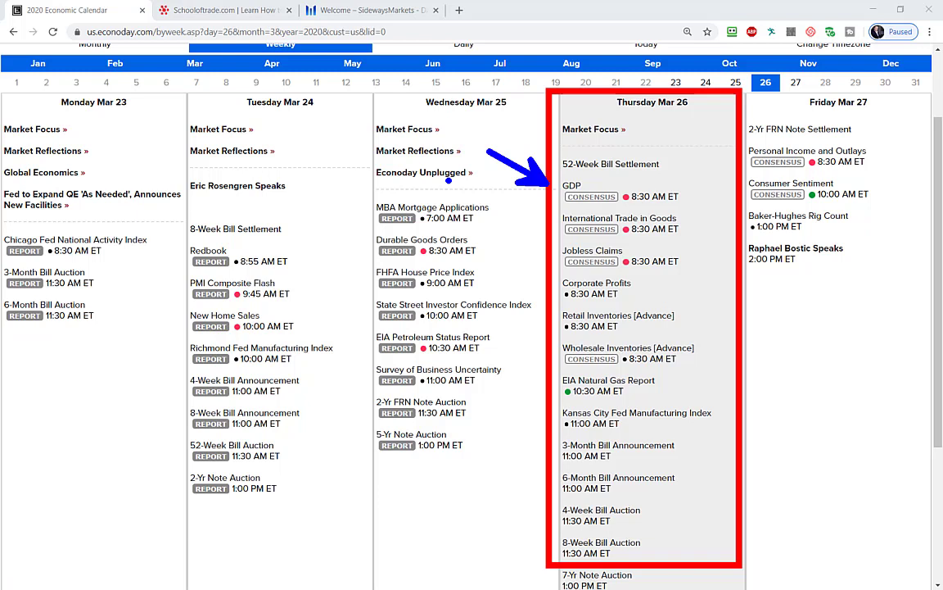
key(ctrl+z)
drag(552, 218, 492, 178)
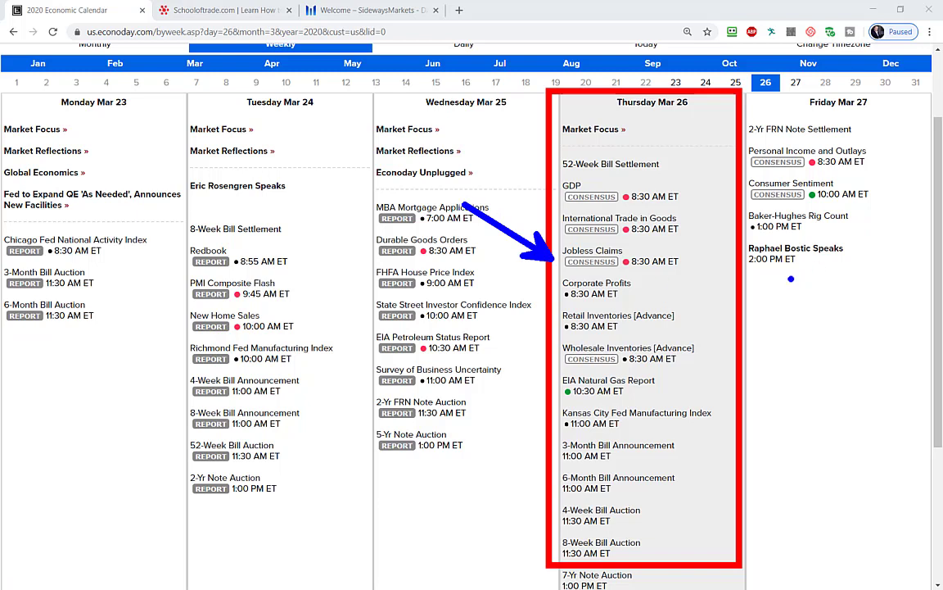
- Write "CA 1M" in blue below the Friday Mar 27 events and clear all annotations
drag(764, 283, 763, 318)
text(CA)
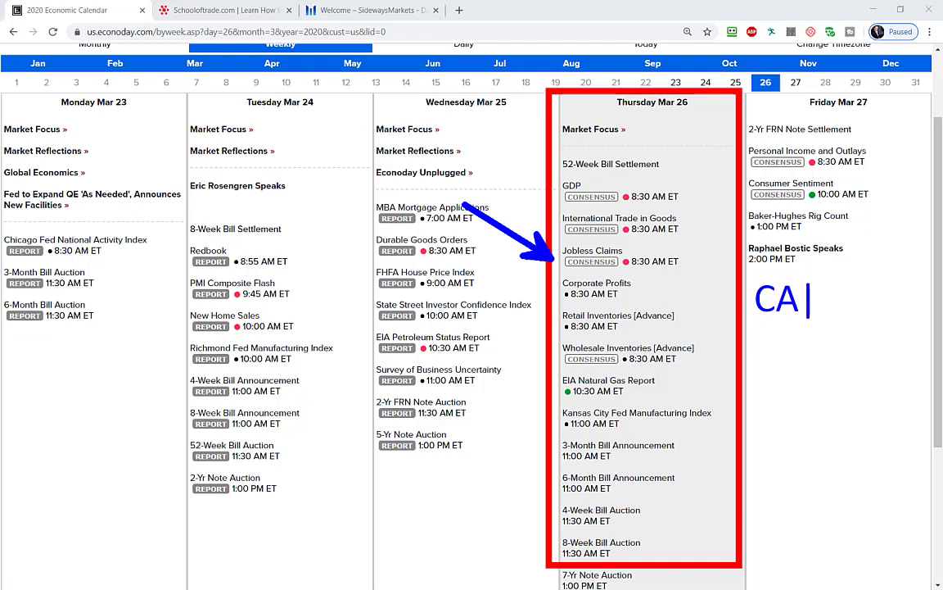
text( 1M)
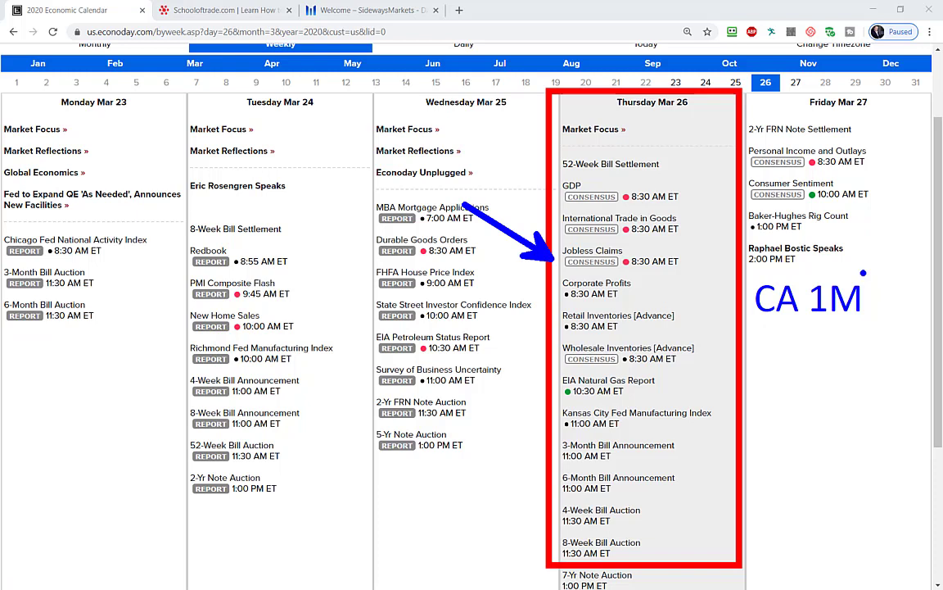
key(k)
key(Escape)
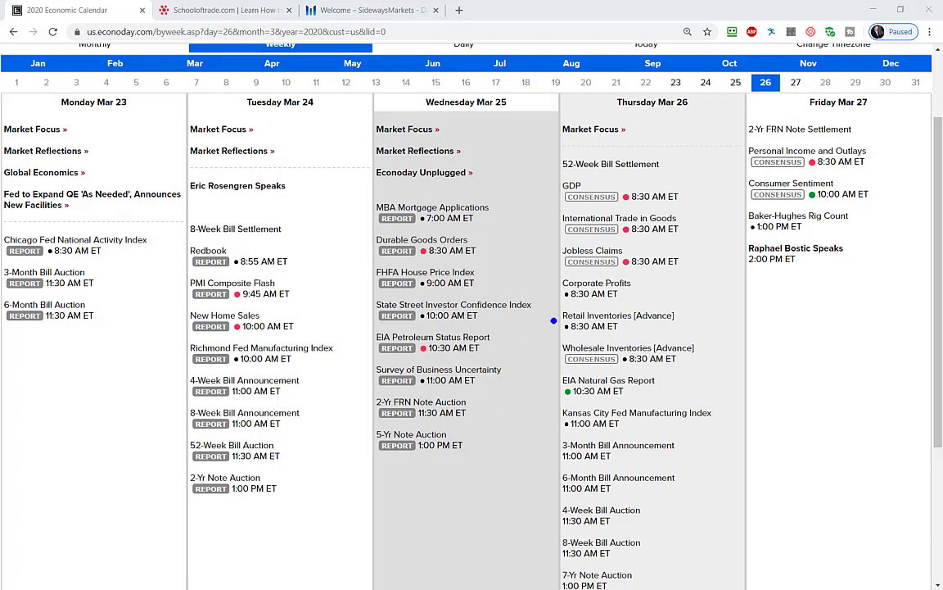
- Frame the Thursday Mar 26 column in blue, point an arrow at Jobless Claims, and circle the GDP, International Trade and Jobless Claims entries
mouse_move(550, 88)
mouse_down()
mouse_move(667, 458)
mouse_move(730, 480)
mouse_move(747, 562)
mouse_up()
drag(542, 247, 430, 164)
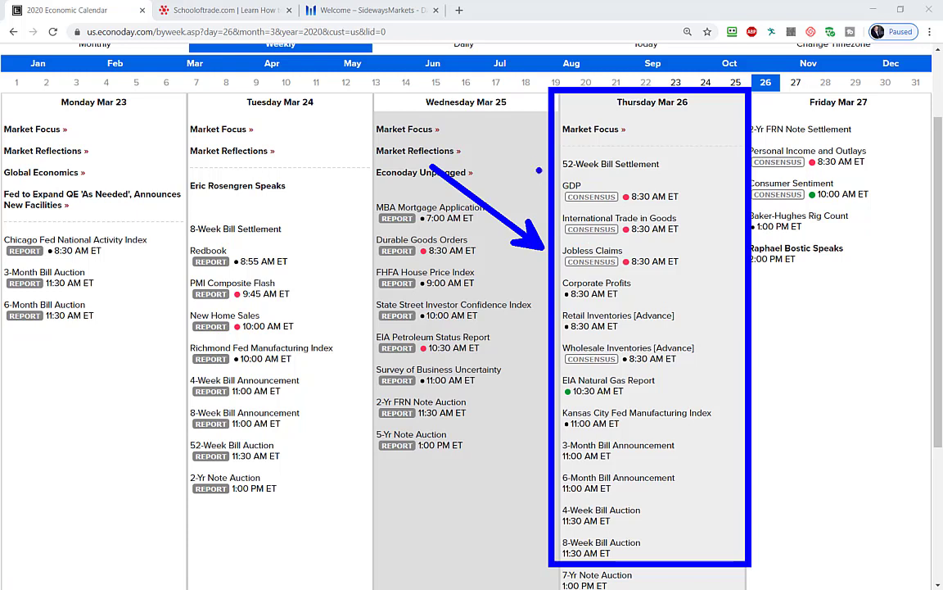
mouse_move(610, 163)
mouse_down()
mouse_move(586, 274)
mouse_move(655, 164)
mouse_up()
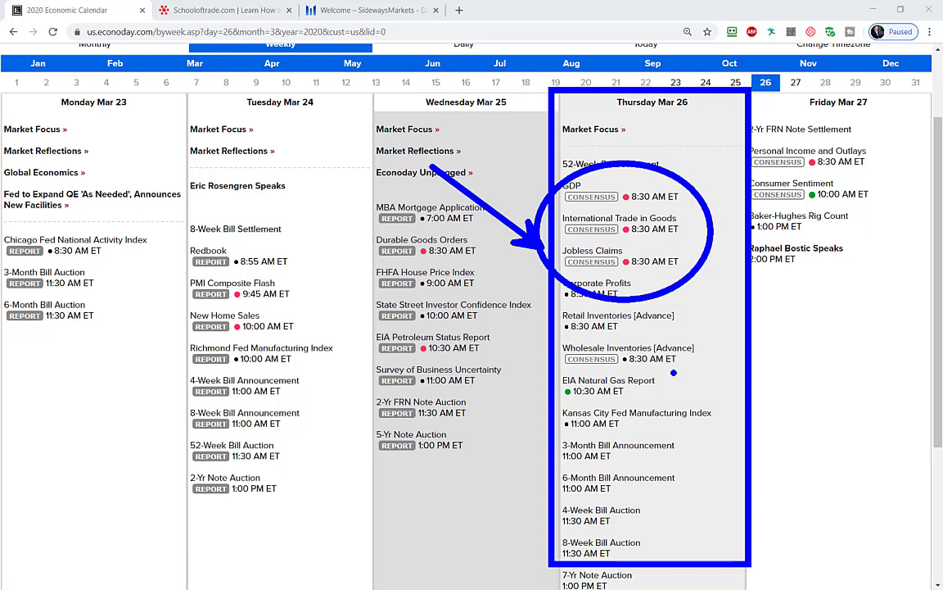
- Undo the ellipse and arrow, try crossing out Thursday's 8:30 AM reports with a blue X, and undo those marks too
key(ctrl+z)
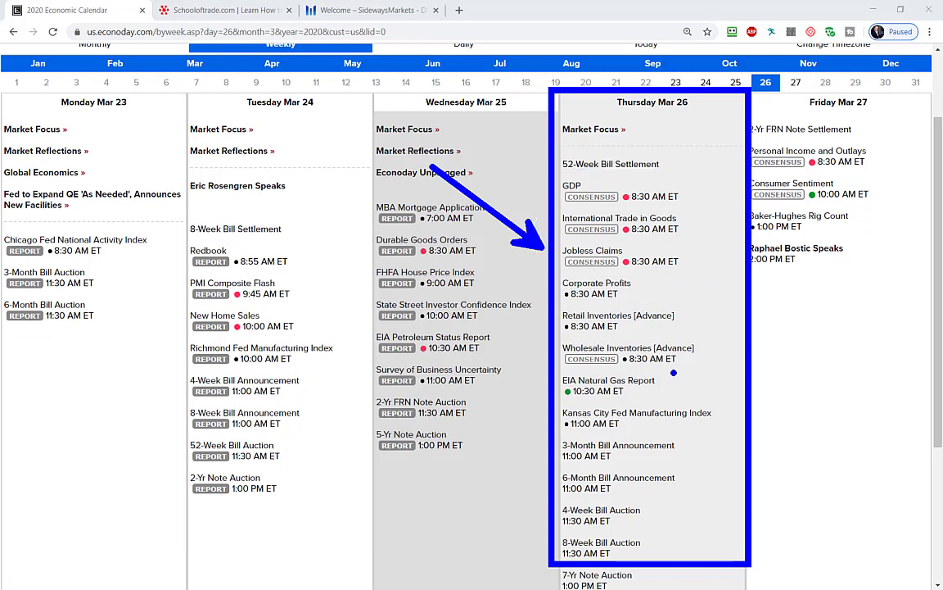
key(ctrl+z)
mouse_move(557, 174)
mouse_down()
mouse_move(542, 186)
mouse_move(602, 211)
mouse_move(676, 286)
mouse_up()
drag(655, 198, 583, 281)
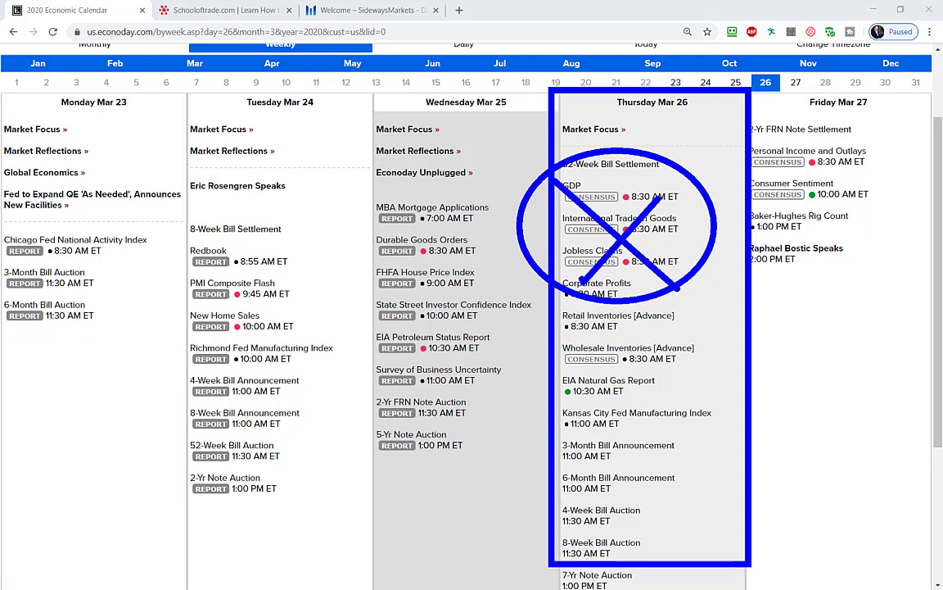
key(ctrl+z)
key(ctrl+z)
key(ctrl+z)
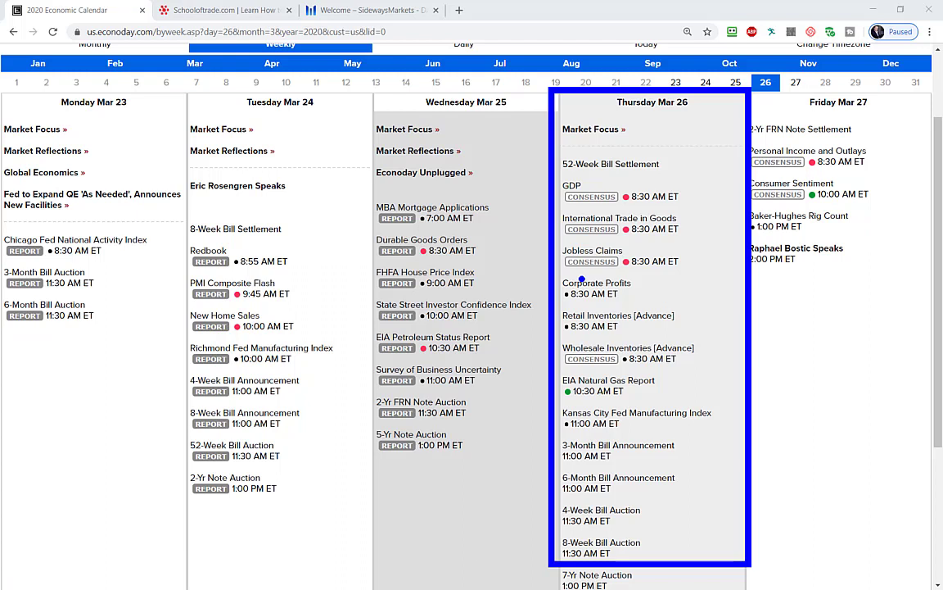
- Clear the column frame and draw a row of blue downward arrows across the lower part of the Tuesday and Wednesday columns
key(e)
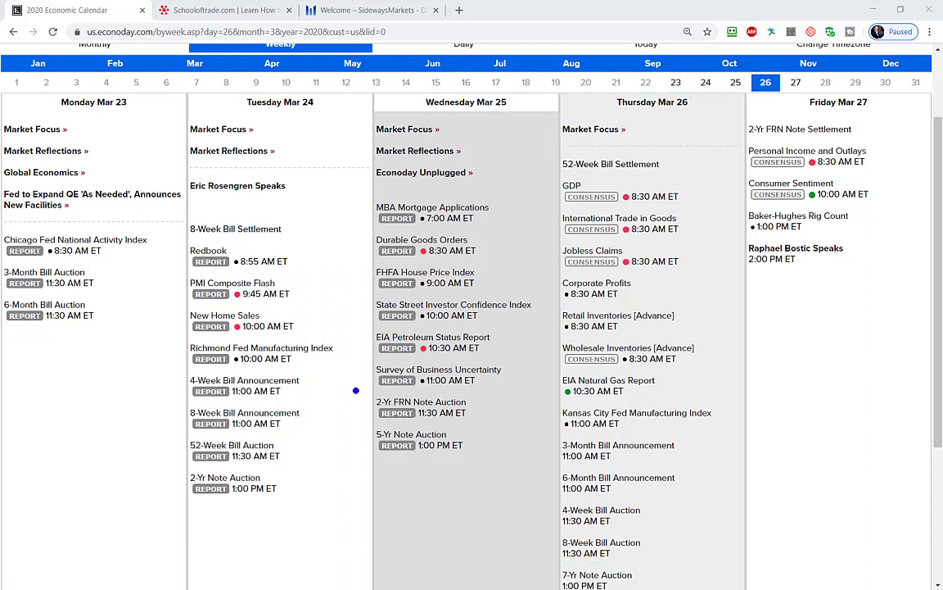
drag(338, 398, 338, 562)
drag(406, 398, 406, 565)
drag(467, 399, 467, 547)
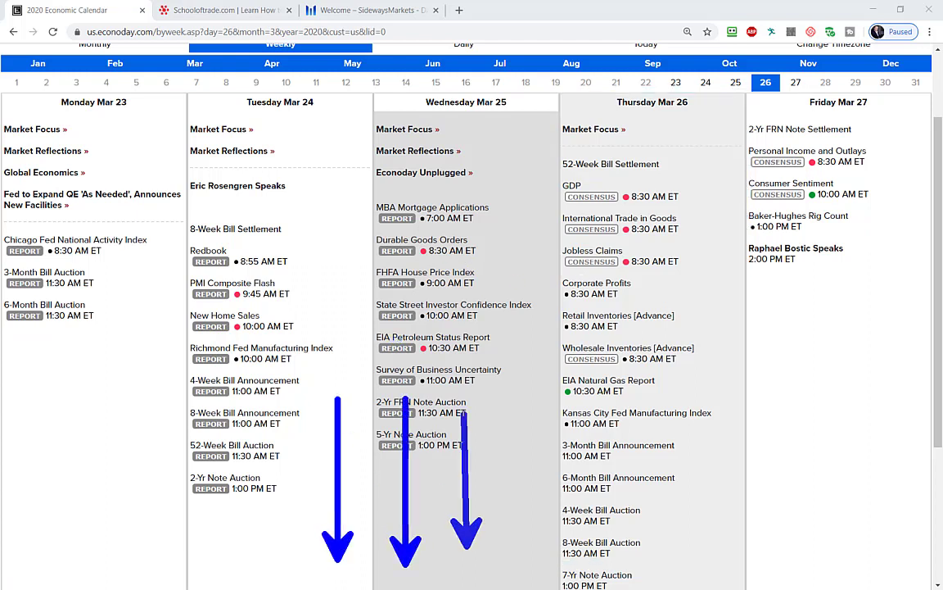
mouse_move(522, 407)
mouse_down()
mouse_move(523, 562)
mouse_move(522, 380)
mouse_up()
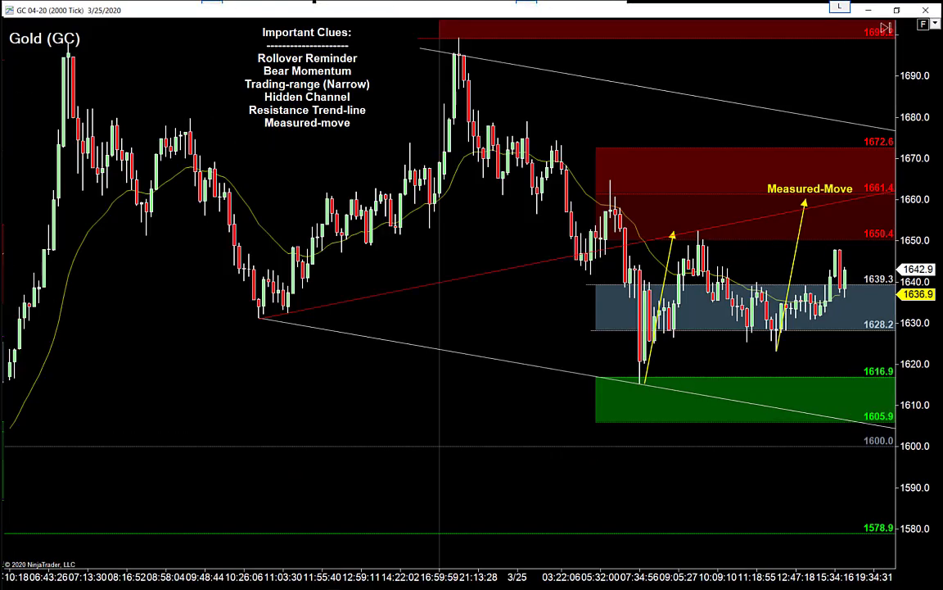
- On NinjaTrader's Gold (GC) chart, circle the "Rollover Reminder" clue in green and point a green arrow at it
scroll(404, 268, right, 3)
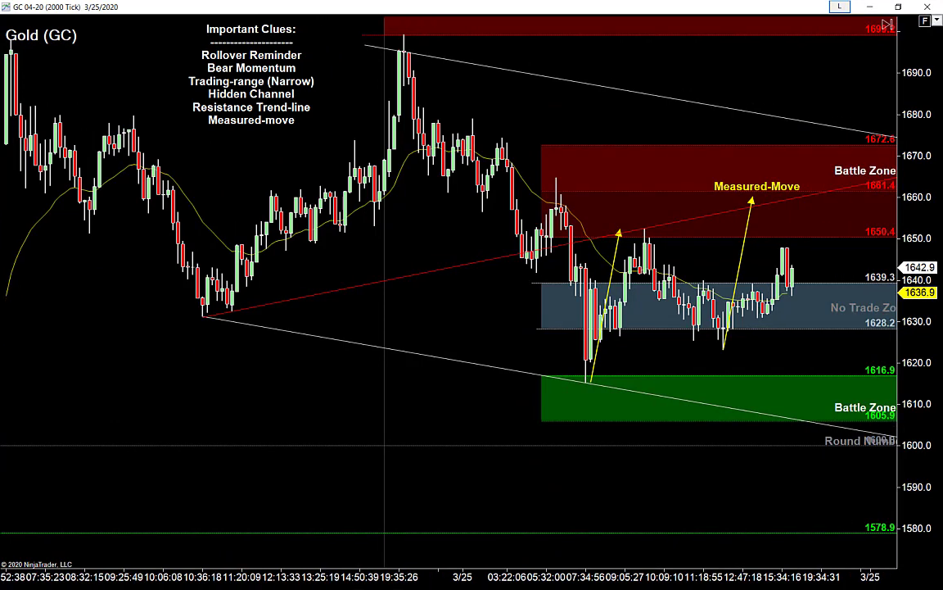
drag(458, 287, 380, 370)
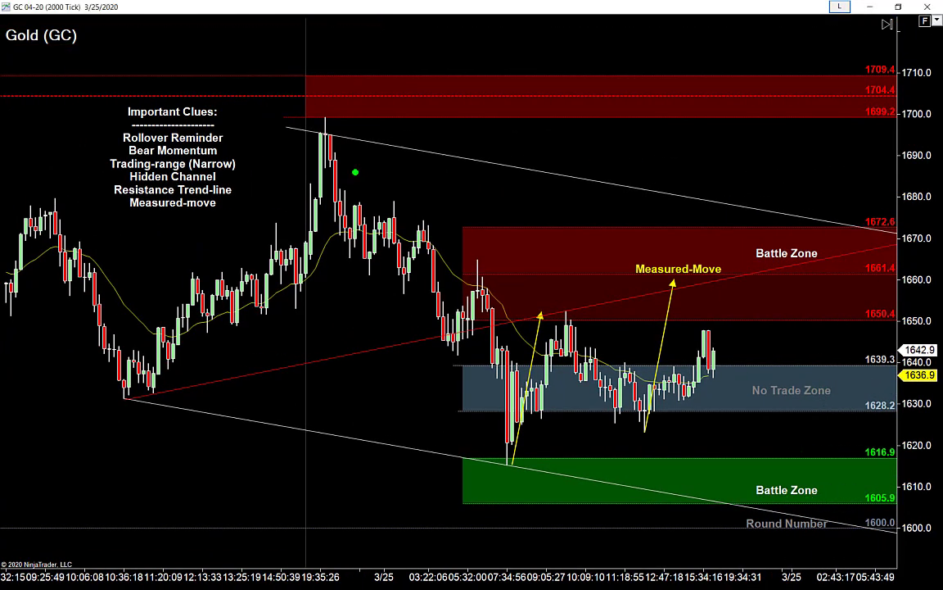
drag(82, 115, 252, 155)
drag(110, 117, 61, 56)
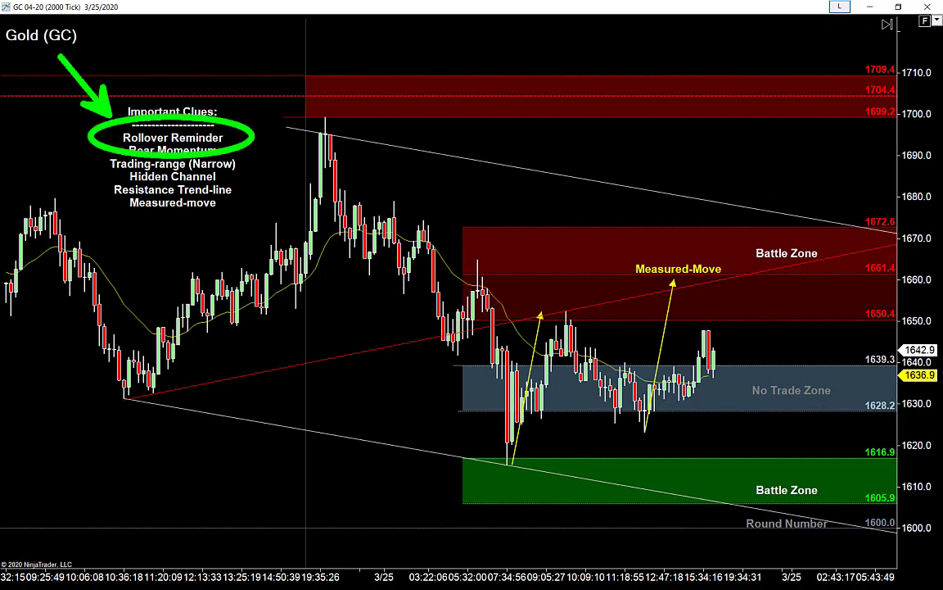
- Clear the previous marks, trace the fall from the 1699 high into the narrow range in green, and circle the range in yellow
key(Escape)
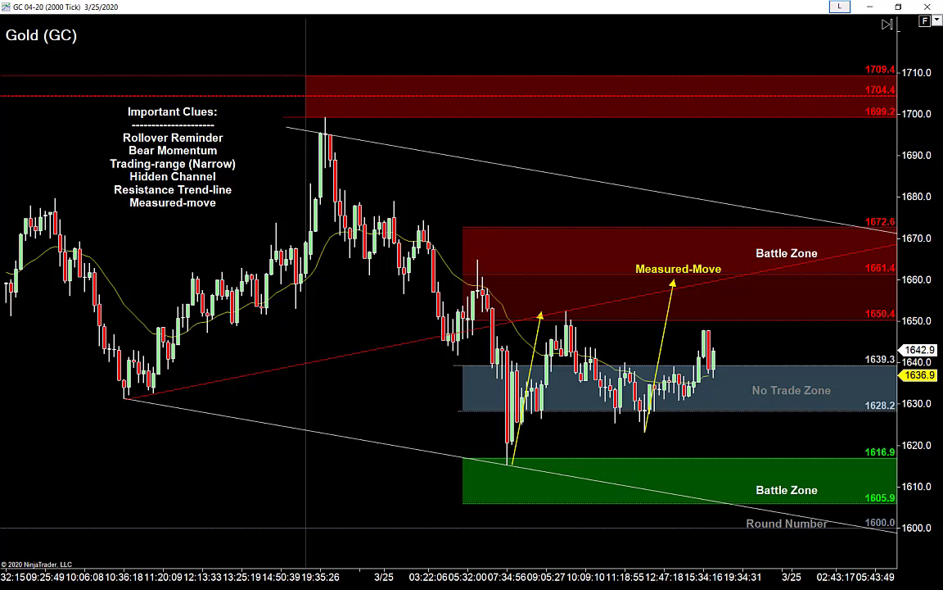
drag(472, 328, 472, 309)
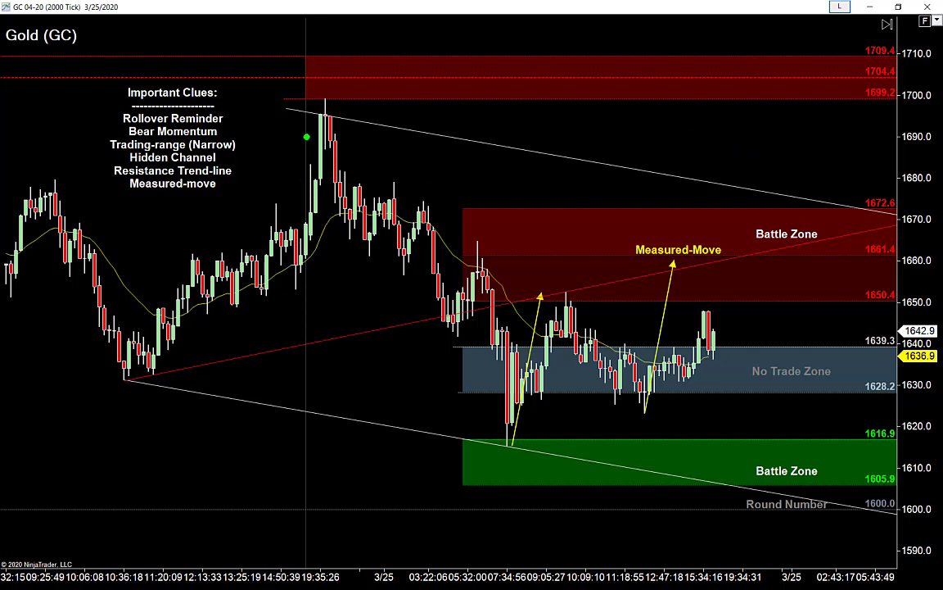
mouse_move(318, 87)
mouse_down()
mouse_move(352, 234)
mouse_move(410, 254)
mouse_move(463, 246)
mouse_move(511, 410)
mouse_move(548, 307)
mouse_move(592, 392)
mouse_move(631, 360)
mouse_move(662, 383)
mouse_up()
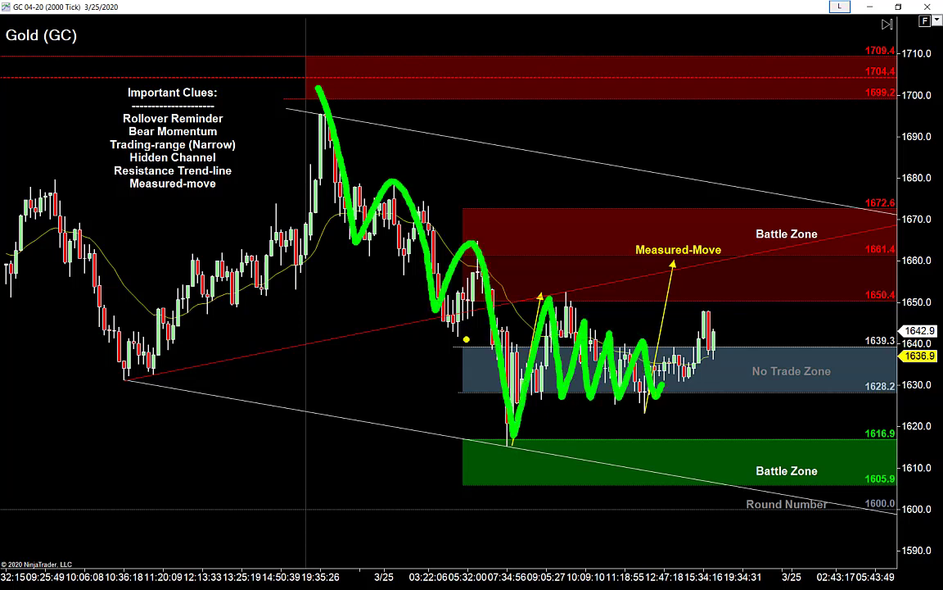
drag(449, 320, 752, 419)
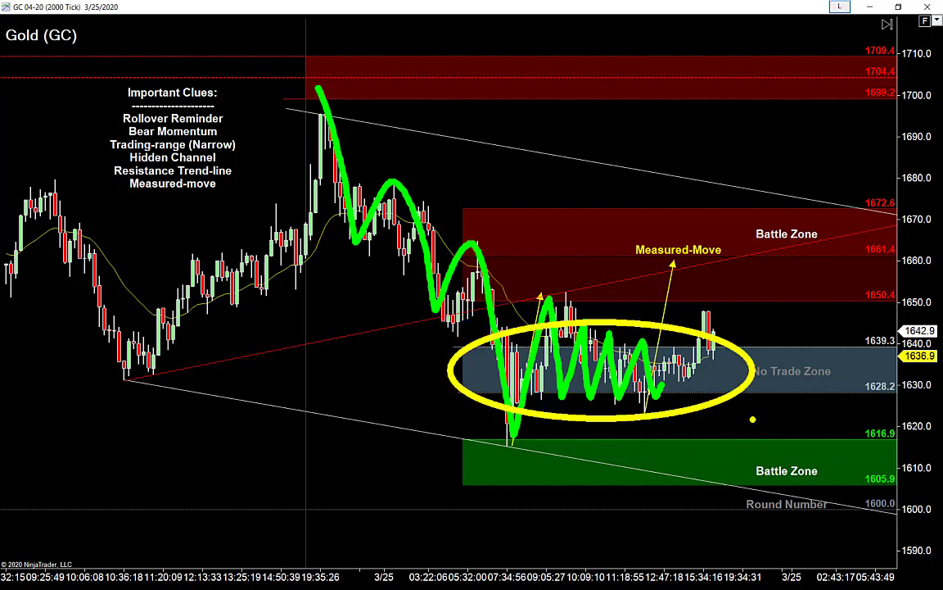
- Bound the decline from the high with two parallel downward-sloping red lines
key(r)
drag(332, 181, 496, 375)
drag(342, 106, 571, 367)
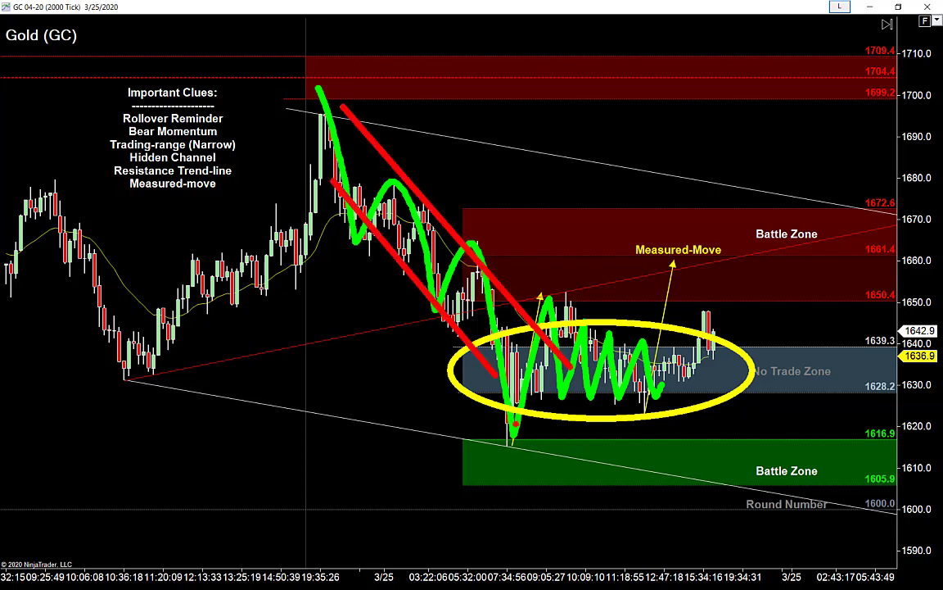
- Clear the marks and compress the chart's time axis to examine the price action around 3/24
key(Escape)
key(ctrl+Down)
key(ctrl+Down)
key(ctrl+Down)
key(ctrl+Down)
key(ctrl+Down)
key(ctrl+Up)
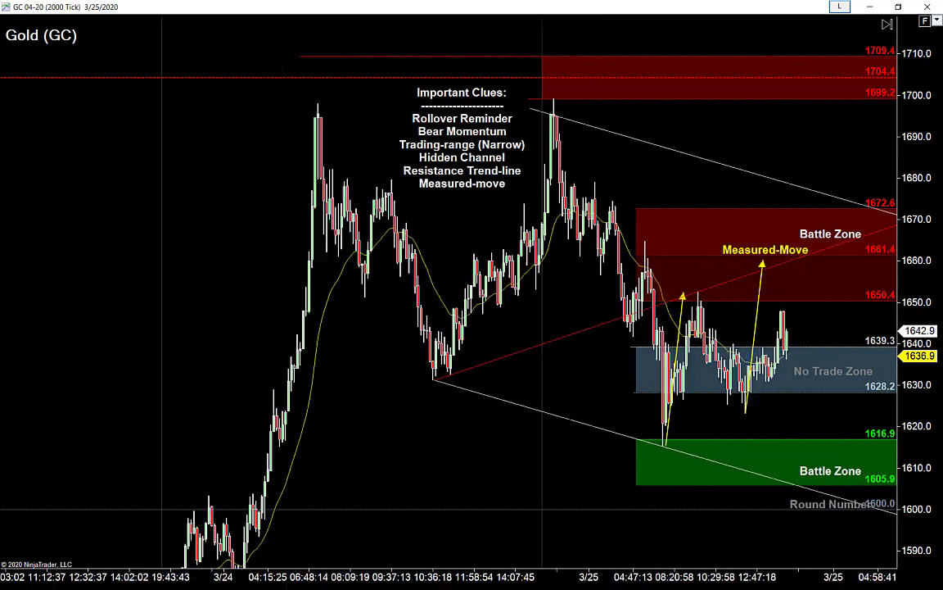
scroll(451, 295, down, 8)
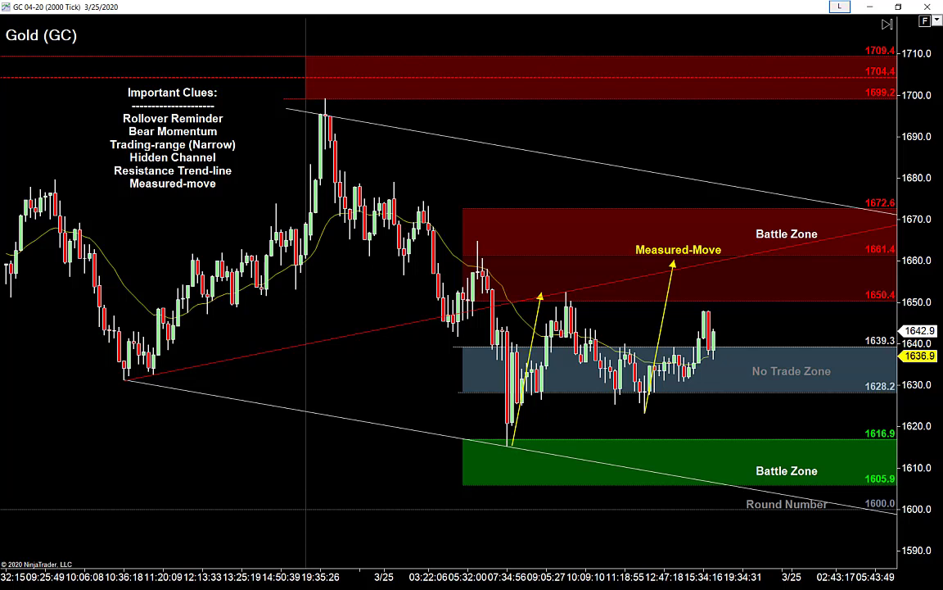
scroll(449, 291, down, 1)
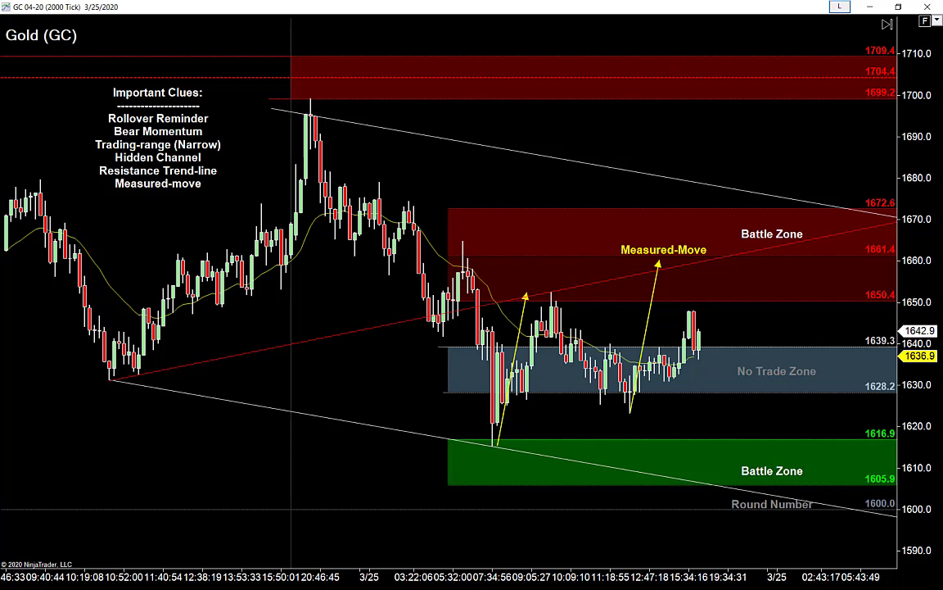
- Frame the No Trade Zone with a yellow rectangle and the upper Battle Zone with a red rectangle
click(441, 345)
drag(809, 392, 870, 392)
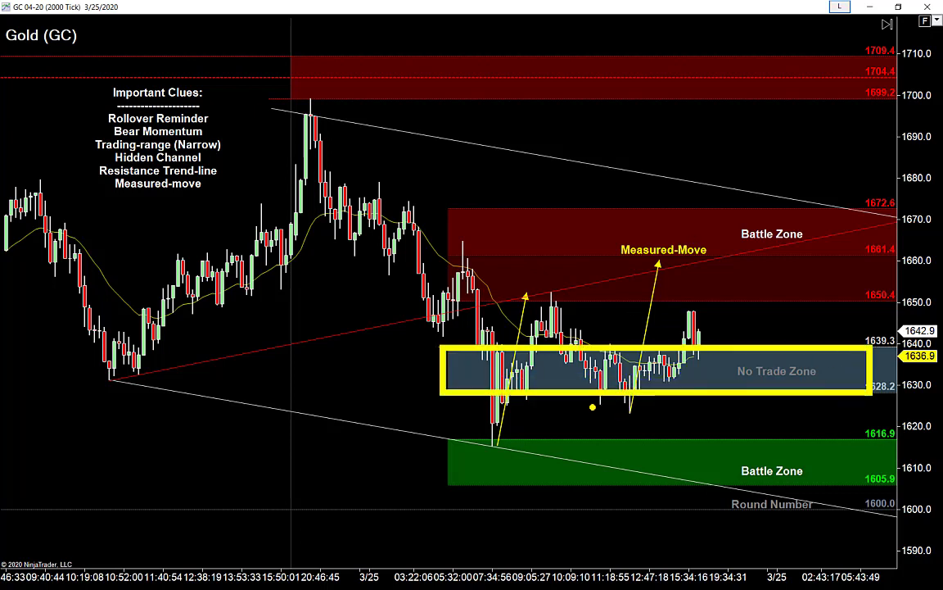
drag(455, 208, 911, 303)
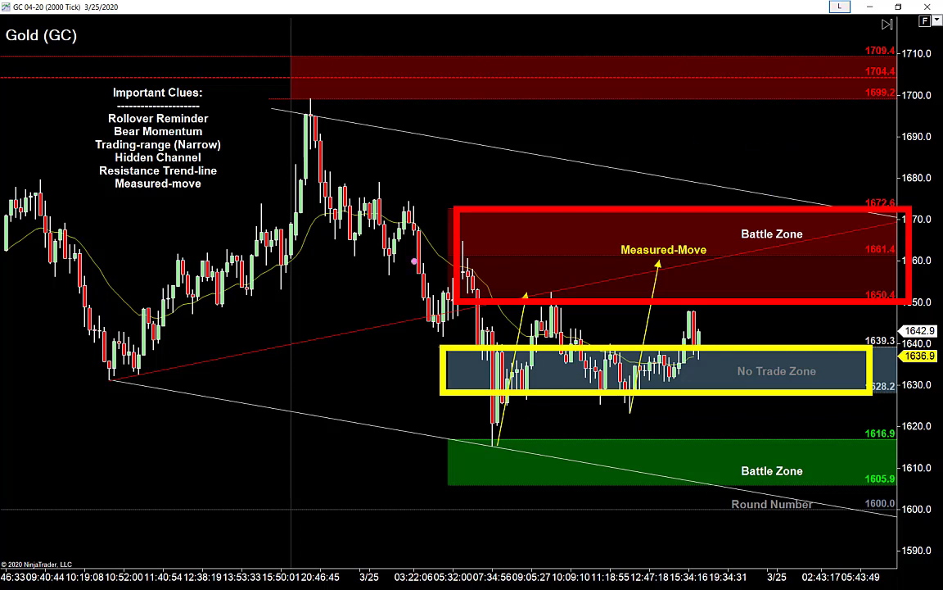
- Draw two pink arrows pointing down from the high along the decline, and undo them
key(c)
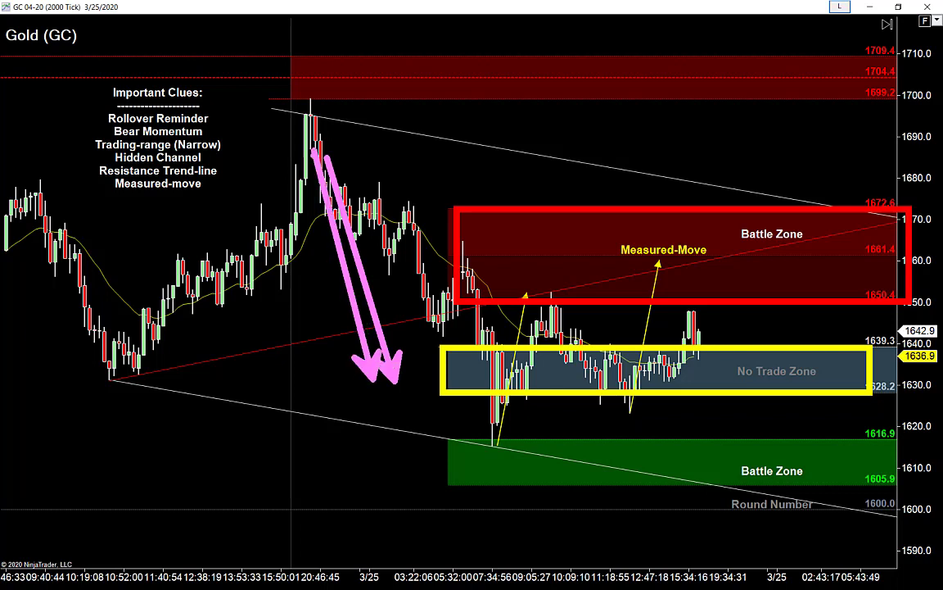
key(ctrl+z)
key(ctrl+z)
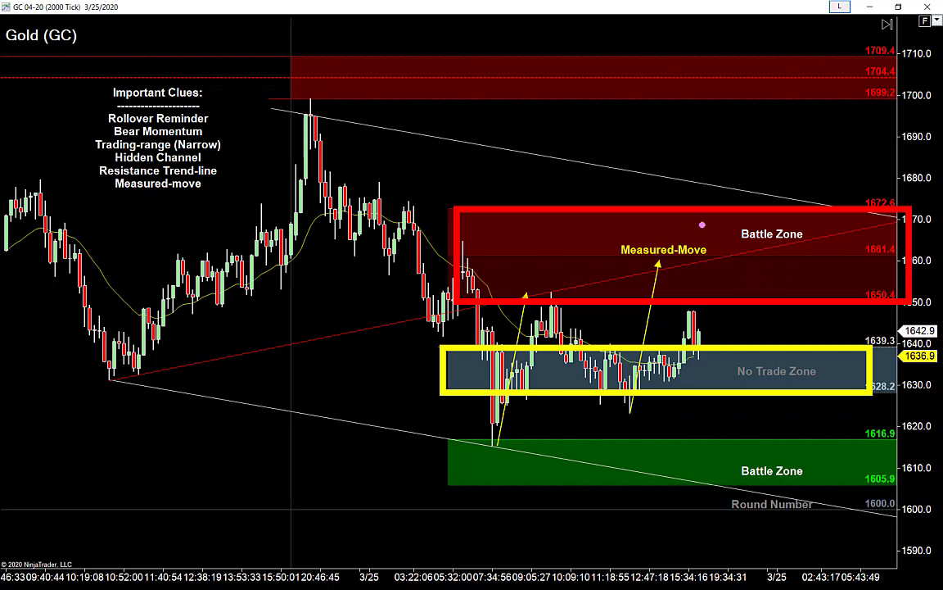
- Cross out the upper Battle Zone with a pink X and clear all marks from the chart
drag(776, 205, 708, 268)
drag(695, 205, 790, 289)
key(e)
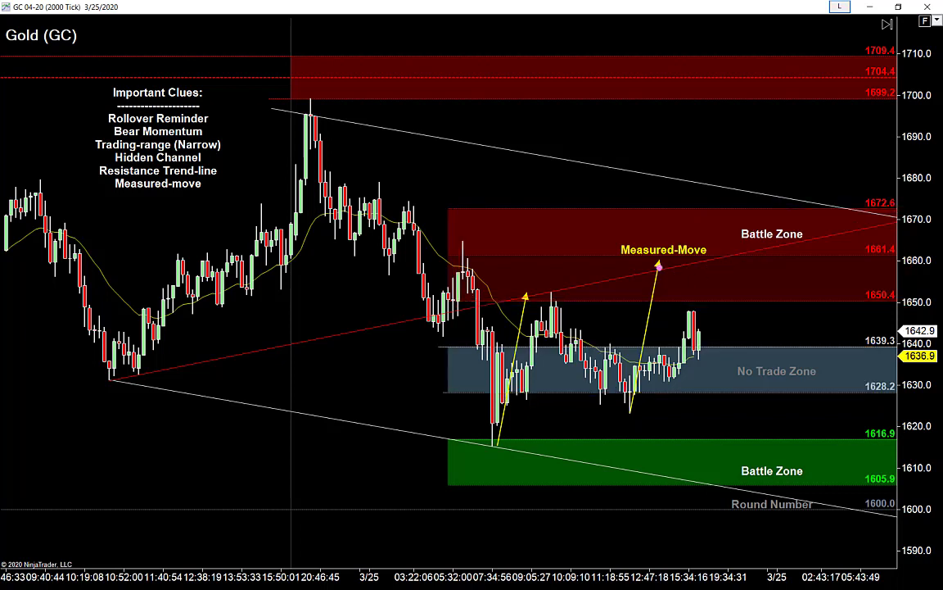
- Highlight the rising trend line in pink and sketch a yellow path rising to it and reversing down into the lower Battle Zone
drag(97, 386, 887, 215)
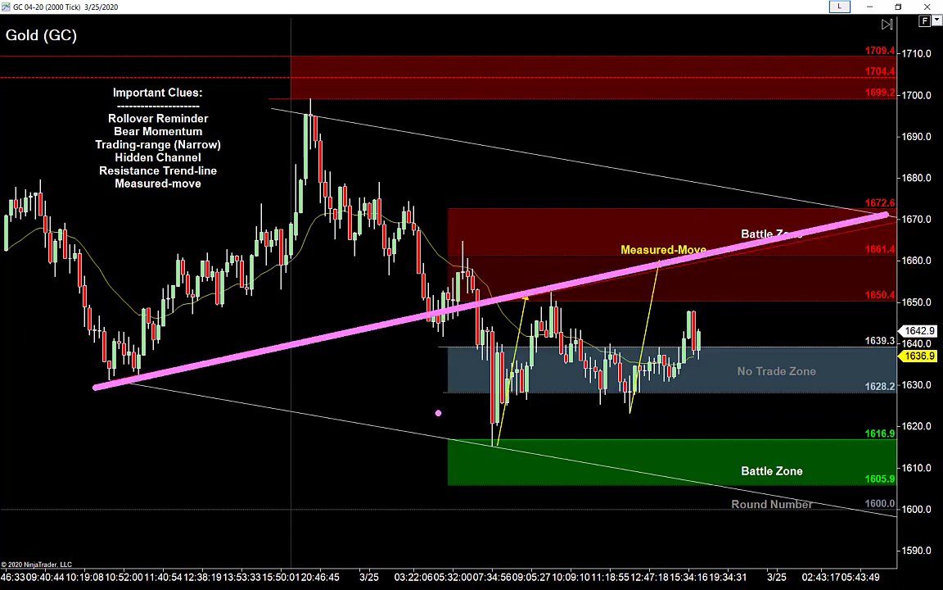
drag(680, 423, 752, 239)
mouse_move(755, 287)
mouse_down()
mouse_move(819, 466)
mouse_move(753, 240)
mouse_up()
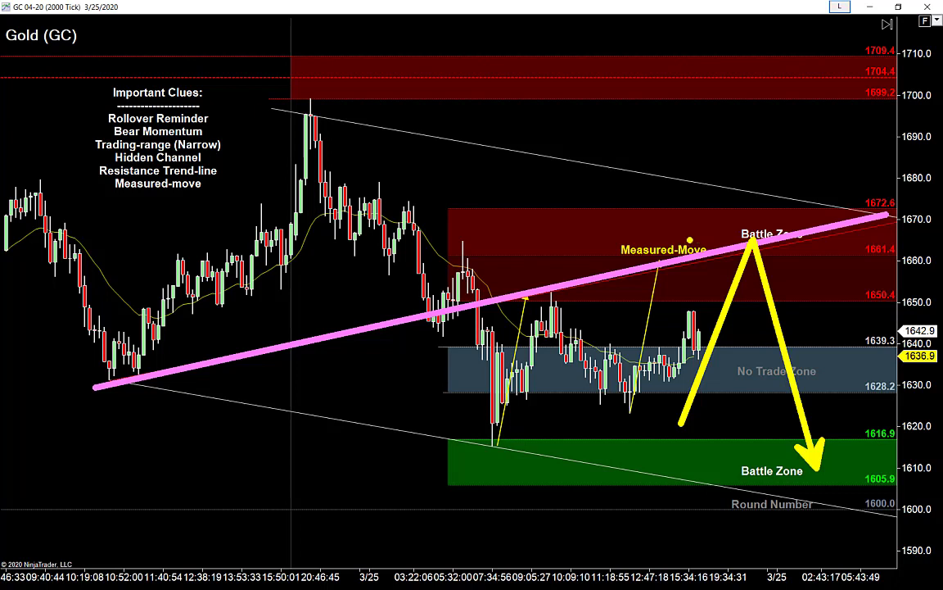
- Clear the marks, sketch a green zigzag through the No Trade Zone that rises to resistance, and highlight the rising and upper channel trend lines
key(e)
mouse_move(692, 325)
mouse_down()
mouse_move(758, 393)
mouse_move(786, 385)
mouse_move(802, 340)
mouse_move(819, 393)
mouse_move(869, 226)
mouse_up()
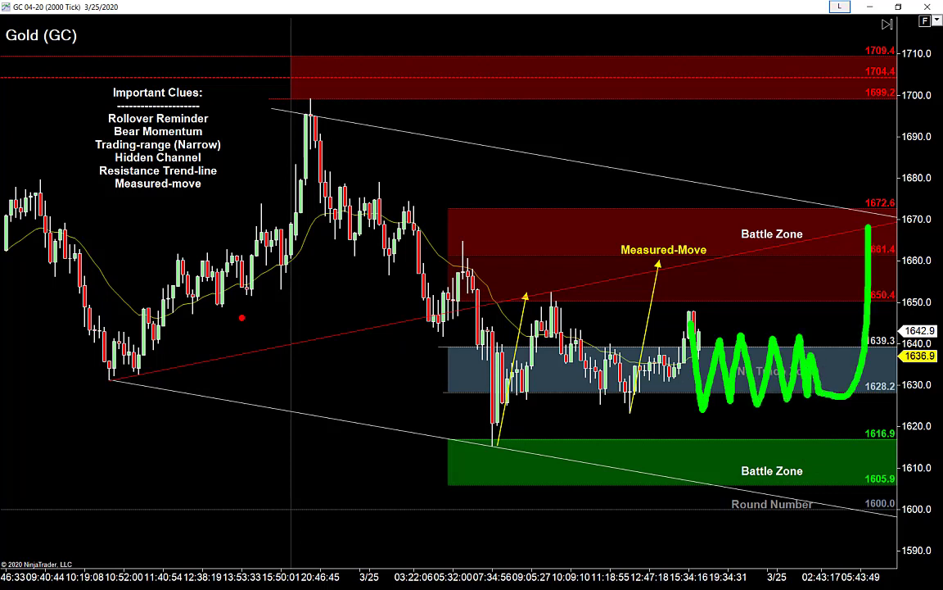
drag(139, 379, 915, 215)
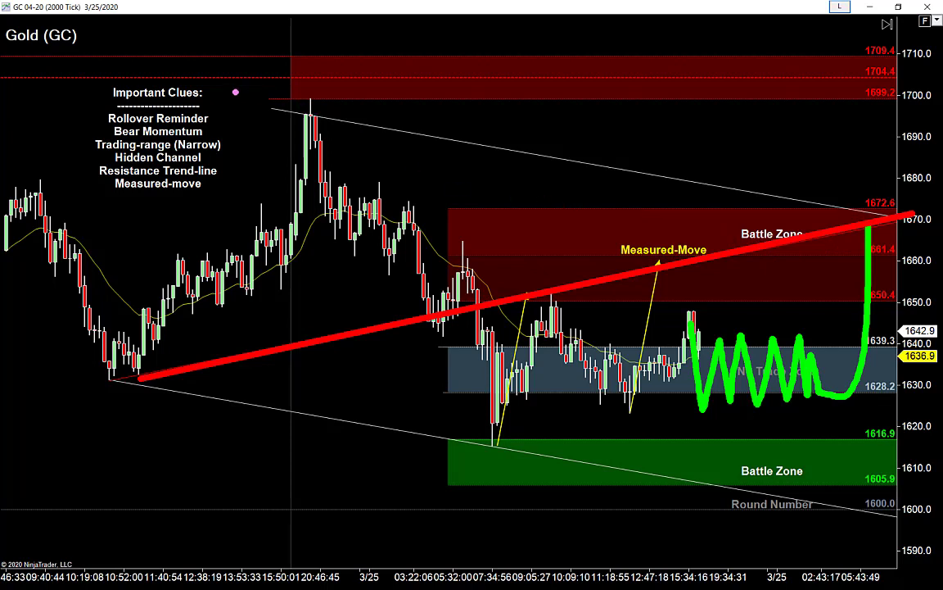
drag(244, 95, 881, 226)
- Clear the marks, highlight the lower and upper channel lines in pink, and highlight the rising trend line in red
key(e)
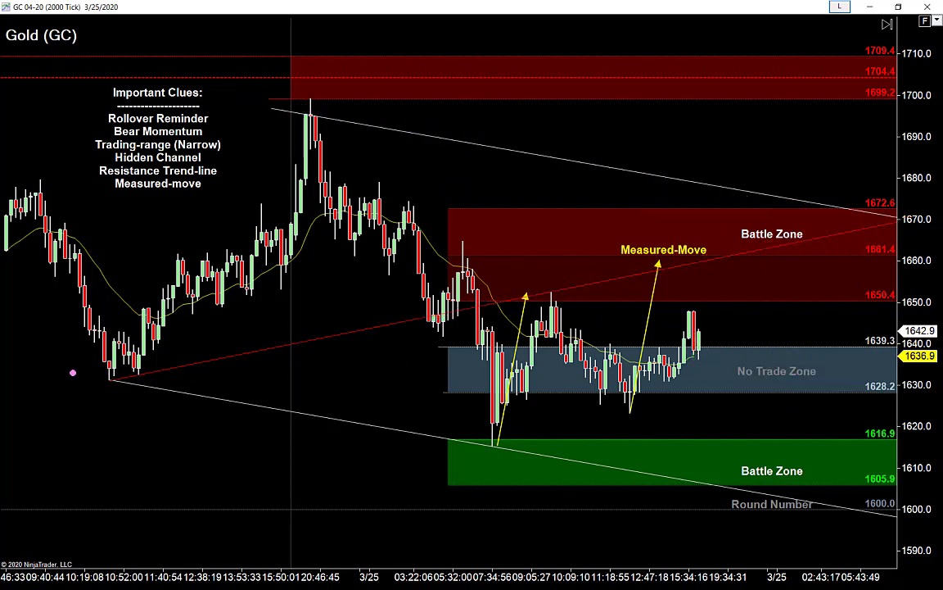
drag(72, 372, 822, 511)
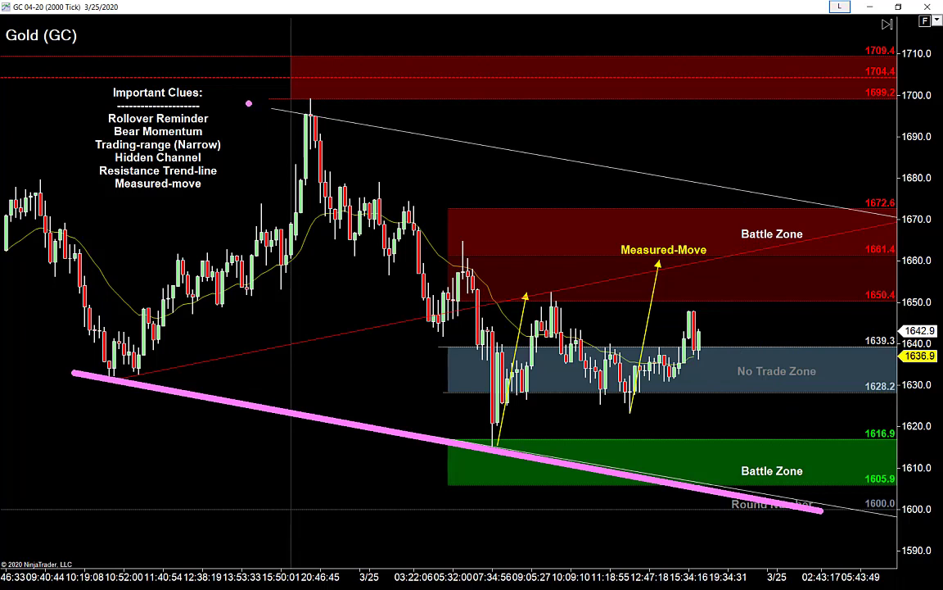
drag(224, 92, 844, 212)
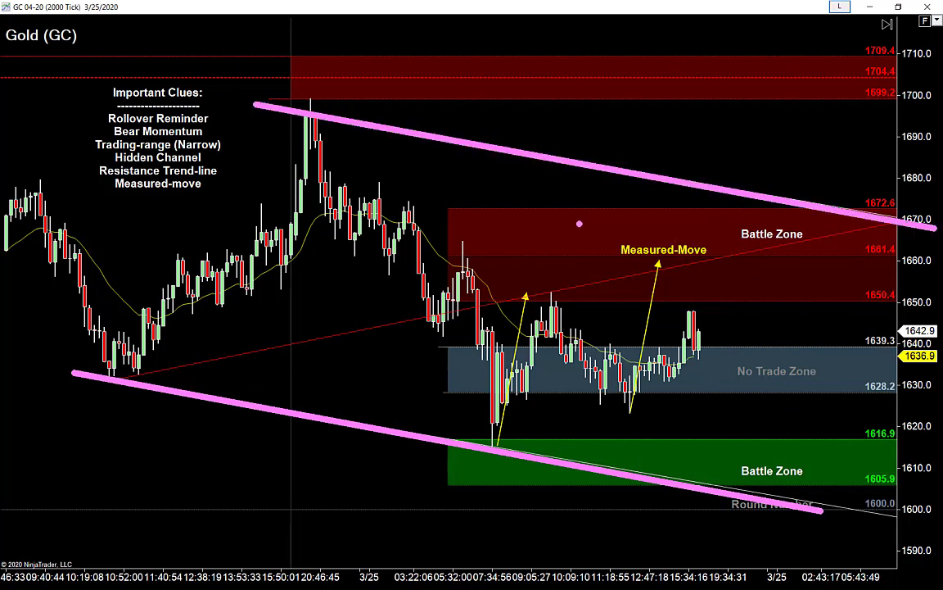
mouse_move(105, 384)
mouse_down()
mouse_move(731, 263)
mouse_move(880, 220)
mouse_up()
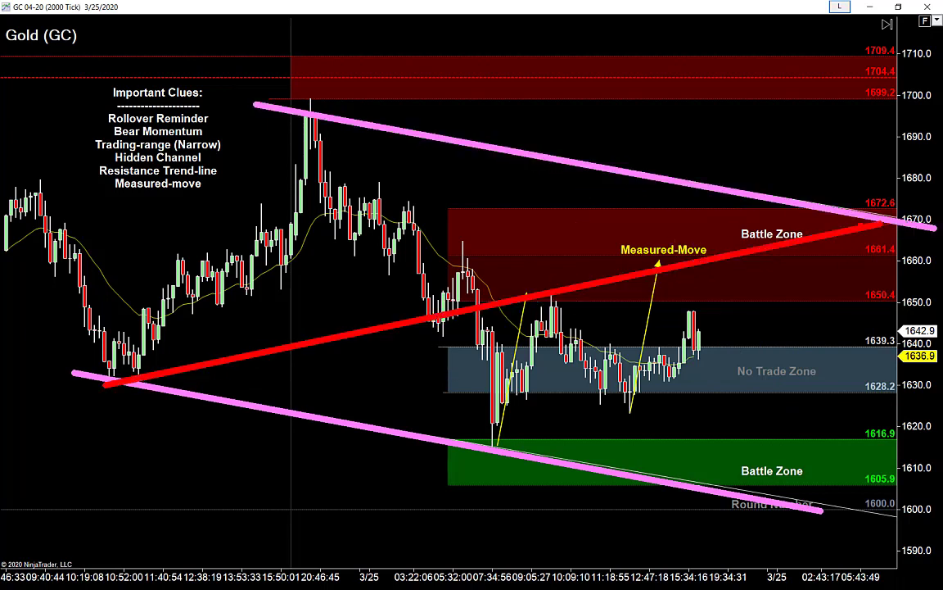
- Sketch a pink zigzag between the converging trend lines, a green one across the No Trade Zone, and pink arrows at the lines' intersection
mouse_move(676, 176)
mouse_down()
mouse_move(709, 266)
mouse_move(727, 187)
mouse_move(803, 226)
mouse_up()
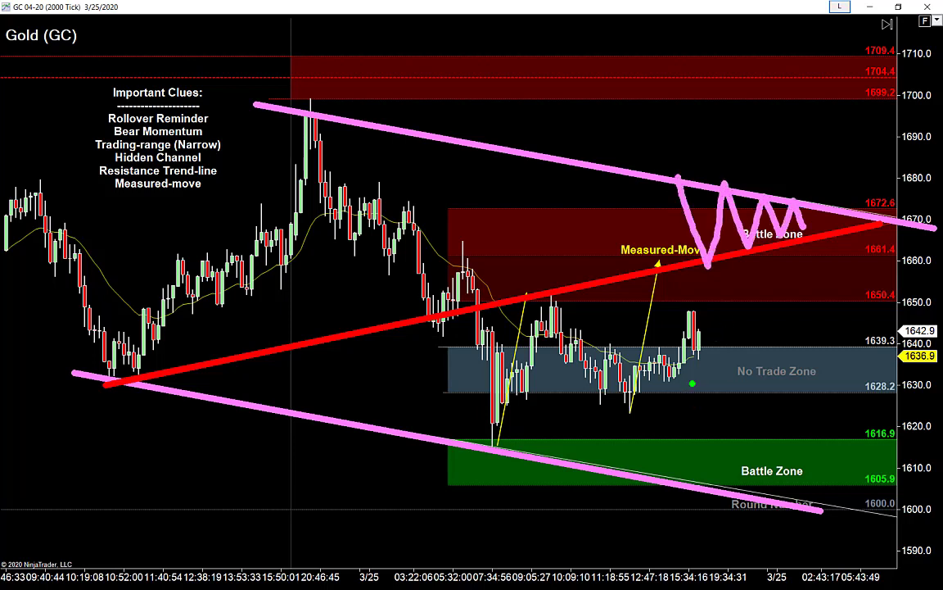
mouse_move(697, 405)
mouse_down()
mouse_move(701, 335)
mouse_move(723, 333)
mouse_move(752, 381)
mouse_move(782, 361)
mouse_move(801, 385)
mouse_move(812, 362)
mouse_up()
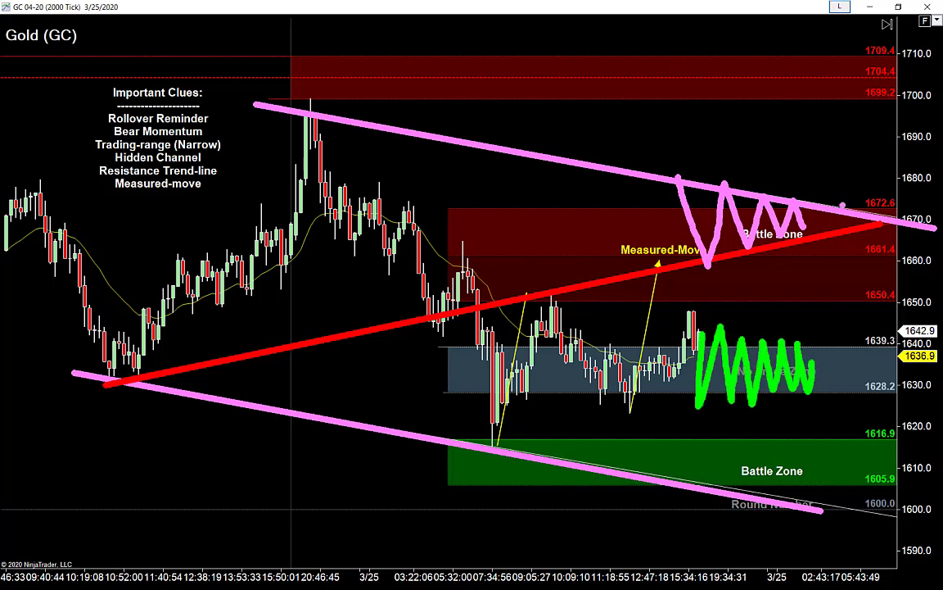
drag(837, 171, 905, 170)
- Extend the green path up to the trend lines' intersection and draw a green arrow falling from it to about 1610
key(g)
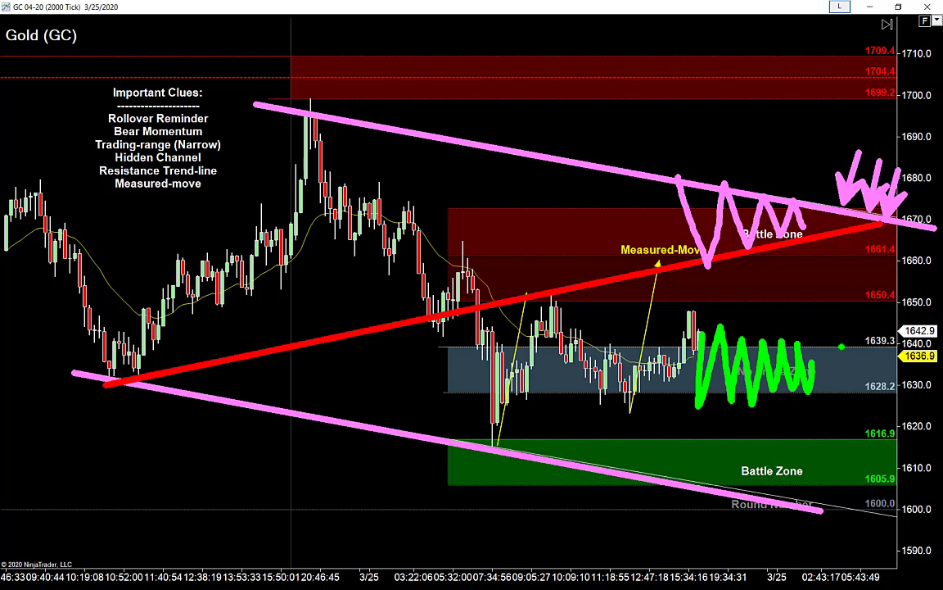
mouse_move(809, 356)
mouse_down()
mouse_move(832, 400)
mouse_move(886, 221)
mouse_up()
key(p)
drag(937, 462, 885, 221)
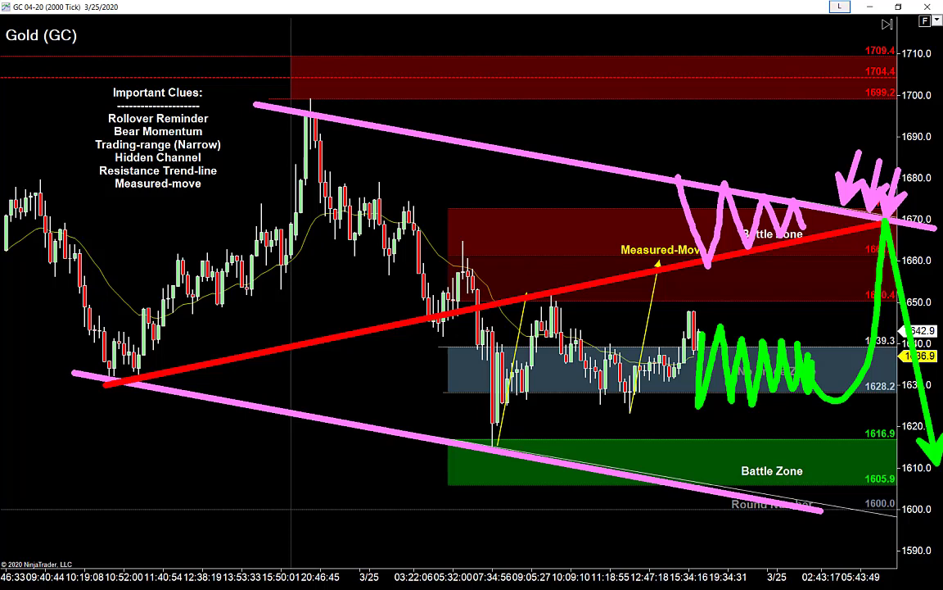
- Clear the marks, overlay thick yellow arrows on the two measured-move arrows, and circle the "Measured-Move" label in yellow
key(e)
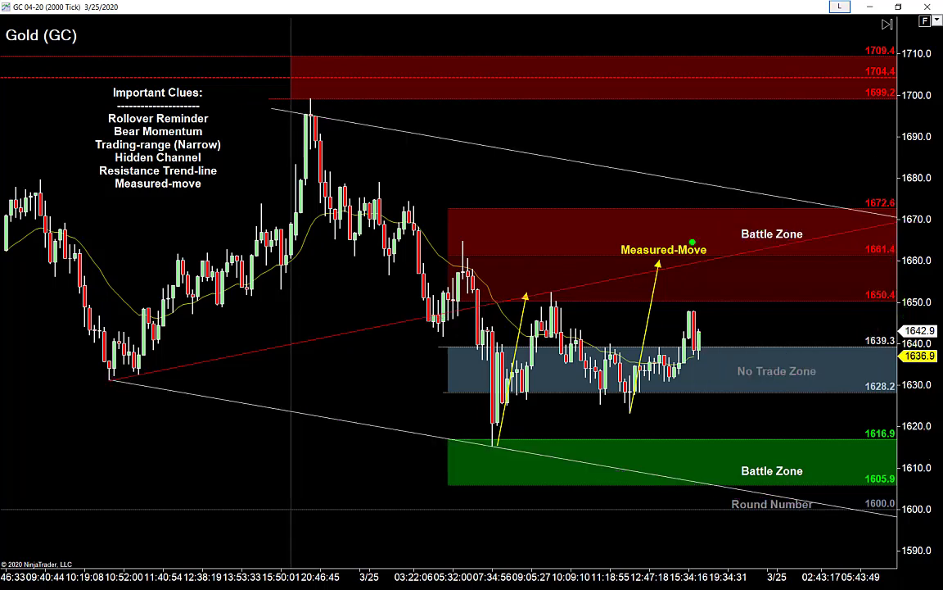
key(y)
drag(531, 293, 512, 447)
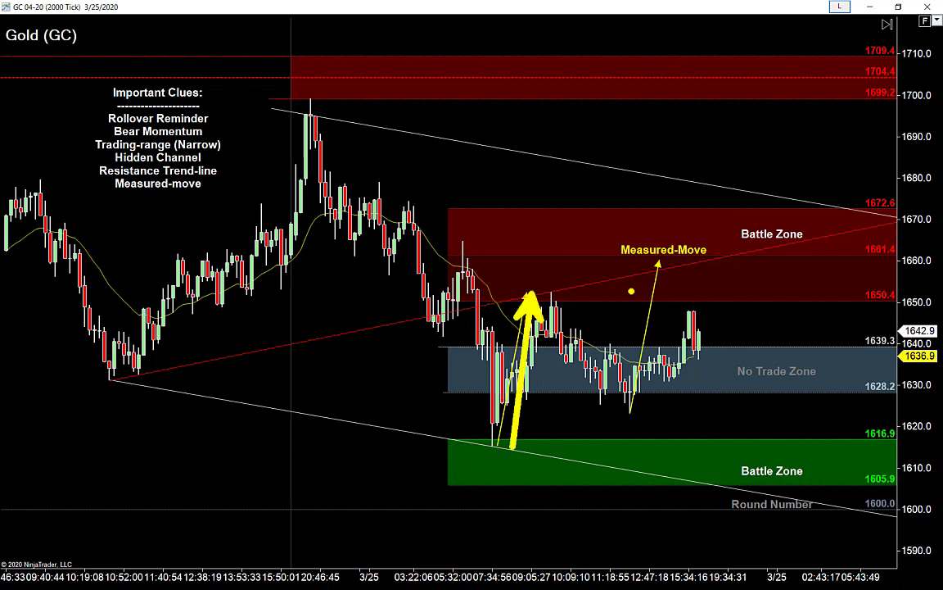
mouse_move(651, 252)
mouse_down()
mouse_move(633, 383)
mouse_move(651, 243)
mouse_up()
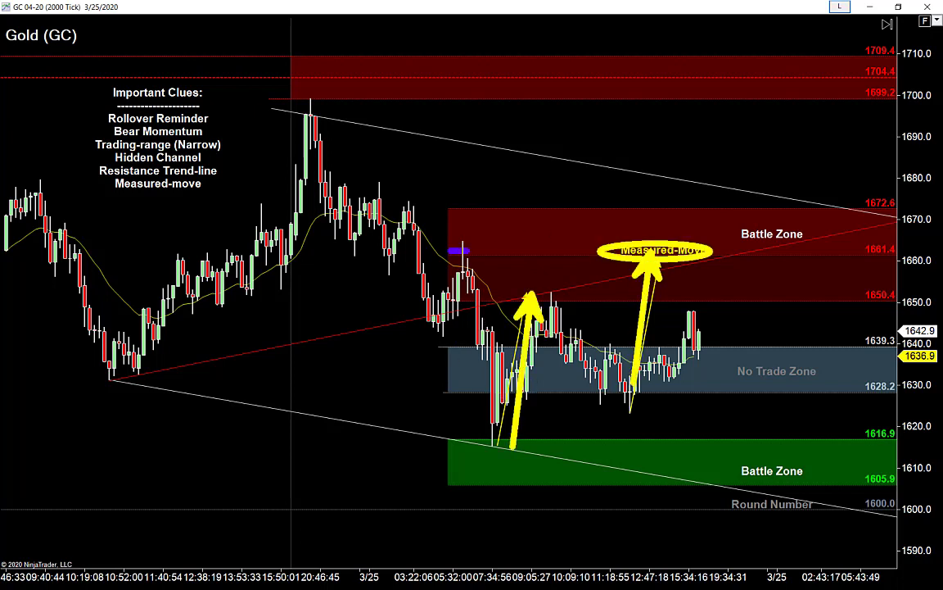
- Draw a purple line across the upper Battle Zone at the Measured-Move level and trace the rising and upper channel trend lines
drag(448, 250, 745, 250)
drag(141, 374, 846, 210)
drag(383, 93, 849, 200)
- Clear the marks and delete both yellow measured-move arrows from the chart
key(Escape)
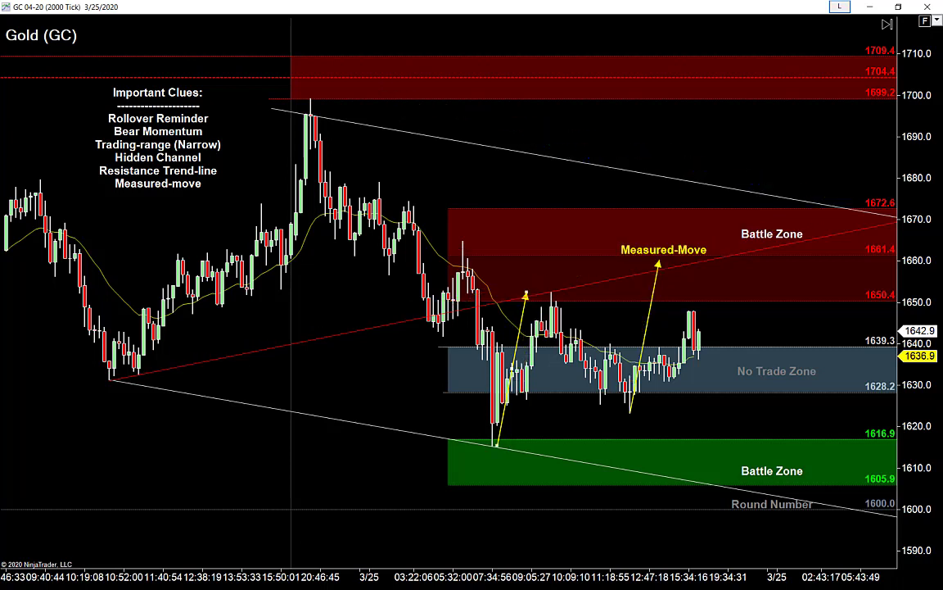
key(Delete)
click(645, 333)
key(Delete)
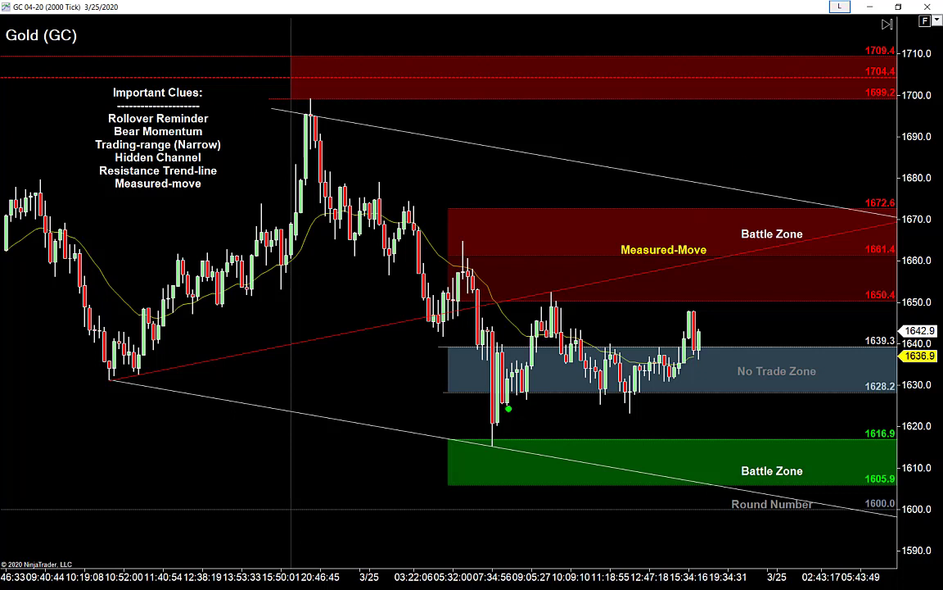
- Frame the lower Battle Zone in green, highlight the lower channel line in yellow, and circle the "Round Number" label in yellow
drag(440, 435, 882, 485)
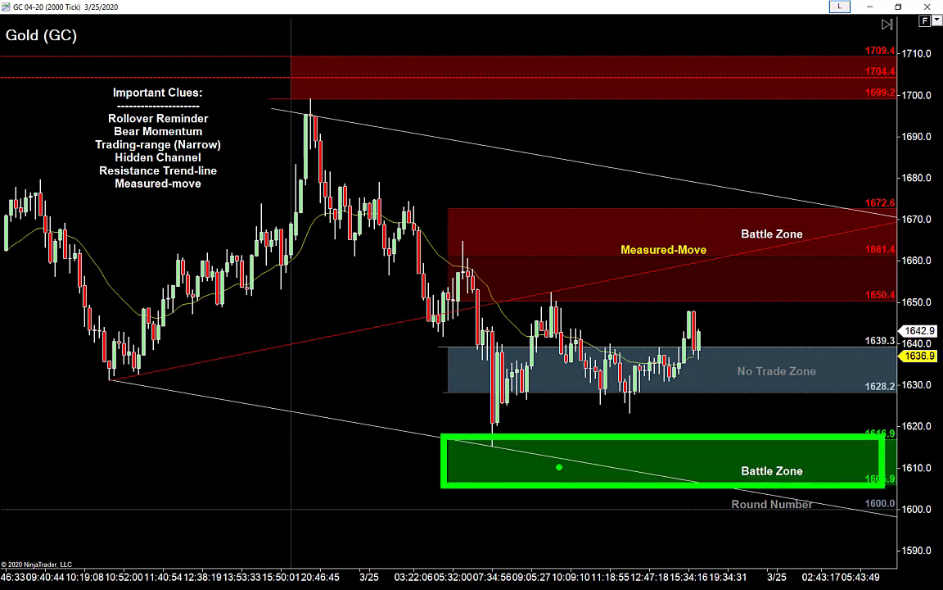
key(y)
mouse_move(74, 375)
mouse_down()
mouse_move(811, 492)
mouse_move(818, 532)
mouse_move(799, 483)
mouse_up()
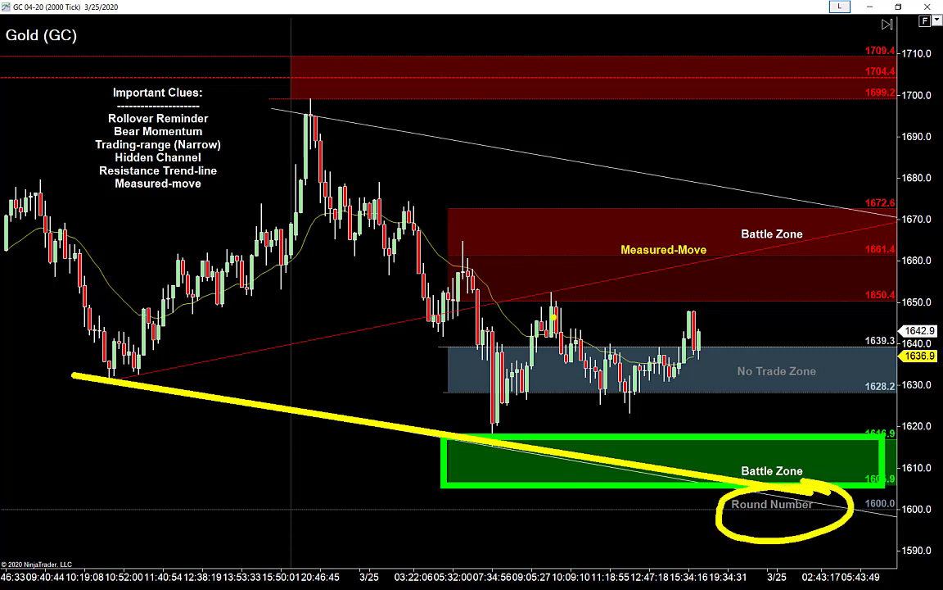
- Sketch a yellow path falling to the Round Number level with an arrow rebounding to the upper Battle Zone, and clear all marks
mouse_move(553, 318)
mouse_down()
mouse_move(770, 495)
mouse_move(821, 240)
mouse_up()
drag(770, 496, 760, 520)
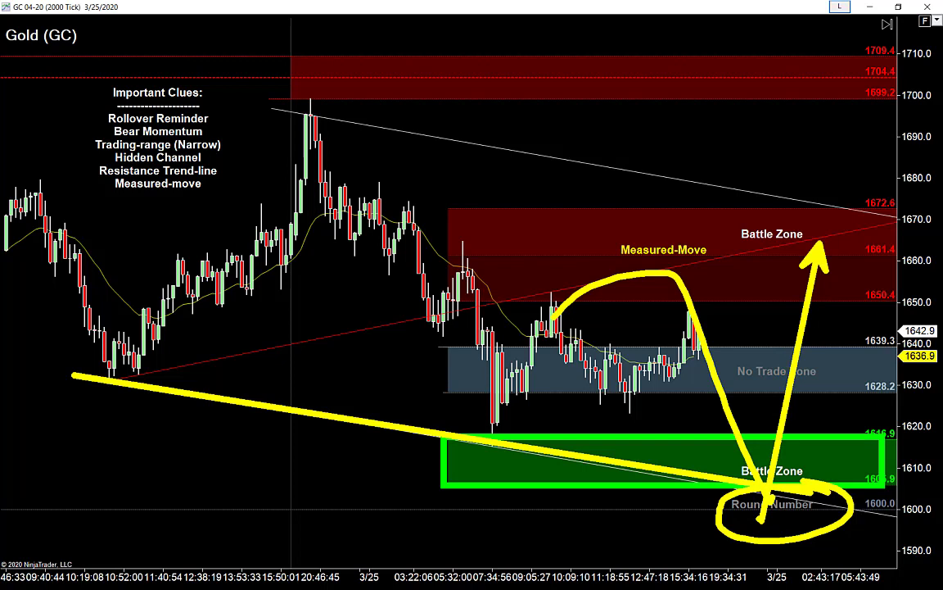
key(Escape)
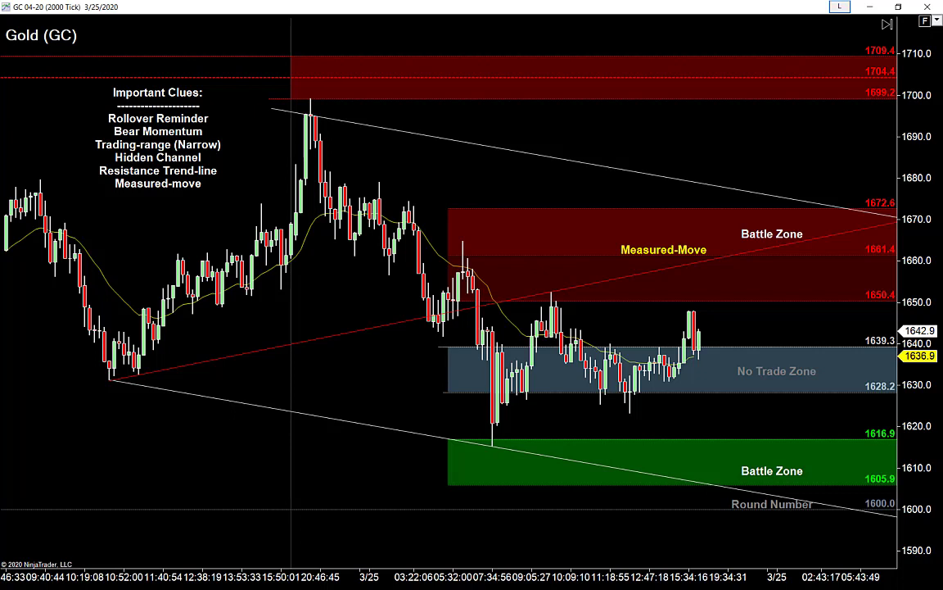
scroll(448, 295, down, 2)
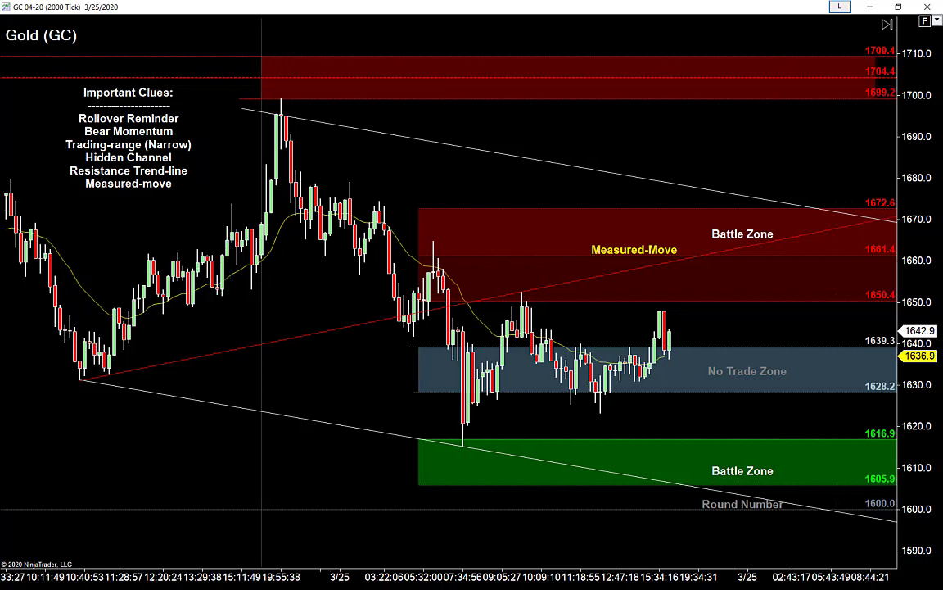
- Trace the rising trend line in red and highlight the upper channel line, and clear the marks
key(ctrl+2)
drag(96, 381, 824, 227)
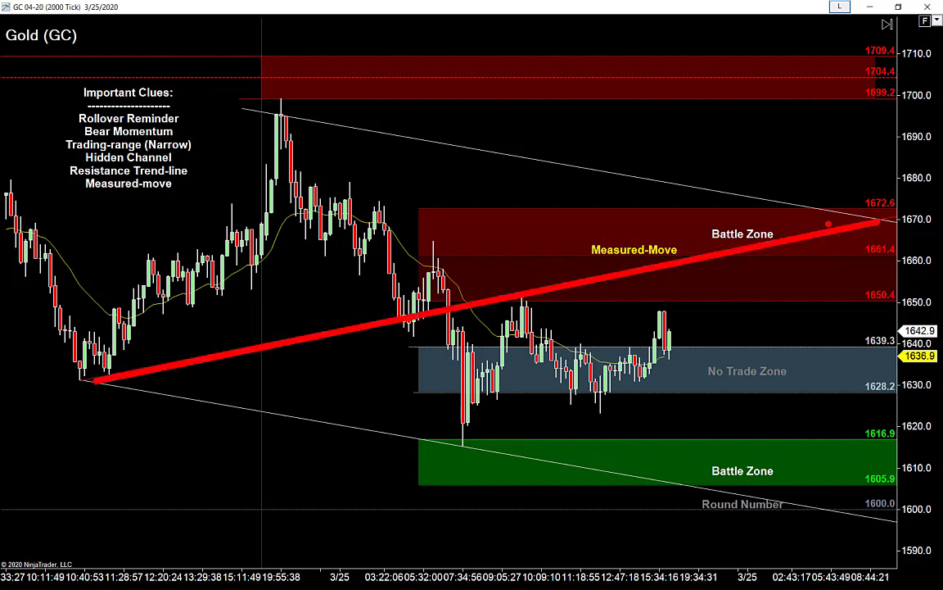
drag(227, 94, 895, 223)
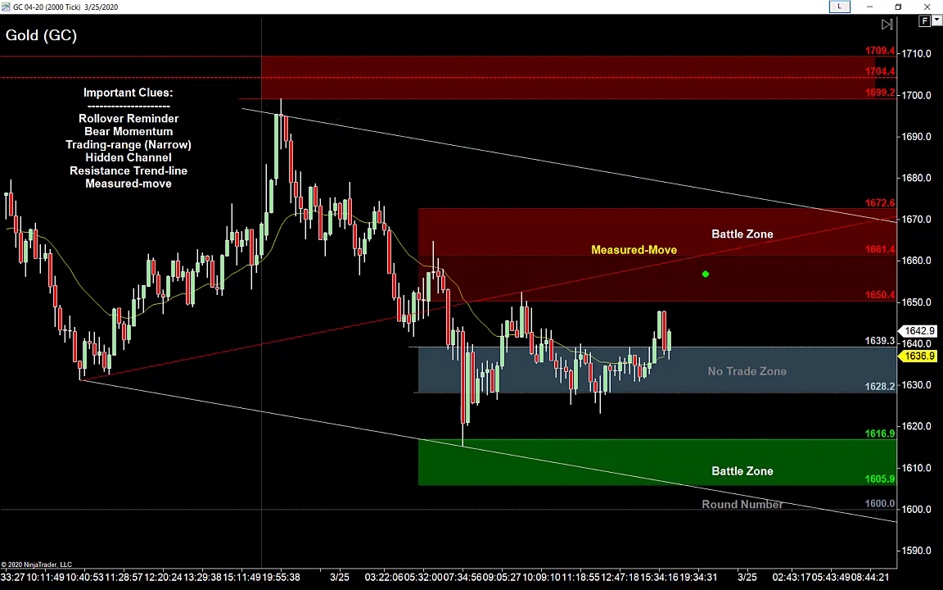
- Sketch a green double top in the upper Battle Zone with an arrow falling below the No Trade Zone, underline its base in red and circle it in pink
mouse_move(652, 395)
mouse_down()
mouse_move(692, 245)
mouse_move(714, 302)
mouse_move(736, 242)
mouse_up()
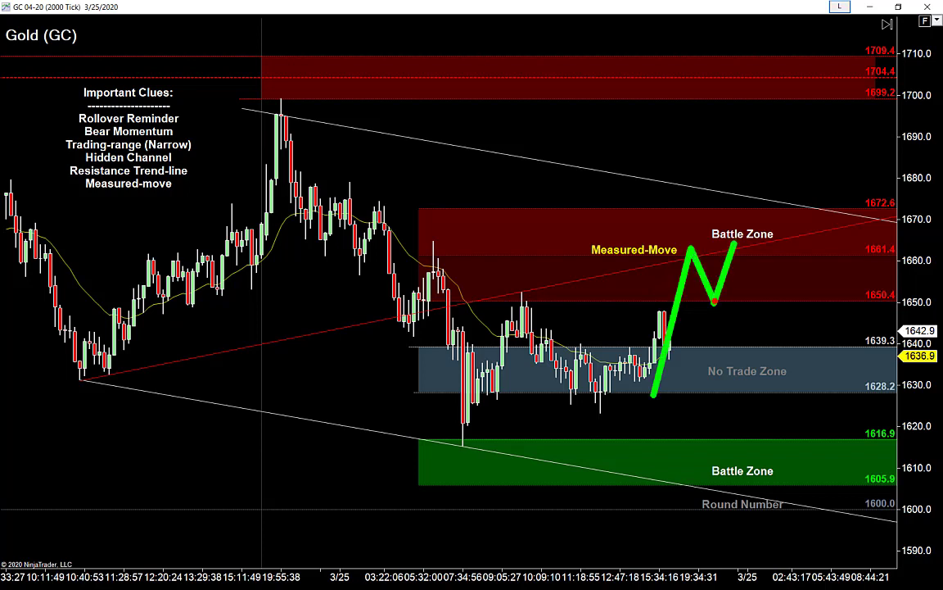
drag(678, 305, 812, 306)
drag(790, 422, 736, 243)
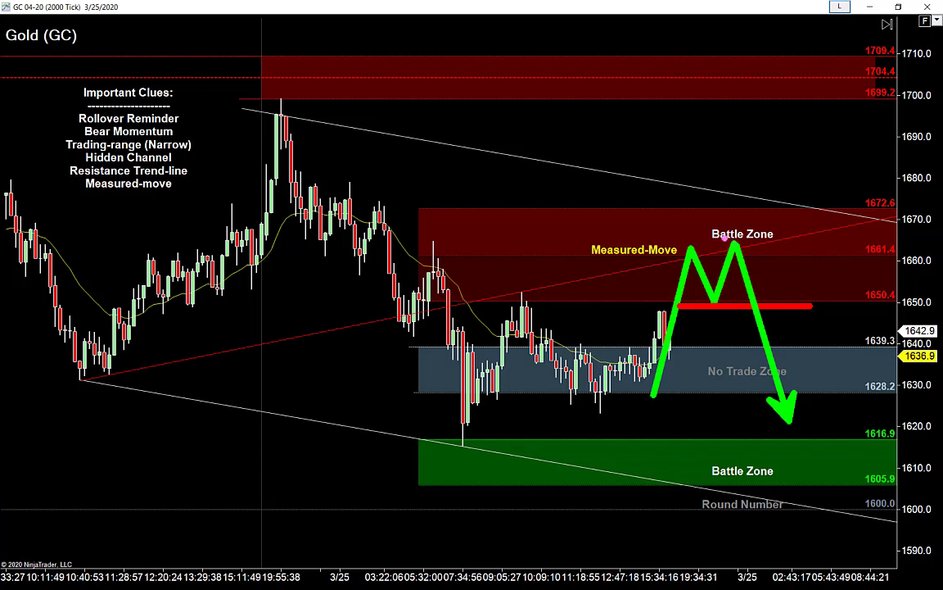
drag(655, 242, 665, 228)
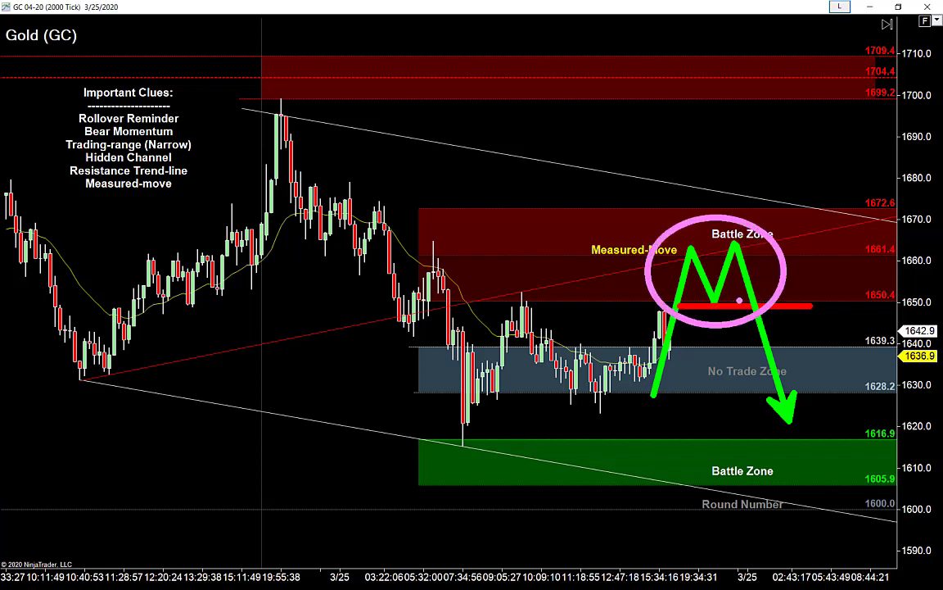
- Trace the rising trend line in red, try marks over the double top, and undo them along with the pink circle
drag(82, 378, 858, 219)
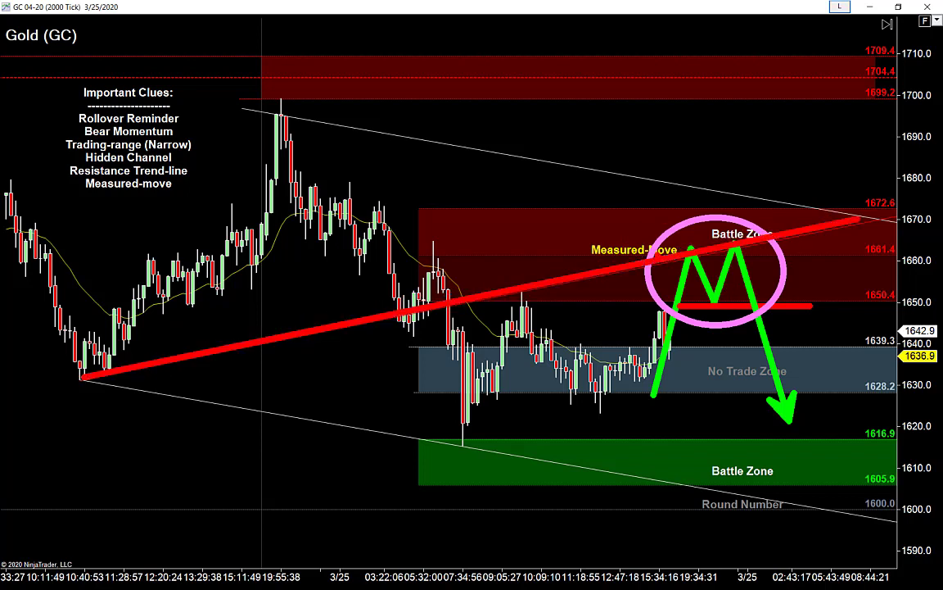
drag(684, 242, 648, 354)
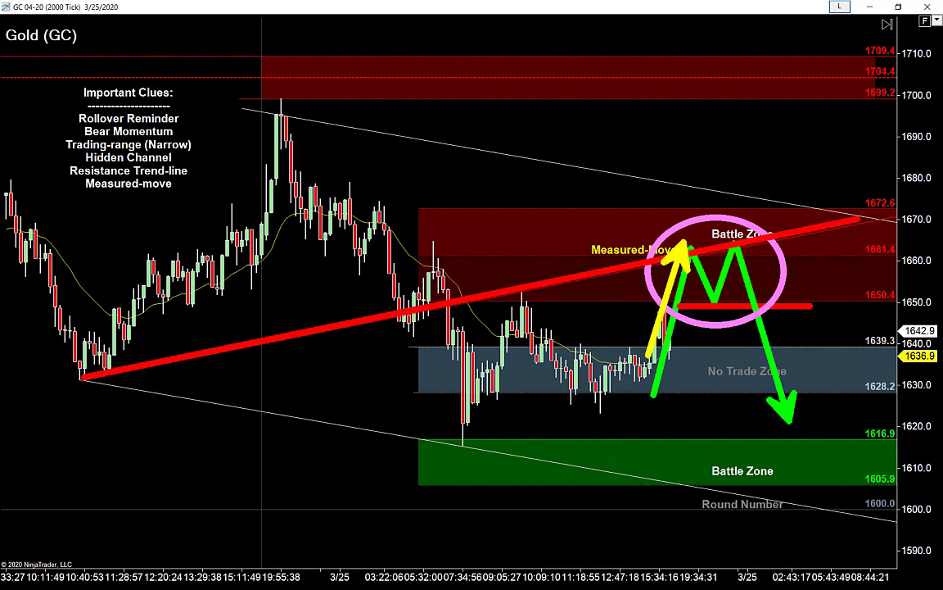
key(ctrl+z)
drag(734, 238, 707, 298)
drag(622, 379, 829, 295)
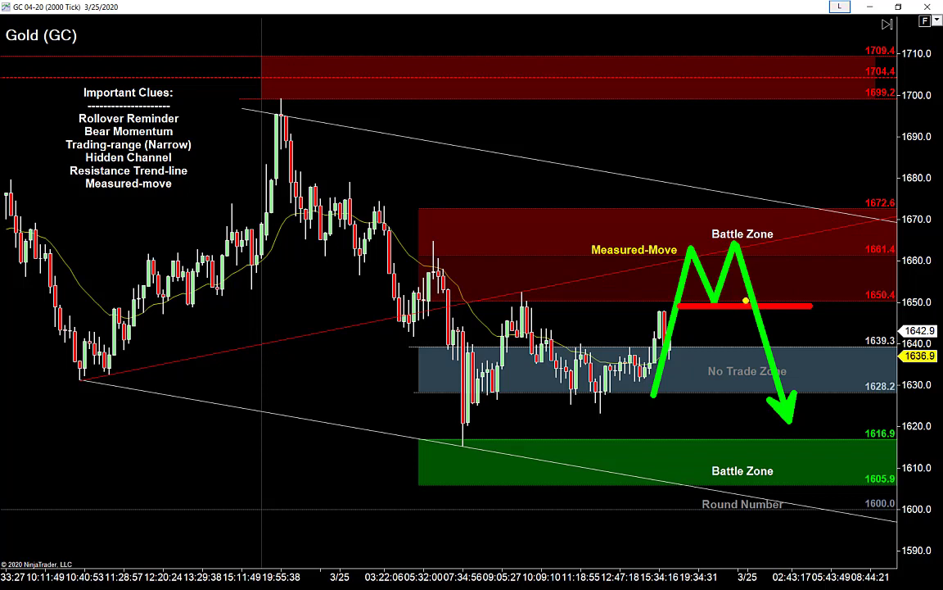
- Draw a yellow moving-average curve up through the double top's base, try marks beside it, and clear all marks from the chart
drag(641, 374, 813, 280)
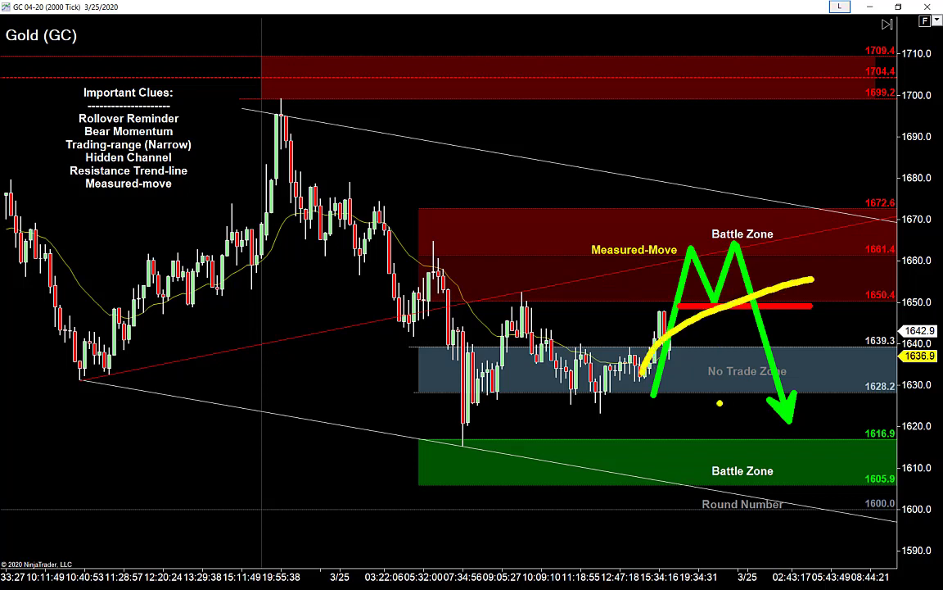
key(b)
drag(664, 253, 640, 354)
key(o)
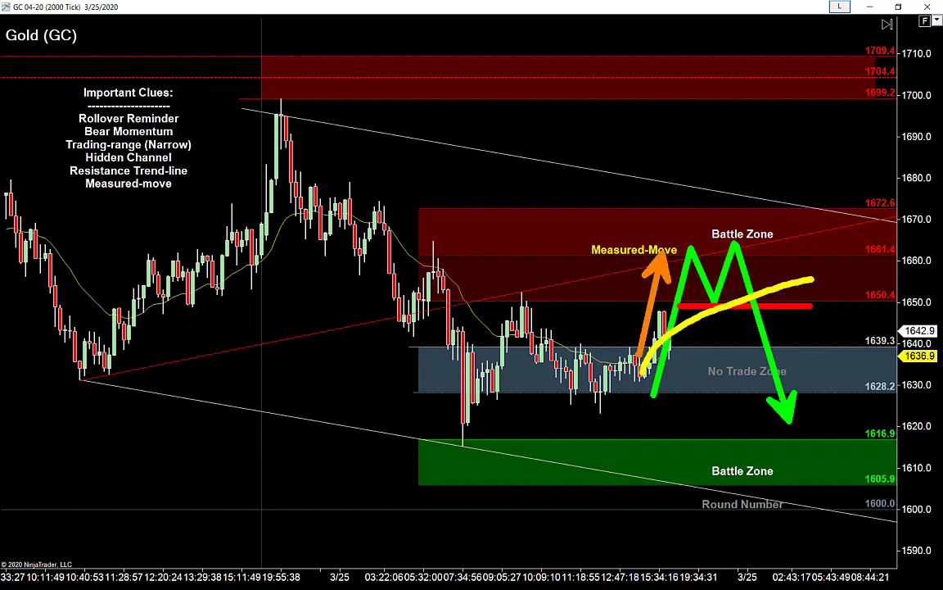
key(ctrl+z)
drag(717, 324, 716, 374)
key(ctrl+z)
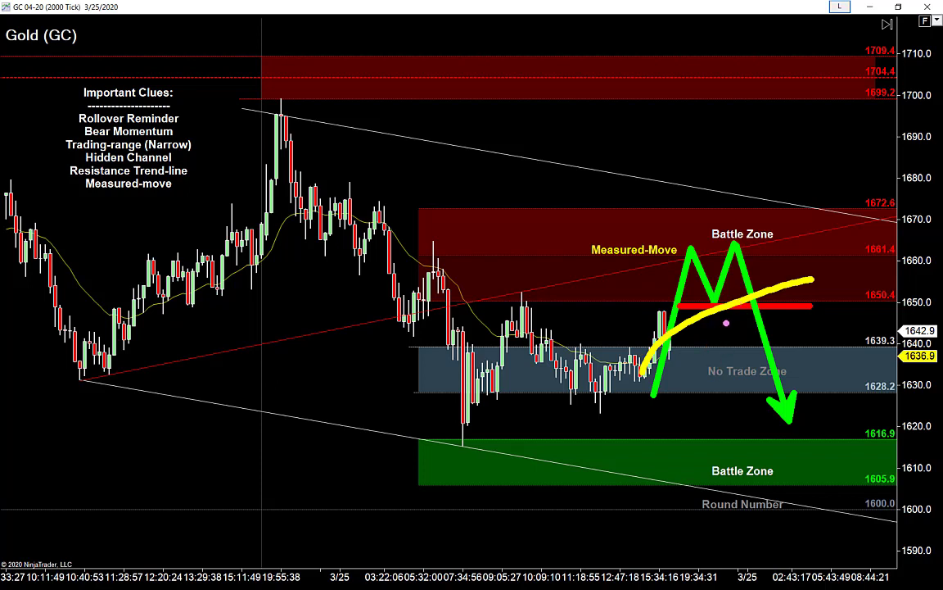
mouse_move(710, 319)
mouse_down()
mouse_move(806, 318)
mouse_move(775, 323)
mouse_up()
key(e)
- Sketch a green rally into the upper Battle Zone with a pullback and second rise, and add a yellow moving-average curve meeting the pullback low
key(g)
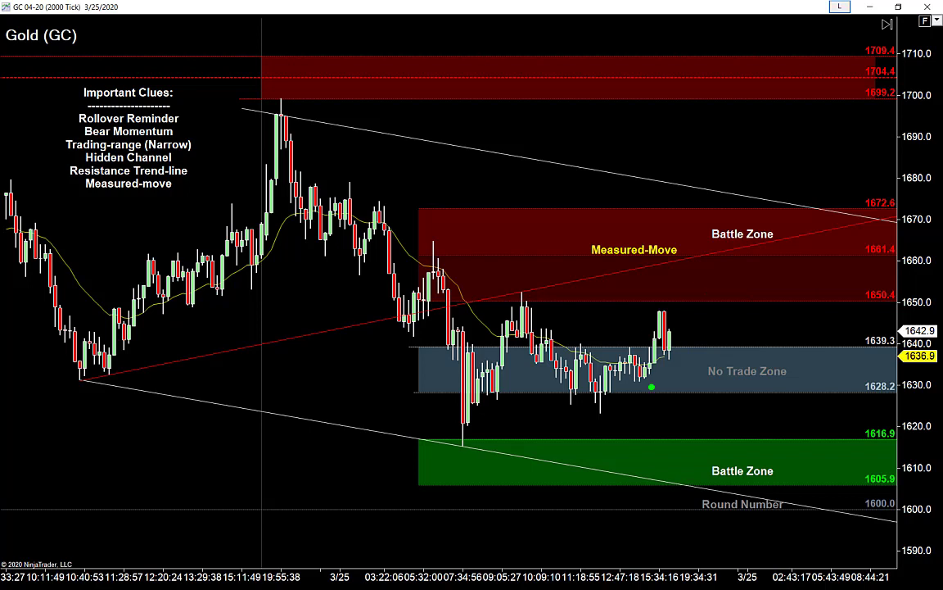
drag(663, 399, 702, 246)
key(y)
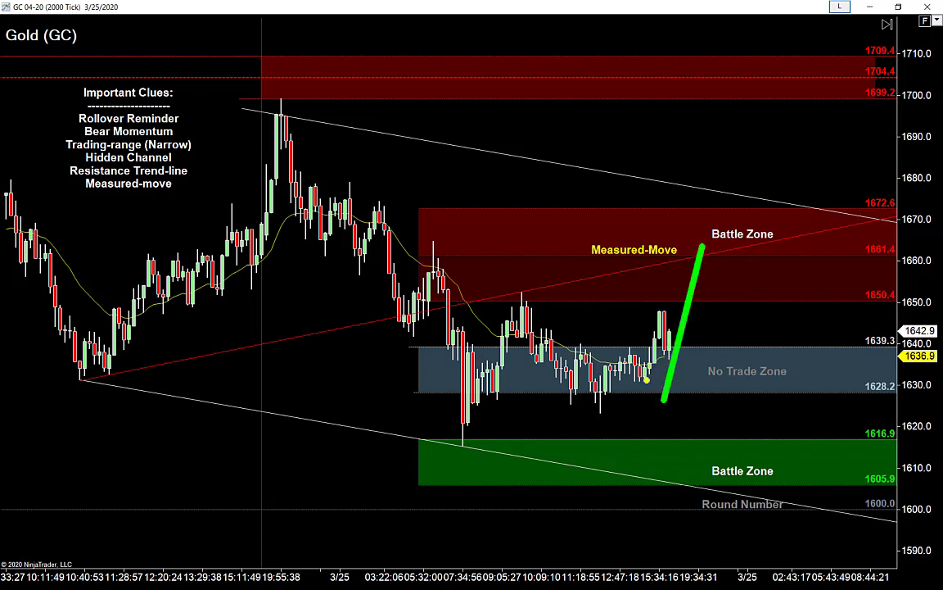
drag(647, 378, 773, 284)
key(g)
mouse_move(702, 246)
mouse_down()
mouse_move(731, 292)
mouse_move(750, 239)
mouse_up()
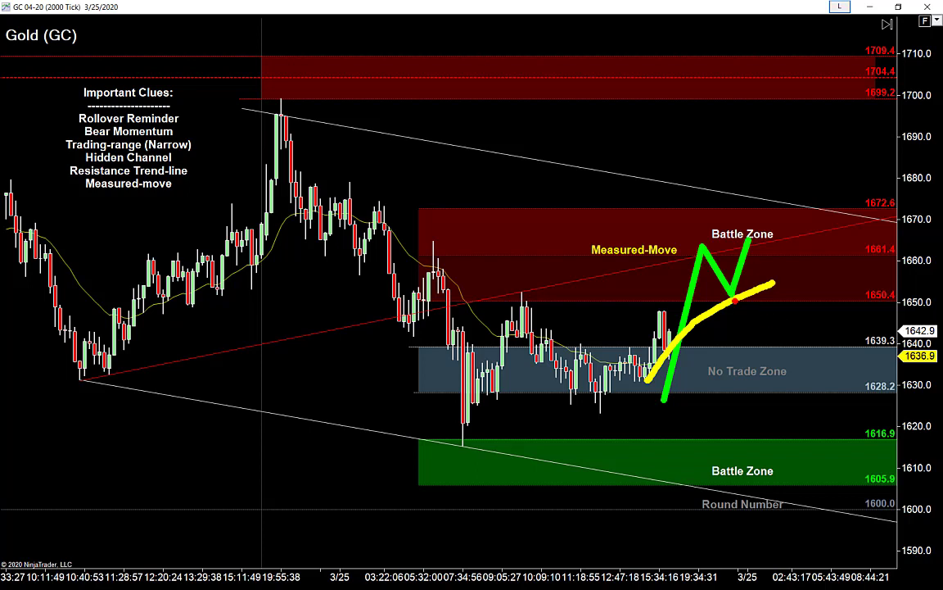
- Draw a red horizontal line under the pullback low at the 1650.4 level and label it "STOPS"
key(r)
drag(82, 378, 872, 204)
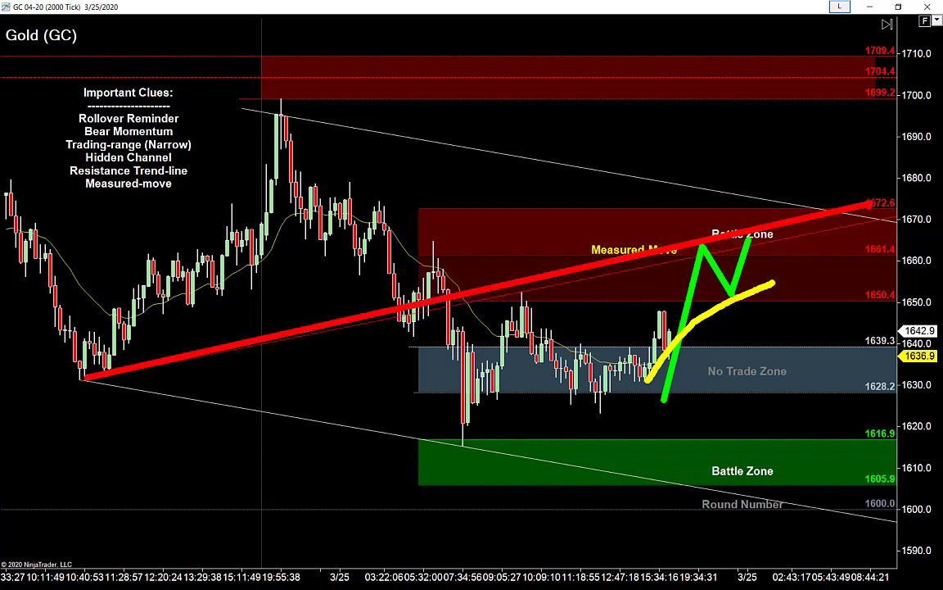
key(ctrl+z)
mouse_move(713, 300)
mouse_down()
mouse_move(860, 300)
mouse_move(724, 347)
mouse_up()
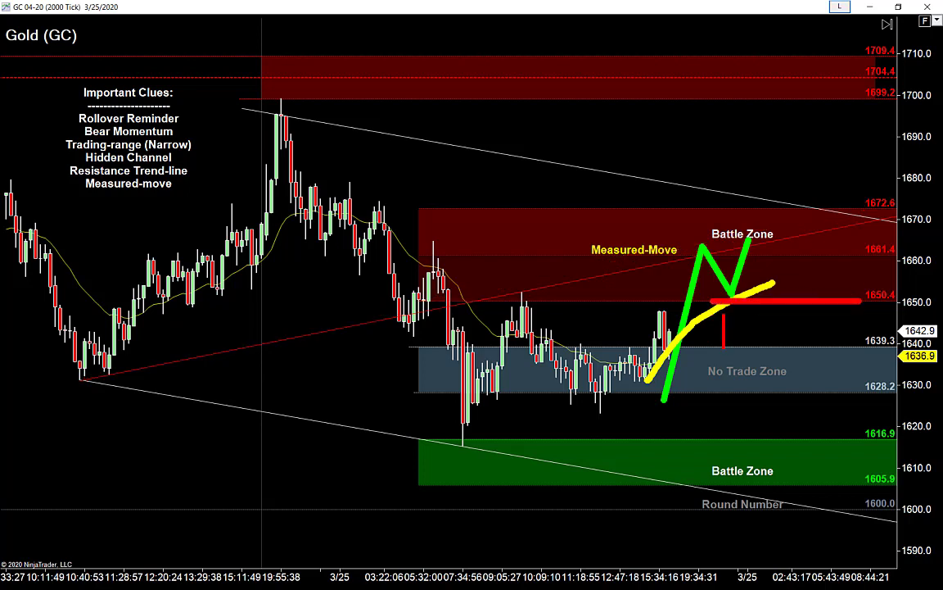
text(STO)
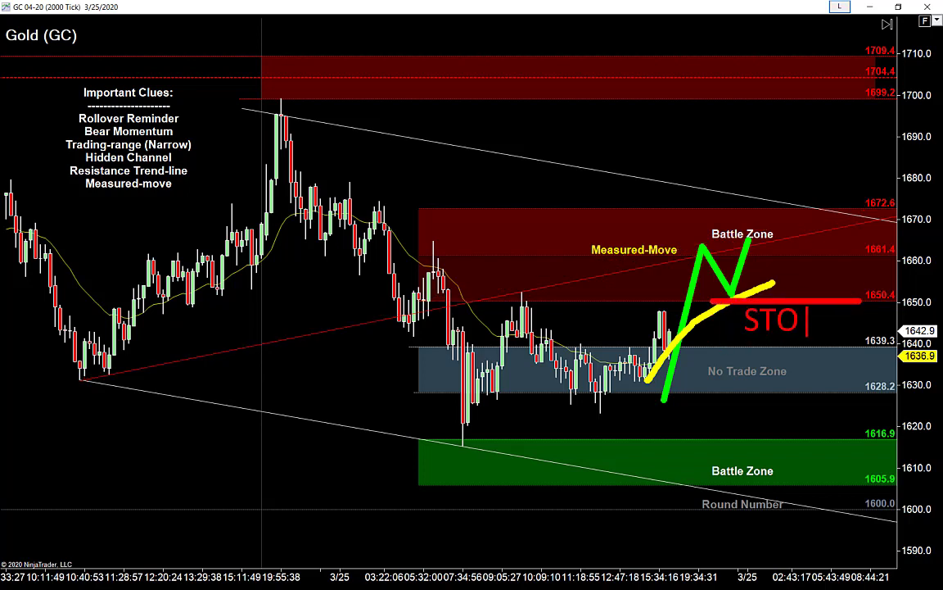
text(PS)
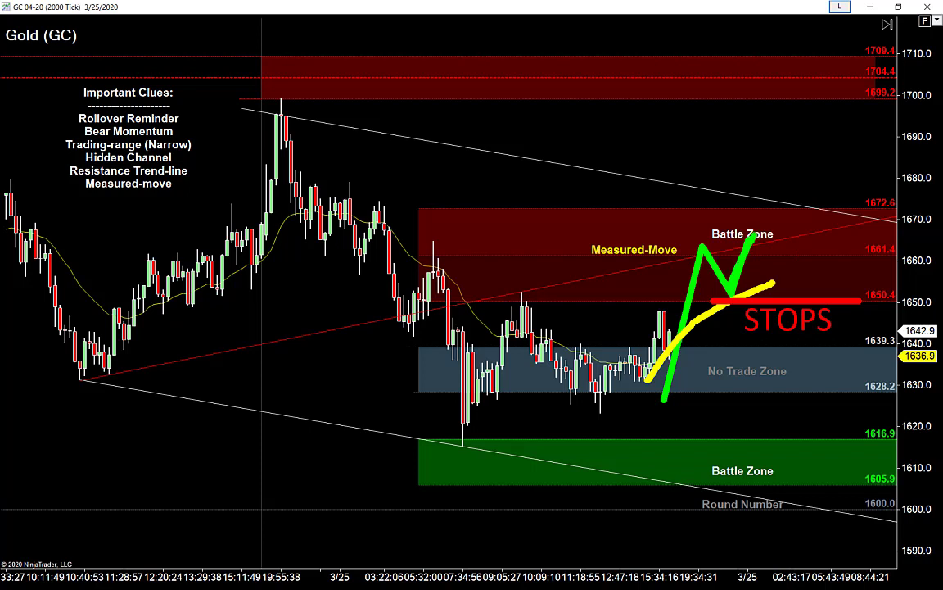
- Extend the green path down through the STOPS line, circle the break in pink with an arrow pointing to it, and clear all marks
mouse_move(754, 233)
mouse_down()
mouse_move(782, 271)
mouse_move(794, 410)
mouse_up()
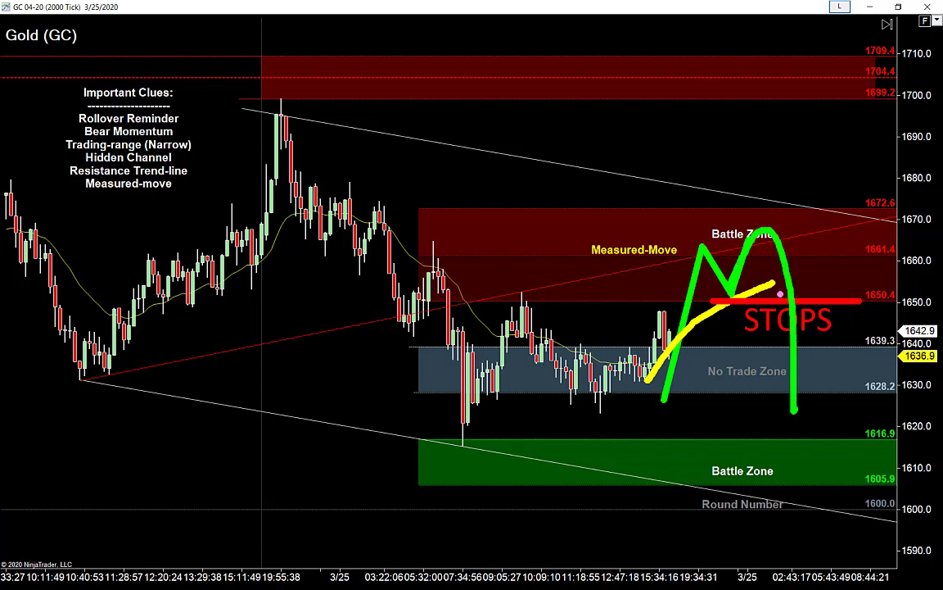
drag(781, 293, 794, 303)
drag(799, 294, 840, 240)
key(ctrl+z)
drag(802, 293, 868, 225)
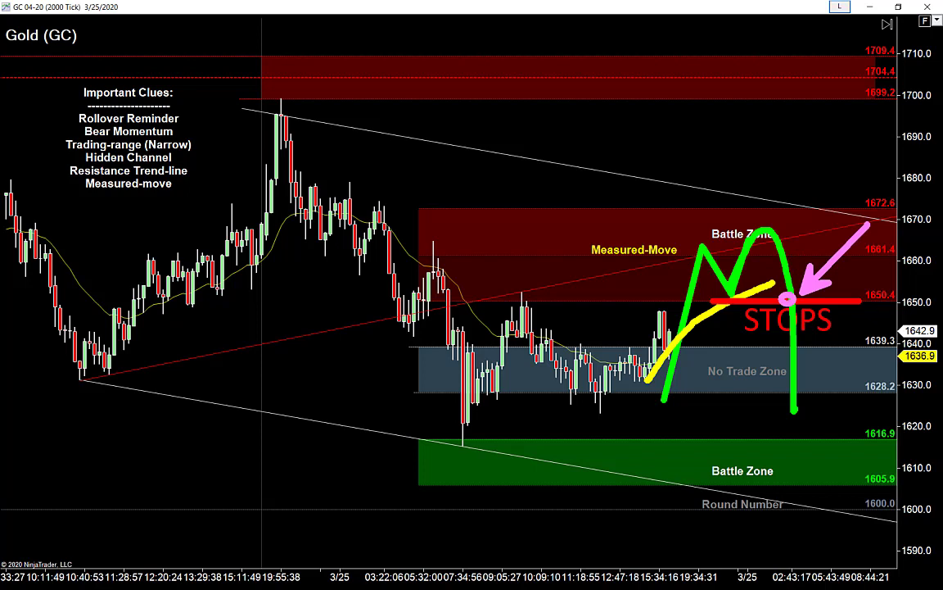
key(e)
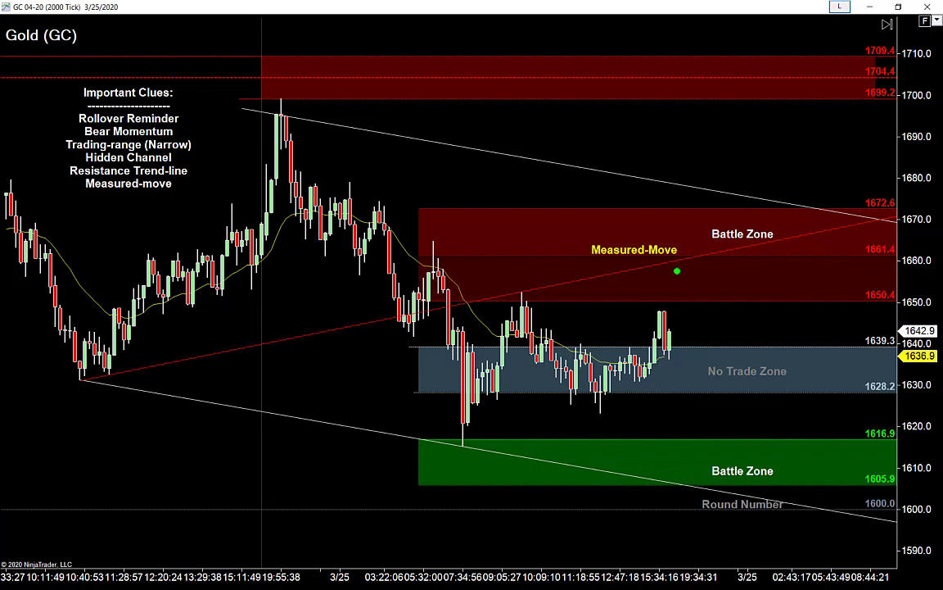
- Draw a green line rising from the No Trade Zone to the upper channel line and trace the rising trend line in red
drag(665, 379, 699, 194)
key(r)
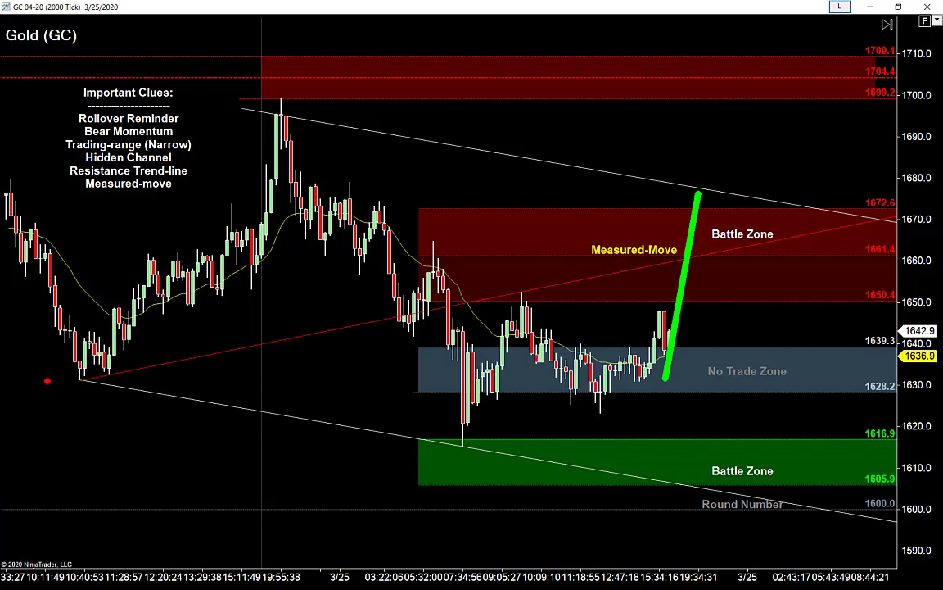
mouse_move(62, 382)
mouse_down()
mouse_move(917, 216)
mouse_move(864, 218)
mouse_up()
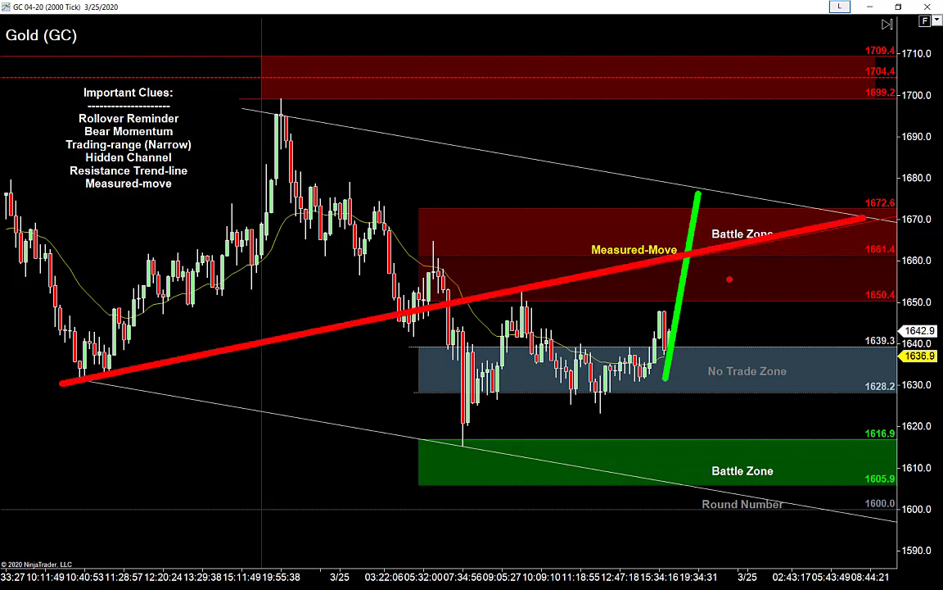
- Highlight the upper channel line in yellow with three arrows pointing down at it, and clear all marks
key(b)
mouse_move(259, 104)
mouse_down()
mouse_move(461, 128)
mouse_move(898, 214)
mouse_up()
drag(725, 182, 743, 103)
drag(766, 196, 811, 117)
drag(823, 192, 858, 105)
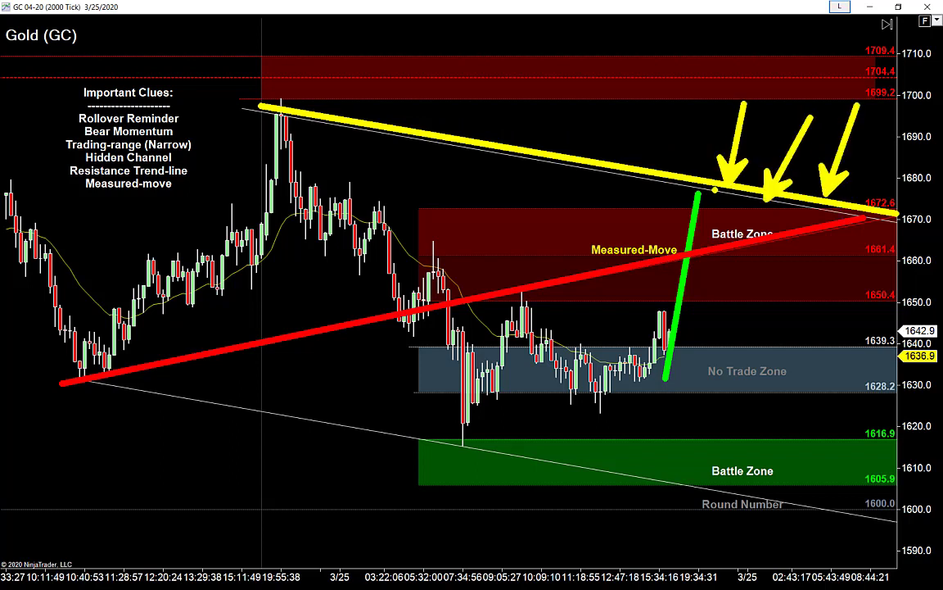
key(e)
- Mark the upper Battle Zone in red and clear the mark
key(r)
drag(442, 202, 829, 292)
key(e)
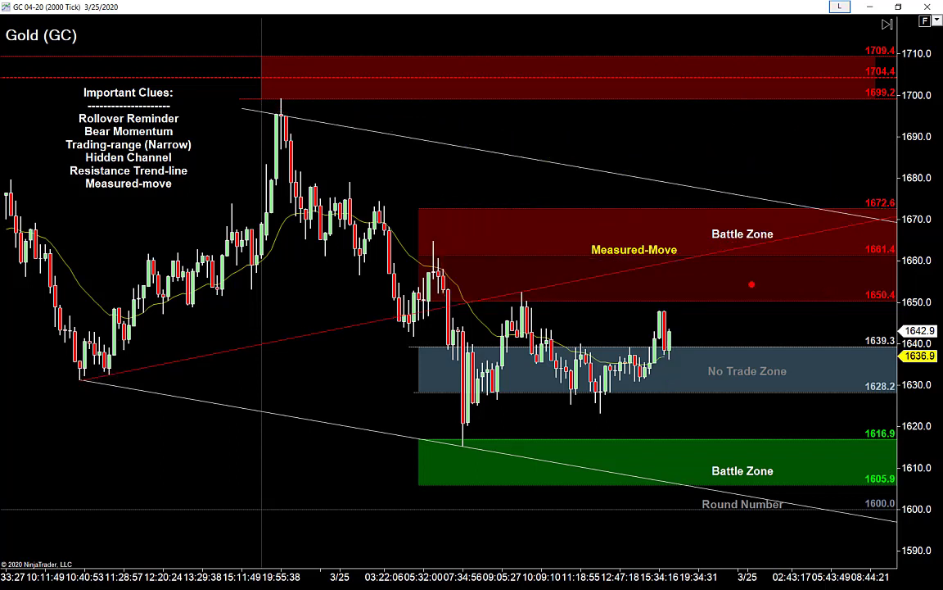
- Draw a green line rising from the No Trade Zone to just above the upper channel line, and try a yellow frame around the upper area
key(h)
drag(674, 382, 712, 164)
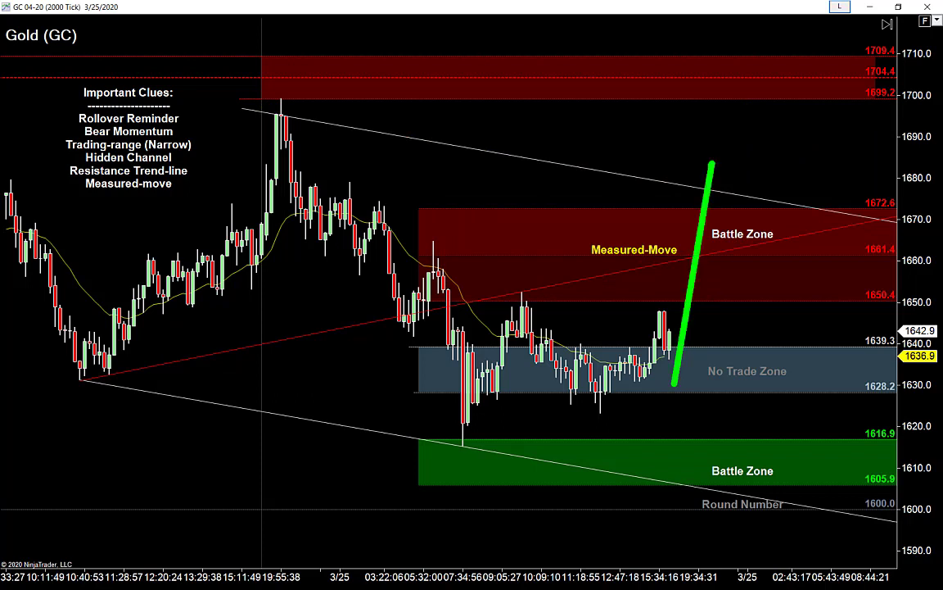
drag(37, 177, 849, 246)
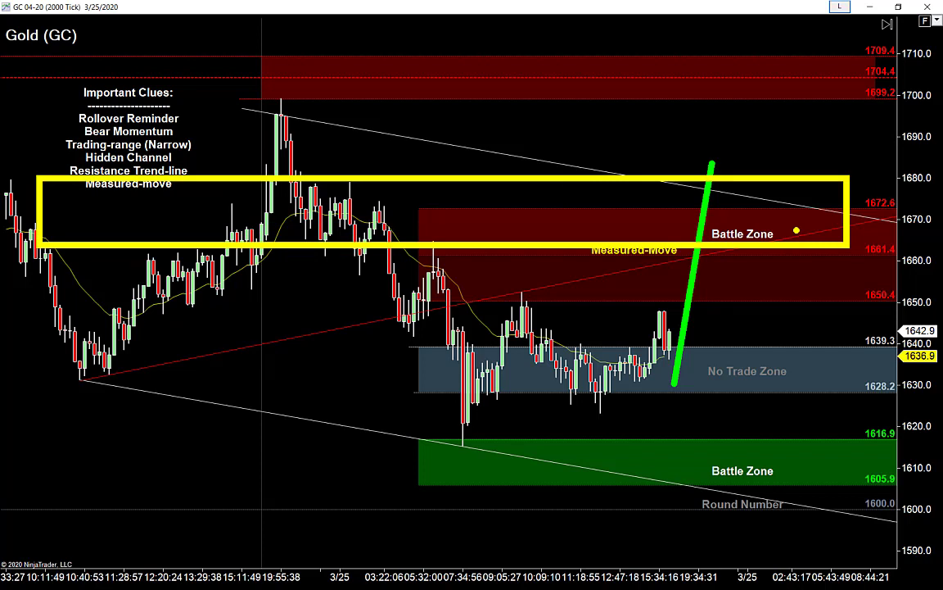
key(ctrl+z)
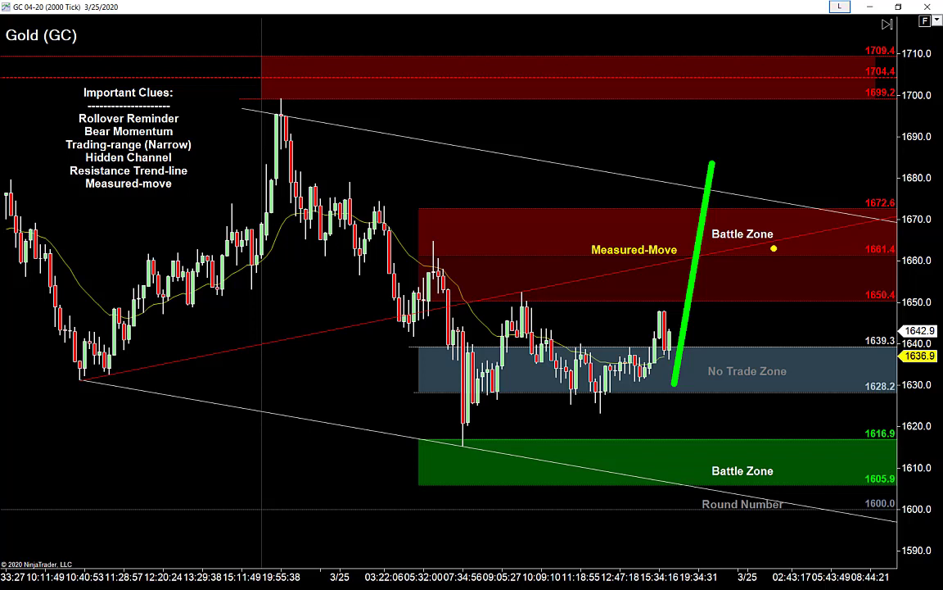
- Continue the green path as a zigzag of lower highs in the upper Battle Zone, ending with an arrow down to near 1620
key(g)
key(p)
mouse_move(712, 164)
mouse_down()
mouse_move(735, 231)
mouse_move(755, 195)
mouse_move(775, 252)
mouse_move(802, 209)
mouse_up()
drag(864, 425, 805, 211)
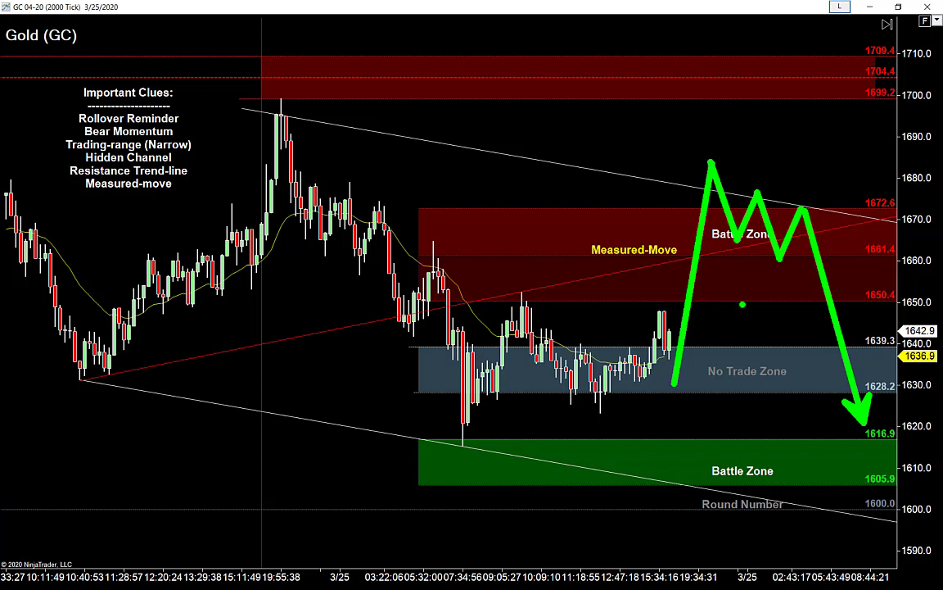
- Draw a yellow moving-average curve from the No Trade Zone up to the upper channel line, and undo the trial marks around it
key(y)
drag(678, 174, 664, 296)
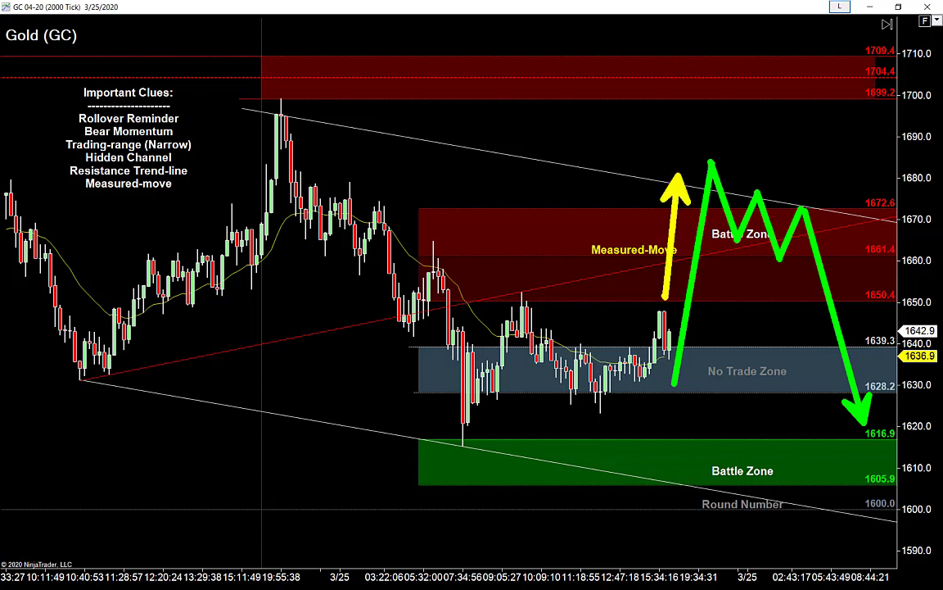
key(ctrl+z)
mouse_move(653, 371)
mouse_down()
mouse_move(695, 305)
mouse_move(858, 216)
mouse_up()
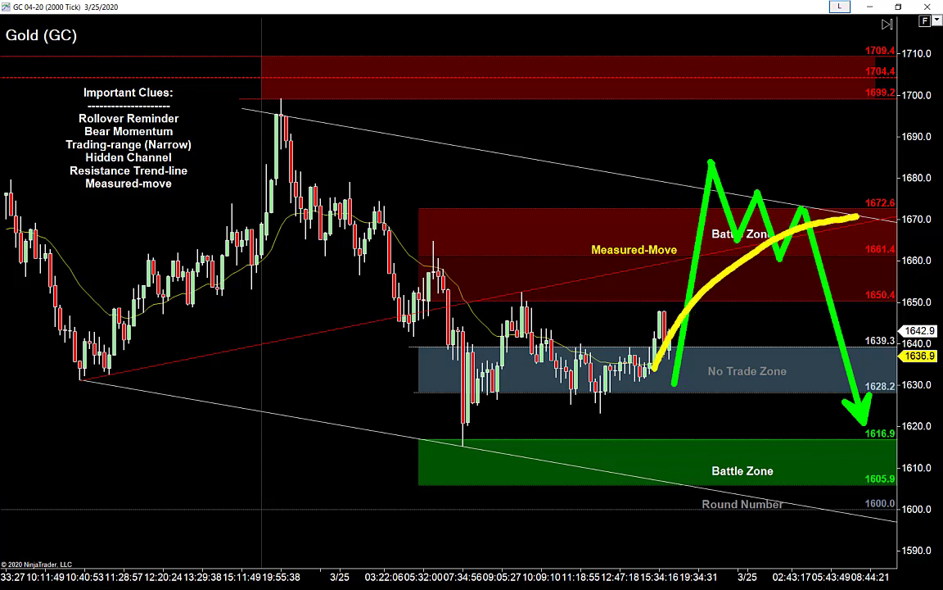
mouse_move(736, 256)
mouse_down()
mouse_move(731, 282)
mouse_move(796, 299)
mouse_up()
key(ctrl+z)
key(ctrl+z)
- Mark the last swing low with a red horizontal line, circle the break in pink with an arrow pointing to it, and clear all marks
key(r)
mouse_move(743, 262)
mouse_down()
mouse_move(852, 262)
mouse_move(820, 246)
mouse_up()
drag(874, 147, 826, 244)
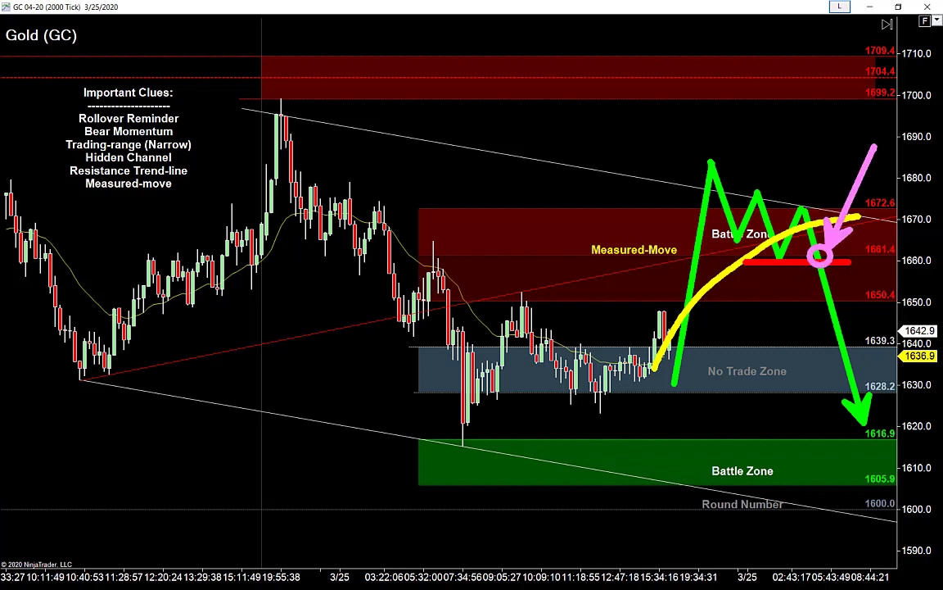
key(e)
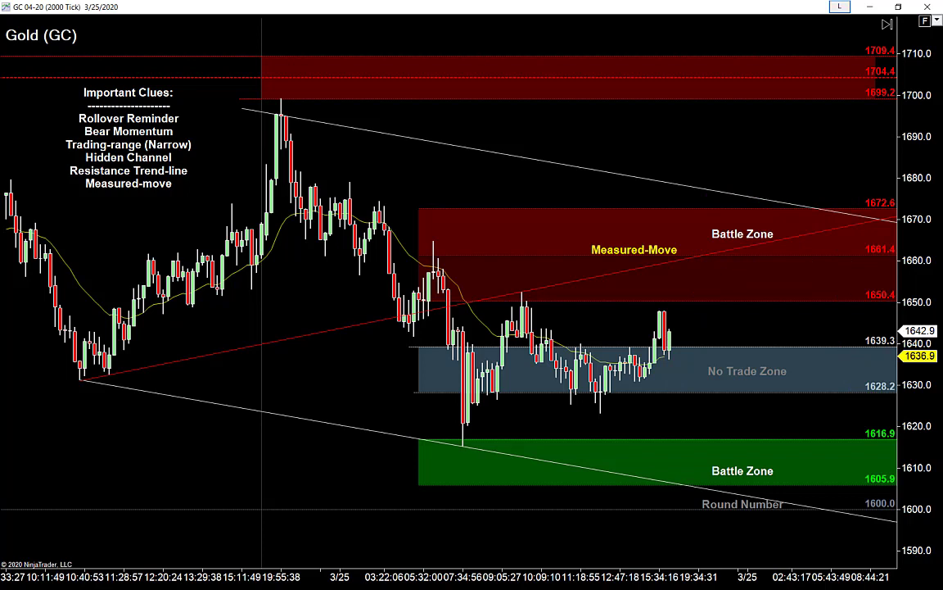
- Sketch a green sideways zigzag across the No Trade Zone, ending in a sharp rise to the upper Battle Zone near the channel line
key(Right)
key(Right)
key(Right)
key(Right)
key(Right)
key(Right)
key(Right)
key(Right)
key(Right)
key(Right)
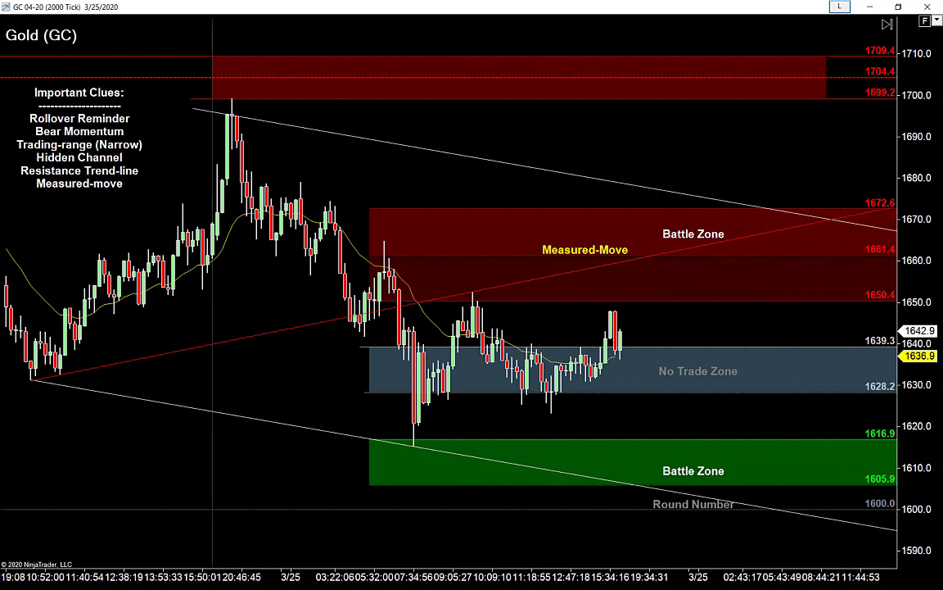
mouse_move(615, 331)
mouse_down()
mouse_move(619, 389)
mouse_move(641, 345)
mouse_move(663, 342)
mouse_move(715, 400)
mouse_move(736, 336)
mouse_move(786, 399)
mouse_move(809, 392)
mouse_move(832, 230)
mouse_up()
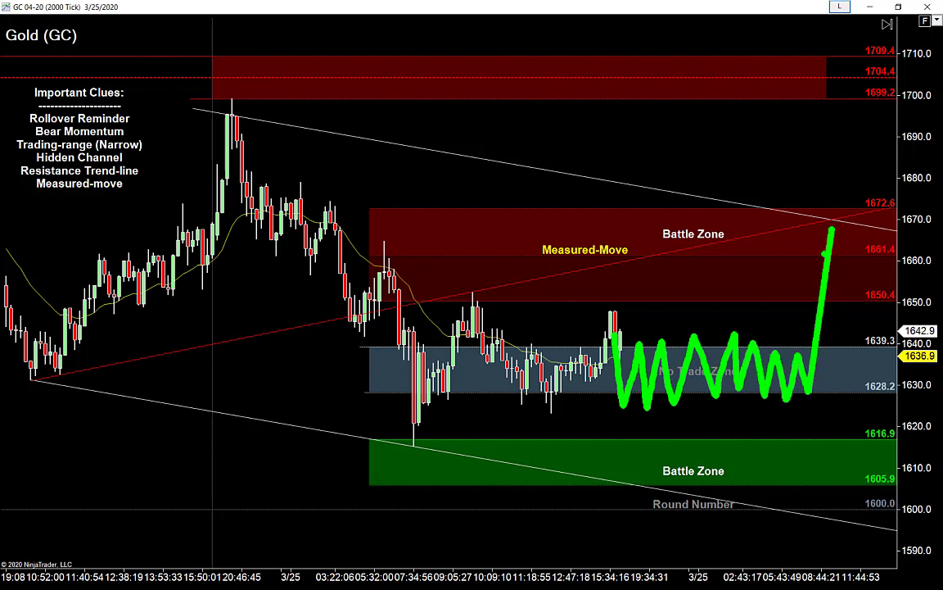
- Trace the upper channel line in red and extend the green path with a rounded pullback and second top in the upper Battle Zone
key(r)
drag(554, 175, 856, 224)
mouse_move(621, 282)
mouse_down()
mouse_move(874, 201)
mouse_move(878, 237)
mouse_up()
key(g)
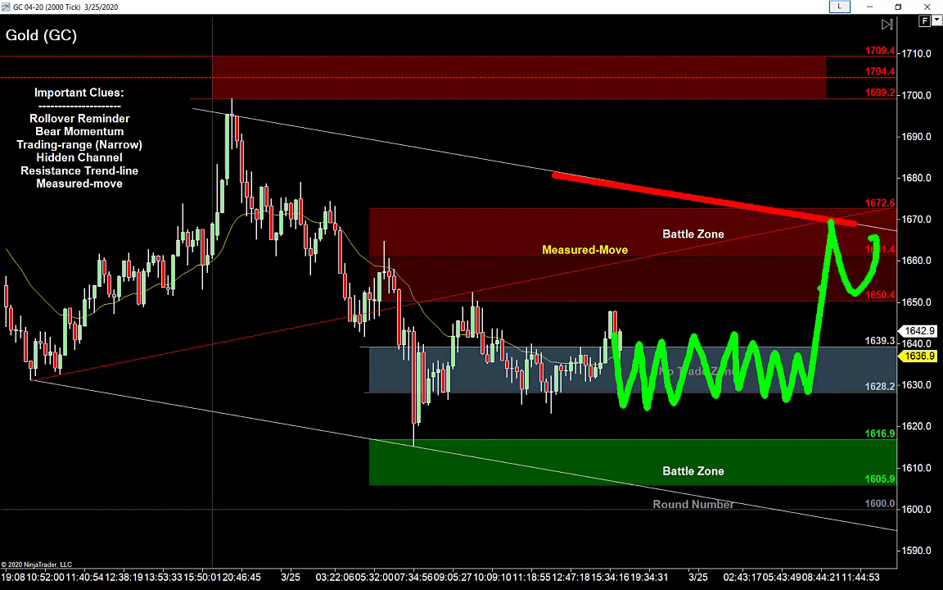
- Mark the green double top's neckline near 1650, add an arrow down to about 1618, circle the pattern in red, and clear all marks
drag(806, 305, 893, 305)
mouse_move(917, 435)
mouse_down()
mouse_move(877, 237)
mouse_move(924, 303)
mouse_up()
key(r)
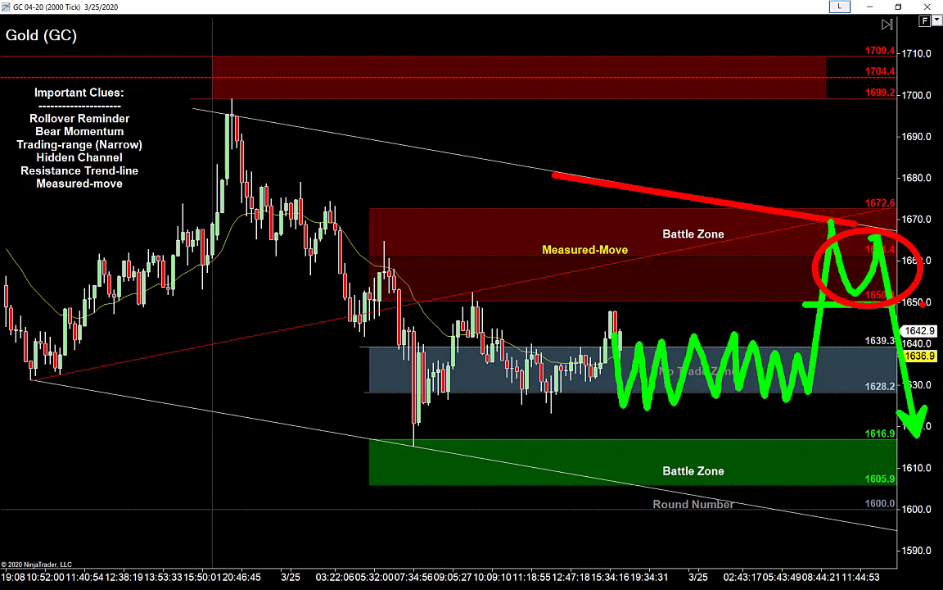
key(e)
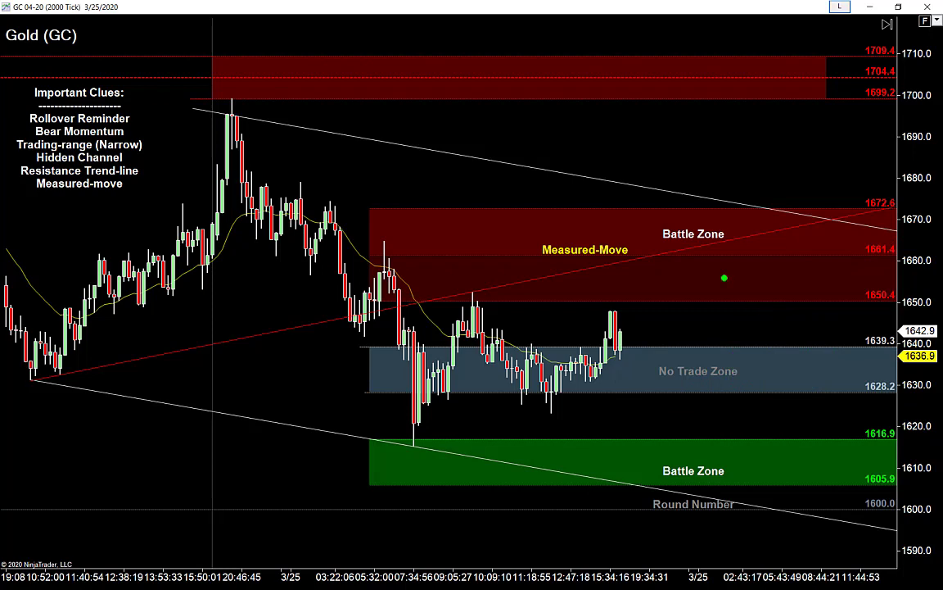
- Compress the chart to bring the 3/24 rally into view, and mark that rally with a green upward arrow
key(ctrl+Down)
key(ctrl+Down)
key(ctrl+Down)
key(ctrl+Down)
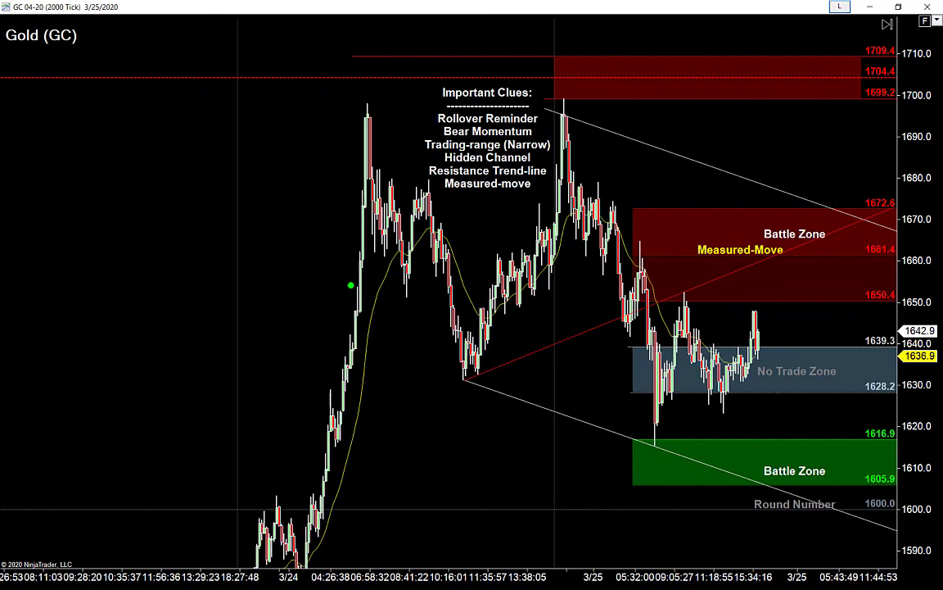
mouse_move(328, 163)
mouse_down()
mouse_move(289, 274)
mouse_move(260, 414)
mouse_up()
key(Escape)
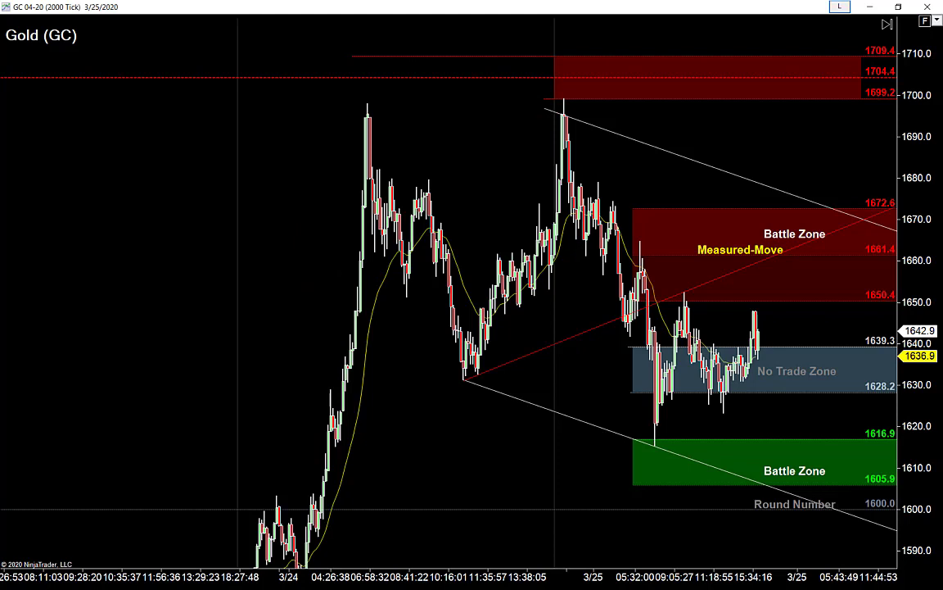
key(ctrl+2)
drag(321, 123, 225, 440)
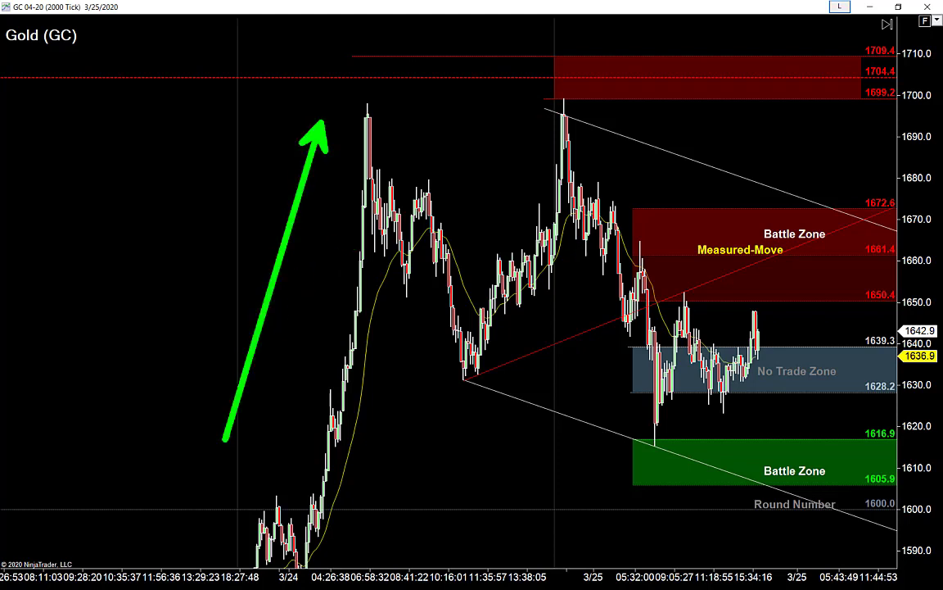
- Trace the two-leg pullback and second rally in green, mark the matching highs with a red line near 1697, and clear all marks
mouse_move(366, 105)
mouse_down()
mouse_move(391, 154)
mouse_move(440, 200)
mouse_move(484, 355)
mouse_up()
mouse_move(535, 137)
mouse_down()
mouse_move(558, 135)
mouse_move(483, 373)
mouse_up()
drag(339, 107, 675, 115)
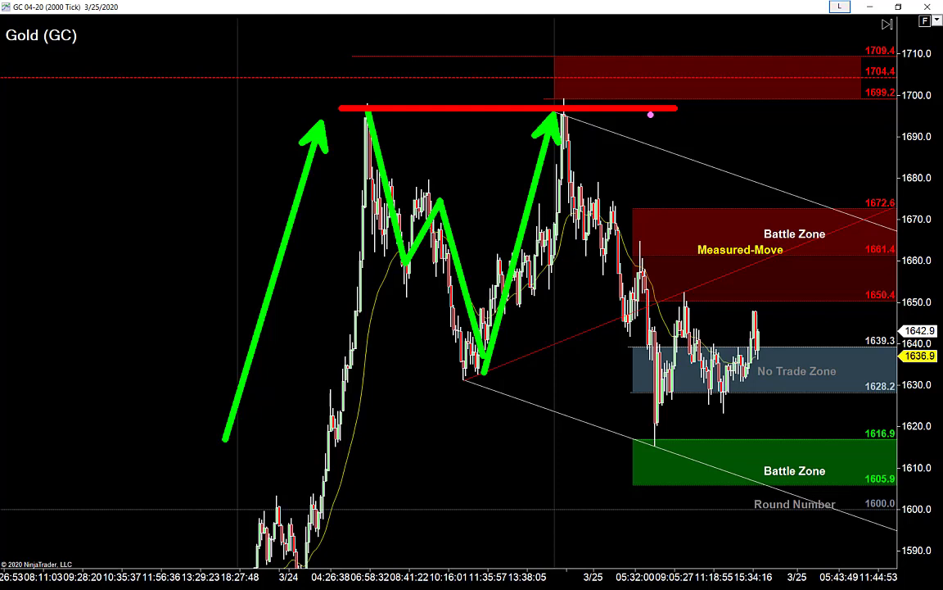
drag(554, 48, 561, 98)
key(e)
- Sketch a green rise followed by two rounded U-shaped swings across the last two sessions, and clear it
key(g)
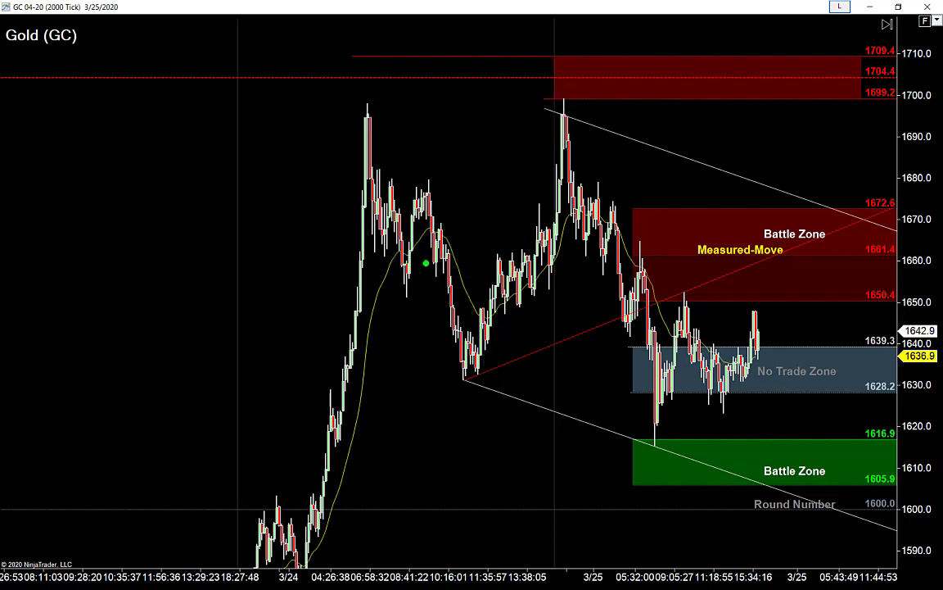
mouse_move(274, 515)
mouse_down()
mouse_move(401, 146)
mouse_move(546, 163)
mouse_move(736, 253)
mouse_move(745, 133)
mouse_up()
key(g)
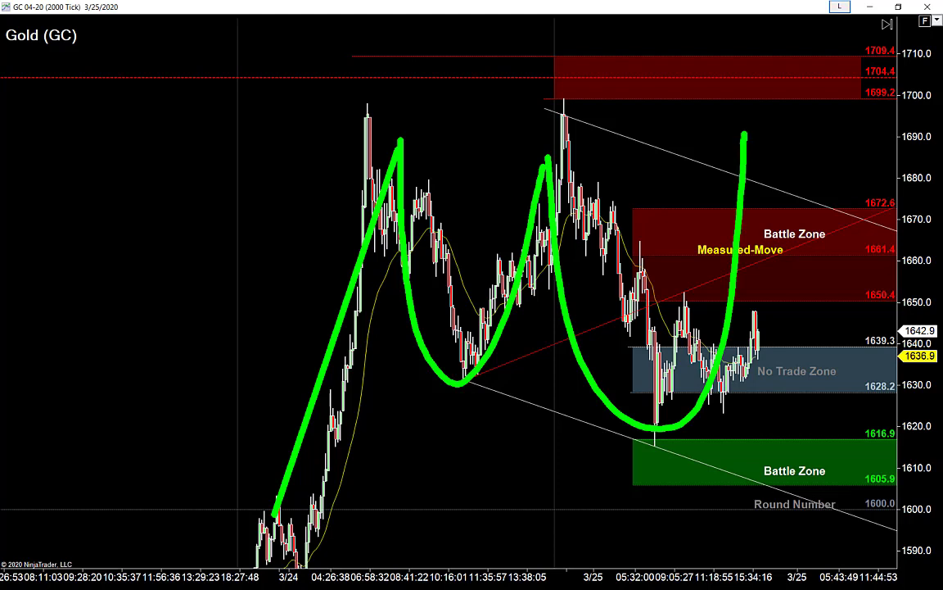
key(e)
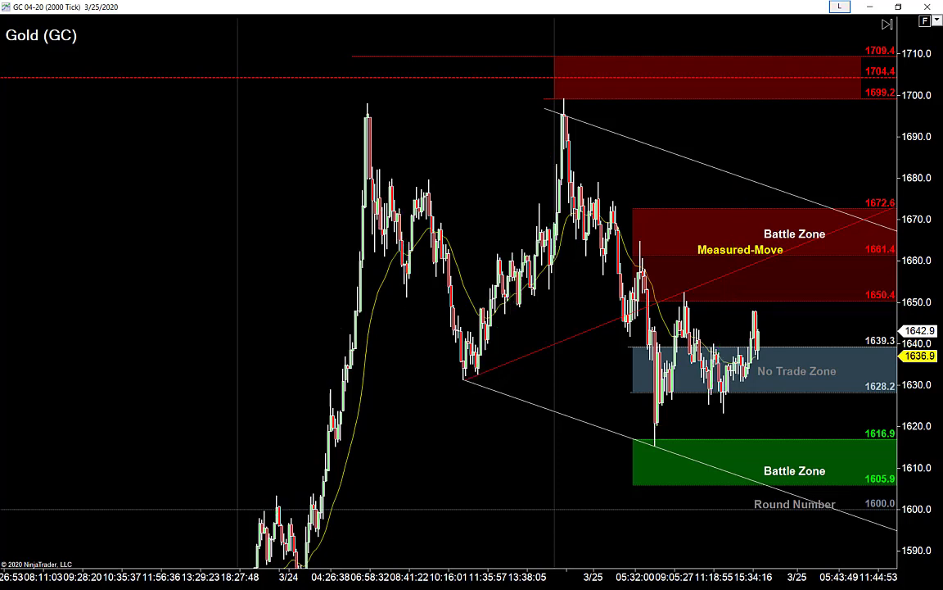
- Highlight the 1699.2–1709.4 resistance zone with red strokes, and clear them
key(ctrl+Up)
key(ctrl+Up)
key(ctrl+Up)
key(ctrl+Up)
key(ctrl+Up)
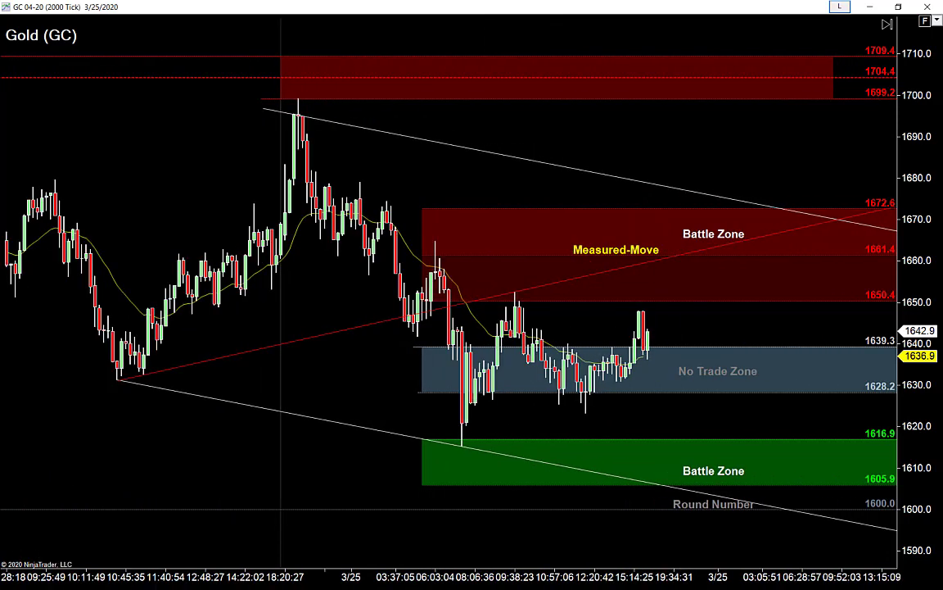
key(ctrl+Up)
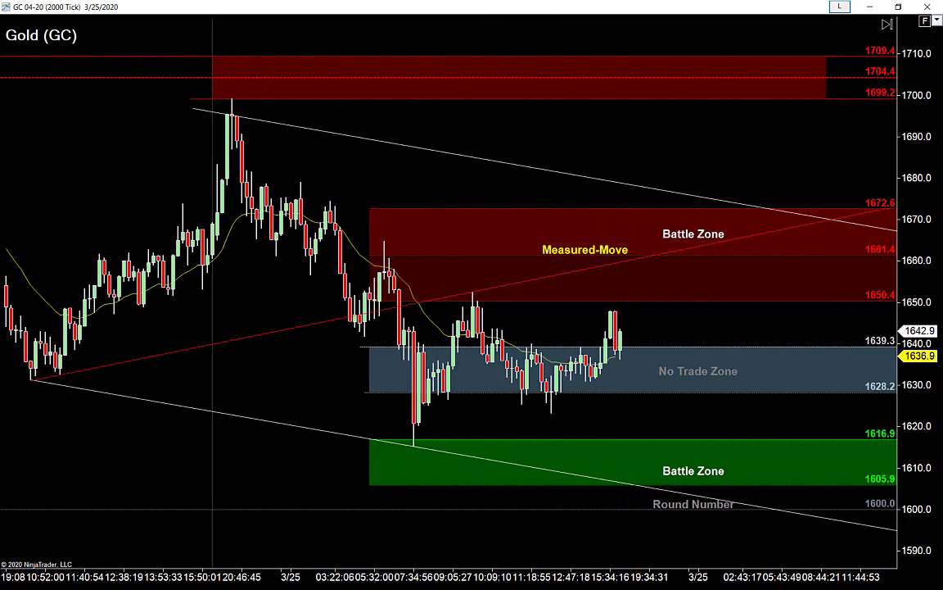
scroll(448, 295, down, 8)
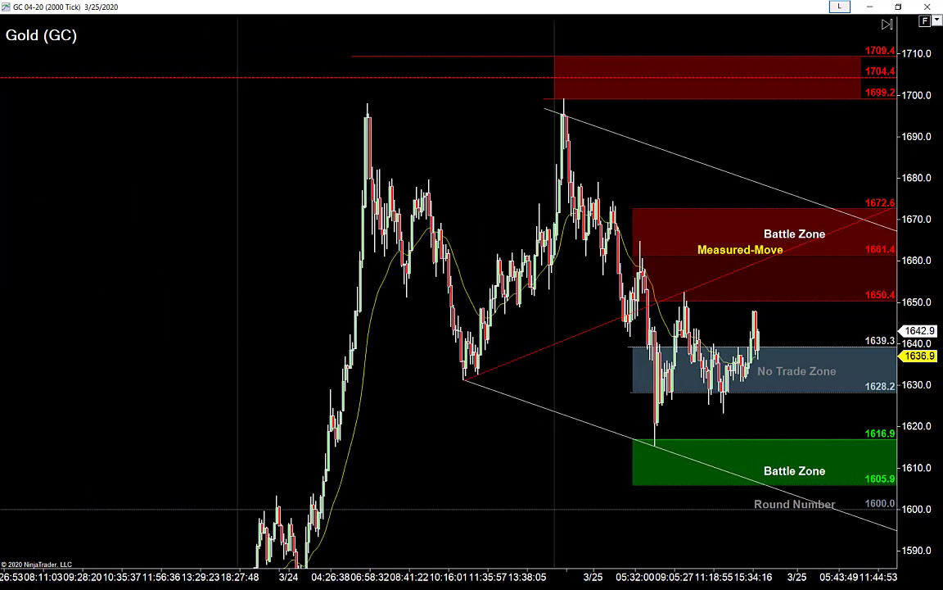
scroll(449, 295, down, 5)
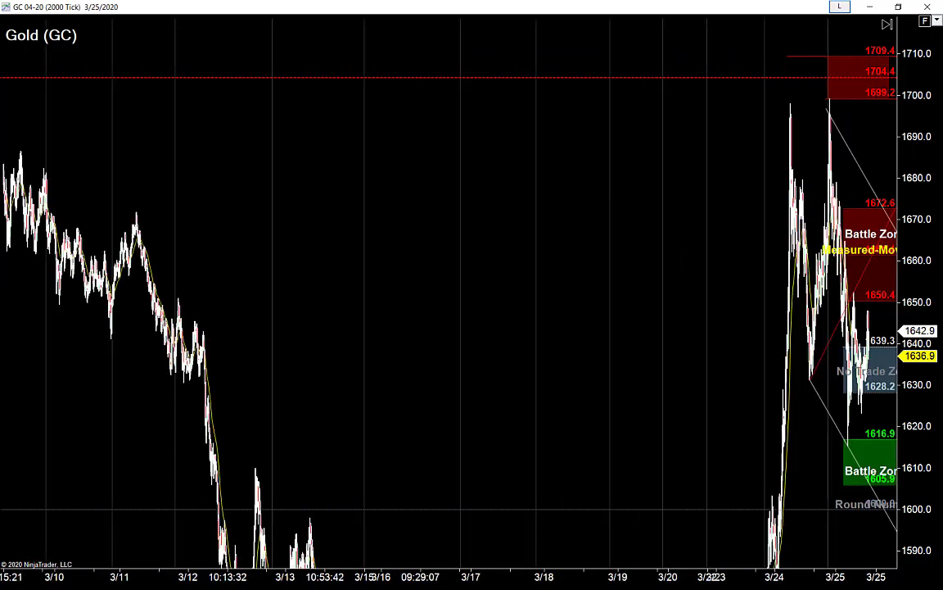
scroll(449, 295, up, 10)
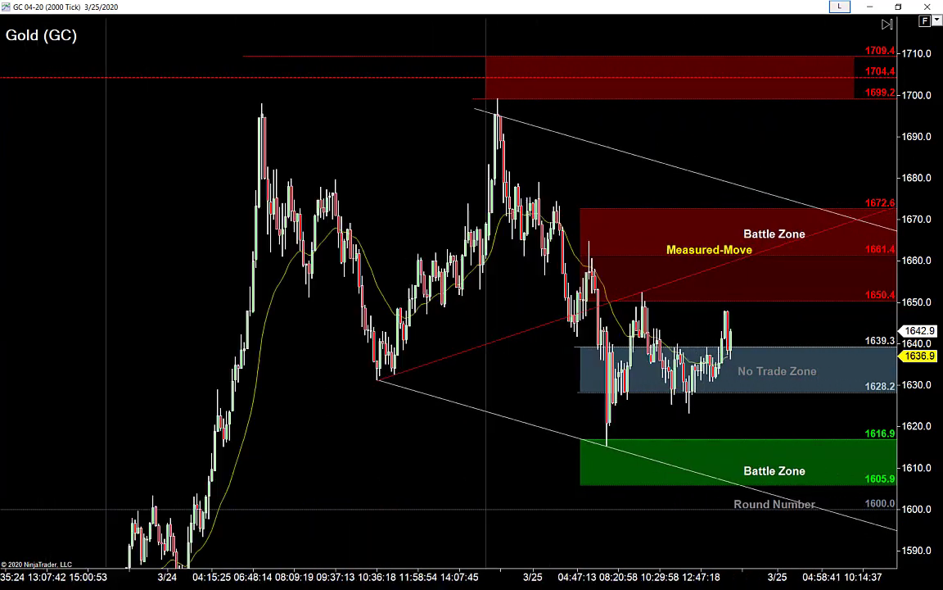
mouse_move(465, 60)
mouse_down()
mouse_move(806, 65)
mouse_move(462, 82)
mouse_move(766, 82)
mouse_up()
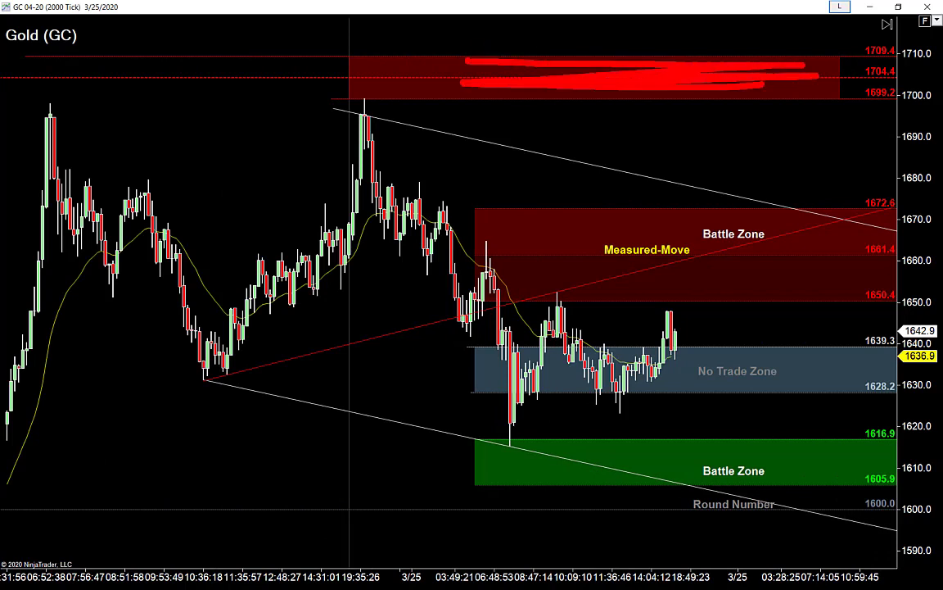
key(Escape)
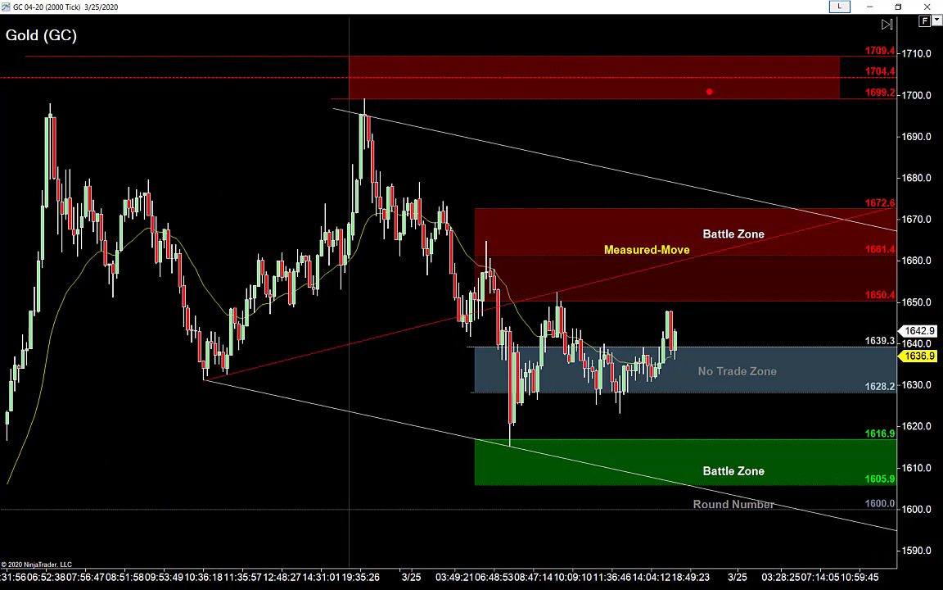
- Sketch a green double top with neckline and downward arrow plus a spike above the channel with lower highs, and clear both scenarios
scroll(449, 291, down, 5)
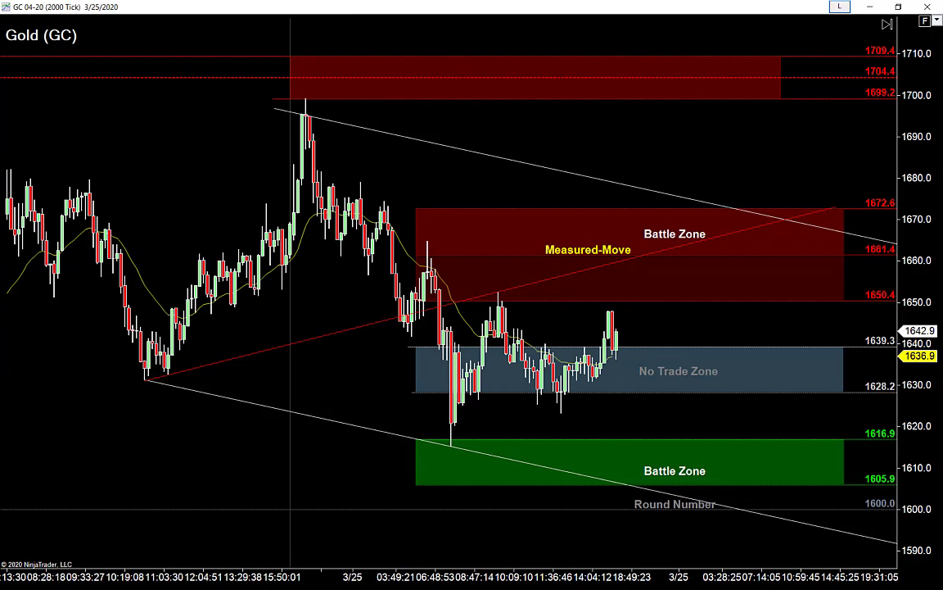
mouse_move(610, 403)
mouse_down()
mouse_move(627, 316)
mouse_move(686, 237)
mouse_up()
drag(638, 303, 697, 293)
drag(738, 431, 685, 244)
drag(667, 338, 704, 154)
mouse_move(704, 172)
mouse_down()
mouse_move(720, 249)
mouse_move(780, 361)
mouse_up()
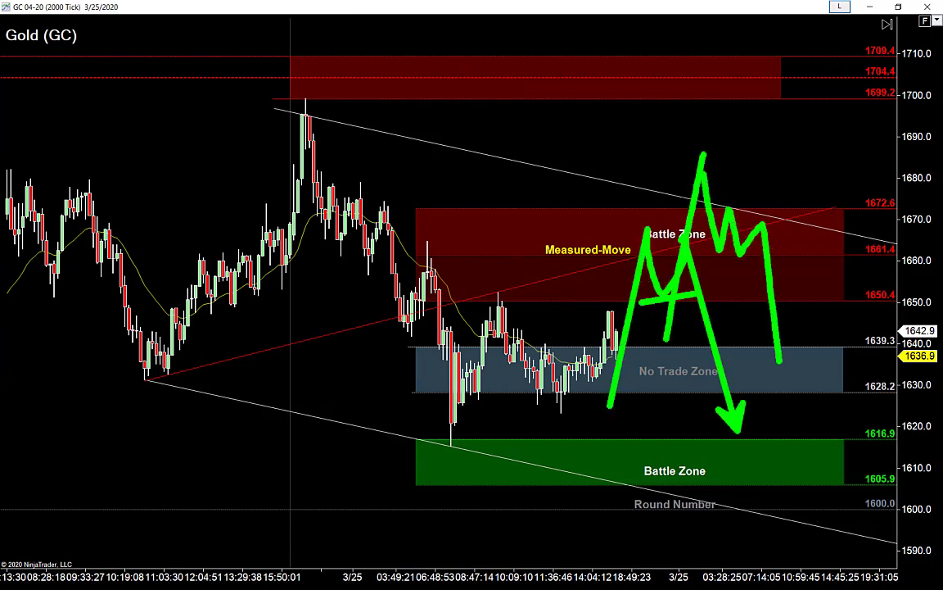
key(e)
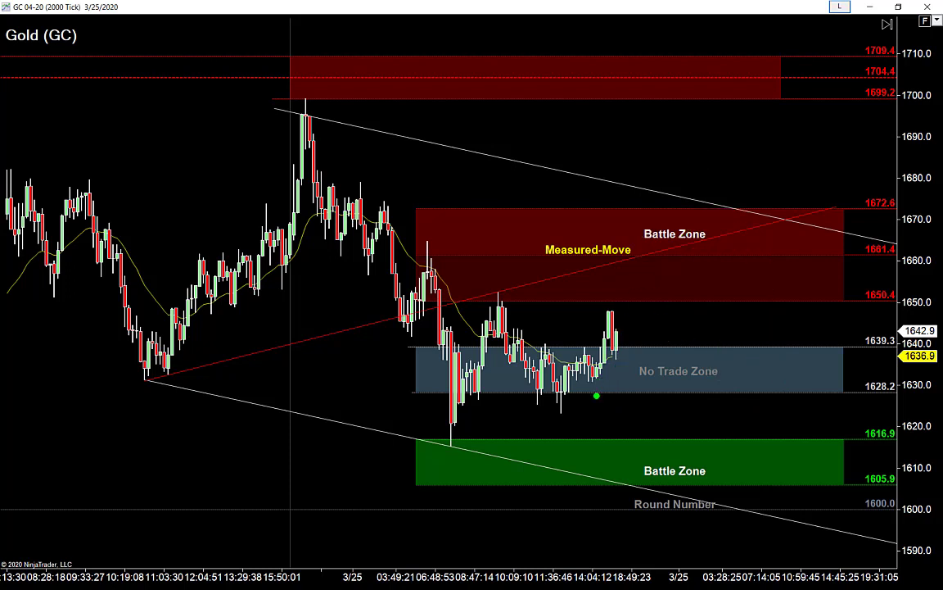
- Draw a green two-leg rise to about 1687 with a pullback near 1650 resting on a yellow moving-average curve
mouse_move(597, 395)
mouse_down()
mouse_move(620, 316)
mouse_move(670, 274)
mouse_move(677, 303)
mouse_up()
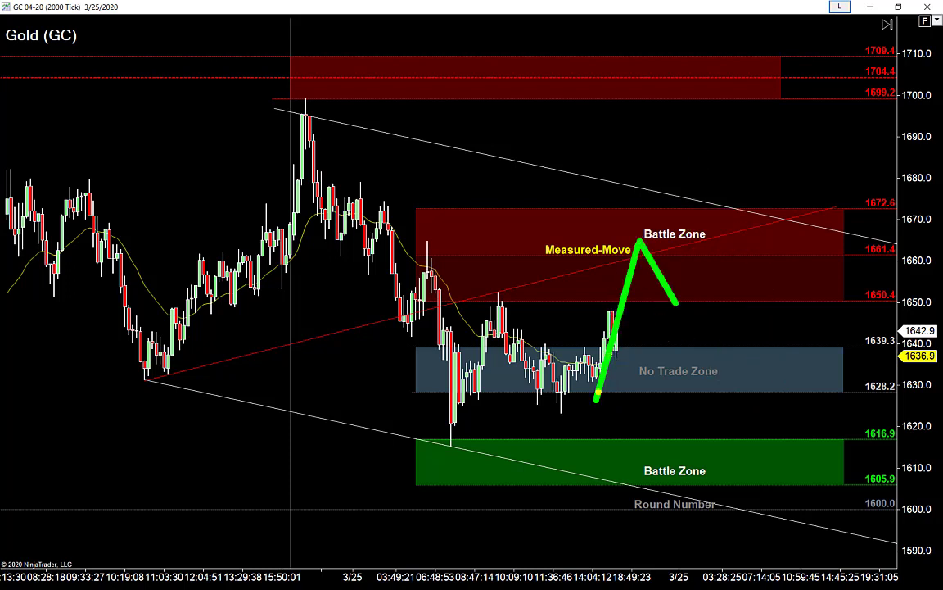
key(y)
drag(598, 392, 736, 282)
key(p)
drag(680, 307, 720, 148)
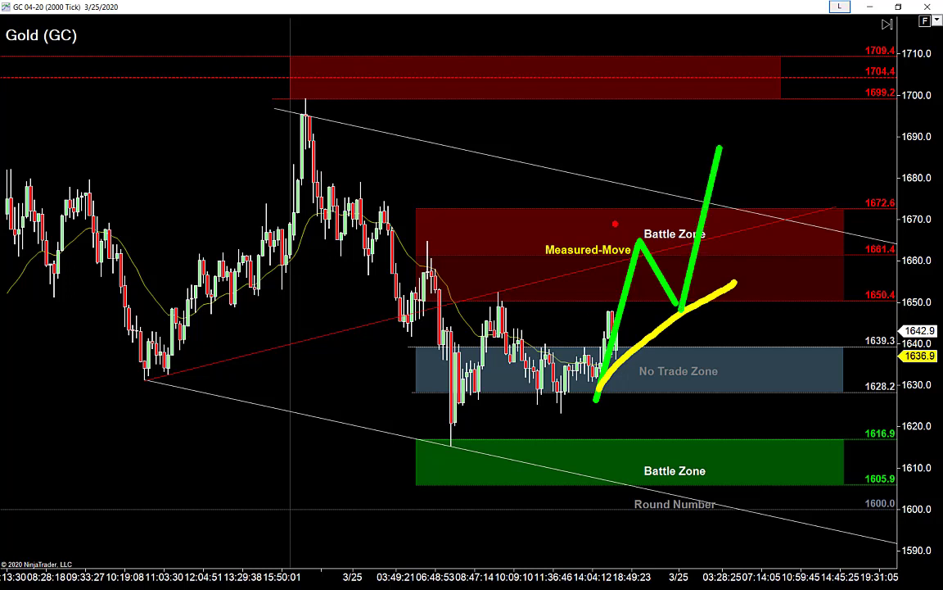
- Enclose the green two-leg rise between two parallel rising red channel lines
key(r)
drag(624, 252, 754, 108)
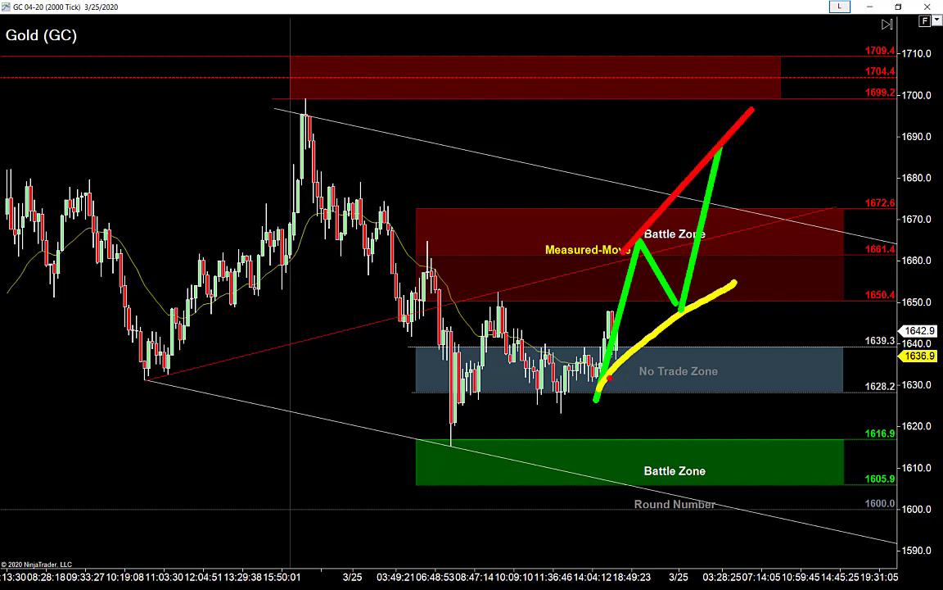
drag(580, 423, 821, 147)
- Try a rounded green pullback with an arrow at the lower red channel line and a pink two-leg path, and undo them
key(g)
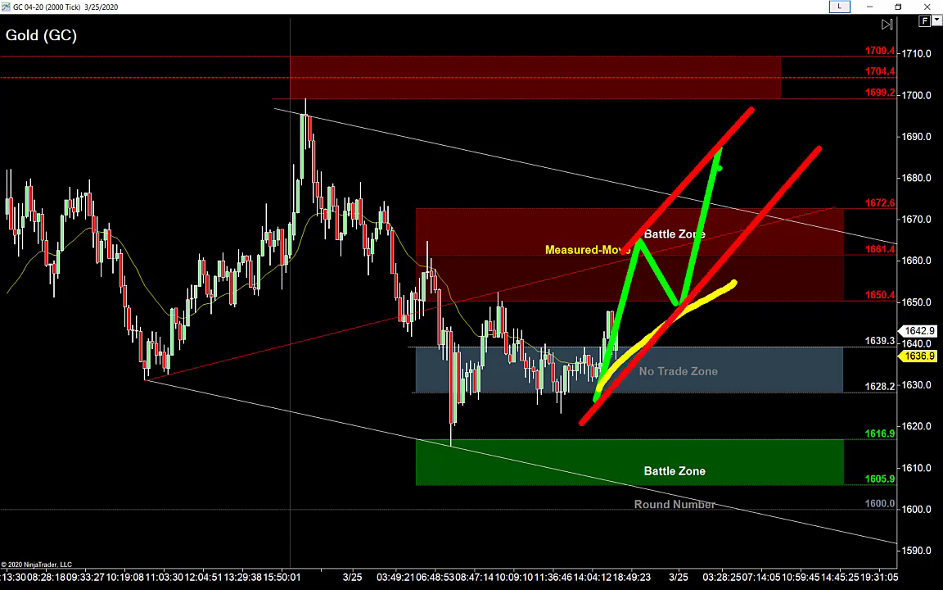
mouse_move(719, 150)
mouse_down()
mouse_move(744, 186)
mouse_move(790, 90)
mouse_up()
drag(774, 215, 812, 277)
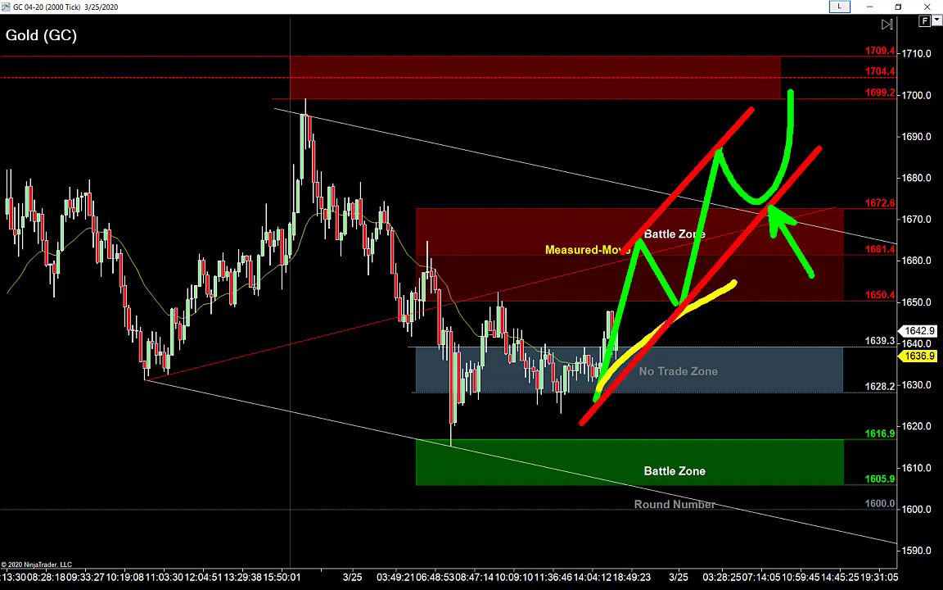
mouse_move(583, 407)
mouse_down()
mouse_move(626, 245)
mouse_move(683, 237)
mouse_move(698, 152)
mouse_move(688, 157)
mouse_up()
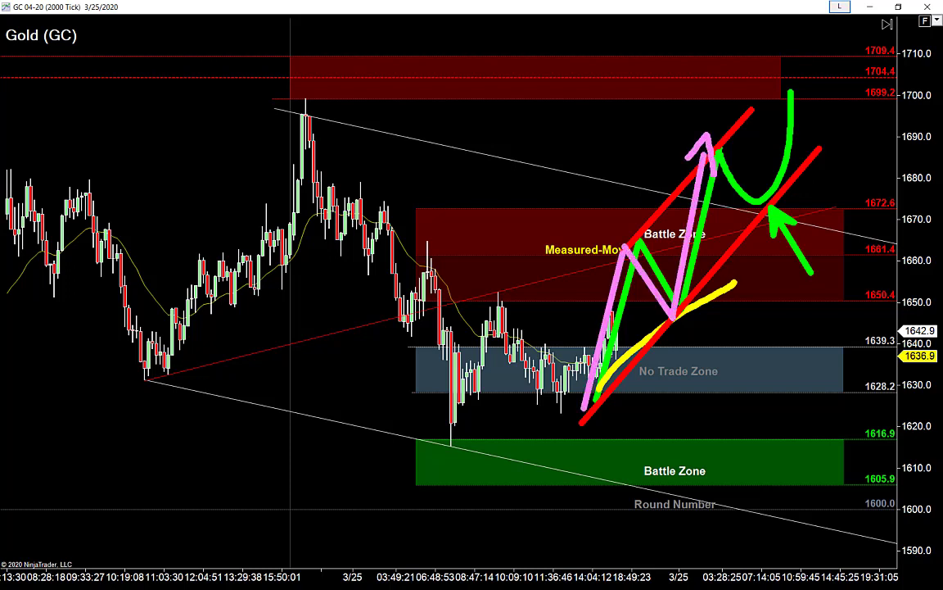
key(ctrl+z)
key(ctrl+z)
key(ctrl+z)
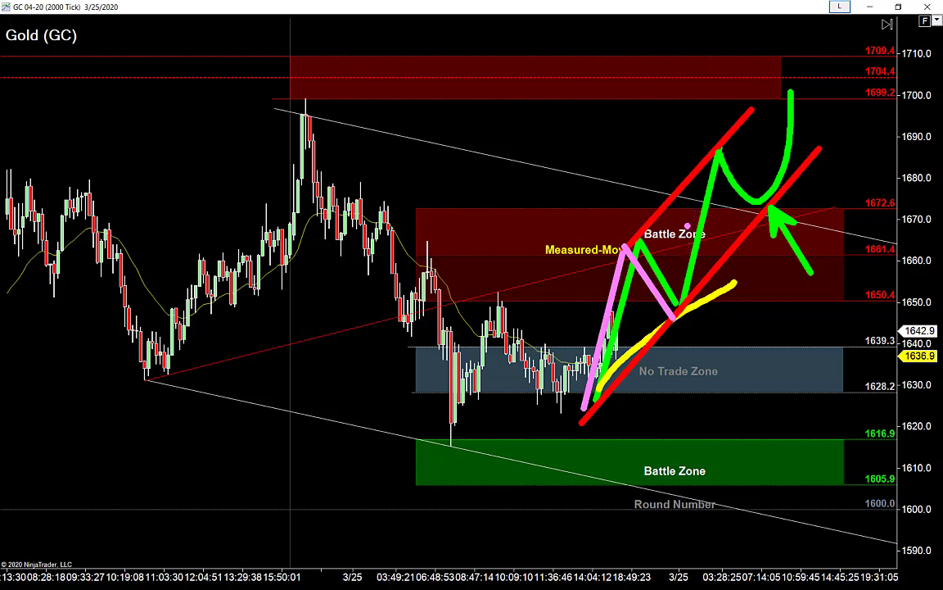
key(ctrl+z)
key(ctrl+z)
key(ctrl+z)
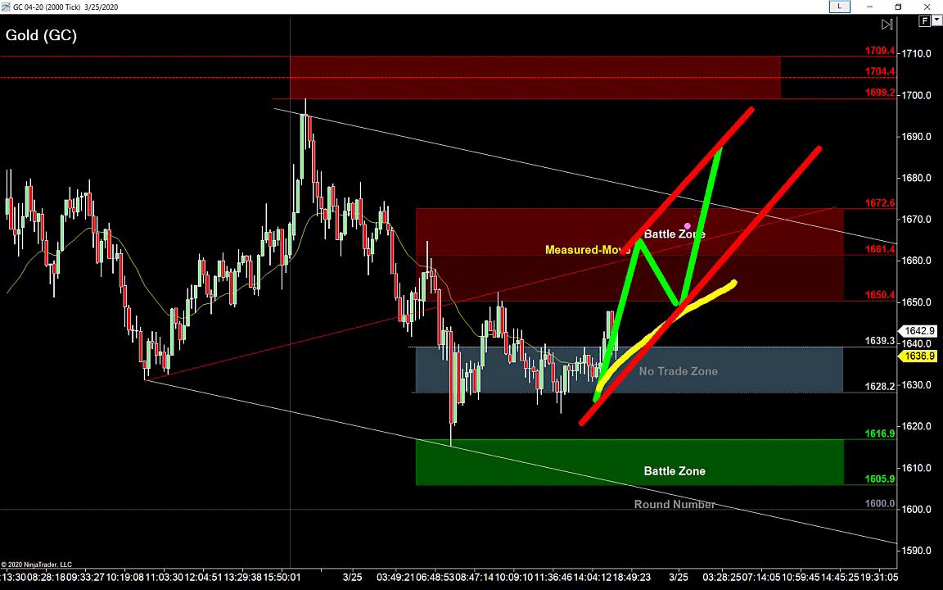
- Draw a green pullback to the lower red channel line with an arrow up past 1710, mark the turn in pink, and clear all marks
mouse_move(720, 147)
mouse_down()
mouse_move(742, 164)
mouse_move(765, 209)
mouse_up()
mouse_move(766, 135)
mouse_down()
mouse_move(784, 39)
mouse_move(761, 211)
mouse_move(813, 278)
mouse_move(773, 220)
mouse_up()
key(p)
key(ctrl+z)
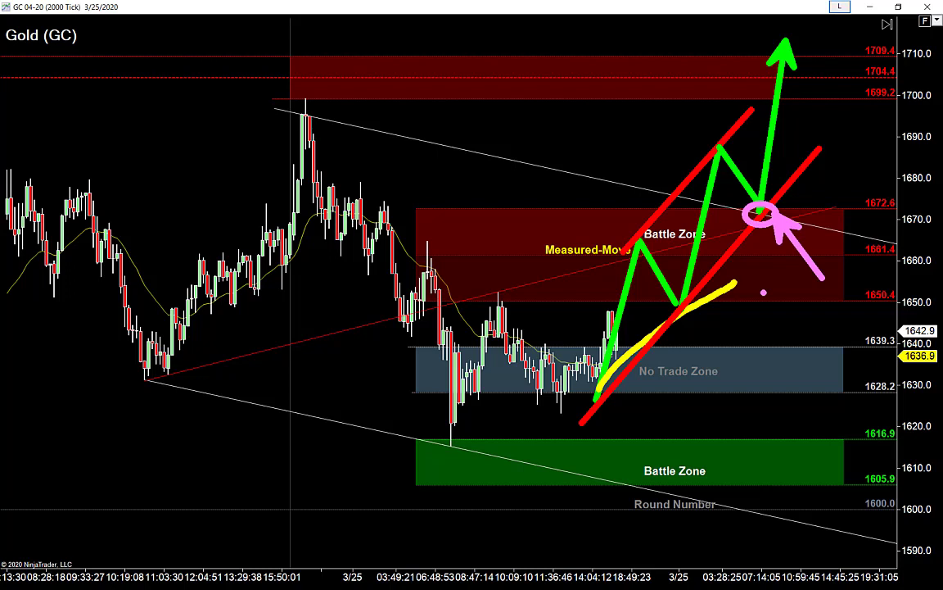
key(e)
- Draw three stacked green bars climbing from about 1639 to 1700, and clear them
key(g)
drag(641, 344, 655, 263)
drag(655, 261, 663, 175)
drag(665, 162, 675, 96)
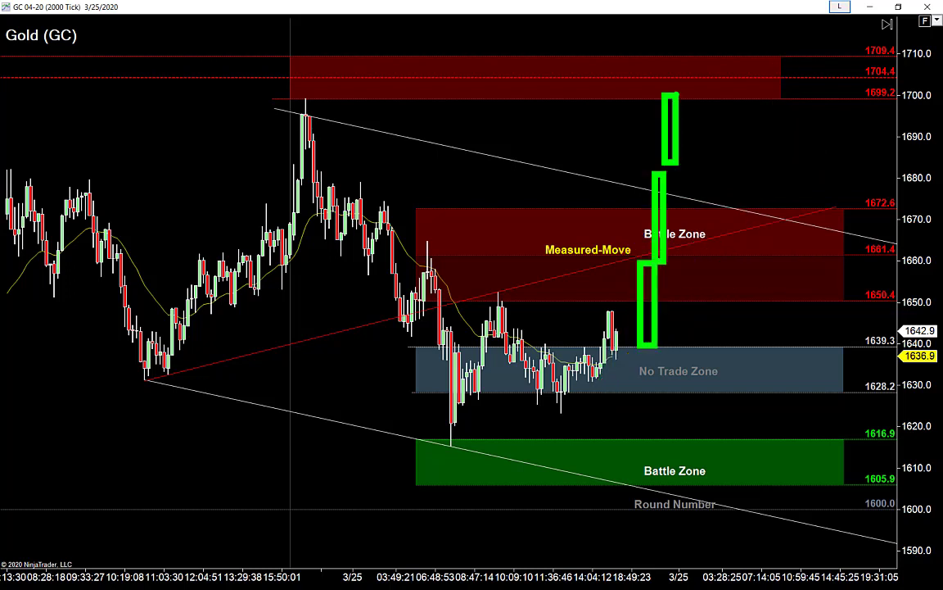
key(e)
- Sketch a green rise to about 1695, a zigzag around a red line near 1683, and an arrow up past 1710
drag(631, 381, 679, 119)
mouse_move(679, 118)
mouse_down()
mouse_move(697, 162)
mouse_move(718, 92)
mouse_move(753, 179)
mouse_up()
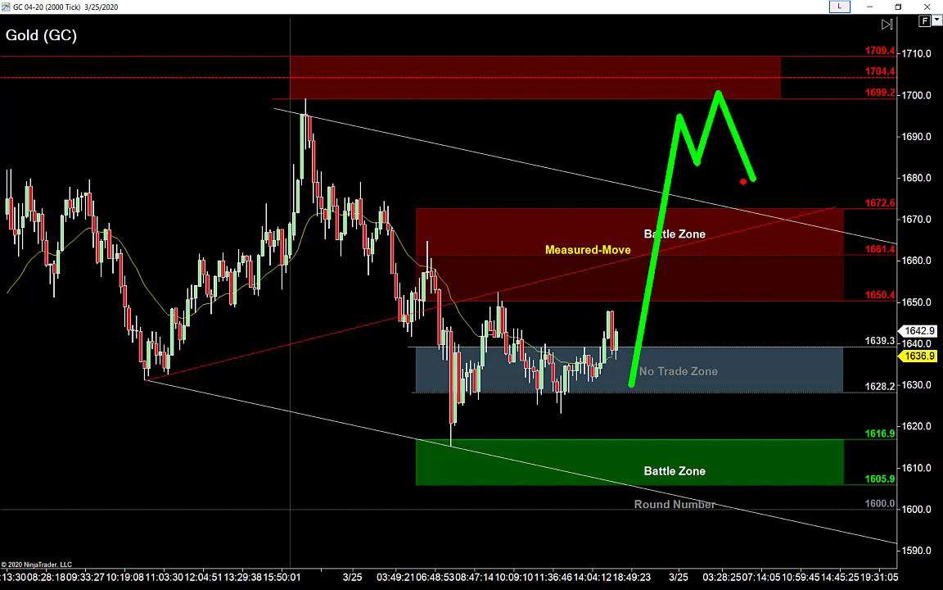
mouse_move(670, 166)
mouse_down()
mouse_move(754, 166)
mouse_move(785, 35)
mouse_up()
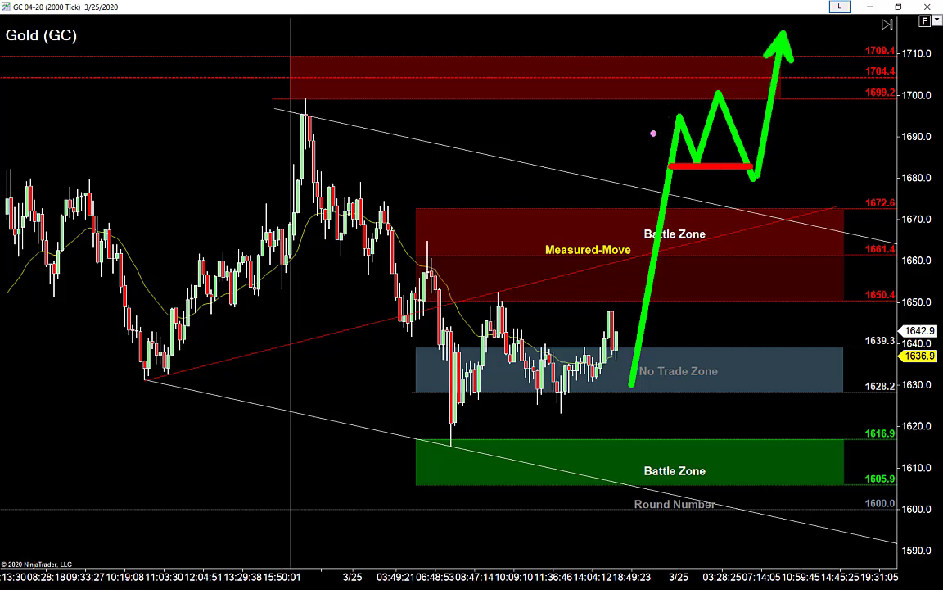
- Add a yellow moving-average curve with the pullback low circled in pink, mark the 1709.4 level in pink, and clear all marks
drag(648, 140, 620, 298)
key(ctrl+z)
mouse_move(612, 354)
mouse_down()
mouse_move(646, 258)
mouse_move(728, 162)
mouse_move(793, 143)
mouse_up()
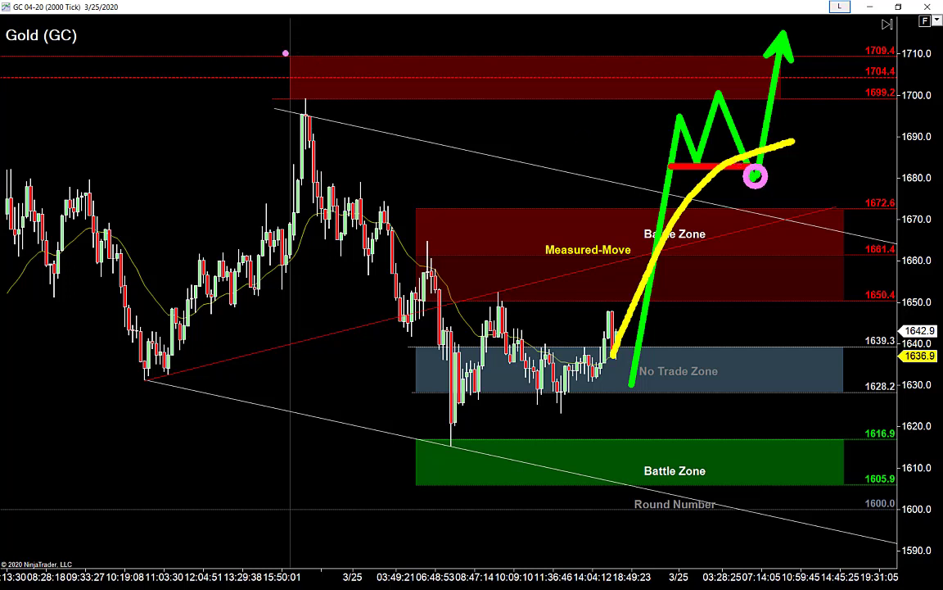
mouse_move(282, 57)
mouse_down()
mouse_move(836, 57)
mouse_move(819, 57)
mouse_up()
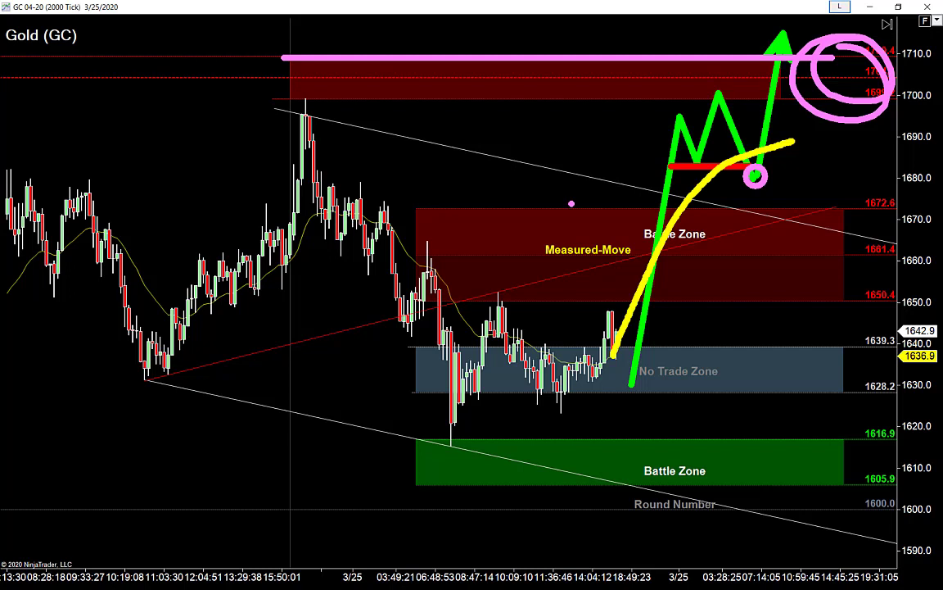
key(Escape)
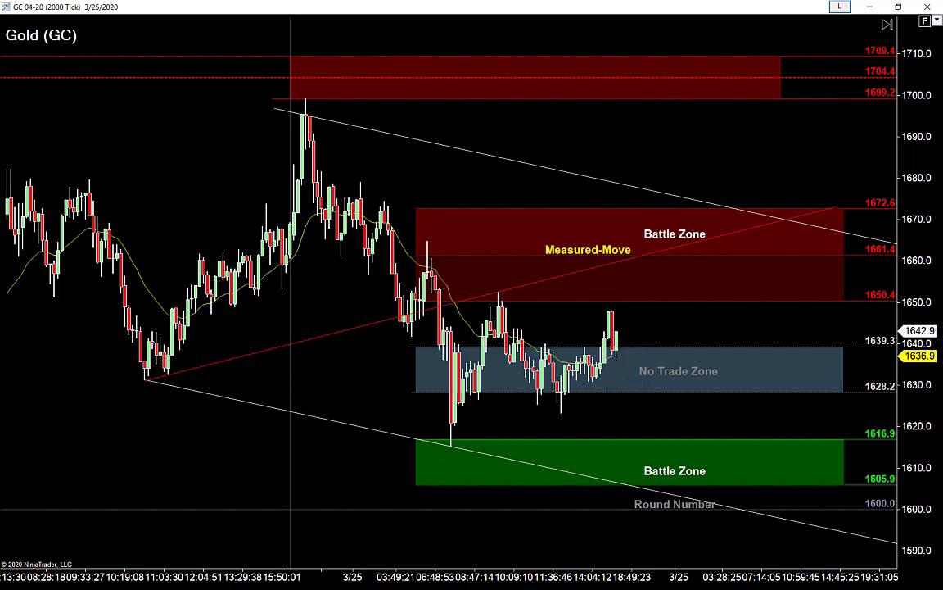
- Sketch a green rise from about 1631 with a pullback near 1655 and a second leg to 1692, framed by two red channel lines
key(ctrl+2)
drag(594, 381, 651, 215)
drag(660, 223, 694, 282)
drag(694, 282, 747, 128)
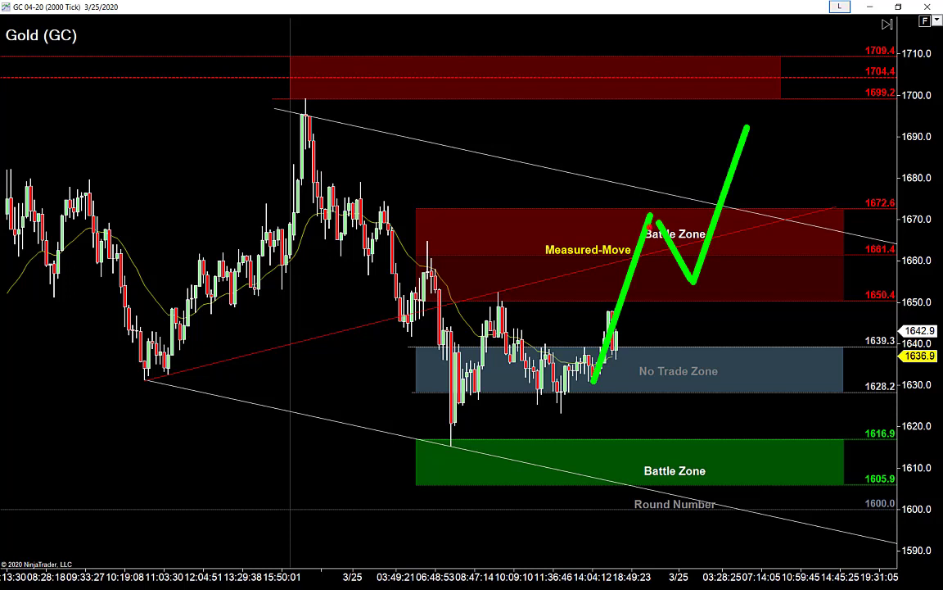
drag(623, 227, 774, 96)
mouse_move(595, 380)
mouse_down()
mouse_move(762, 280)
mouse_move(824, 168)
mouse_up()
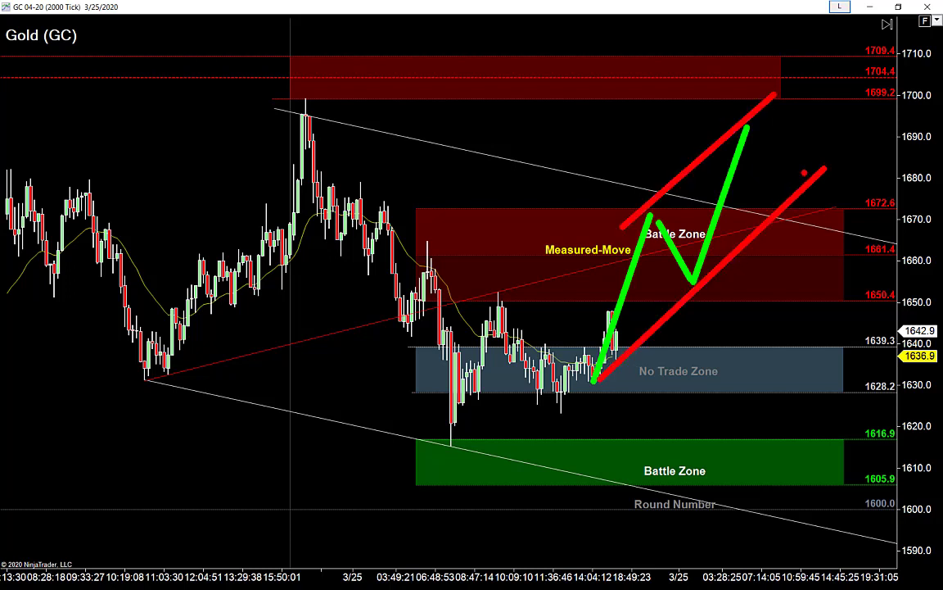
- Add short green strokes breaking out of the red channel on both sides, clear all marks, and dismiss the Data Series box
key(g)
drag(755, 128, 819, 92)
drag(794, 194, 819, 239)
key(w)
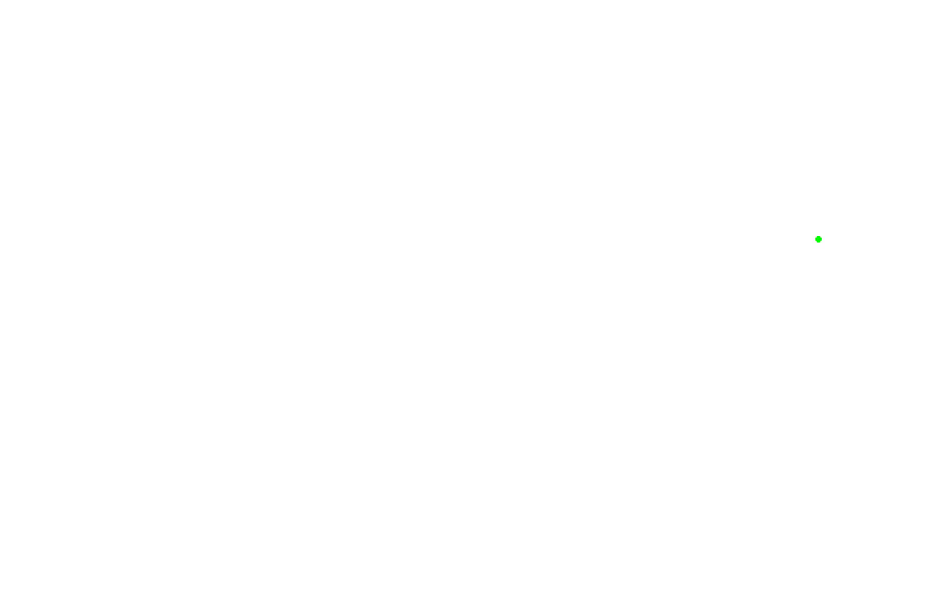
key(Escape)
key(e)
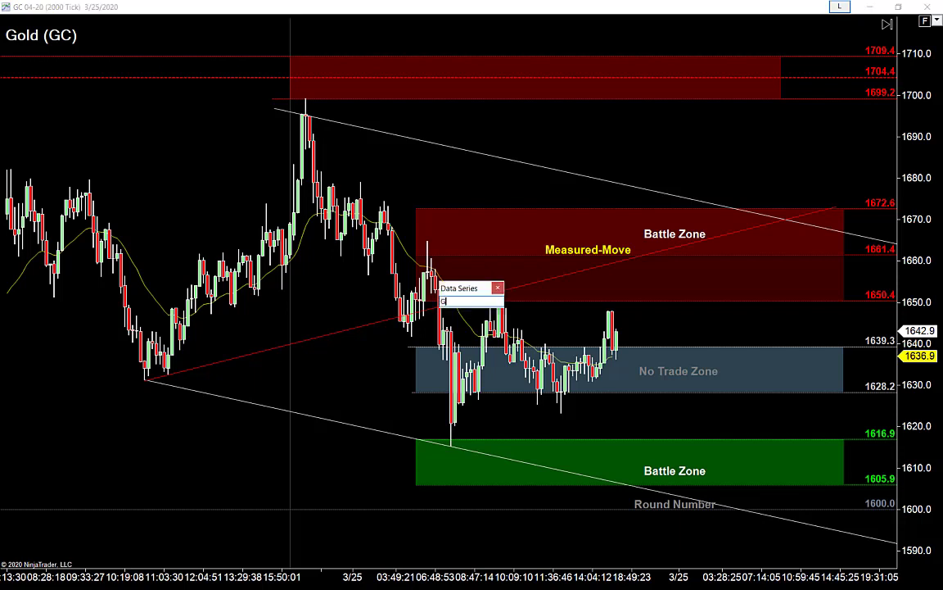
key(Escape)
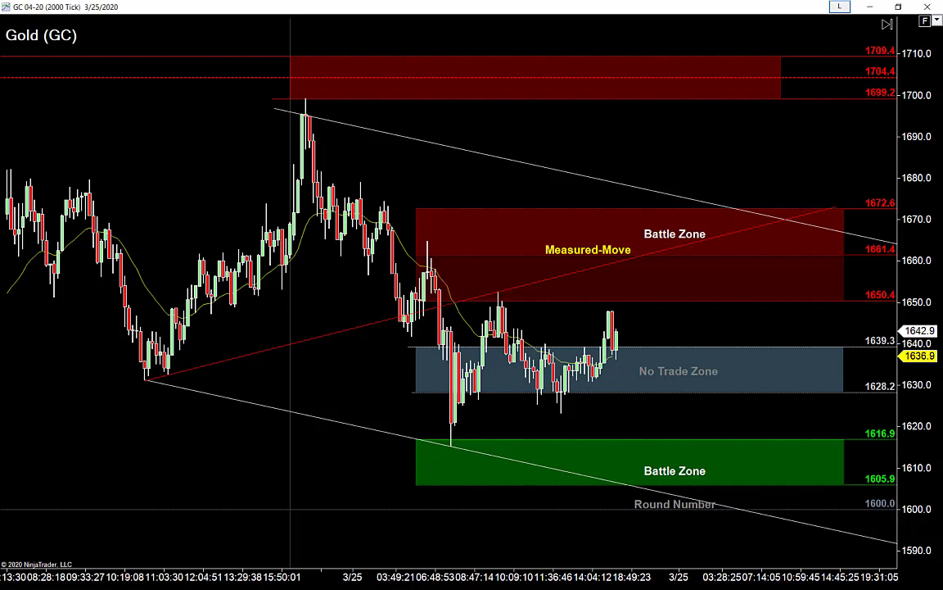
- Sketch a green rise from about 1637 to 1695, a zigzag around a red line near 1681, and an arrow up past 1710
key(ctrl+2)
click(573, 146)
key(Escape)
key(p)
mouse_move(612, 359)
mouse_down()
mouse_move(664, 127)
mouse_move(684, 172)
mouse_move(706, 113)
mouse_up()
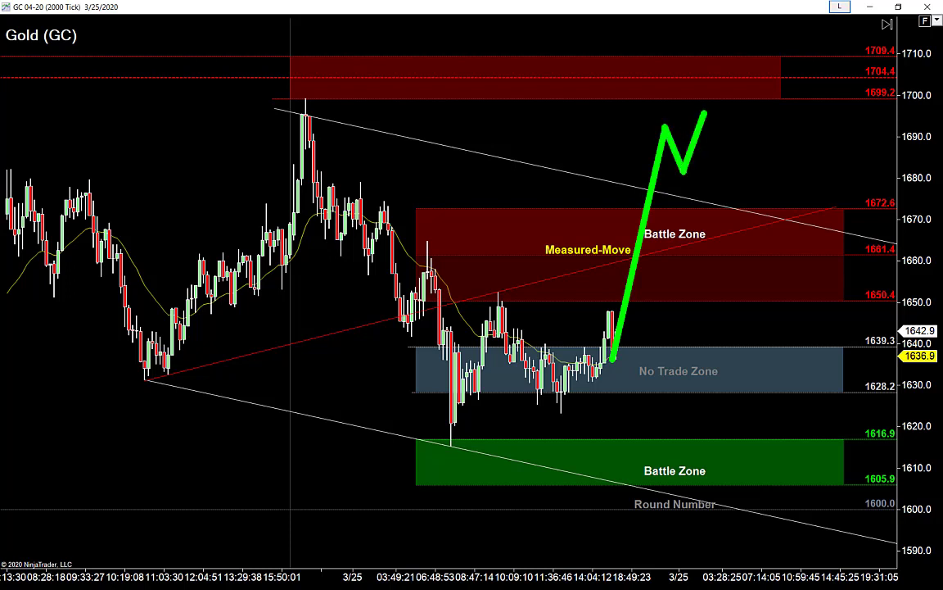
drag(618, 135, 705, 90)
key(ctrl+z)
drag(675, 176, 785, 176)
key(g)
mouse_move(705, 113)
mouse_down()
mouse_move(743, 187)
mouse_move(782, 46)
mouse_up()
- Add a yellow moving-average curve under the sketched rise, circle the pullback low near 1679 in pink, and clear all marks
key(y)
drag(642, 249, 788, 131)
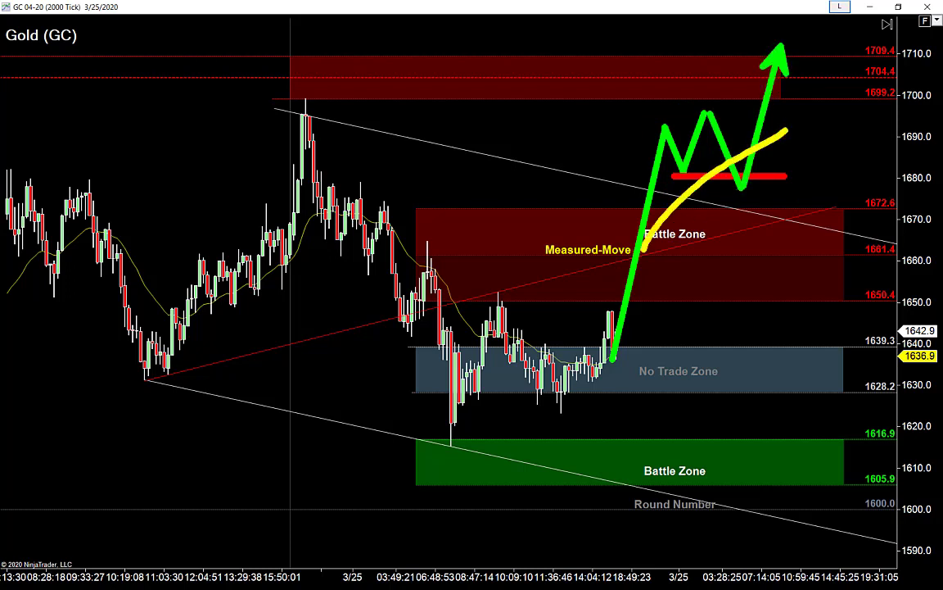
drag(739, 167, 754, 193)
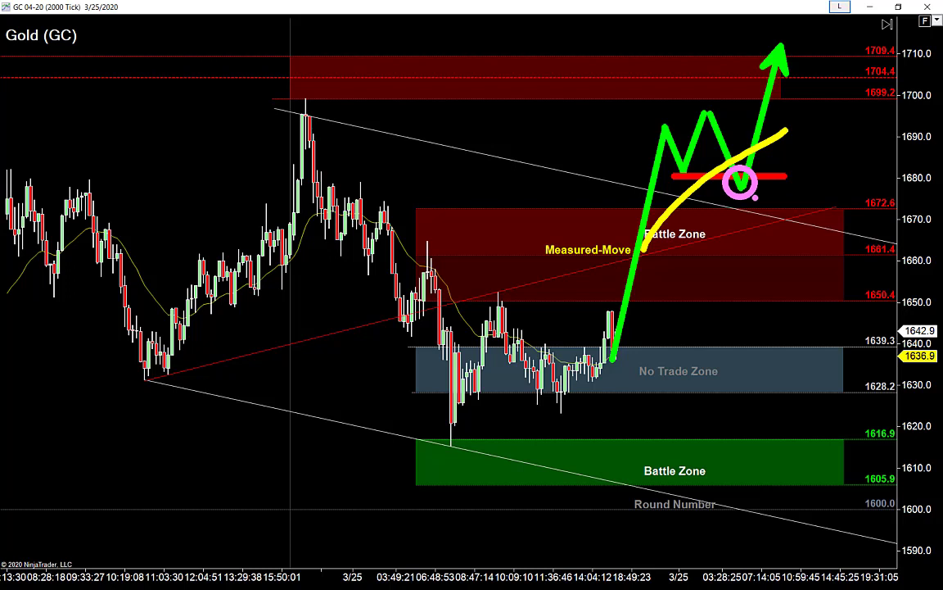
key(e)
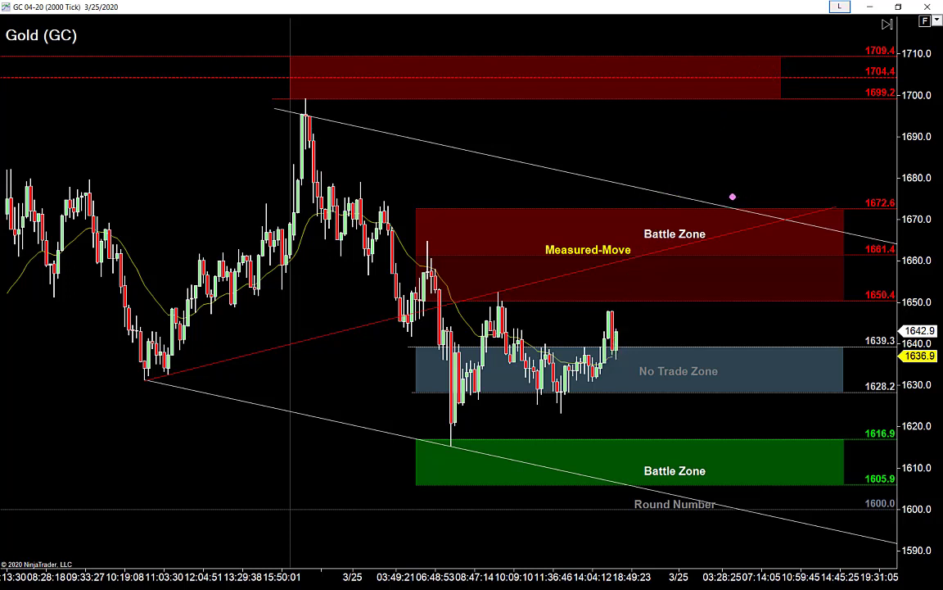
- Draw four parallel green arrows rising from the red Battle Zone to between about 1684 and 1693, and clear them
key(g)
drag(655, 219, 740, 122)
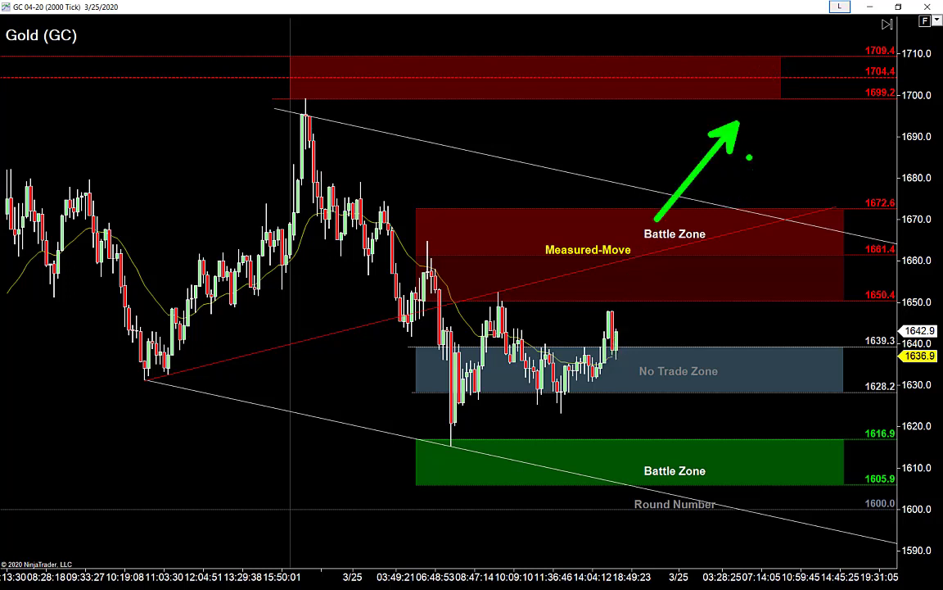
drag(681, 243, 775, 133)
drag(737, 266, 813, 150)
drag(795, 268, 865, 158)
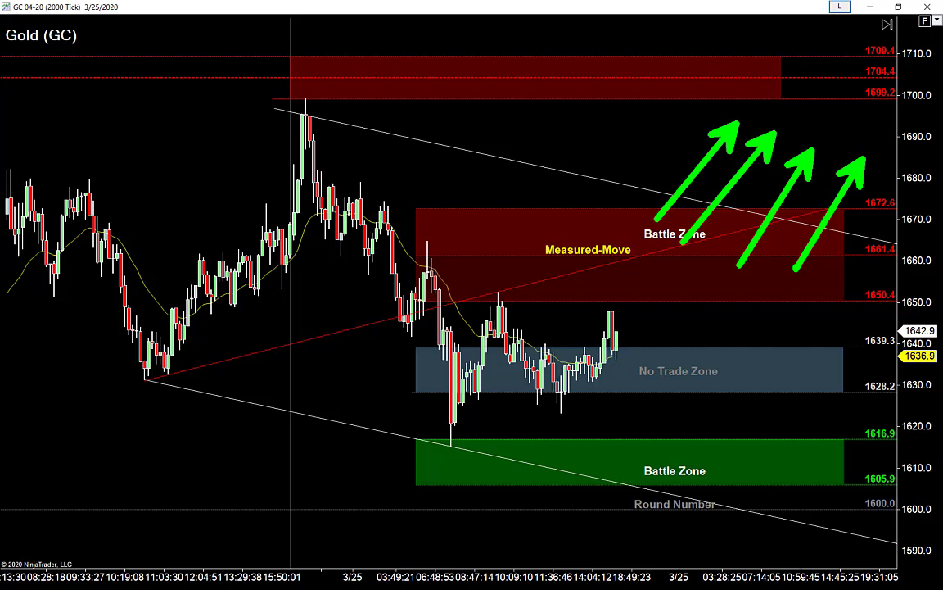
key(e)
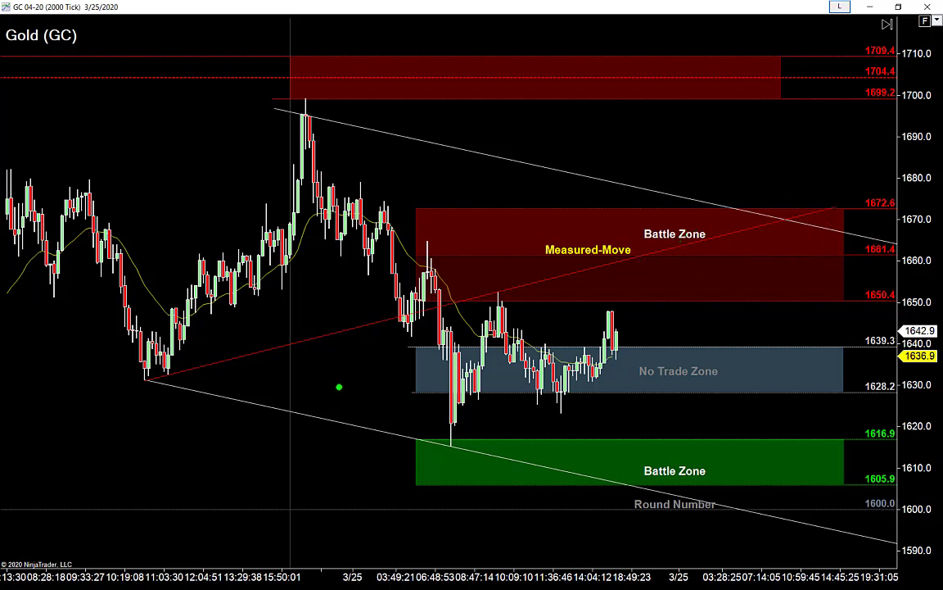
- Draw four green downward arrows side by side from about 1626 to 1590, and clear them
drag(388, 556, 387, 400)
key(p)
drag(452, 558, 456, 443)
drag(517, 557, 518, 410)
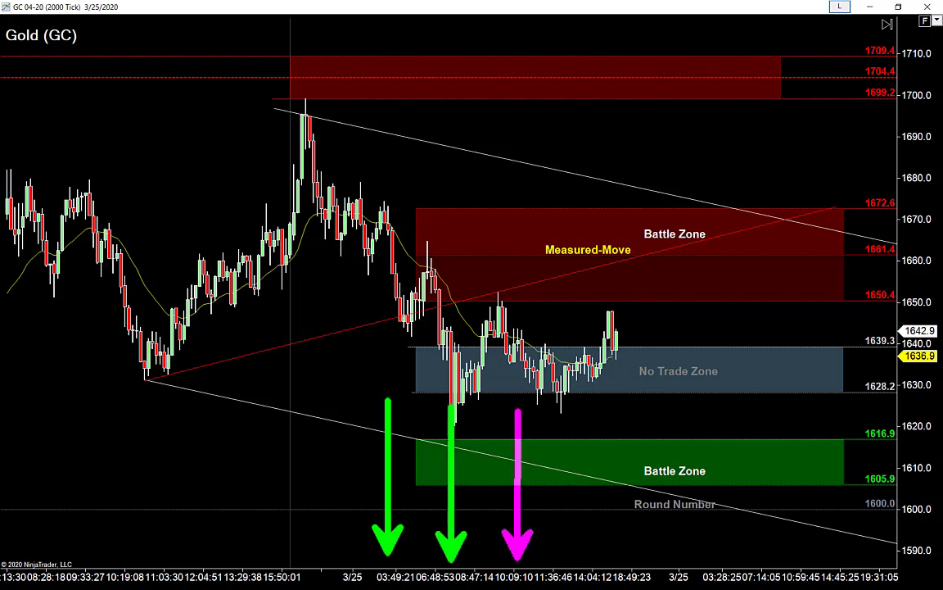
drag(585, 557, 584, 408)
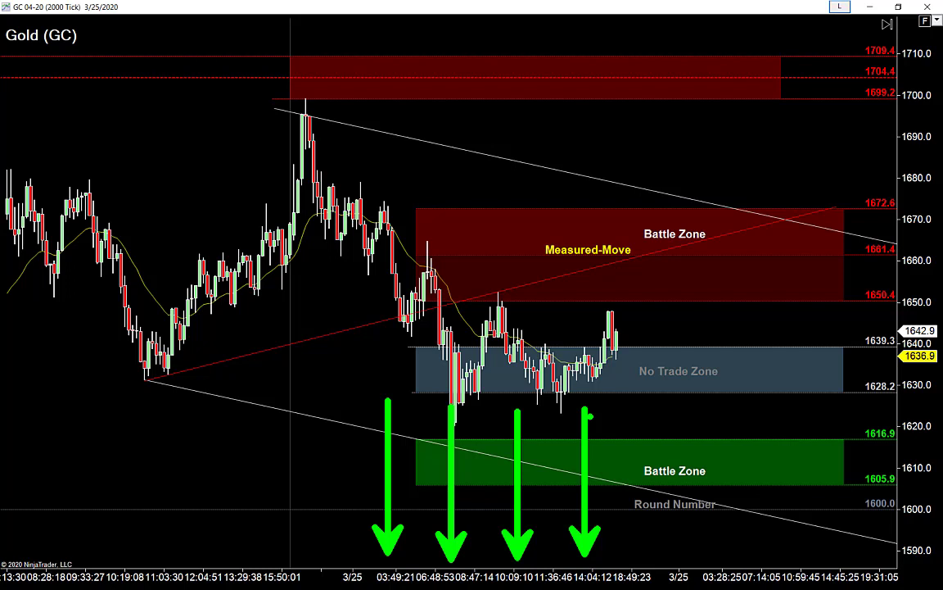
key(Escape)
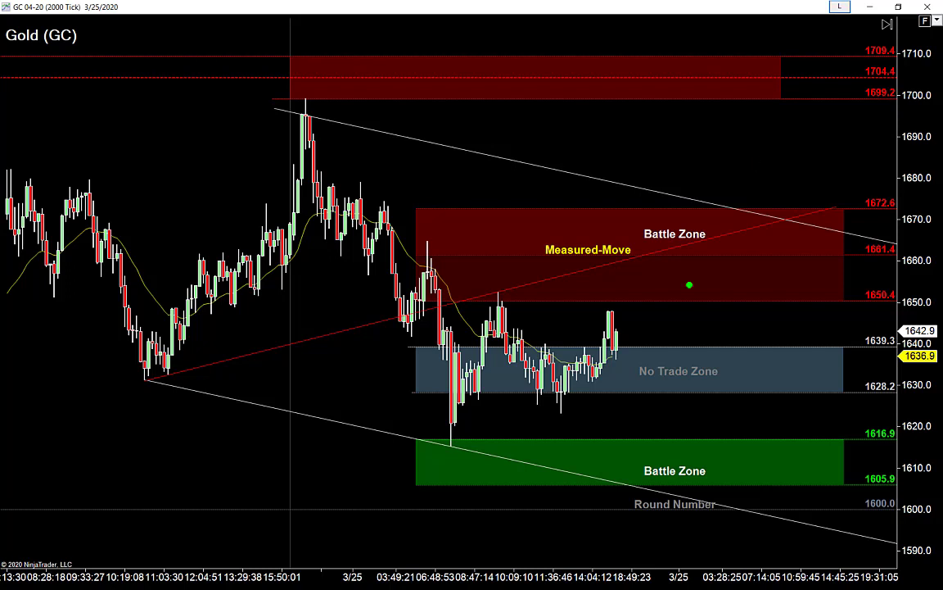
- Sketch a green zigzag through the No Trade Zone and two green drops toward the 1600 round number, clearing each sketch
mouse_move(610, 314)
mouse_down()
mouse_move(634, 342)
mouse_move(702, 354)
mouse_move(705, 388)
mouse_up()
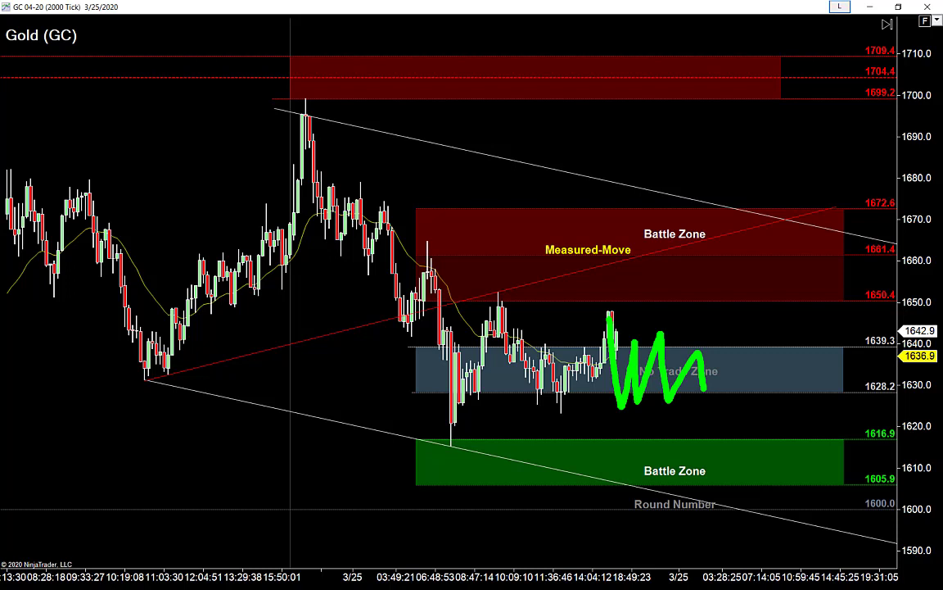
key(e)
key(p)
drag(622, 327, 657, 488)
mouse_move(631, 475)
mouse_down()
mouse_move(637, 483)
mouse_move(683, 471)
mouse_up()
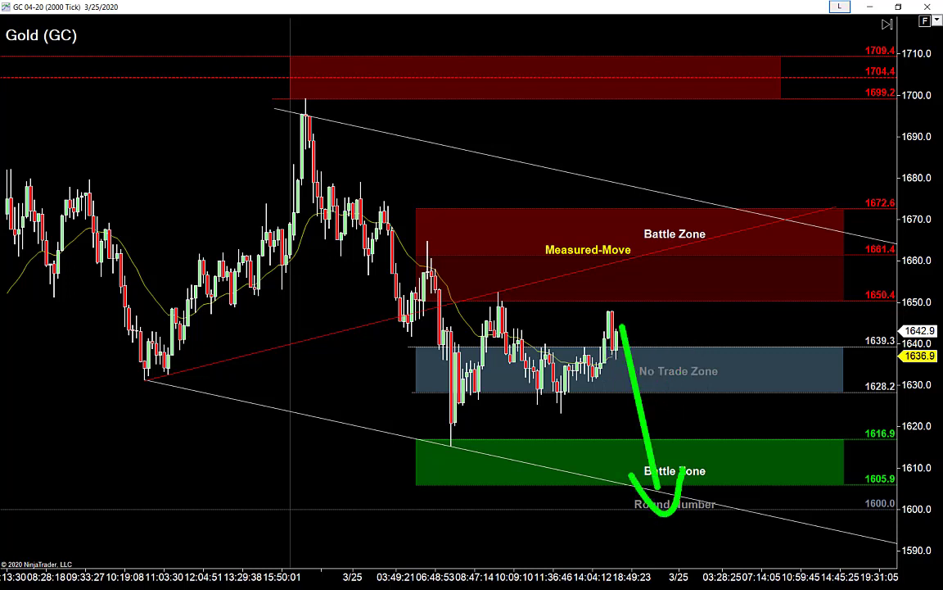
key(e)
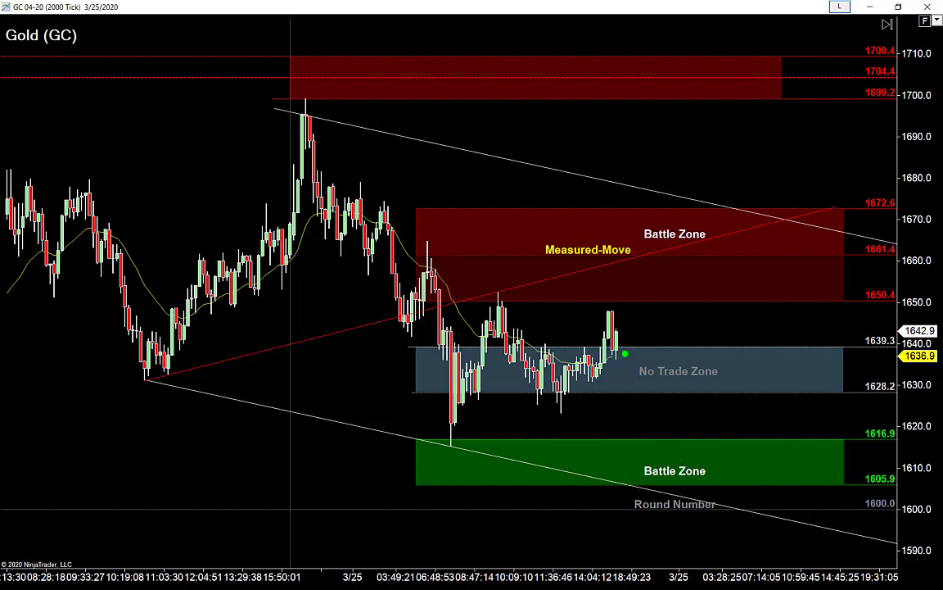
drag(629, 332, 679, 501)
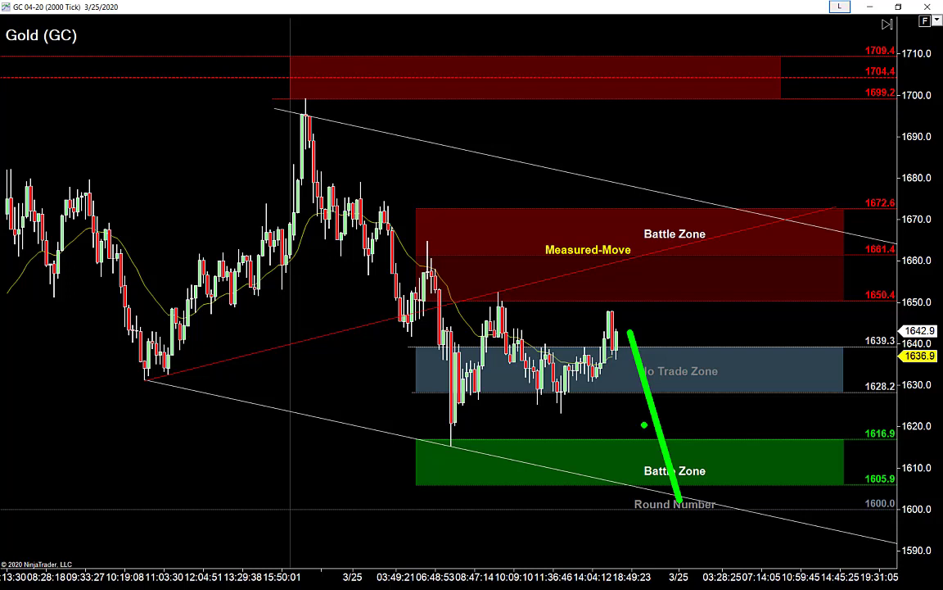
key(e)
- Draw a large A-shaped figure over the zones between about 1625 and 1665, and clear it
drag(606, 404, 672, 240)
mouse_move(672, 240)
mouse_down()
mouse_move(688, 290)
mouse_move(711, 240)
mouse_up()
mouse_move(668, 294)
mouse_down()
mouse_move(653, 295)
mouse_move(737, 295)
mouse_up()
mouse_move(753, 407)
mouse_down()
mouse_move(707, 264)
mouse_move(710, 244)
mouse_up()
key(e)
- Sketch a green drop to 1601, a zigzag and an arrow to 1653, add a yellow average curve, number the peaks 1 and 2 in red, and clear
mouse_move(677, 326)
mouse_down()
mouse_move(724, 502)
mouse_move(741, 426)
mouse_move(757, 468)
mouse_move(784, 449)
mouse_move(807, 310)
mouse_move(822, 313)
mouse_up()
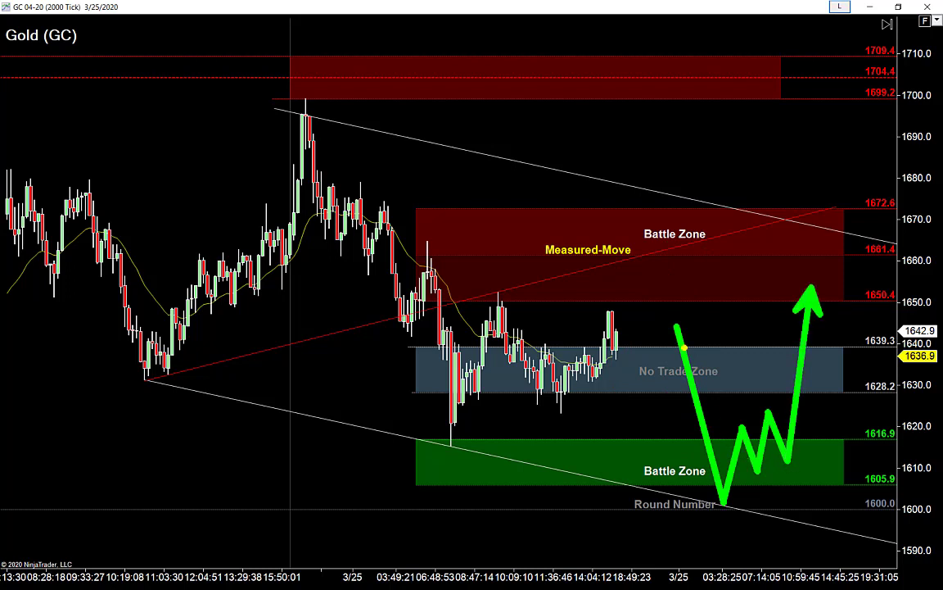
drag(682, 352, 843, 443)
key(r)
mouse_move(730, 387)
mouse_down()
mouse_move(734, 413)
mouse_move(771, 372)
mouse_move(778, 400)
mouse_up()
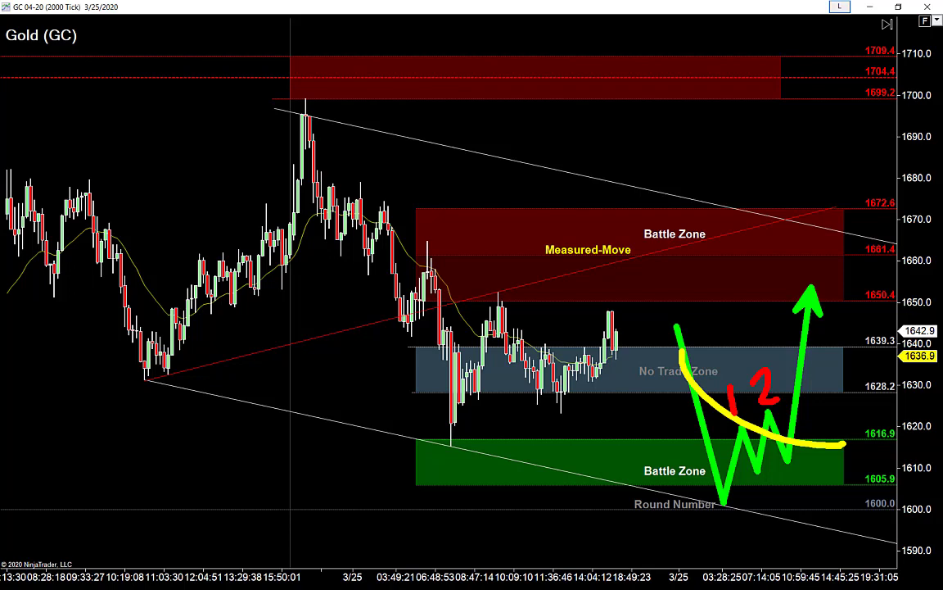
key(Escape)
- Compress the chart's time axis and widen its price scale to show the 3/24 rally within about 1550 to 1730
mouse_move(770, 401)
mouse_down()
mouse_move(742, 402)
mouse_move(731, 358)
mouse_up()
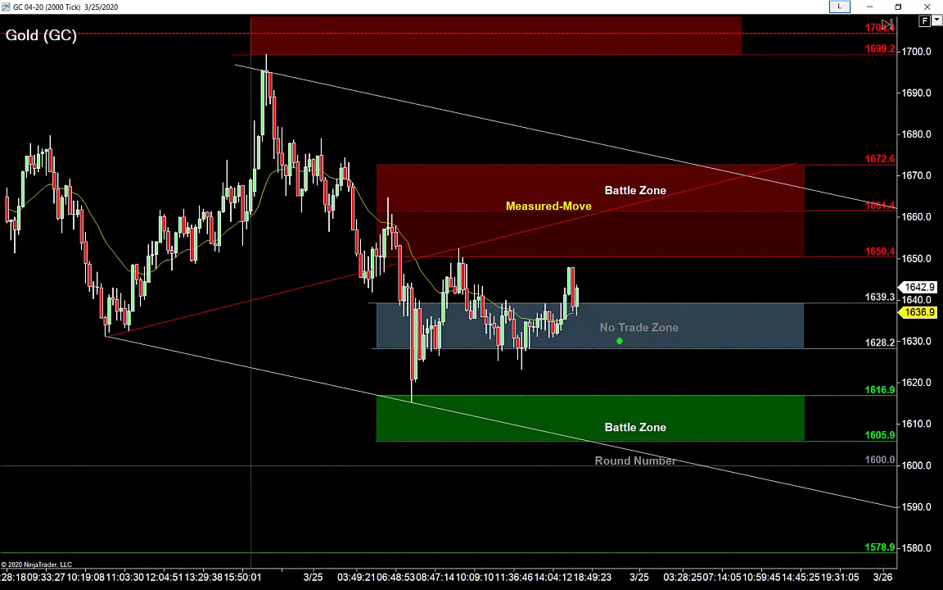
drag(622, 297, 799, 534)
key(Escape)
key(ctrl+Down)
key(ctrl+Down)
key(ctrl+Down)
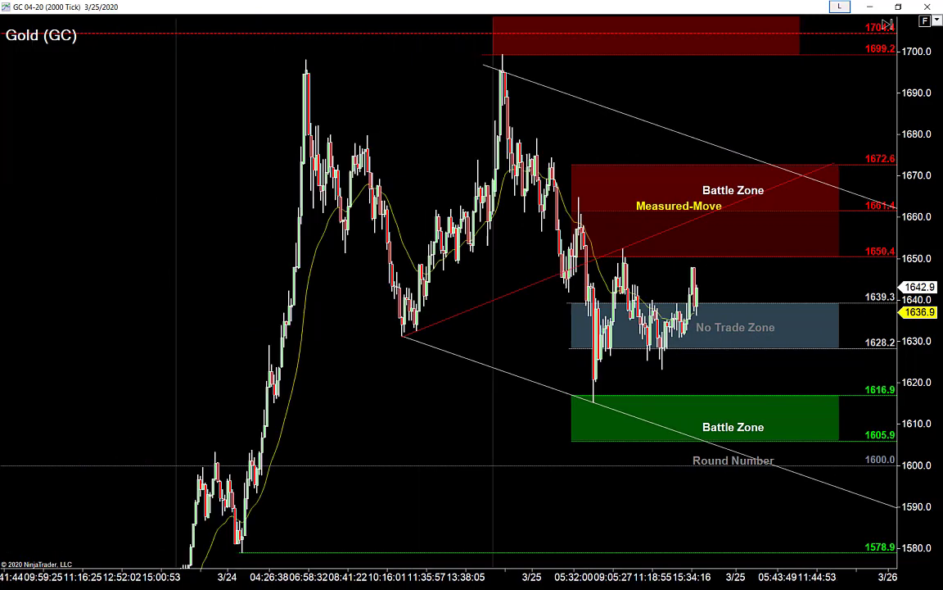
drag(918, 270, 918, 354)
drag(491, 328, 467, 328)
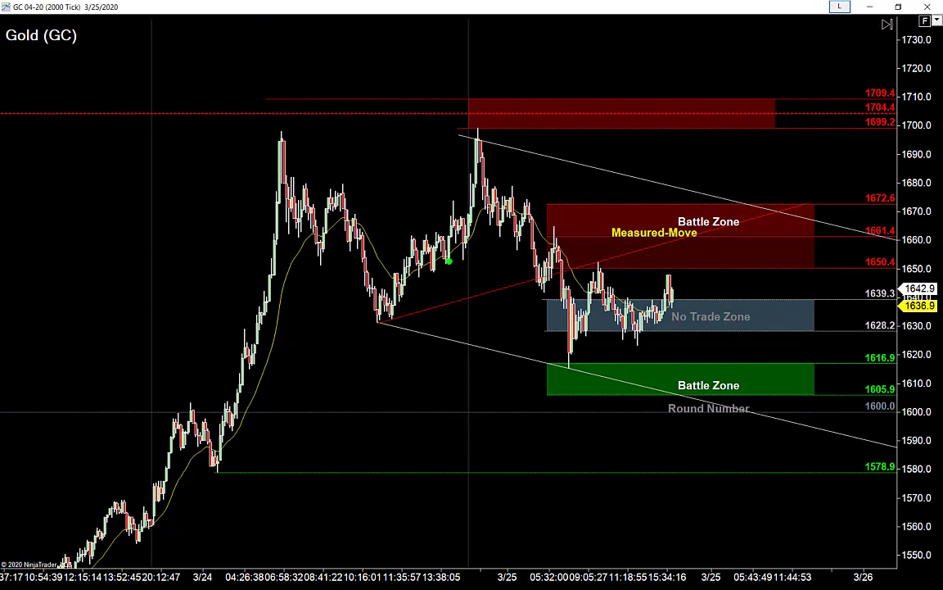
- Frame the range from about 1643 to 1688 in green and draw a yellow double-bottom path with an arrow up to 1709
mouse_move(239, 155)
mouse_down()
mouse_move(702, 287)
mouse_move(866, 291)
mouse_up()
key(g)
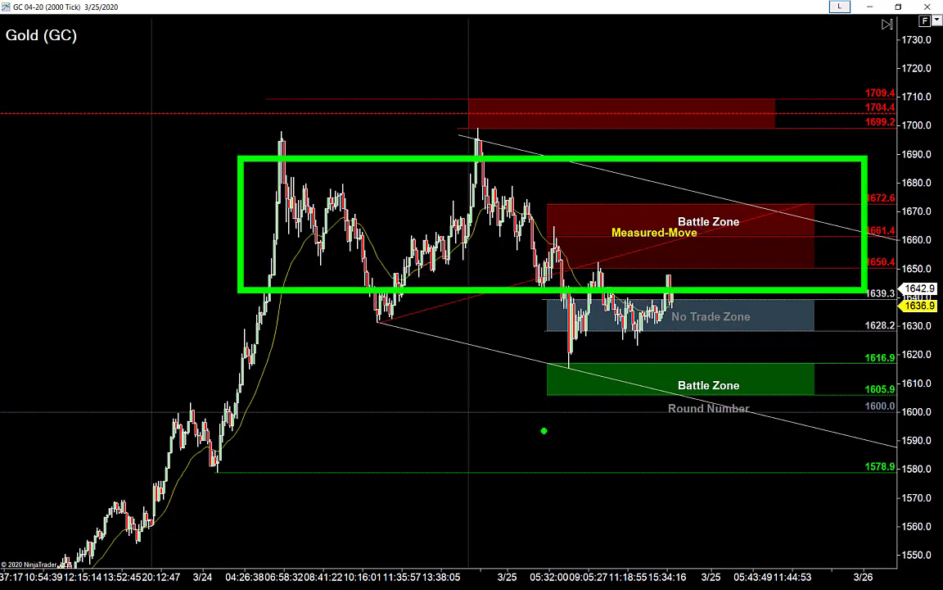
key(y)
mouse_move(519, 201)
mouse_down()
mouse_move(572, 375)
mouse_move(610, 283)
mouse_move(708, 400)
mouse_up()
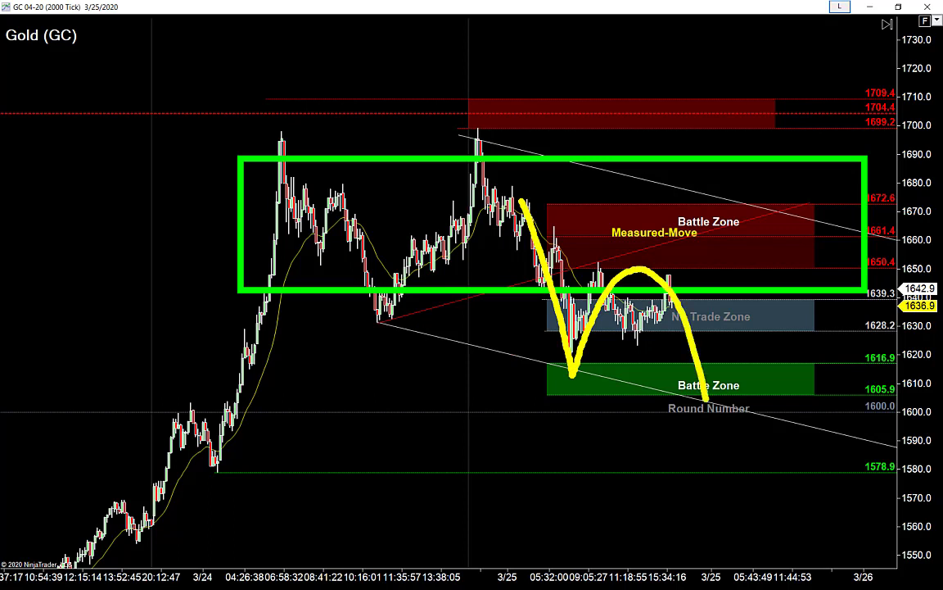
key(b)
drag(753, 101, 706, 400)
key(y)
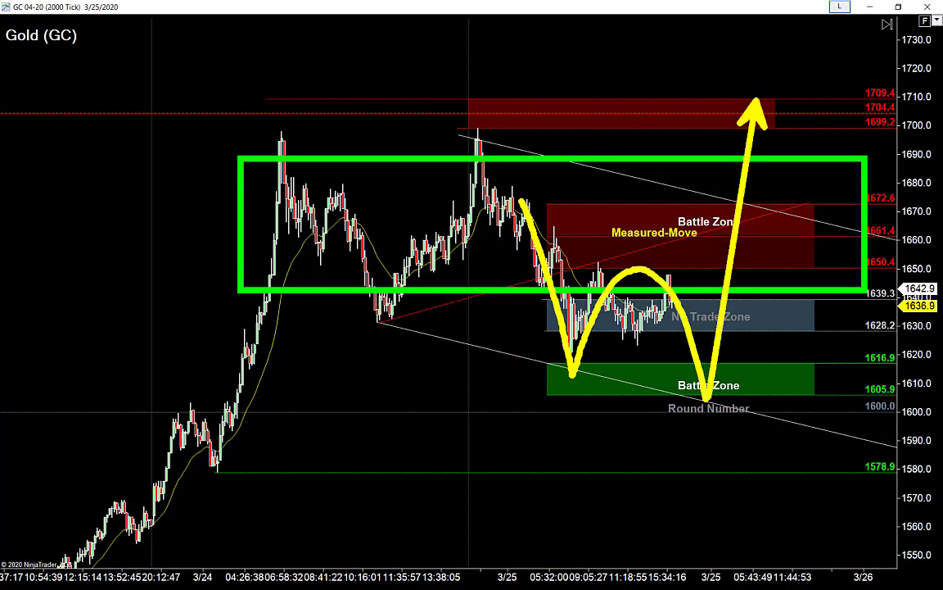
- Point red arrows at the second low of the yellow double bottom near 1604, and clear all marks
key(r)
drag(691, 377, 641, 442)
mouse_move(683, 401)
mouse_down()
mouse_move(665, 444)
mouse_move(690, 444)
mouse_up()
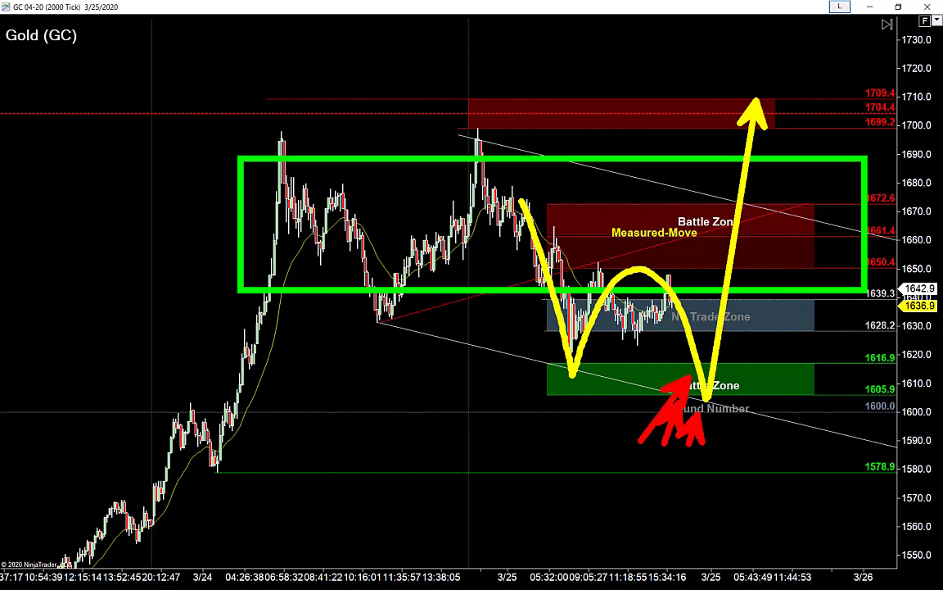
key(e)
- Draw a yellow drop from about 1654 to 1598, trace the lower white trend line in blue, and undo the blue line
key(b)
drag(670, 259, 719, 417)
key(y)
key(b)
drag(340, 317, 833, 439)
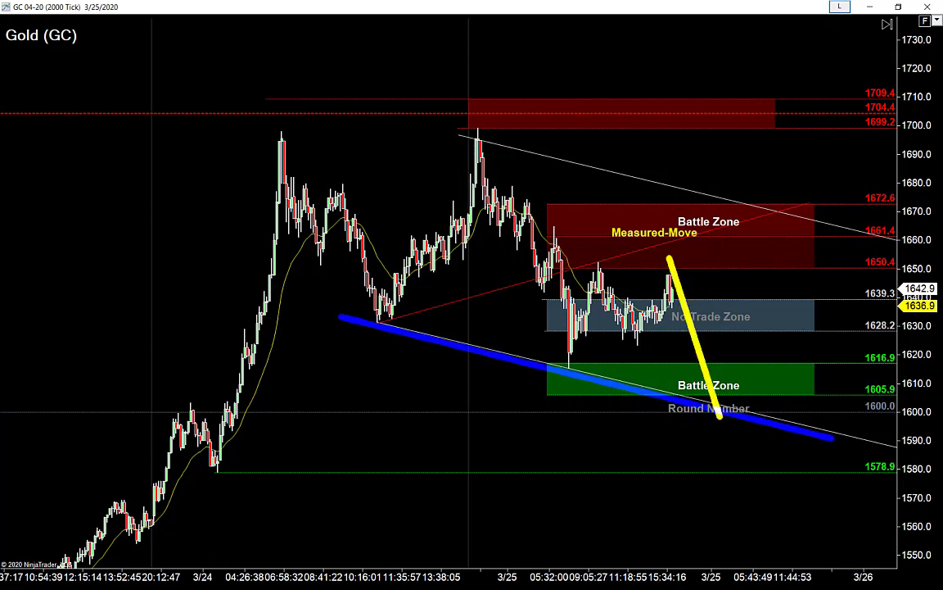
key(ctrl+z)
- Extend the yellow path with a zigzag, a red line near 1620 and an arrow up to about 1661, and clear all marks
mouse_move(720, 416)
mouse_down()
mouse_move(728, 383)
mouse_move(739, 395)
mouse_move(748, 354)
mouse_move(766, 402)
mouse_up()
key(r)
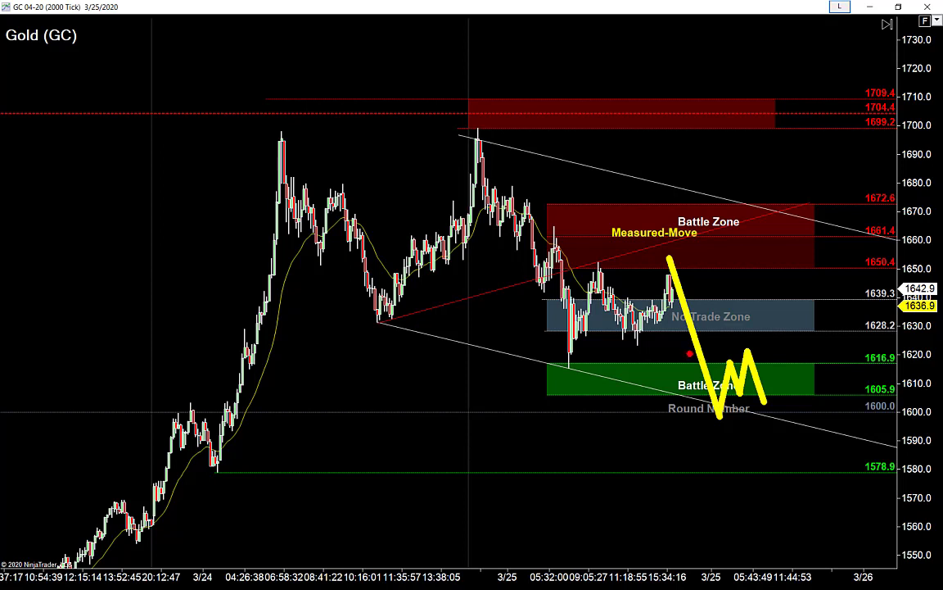
drag(696, 354, 807, 354)
key(y)
key(b)
drag(788, 235, 764, 402)
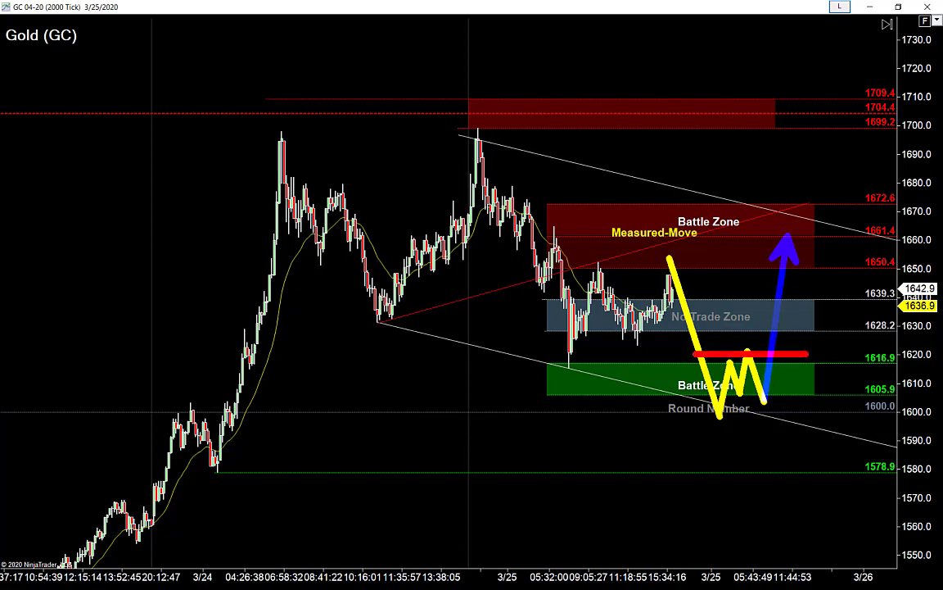
key(y)
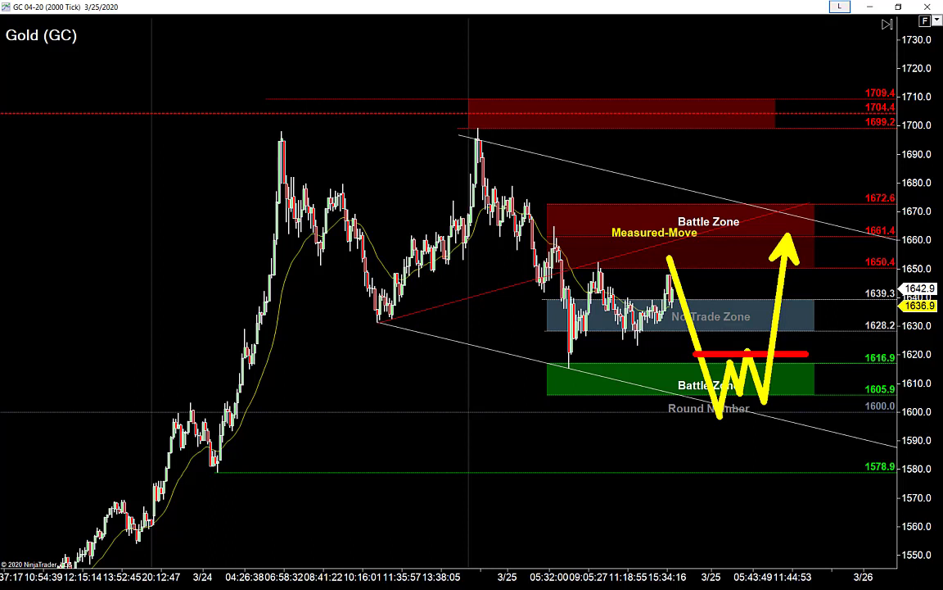
key(e)
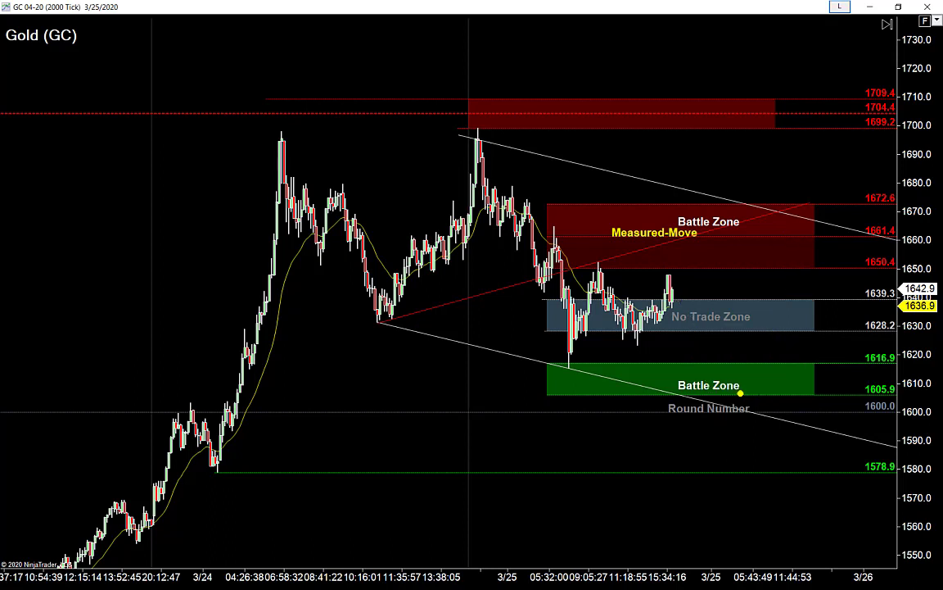
- Delete the No Trade Zone label and the Battle Zone label in the green zone
key(Delete)
key(Delete)
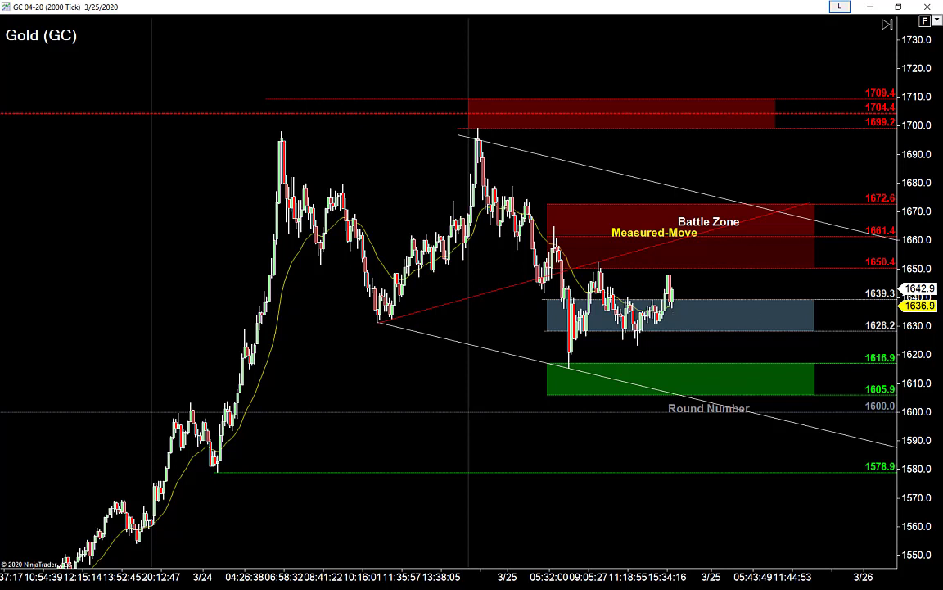
scroll(561, 423, down, 1)
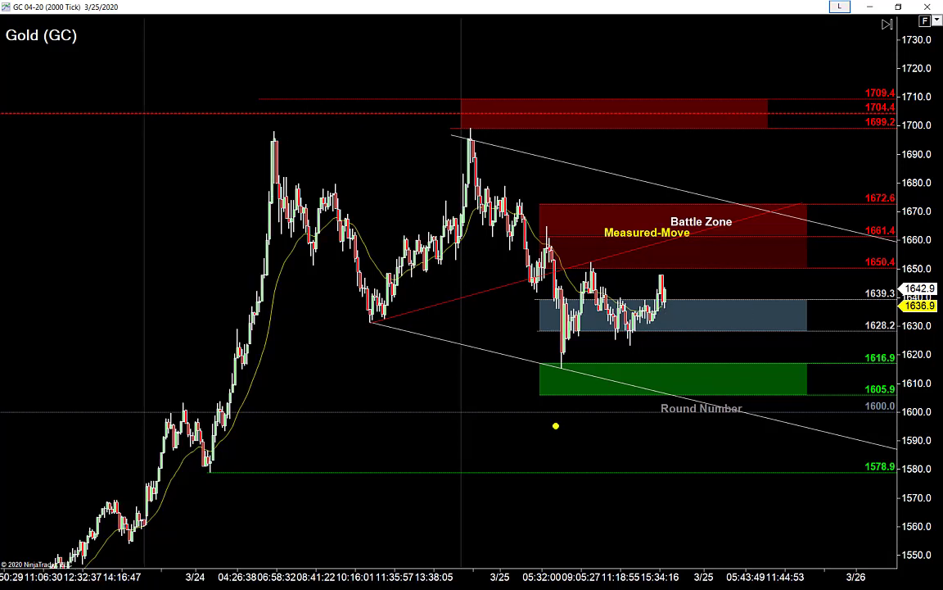
- Draw a green zigzag drop from about 1640 to 1582 and enclose it between two descending red channel lines
key(g)
mouse_move(670, 297)
mouse_down()
mouse_move(703, 383)
mouse_move(730, 353)
mouse_move(780, 462)
mouse_up()
key(r)
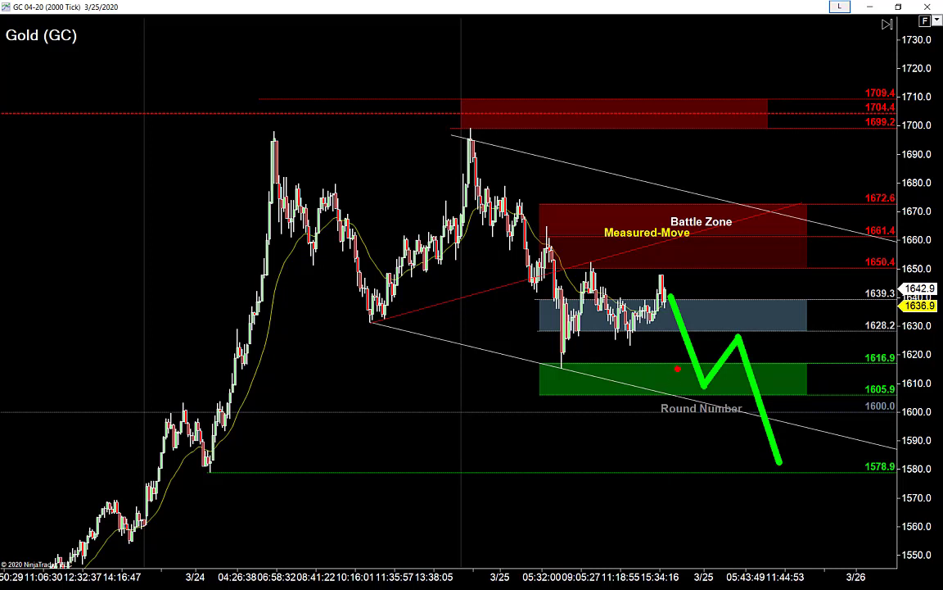
drag(677, 368, 795, 481)
drag(677, 272, 849, 427)
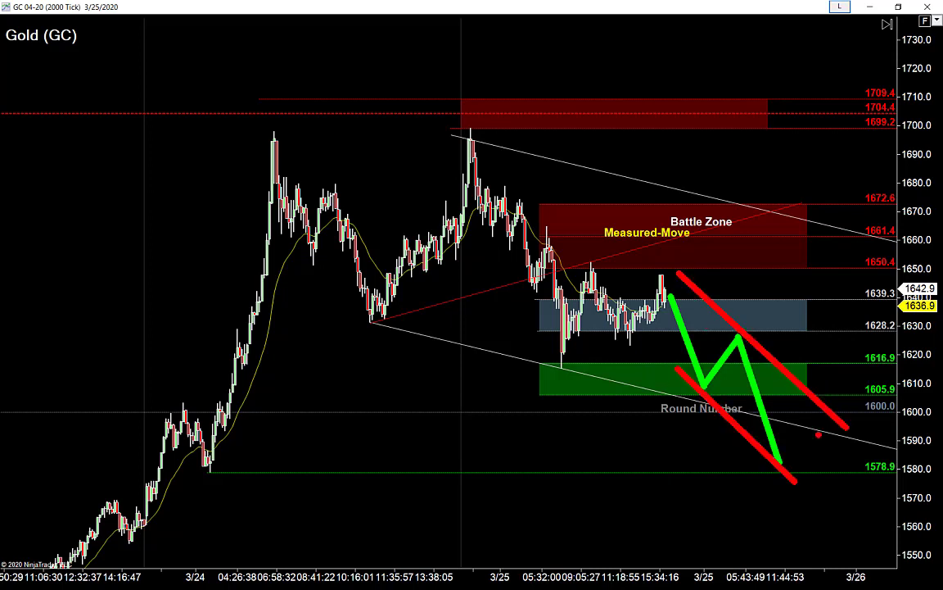
- Extend the green path up to about 1603 and down with an arrow to 1551, circle its high in pink, and clear all marks
key(g)
drag(779, 470, 817, 404)
mouse_move(842, 550)
mouse_down()
mouse_move(818, 403)
mouse_move(807, 393)
mouse_up()
key(p)
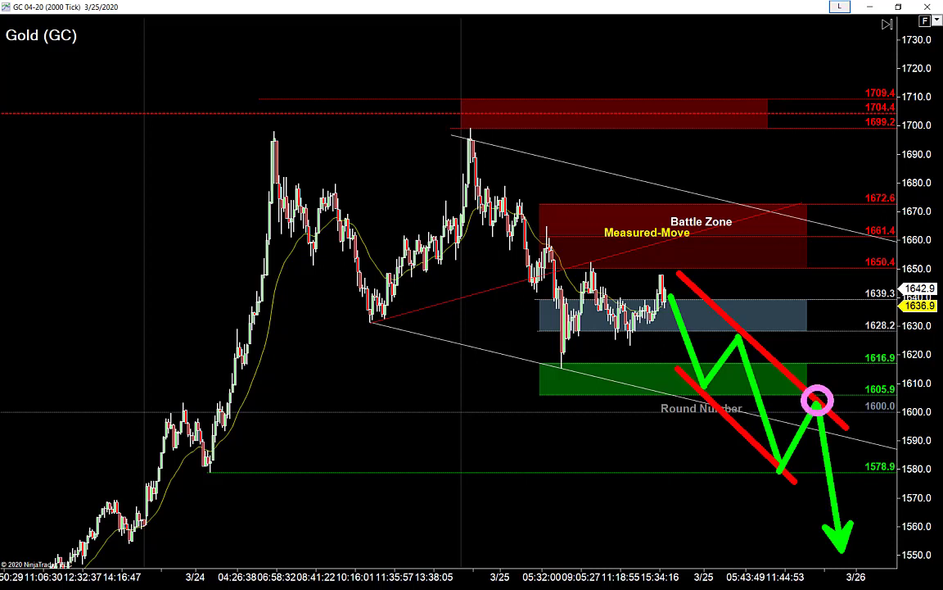
key(e)
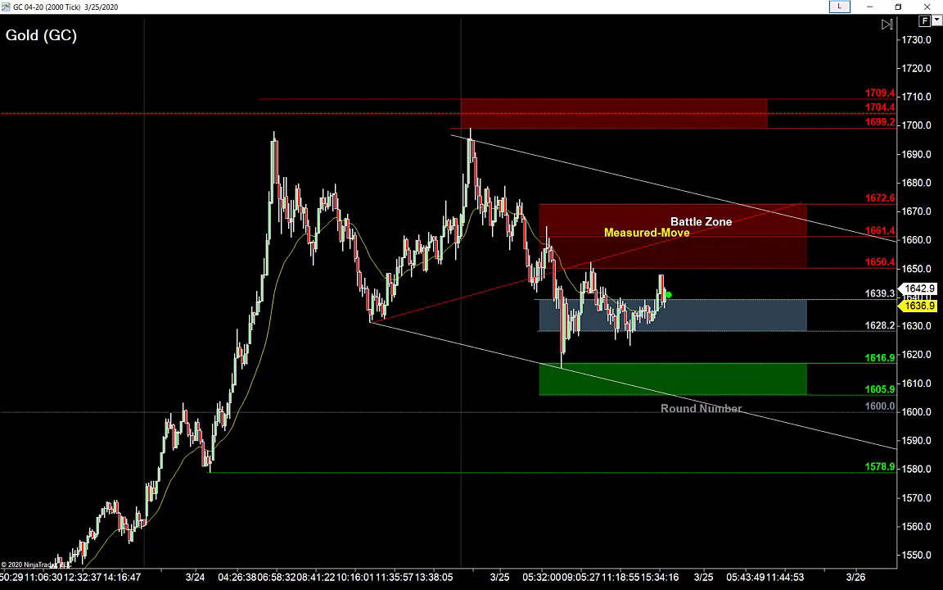
- Draw a green double-bottom path from about 1644 with a red line near 1610 and an arrow down to 1558, and clear all marks
key(p)
mouse_move(672, 285)
mouse_down()
mouse_move(723, 431)
mouse_move(740, 386)
mouse_move(766, 446)
mouse_move(786, 375)
mouse_up()
mouse_move(724, 383)
mouse_down()
mouse_move(784, 382)
mouse_move(836, 532)
mouse_up()
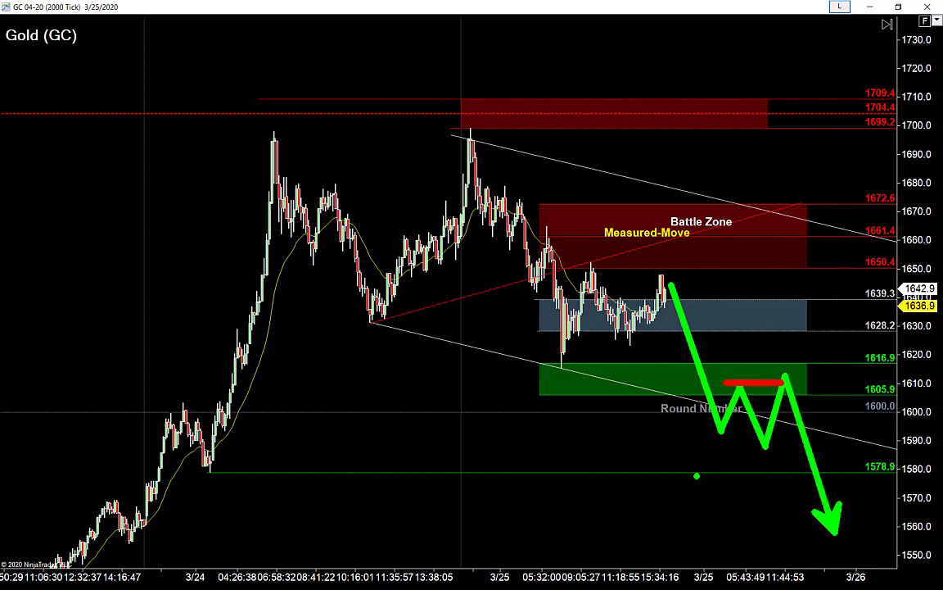
key(e)
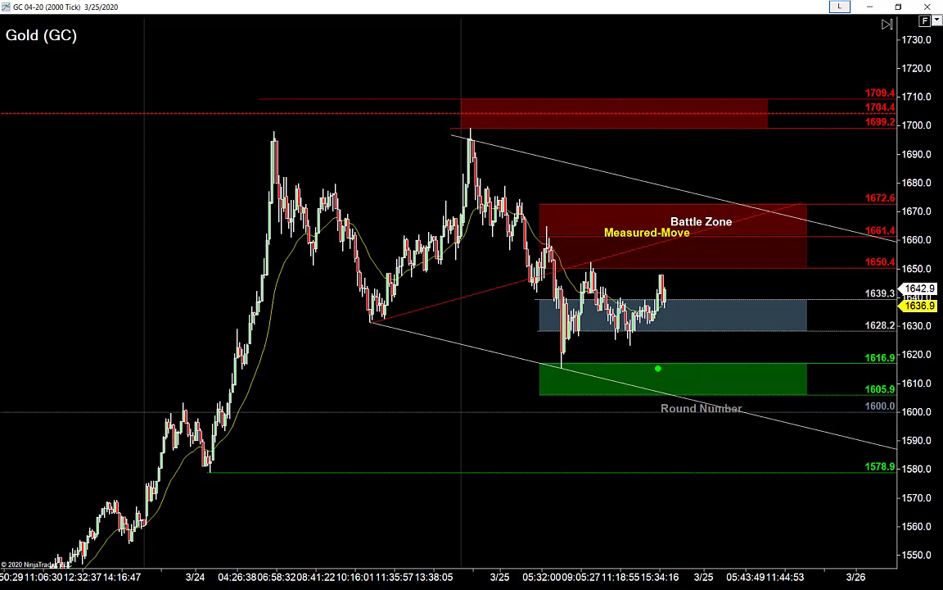
- Draw a green drop from about 1648 with two lows and an arrow down to 1549, and number the lows 1 and 2 in yellow
mouse_move(671, 276)
mouse_down()
mouse_move(720, 452)
mouse_move(739, 414)
mouse_move(756, 473)
mouse_move(783, 430)
mouse_up()
drag(814, 556, 783, 429)
key(y)
mouse_move(720, 470)
mouse_down()
mouse_move(724, 495)
mouse_move(758, 496)
mouse_move(768, 513)
mouse_up()
- Undo an extra stroke, mark the pullback near 1595 with a red box and a red arrow, and clear all marks
drag(699, 458, 674, 332)
key(ctrl+z)
drag(731, 407, 715, 448)
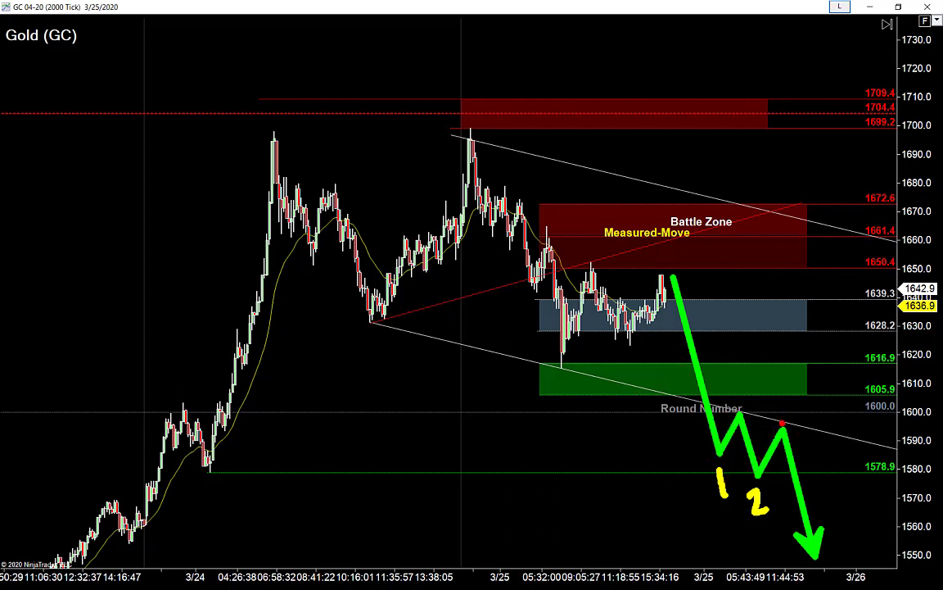
mouse_move(782, 422)
mouse_down()
mouse_move(809, 465)
mouse_move(837, 367)
mouse_up()
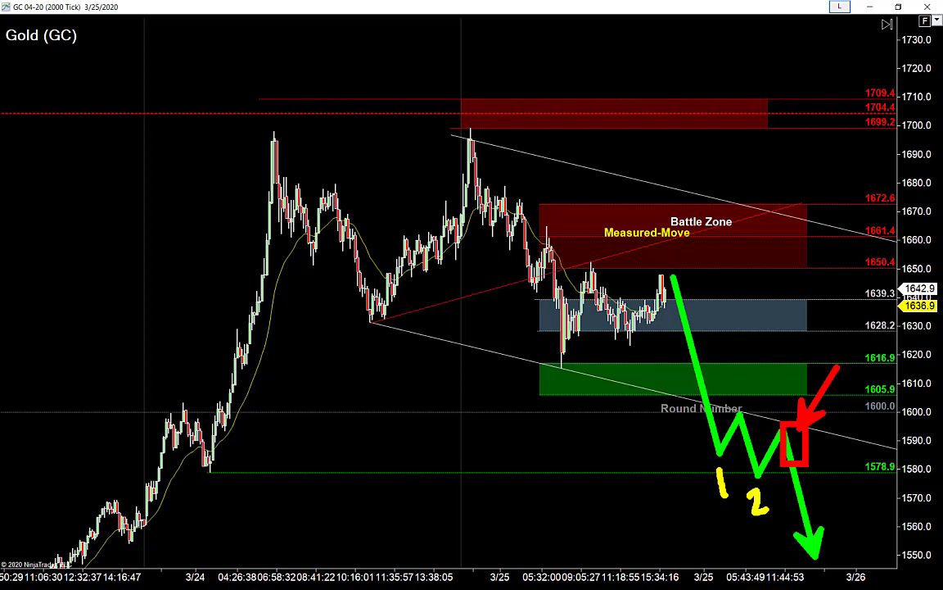
key(e)
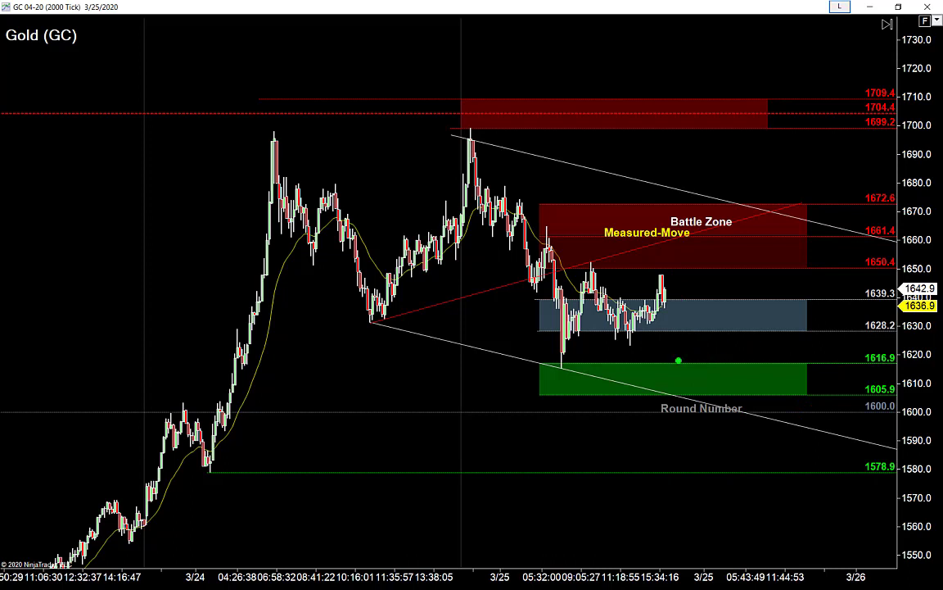
- Draw a green path from about 1649 to lows near 1592 and 1587, with a horizontal red line near 1610
key(p)
mouse_move(662, 272)
mouse_down()
mouse_move(712, 434)
mouse_move(729, 385)
mouse_move(762, 446)
mouse_up()
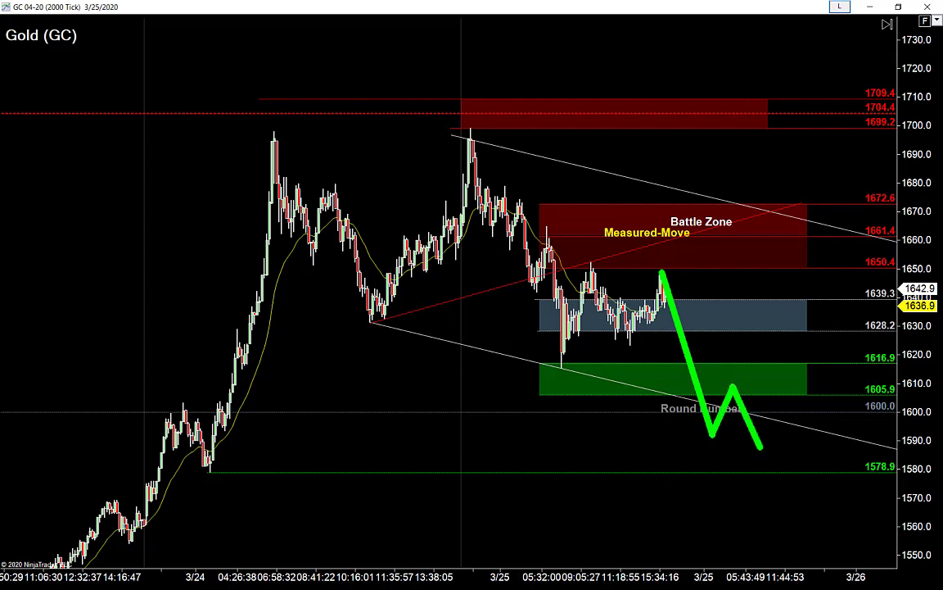
key(r)
drag(711, 383, 818, 382)
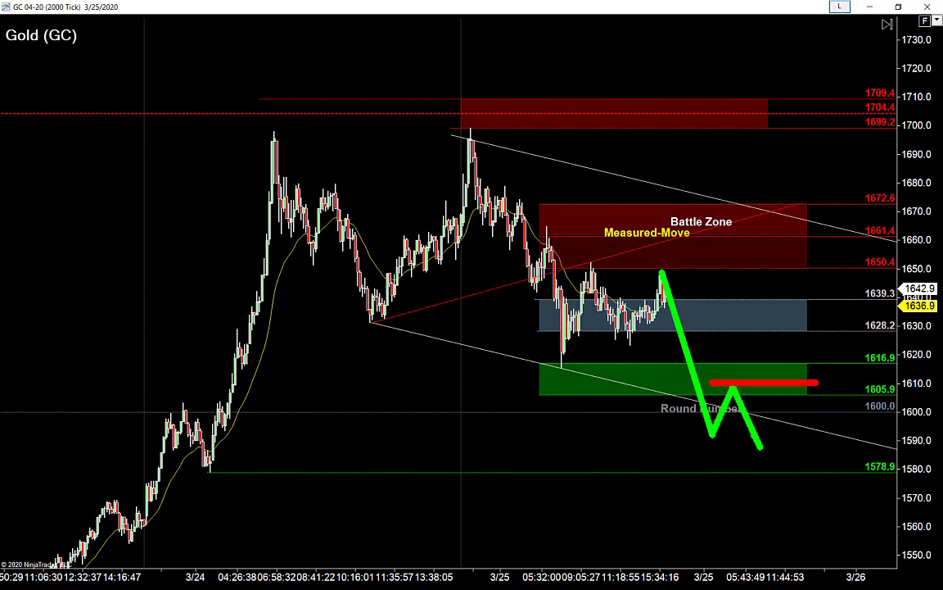
- Extend the green path to 1611 and down with an arrow to 1562, add a yellow circle and moving-average curve, and clear all marks
drag(760, 446, 786, 378)
mouse_move(829, 521)
mouse_down()
mouse_move(787, 377)
mouse_move(802, 390)
mouse_up()
key(y)
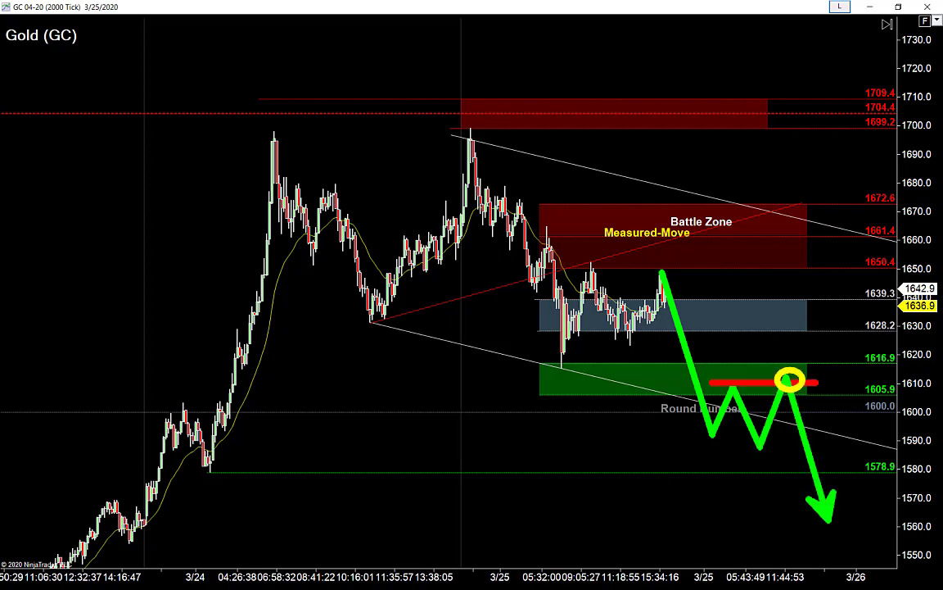
drag(661, 275, 844, 411)
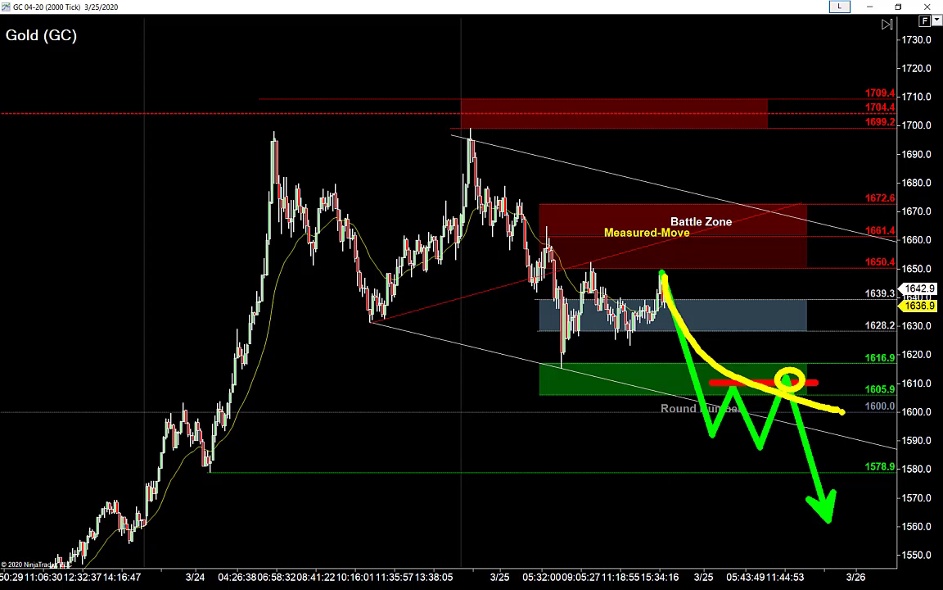
key(e)
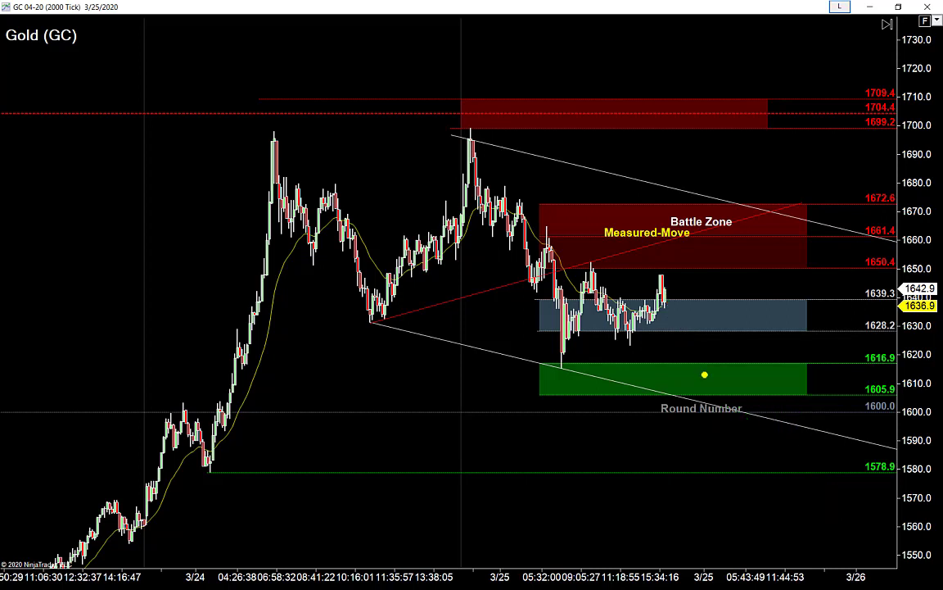
- Draw a green zigzag from about 1649 through 1600 and 1618 down to 1572, bounded by two descending red channel lines
mouse_move(660, 271)
mouse_down()
mouse_move(712, 403)
mouse_move(748, 367)
mouse_move(801, 492)
mouse_up()
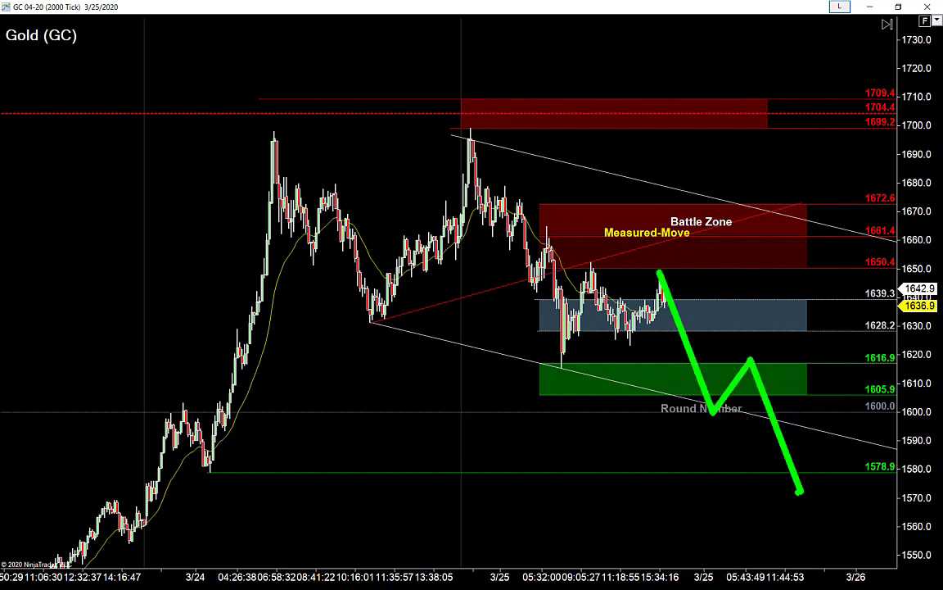
drag(682, 384, 793, 504)
drag(670, 272, 861, 454)
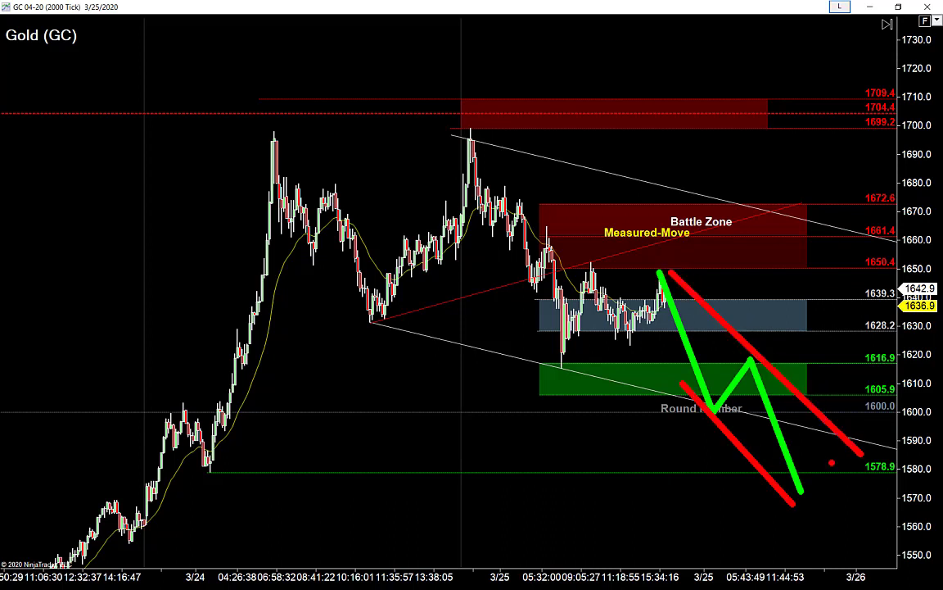
- Point two yellow arrows at the upper red channel line above the pullback near 1618, and clear all marks
key(y)
drag(738, 352, 758, 318)
drag(760, 365, 784, 320)
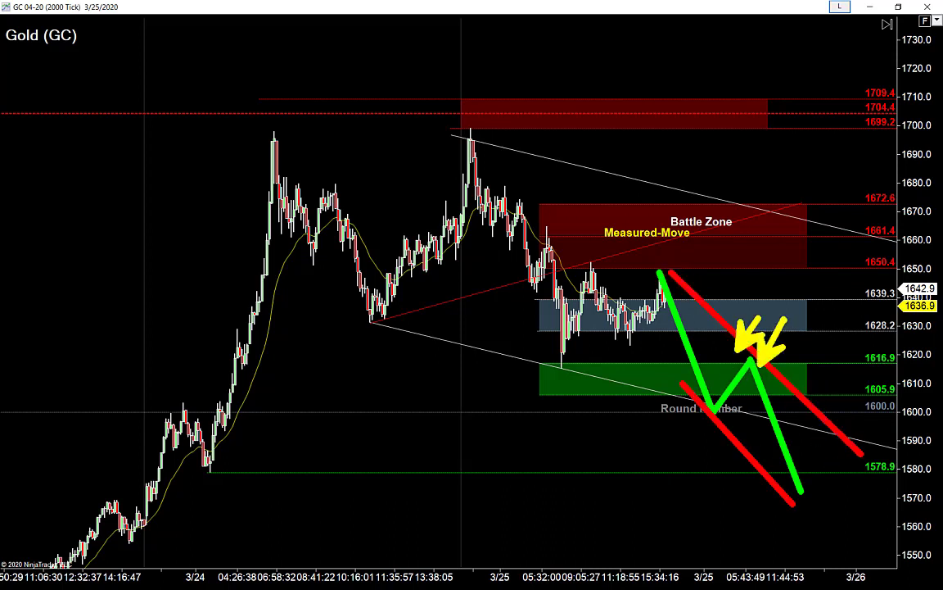
key(e)
- Draw a green drop to about 1566, a bounce, a line at 1579 and a down arrow to 1546, and exit drawing mode
drag(667, 294, 718, 516)
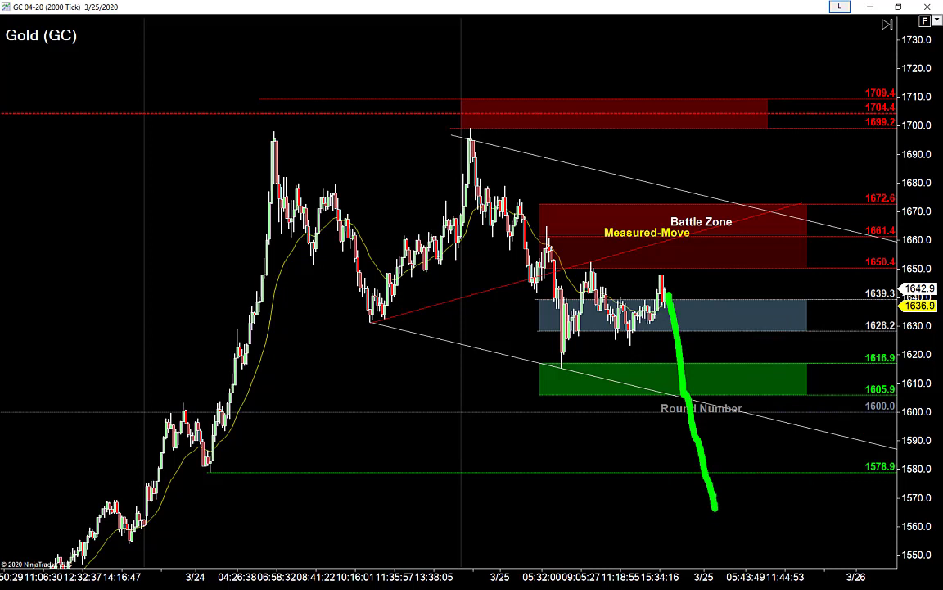
mouse_move(715, 508)
mouse_down()
mouse_move(753, 520)
mouse_move(775, 461)
mouse_up()
drag(704, 469, 772, 470)
mouse_move(810, 565)
mouse_down()
mouse_move(774, 469)
mouse_move(800, 476)
mouse_up()
key(r)
key(Escape)
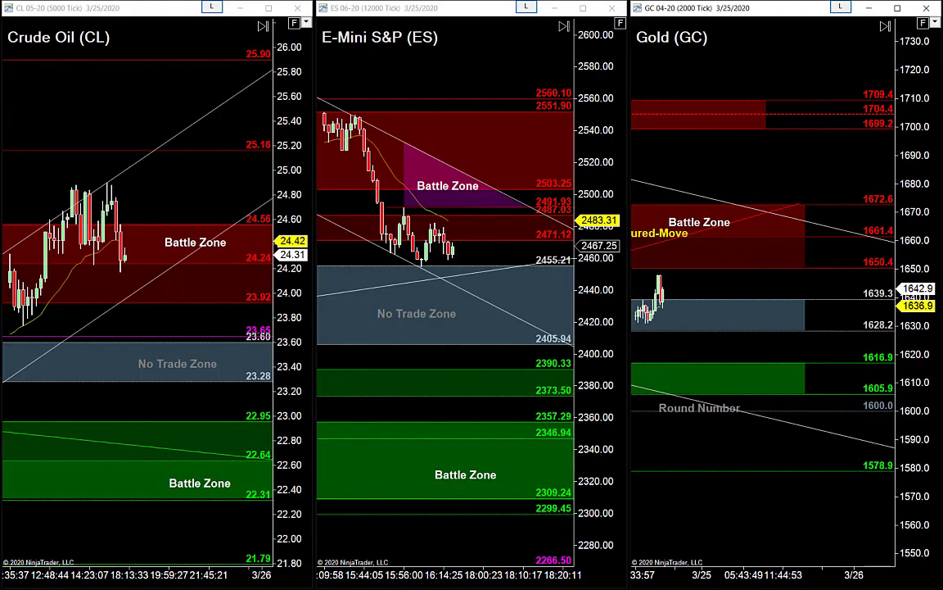
- Show the Crude Oil (CL) chart full screen and compress its bars until the 3/22 session is in view
click(480, 8)
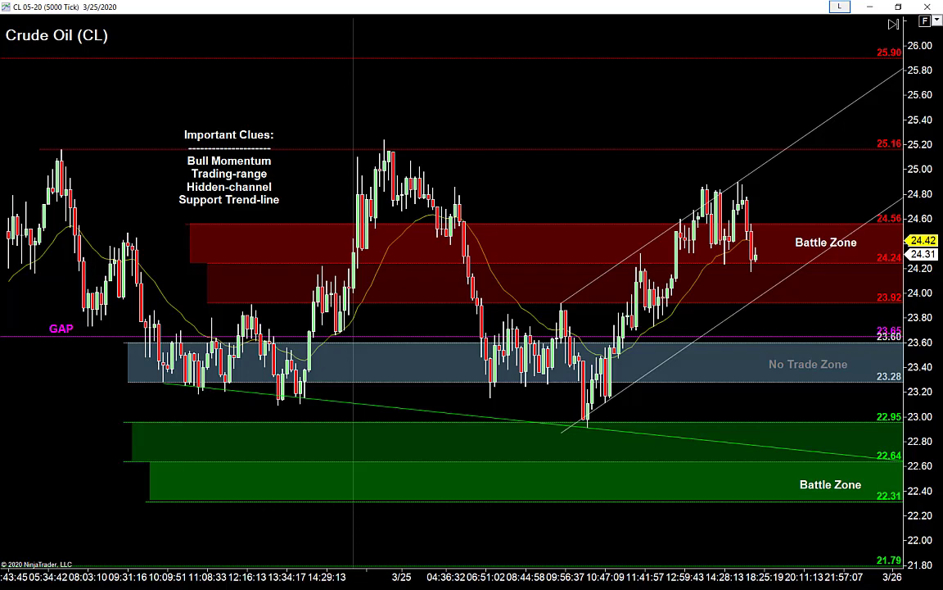
key(ctrl+Down)
key(ctrl+Down)
key(ctrl+Down)
key(ctrl+Down)
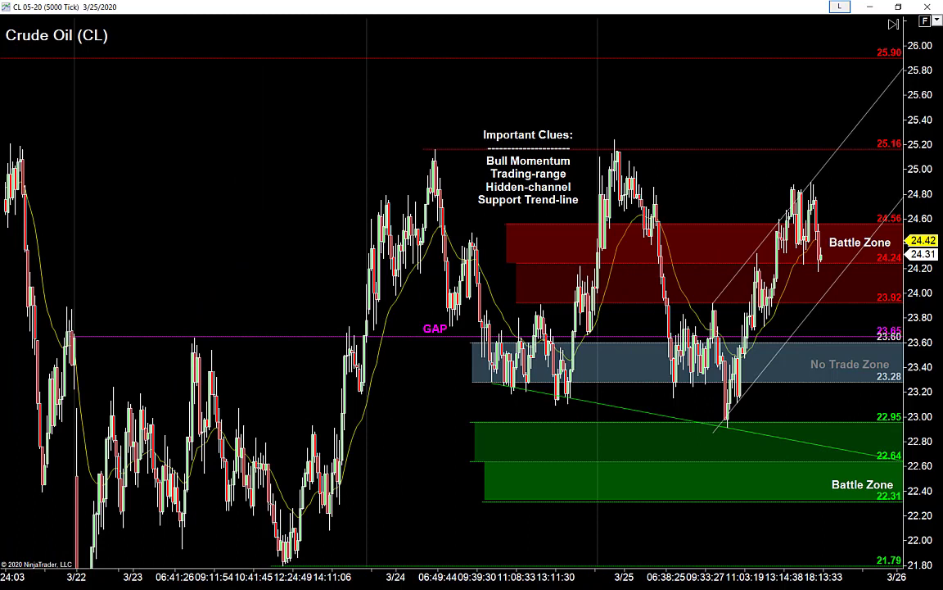
- Circle the 3/22 gap and the 23.65 gap line beside the GAP label in green, and exit drawing mode
key(ctrl+2)
key(g)
drag(43, 306, 104, 362)
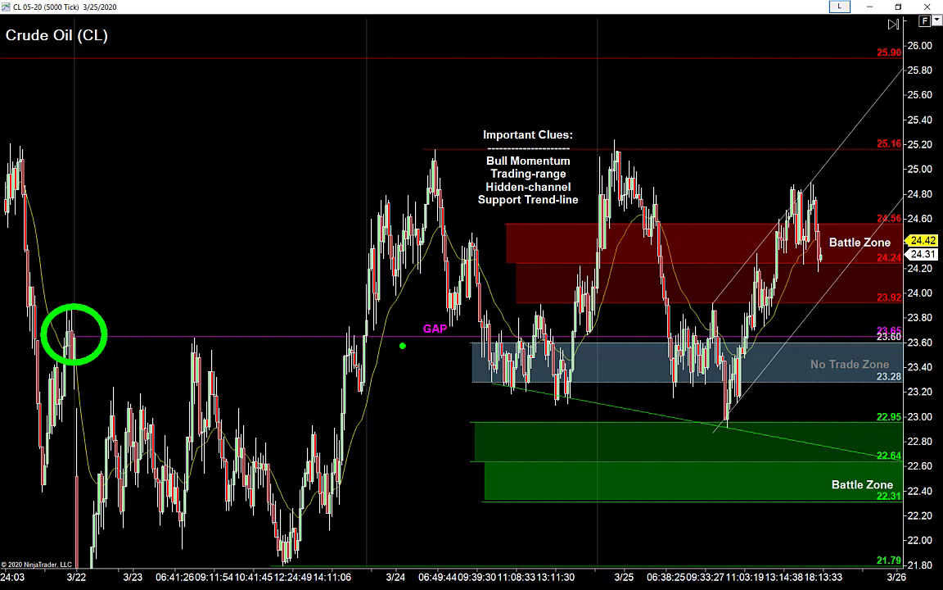
drag(445, 321, 886, 351)
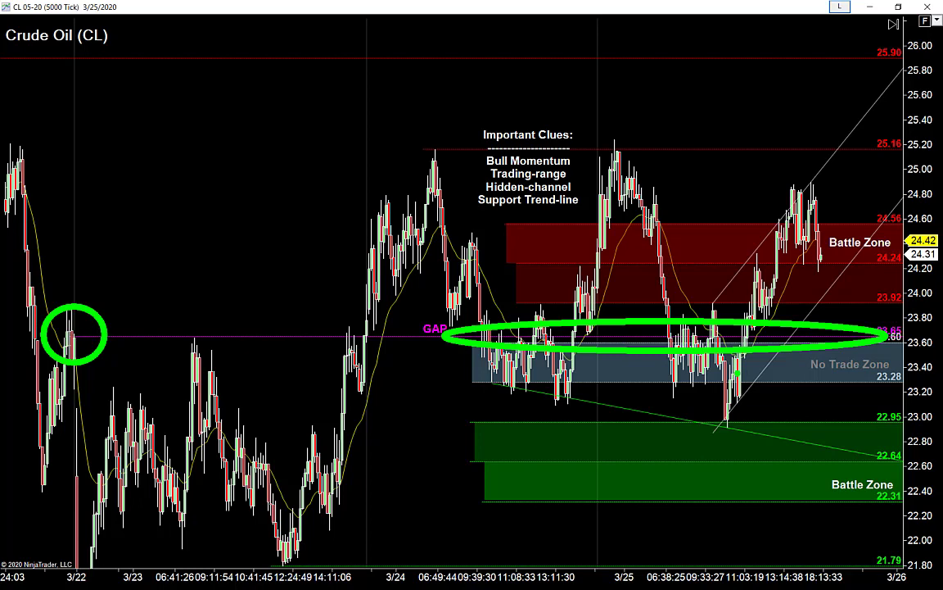
key(Escape)
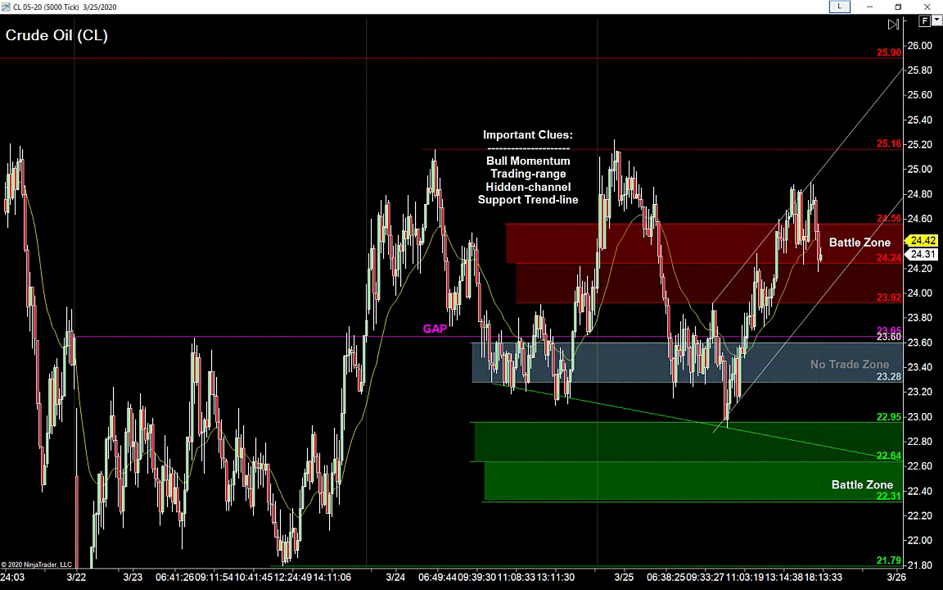
- Circle the 3/24 trading range inside the No Trade Zone with a yellow ellipse
key(ctrl+Up)
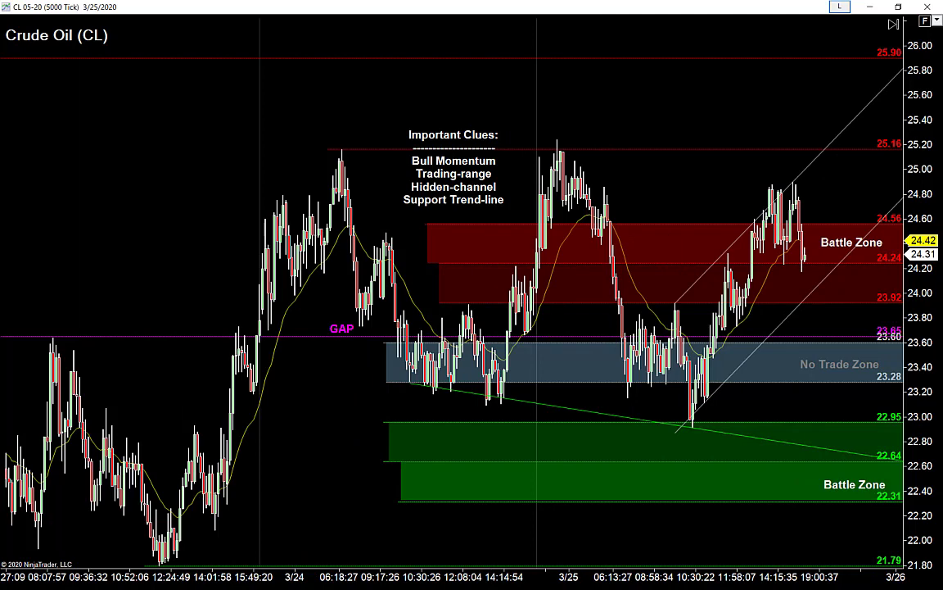
key(ctrl+Up)
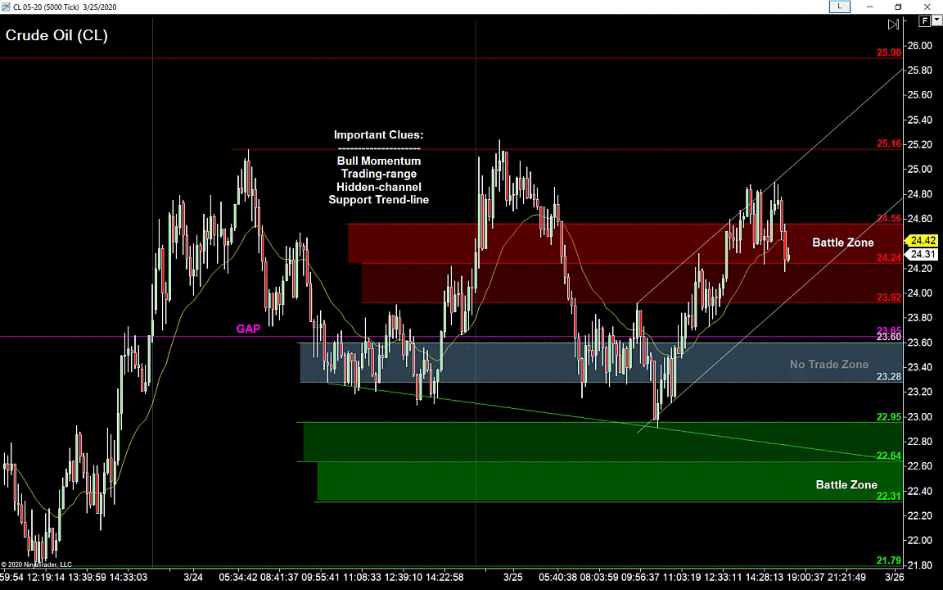
scroll(446, 299, up, 2)
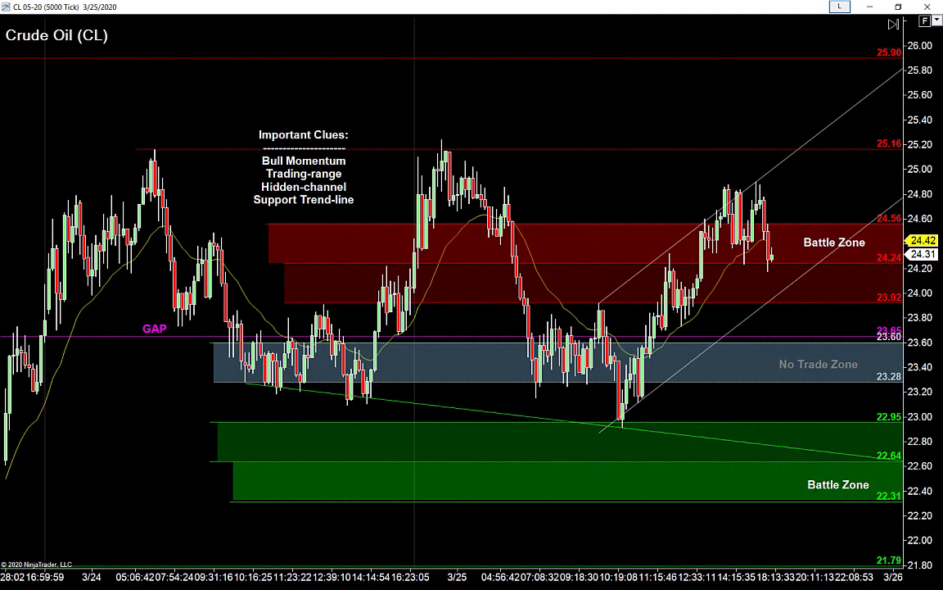
key(ctrl+2)
key(y)
key(b)
drag(204, 322, 398, 396)
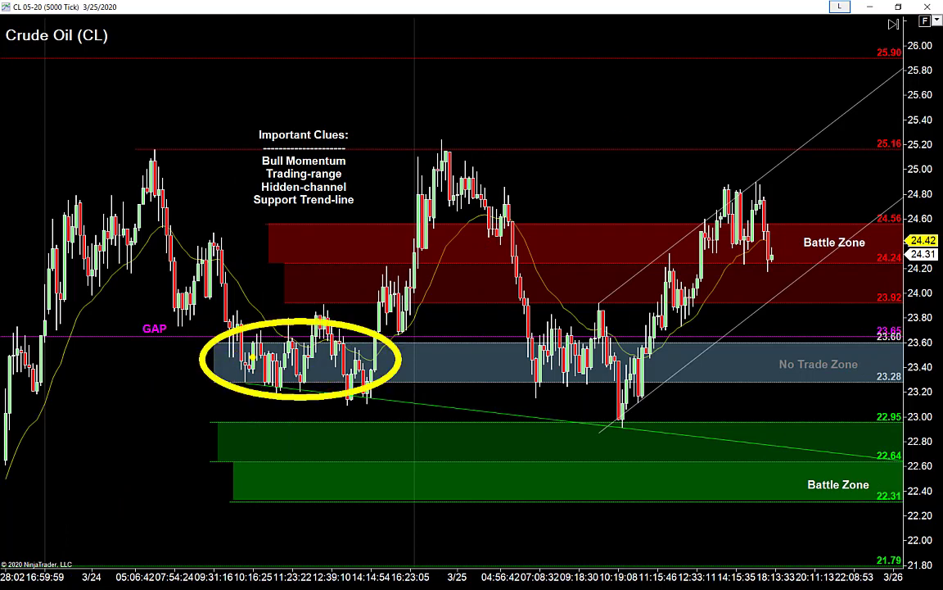
- Draw descending green channel lines below and above the 3/24 price swings, starting near 23.80 and 25.30, and clear all marks
drag(45, 316, 468, 456)
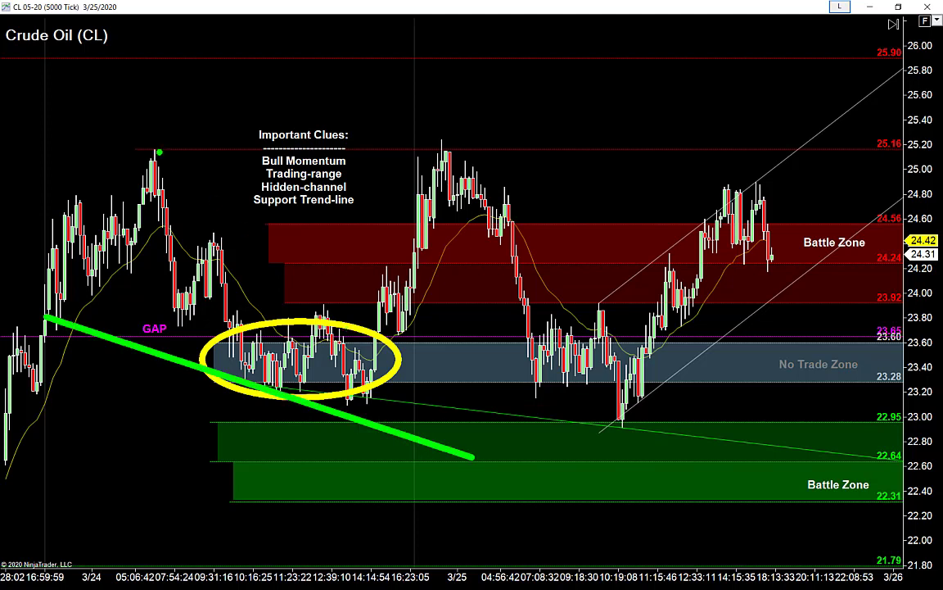
drag(139, 131, 515, 260)
mouse_move(360, 361)
mouse_down()
mouse_move(505, 192)
mouse_move(537, 412)
mouse_move(557, 370)
mouse_up()
key(e)
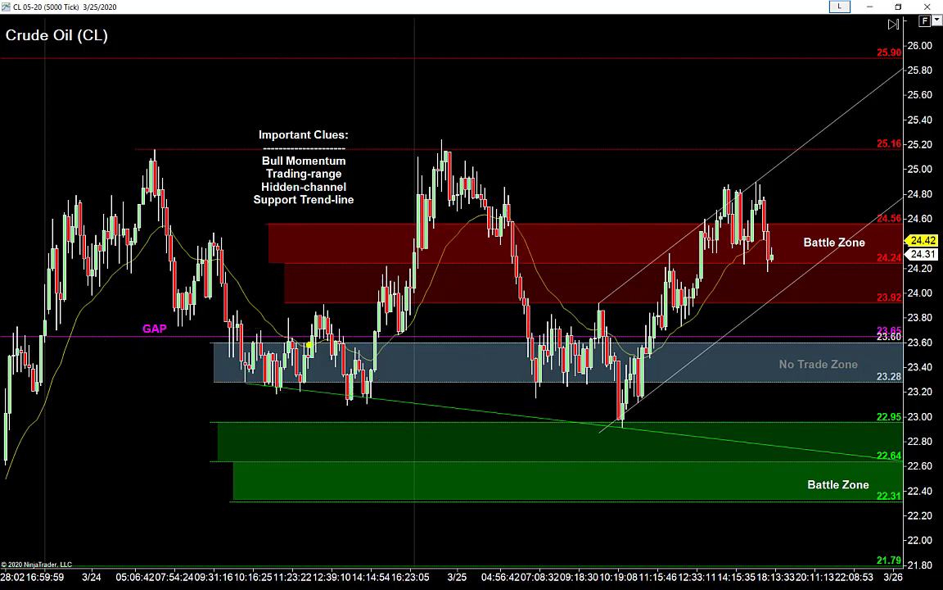
- Draw a line from the trading range up to about 25.12 and clear it, circle the range in yellow again, and clear that
mouse_move(305, 357)
mouse_down()
mouse_move(421, 192)
mouse_move(434, 154)
mouse_up()
key(e)
drag(217, 320, 215, 329)
drag(298, 361, 398, 400)
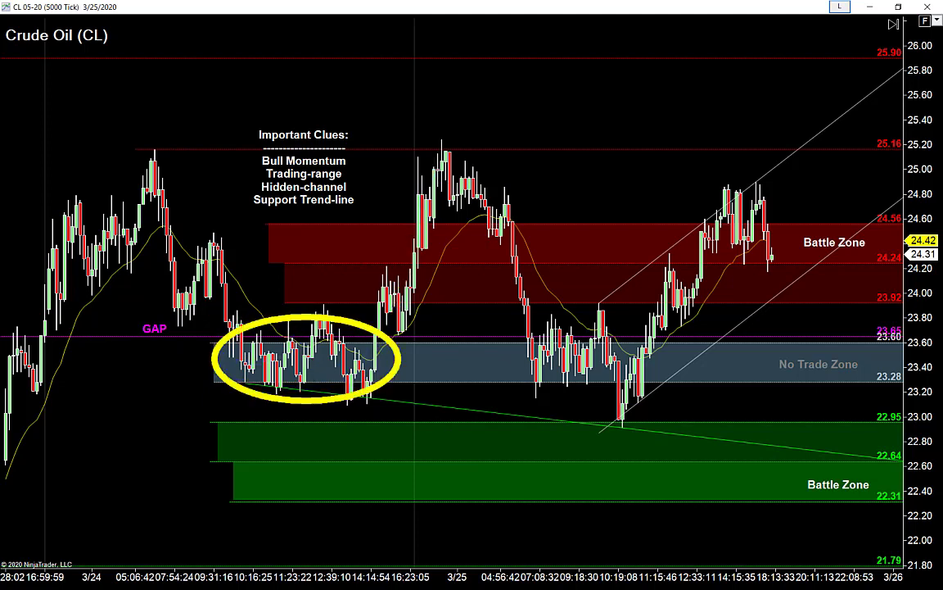
key(e)
- Trace the rally from about 23.13 to 25.22 in yellow, and undo the line drawn along the following drop
drag(366, 401, 434, 141)
mouse_move(444, 176)
mouse_down()
mouse_move(517, 389)
mouse_move(538, 363)
mouse_up()
key(ctrl+z)
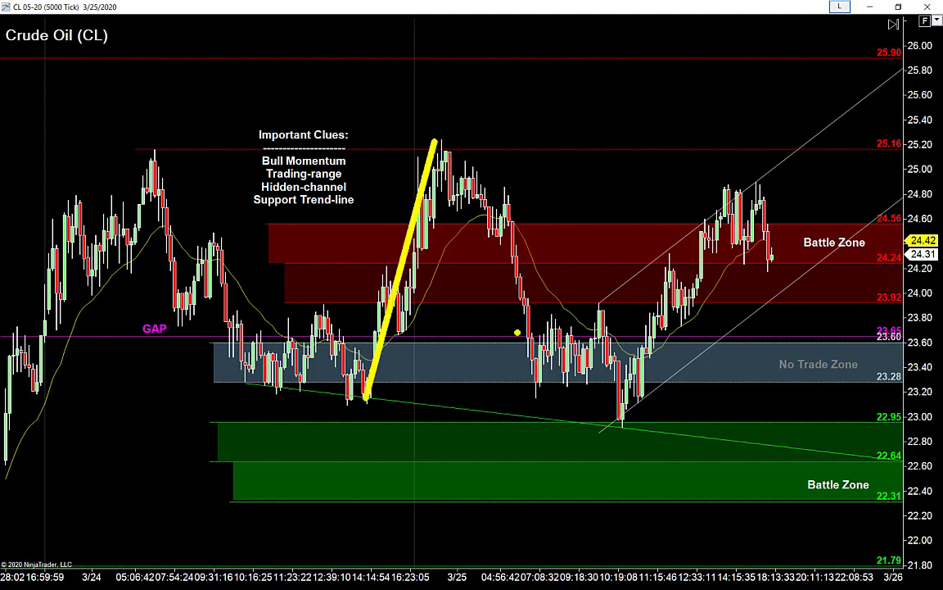
- Point two yellow arrows at the upper part of the traced rally, and undo both arrows
drag(411, 148, 354, 89)
drag(387, 167, 314, 102)
key(ctrl+z)
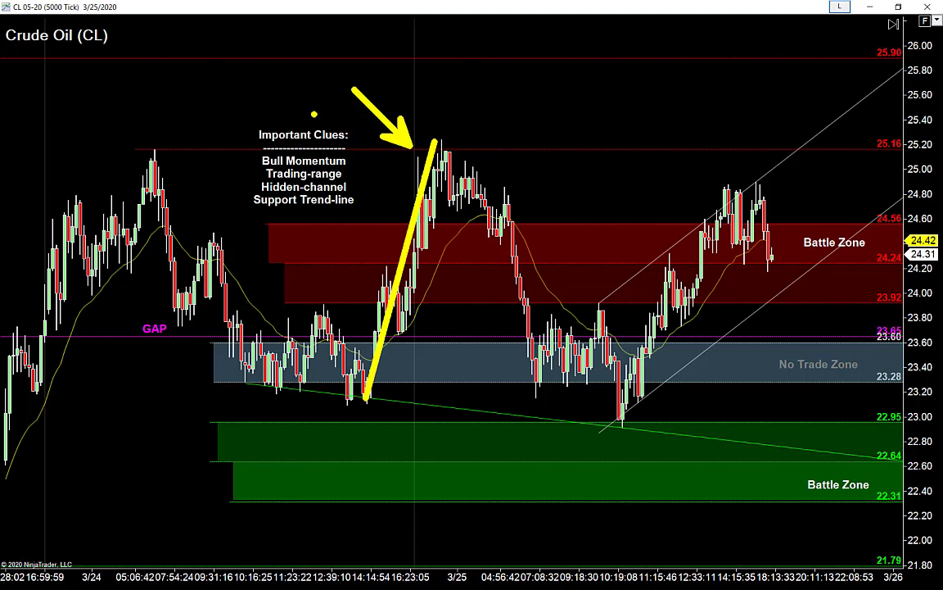
key(ctrl+z)
- Extend the yellow path in a descending zigzag to about 24.83, and point three green arrows at the decline beside it
mouse_move(436, 135)
mouse_down()
mouse_move(456, 216)
mouse_move(504, 190)
mouse_up()
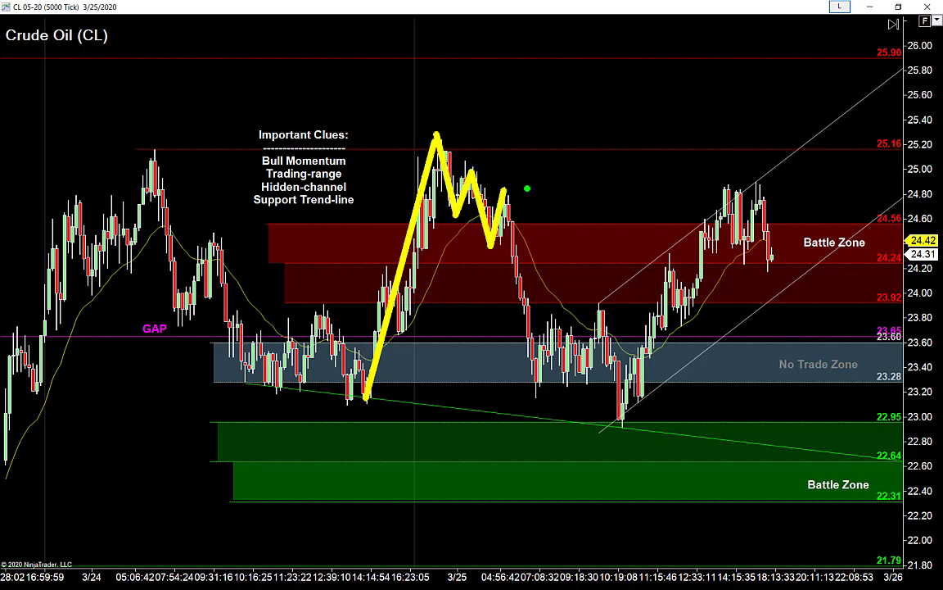
drag(571, 162, 518, 197)
mouse_move(575, 194)
mouse_down()
mouse_move(528, 226)
mouse_move(536, 250)
mouse_up()
key(y)
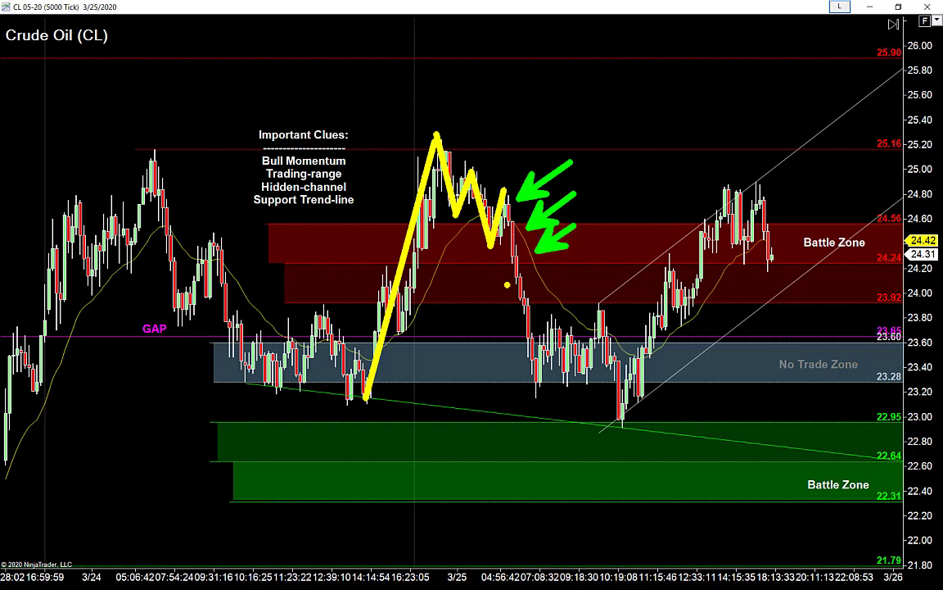
- Finish the yellow path with an arrow down to about 23.05, and clear all annotations
drag(501, 192, 566, 406)
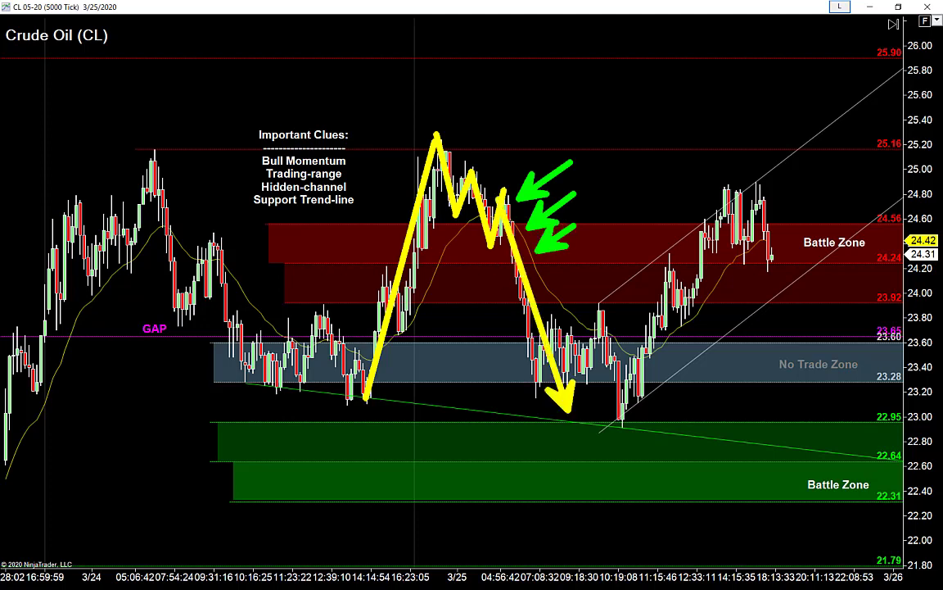
key(e)
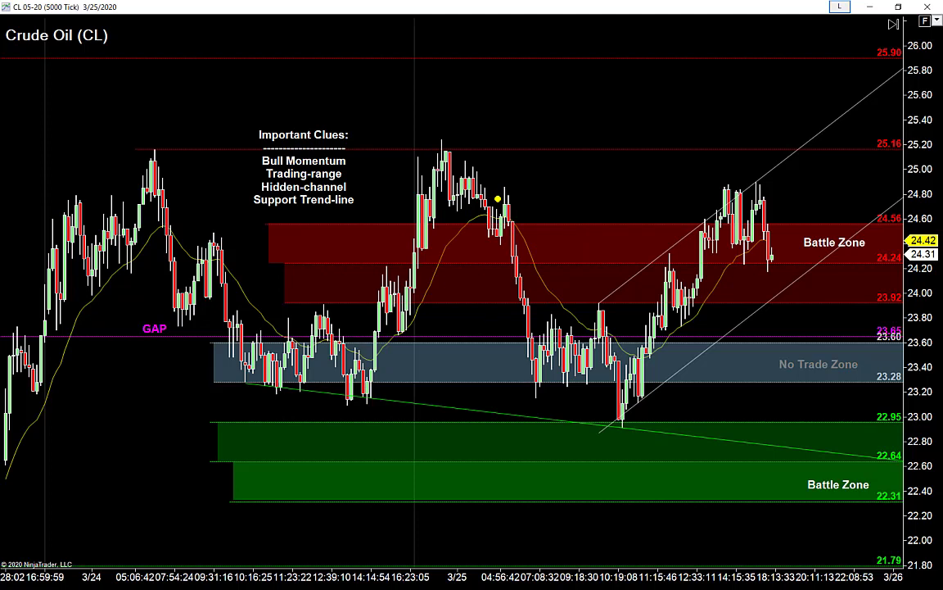
- Circle the earlier rally and its peak in yellow, mark the recent highs, and clear the annotations
drag(256, 115, 535, 444)
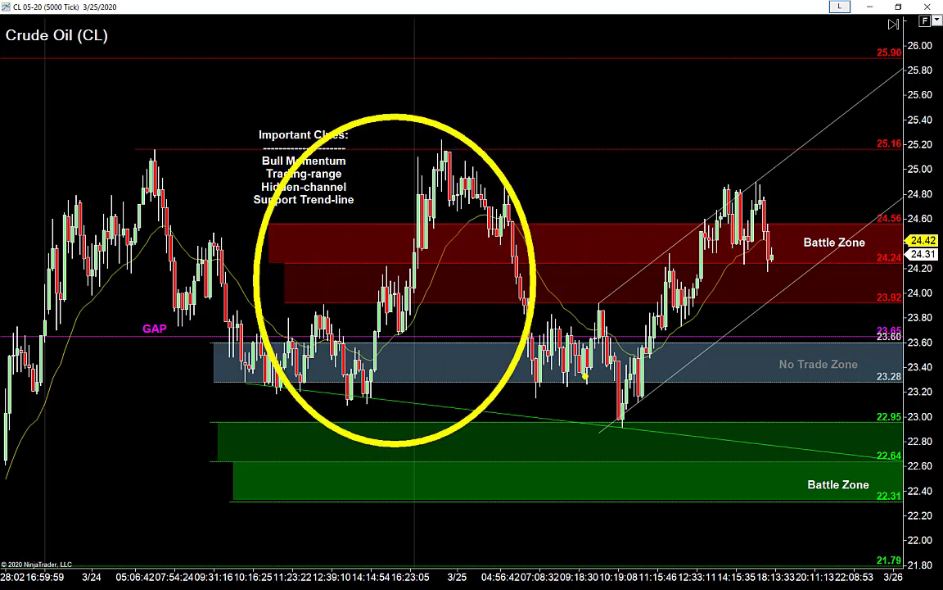
drag(755, 210, 715, 129)
drag(808, 218, 773, 90)
key(e)
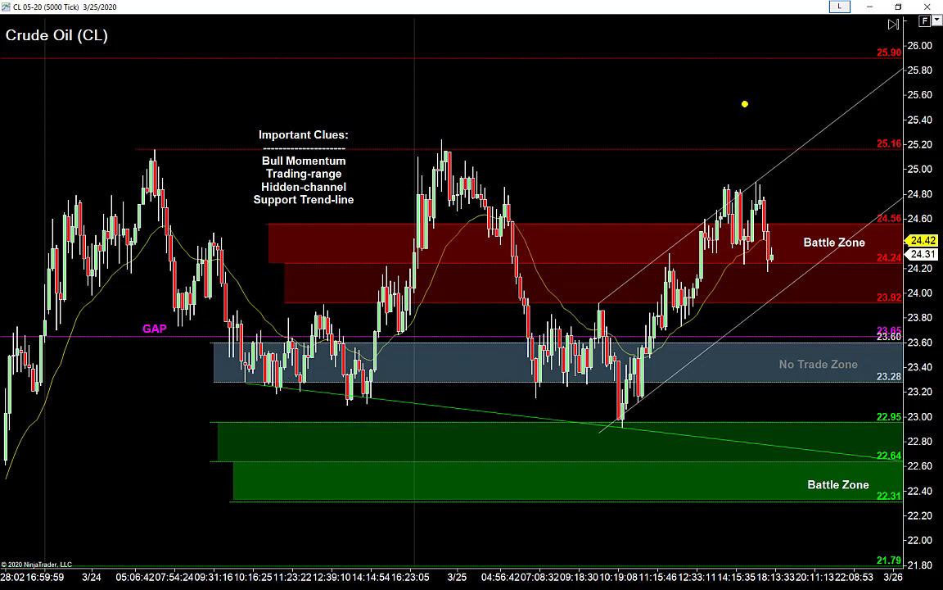
- Trace in yellow the drop from about 25.05 into the trading range, and both two-leg rallies, clearing each tracing
mouse_move(490, 162)
mouse_down()
mouse_move(545, 389)
mouse_move(553, 327)
mouse_move(621, 397)
mouse_move(655, 343)
mouse_move(665, 372)
mouse_up()
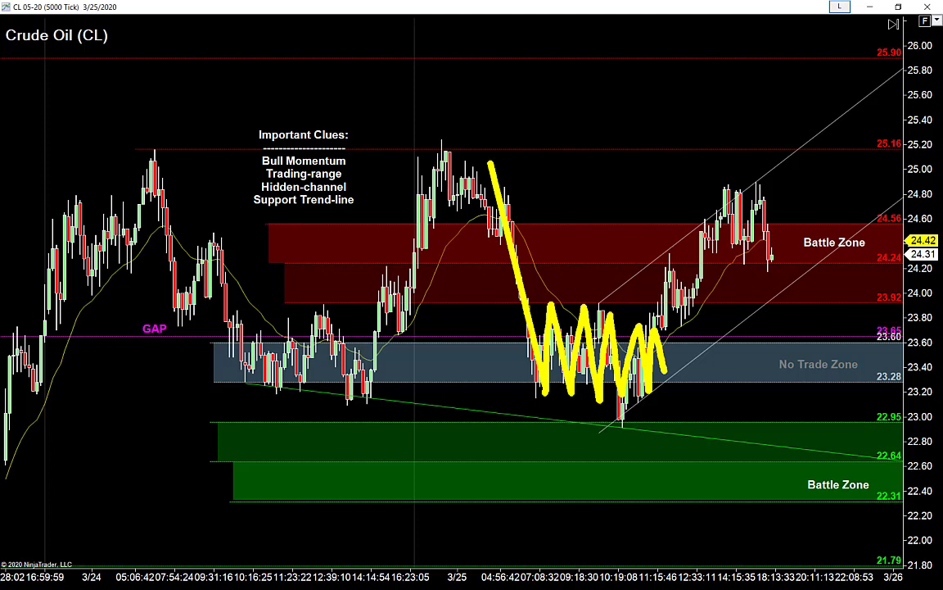
key(e)
mouse_move(348, 397)
mouse_down()
mouse_move(365, 320)
mouse_move(403, 316)
mouse_move(457, 152)
mouse_up()
mouse_move(624, 422)
mouse_down()
mouse_move(643, 252)
mouse_move(690, 319)
mouse_move(734, 172)
mouse_up()
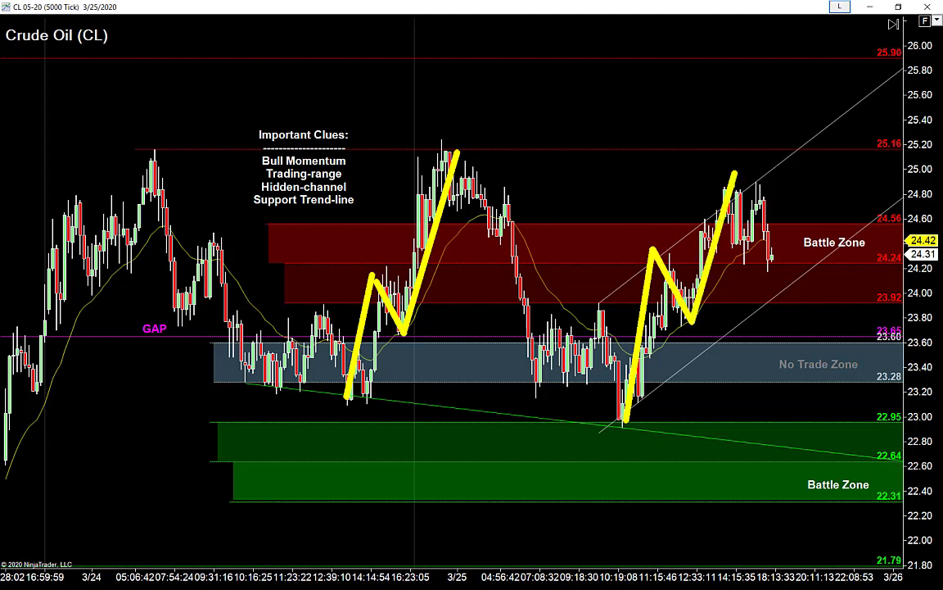
key(e)
mouse_move(600, 348)
mouse_down()
mouse_move(608, 364)
mouse_move(710, 146)
mouse_move(723, 168)
mouse_up()
key(e)
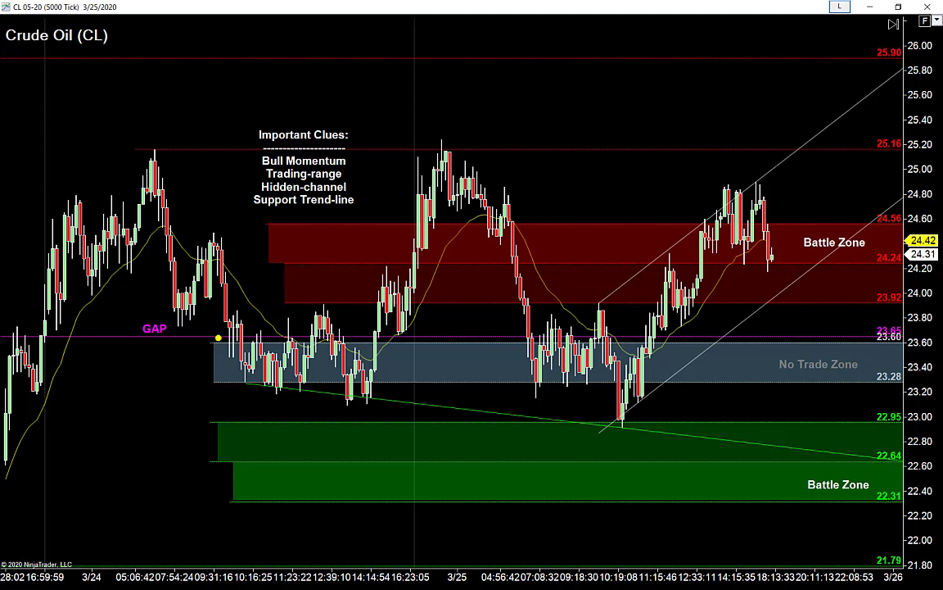
- Box the No Trade Zone in yellow, the 23.92–24.24 zone in red and the 22.64–22.95 zone in green
drag(219, 339, 871, 382)
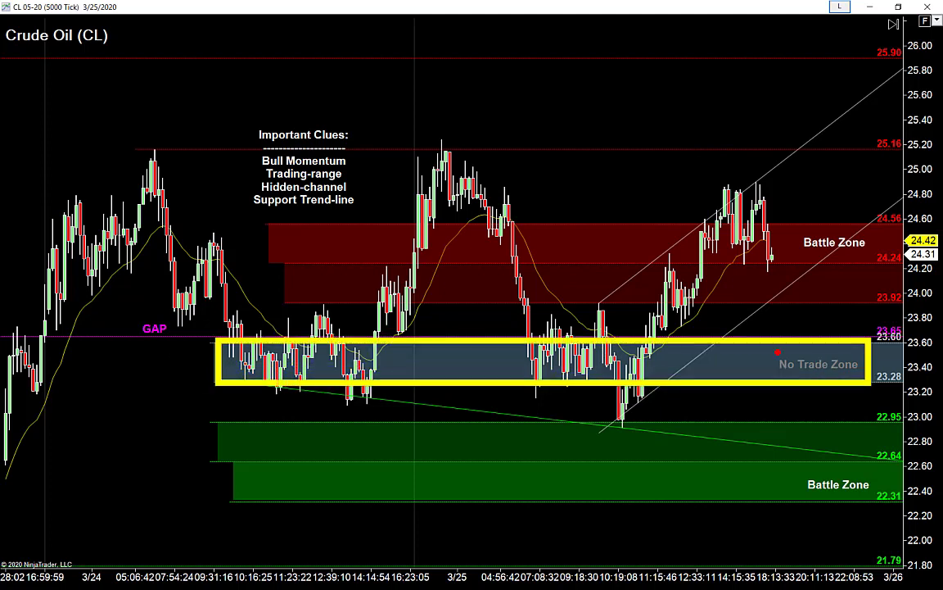
drag(277, 221, 925, 262)
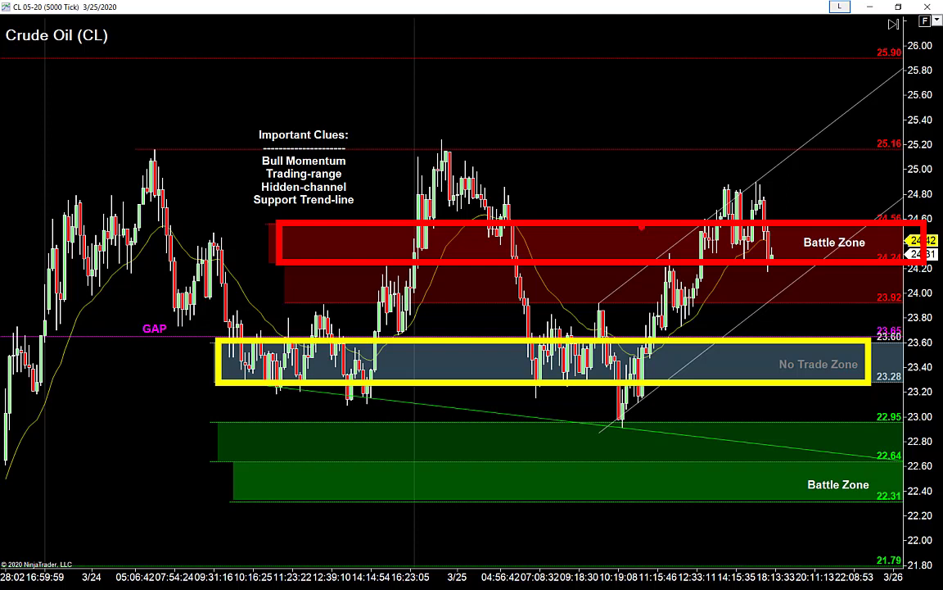
key(ctrl+z)
drag(280, 261, 875, 308)
drag(272, 423, 864, 461)
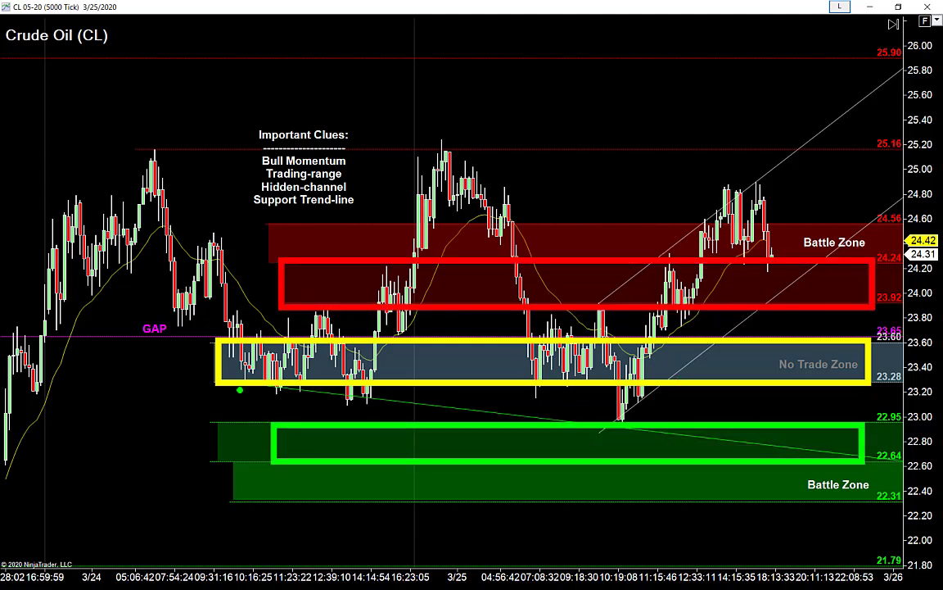
- Point pink arrows at the red and green boxes, and clear all annotations
drag(193, 285, 270, 285)
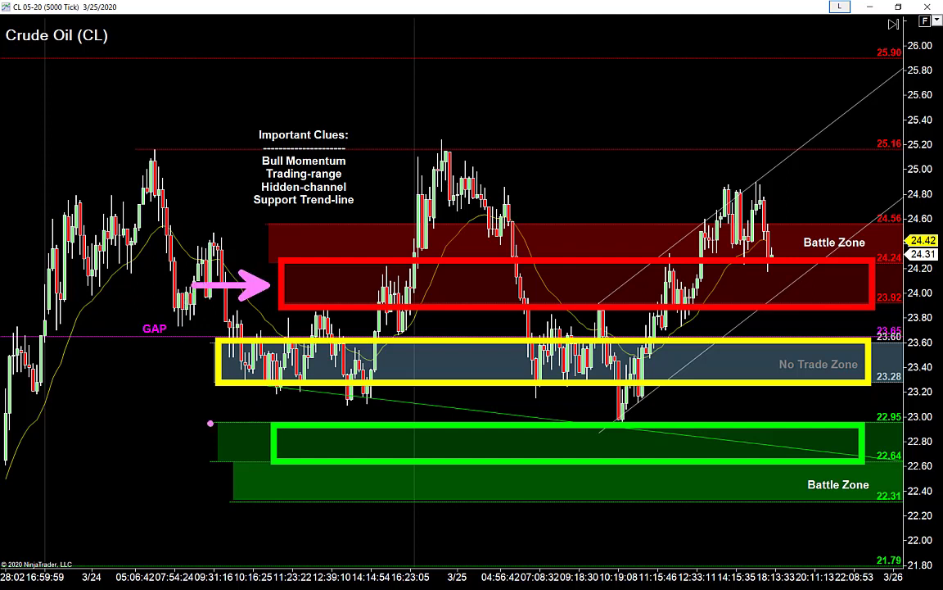
drag(155, 446, 258, 446)
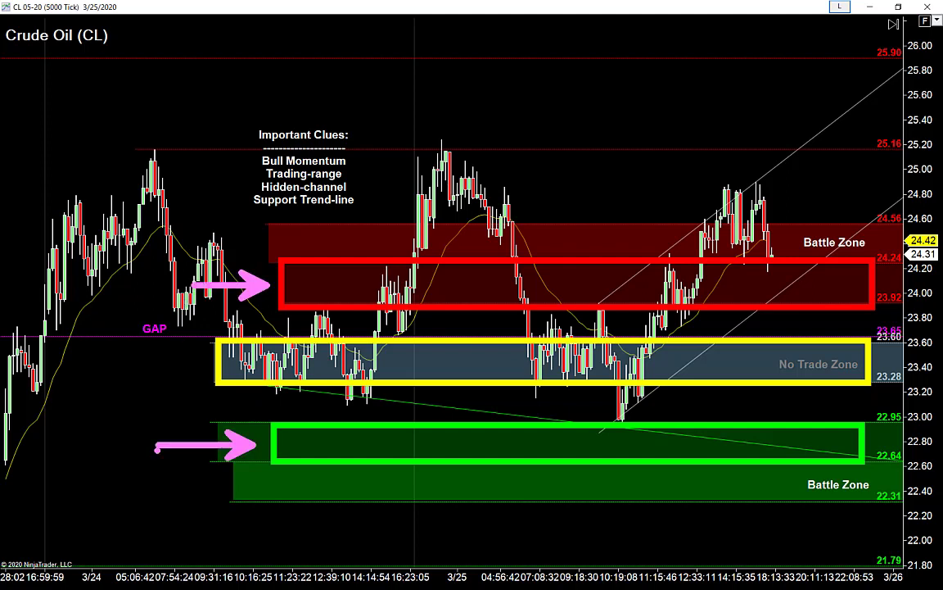
key(e)
- Box the 24.24–24.56 Battle Zone in red and the 22.31–22.64 Battle Zone in green
key(r)
drag(276, 230, 840, 264)
key(g)
drag(234, 464, 877, 506)
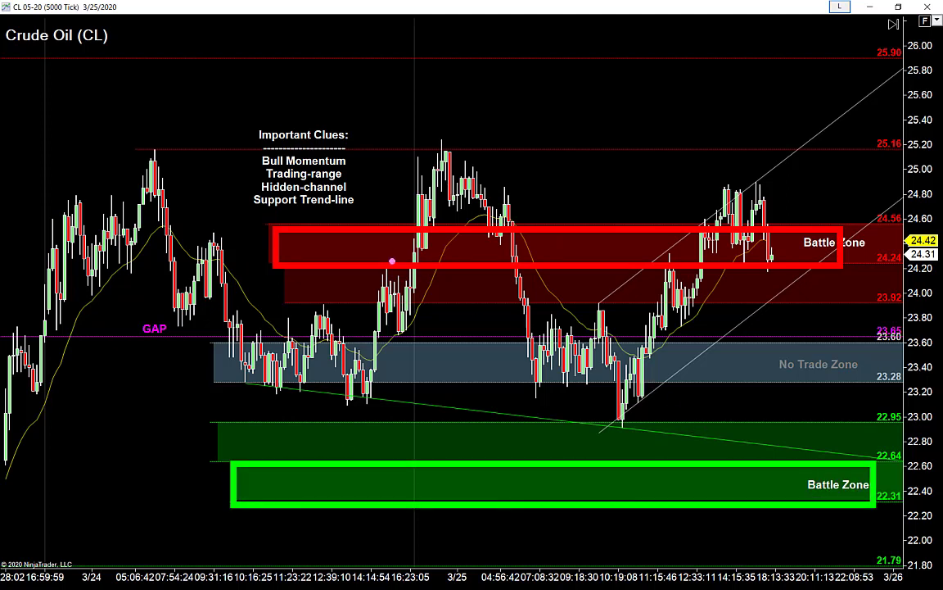
- Draw pink arcs over the earlier rally and drop and over the recent rally, ending in down arrows near 23.10, and clear everything
mouse_move(358, 373)
mouse_down()
mouse_move(502, 160)
mouse_move(482, 369)
mouse_move(510, 317)
mouse_up()
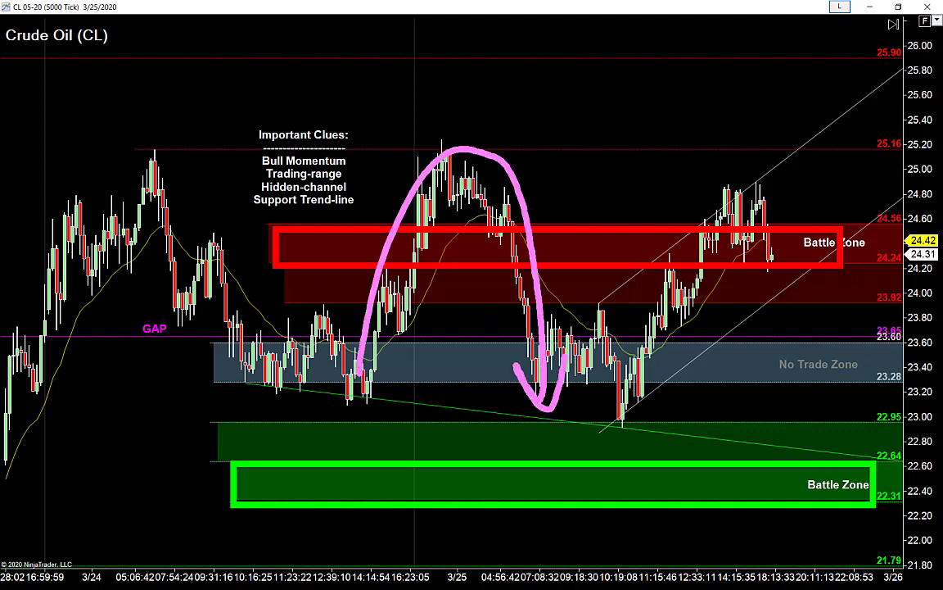
mouse_move(650, 402)
mouse_down()
mouse_move(768, 211)
mouse_move(808, 376)
mouse_up()
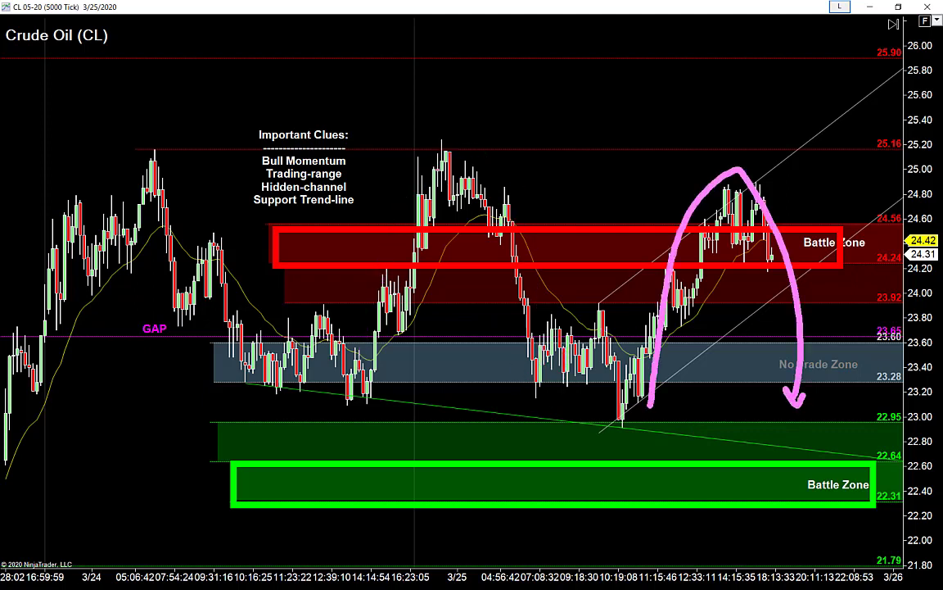
key(e)
- Trace the recent two-leg rally in green to about 24.88, point green and magenta arrows upward beside it, and undo all three
key(g)
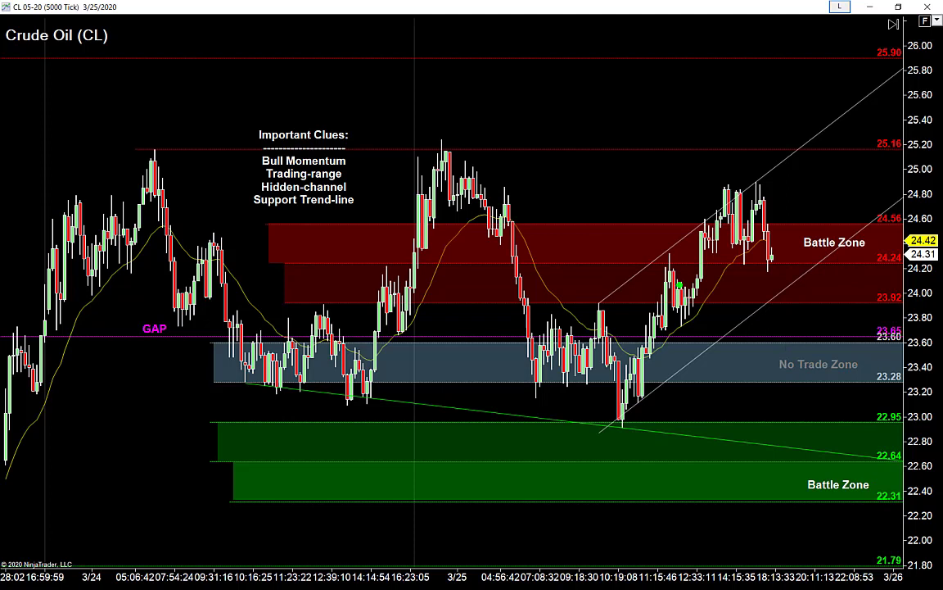
mouse_move(627, 423)
mouse_down()
mouse_move(656, 263)
mouse_move(688, 325)
mouse_move(729, 180)
mouse_up()
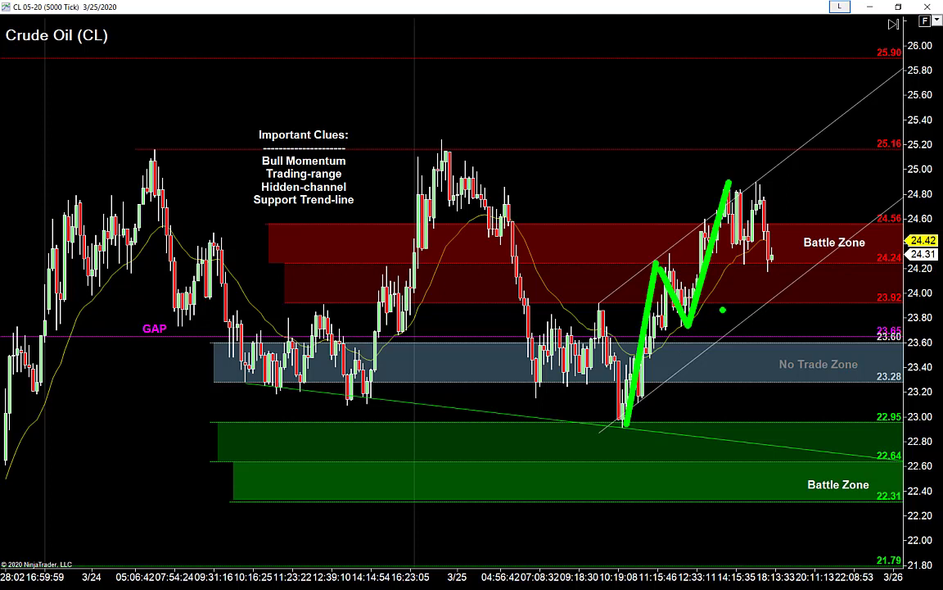
drag(604, 288, 706, 154)
drag(600, 270, 679, 125)
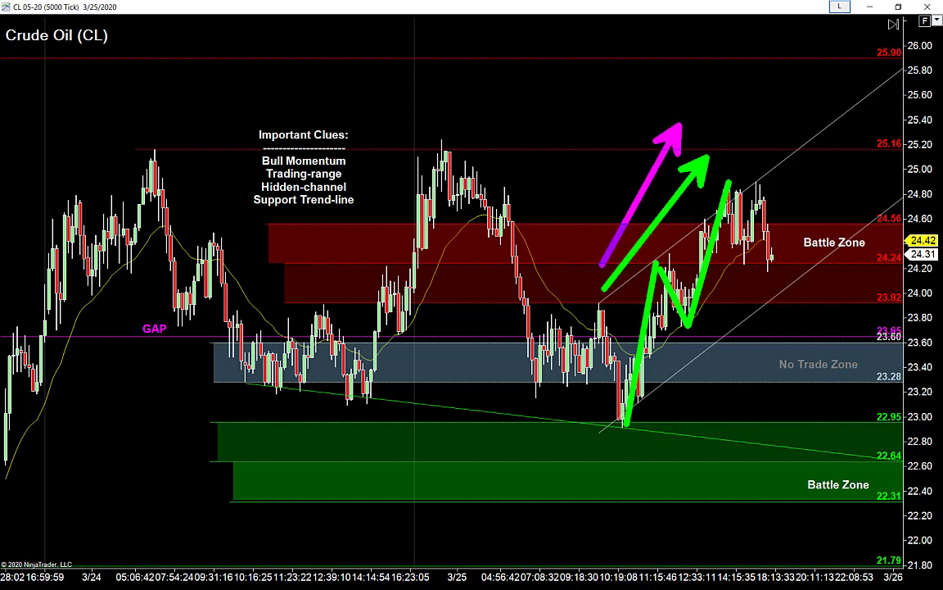
key(ctrl+z)
key(ctrl+z)
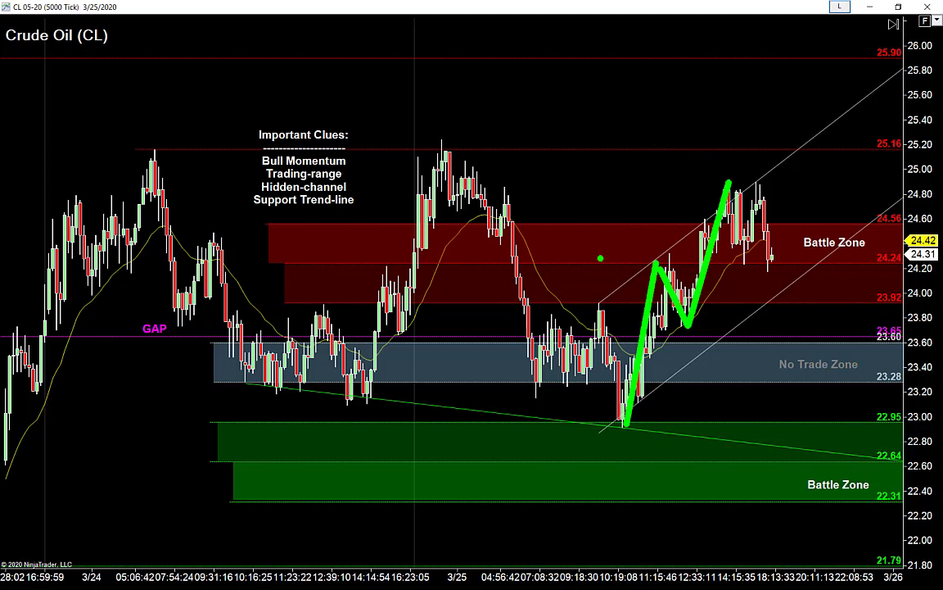
key(ctrl+z)
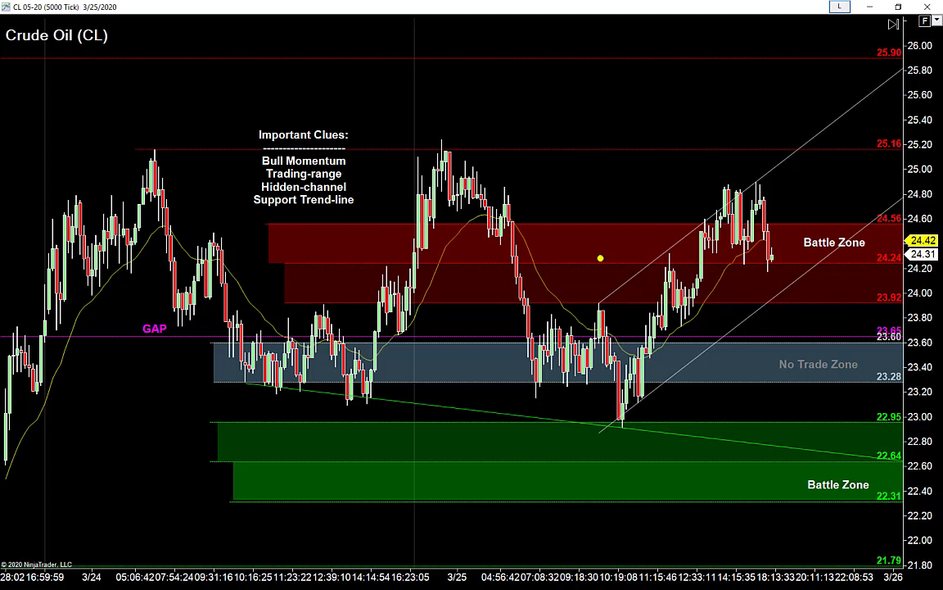
- Outline the recent rising channel and the earlier rally's channel with two yellow parallel lines each
mouse_move(576, 322)
mouse_down()
mouse_move(677, 228)
mouse_move(849, 111)
mouse_up()
mouse_move(592, 444)
mouse_down()
mouse_move(870, 202)
mouse_move(887, 200)
mouse_up()
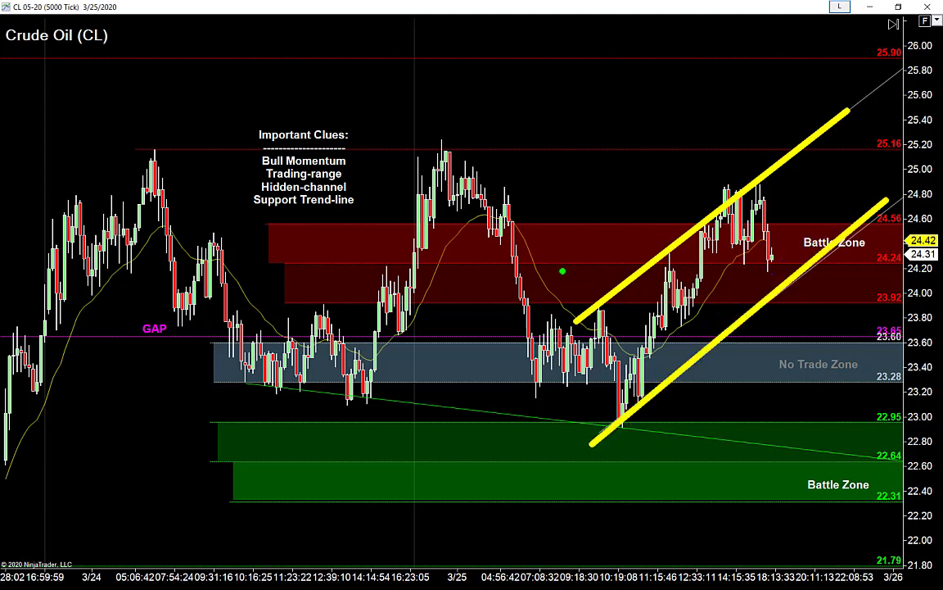
mouse_move(306, 322)
mouse_down()
mouse_move(385, 168)
mouse_move(478, 123)
mouse_up()
key(y)
drag(348, 423, 562, 167)
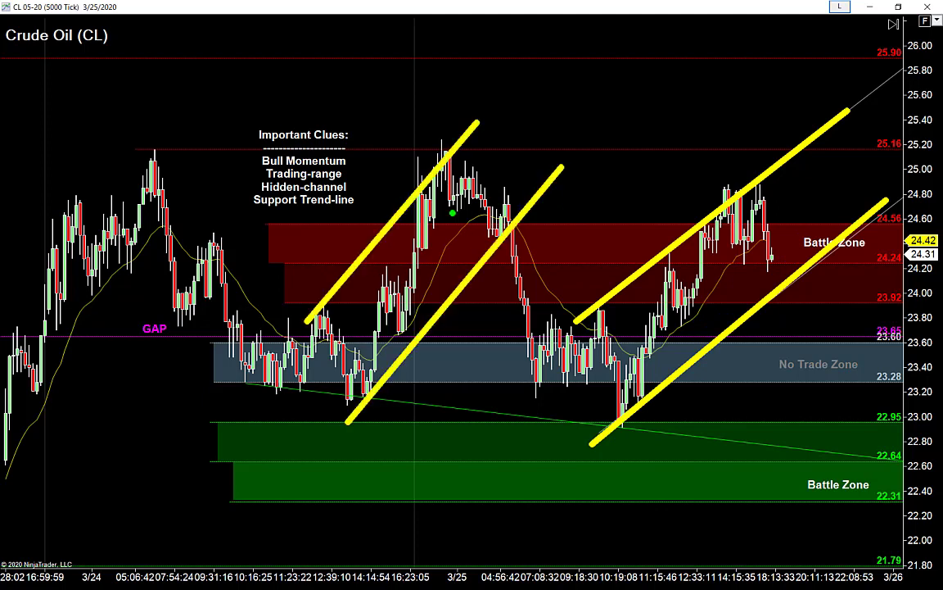
- Draw a green pullback curve touching the lower line of each channel, and point a green arrow at each bounce
mouse_move(462, 158)
mouse_down()
mouse_move(521, 178)
mouse_move(560, 230)
mouse_up()
drag(534, 216, 612, 215)
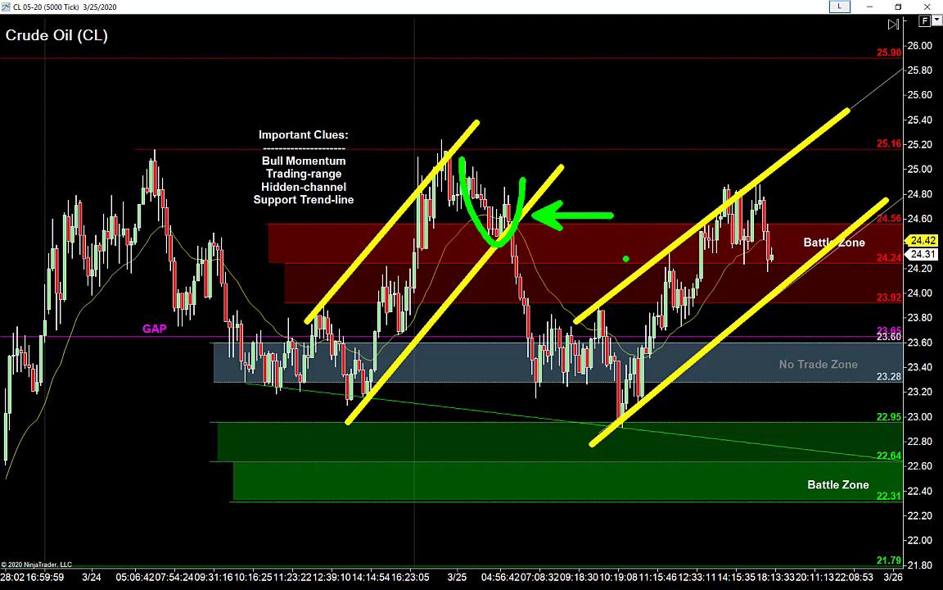
mouse_move(754, 192)
mouse_down()
mouse_move(788, 269)
mouse_move(809, 215)
mouse_up()
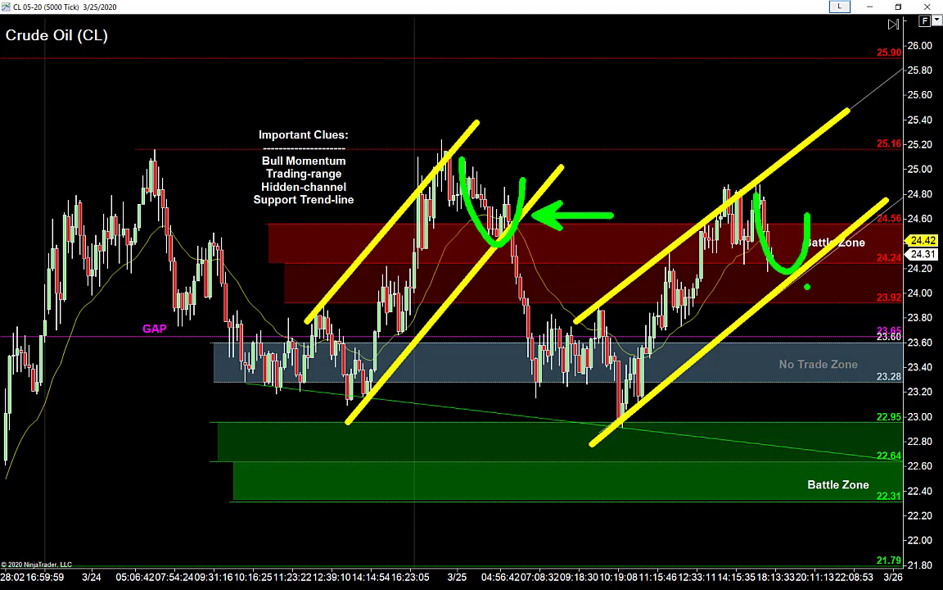
drag(819, 255, 913, 255)
- Draw green arrows downward from both bounces, to about 22.65 on the recent channel and 23.10 on the earlier one
key(p)
drag(858, 457, 813, 223)
mouse_move(574, 403)
mouse_down()
mouse_move(540, 233)
mouse_move(517, 192)
mouse_up()
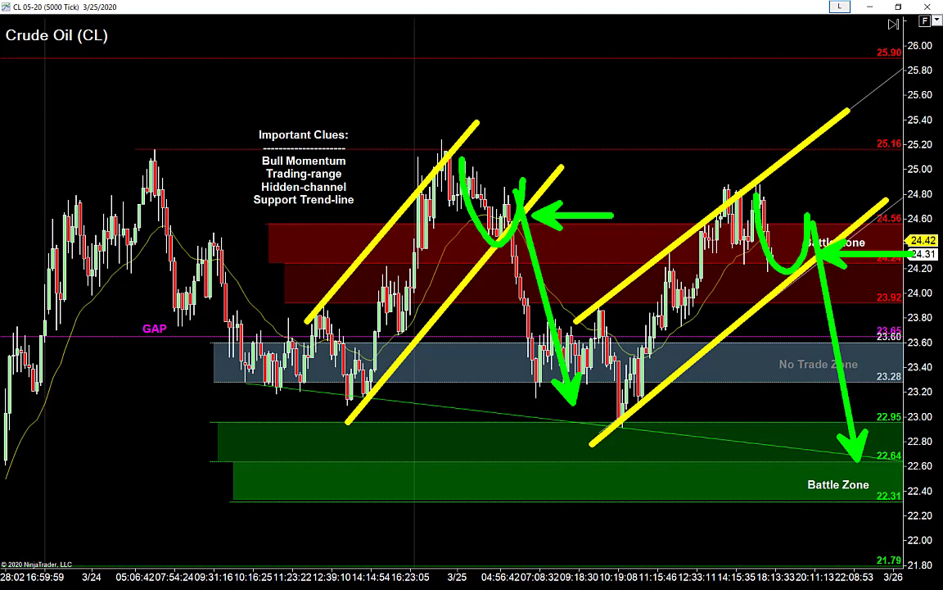
- Clear all annotations, and draw a yellow box around the No Trade Zone from about 23.20 to 23.70
key(e)
key(y)
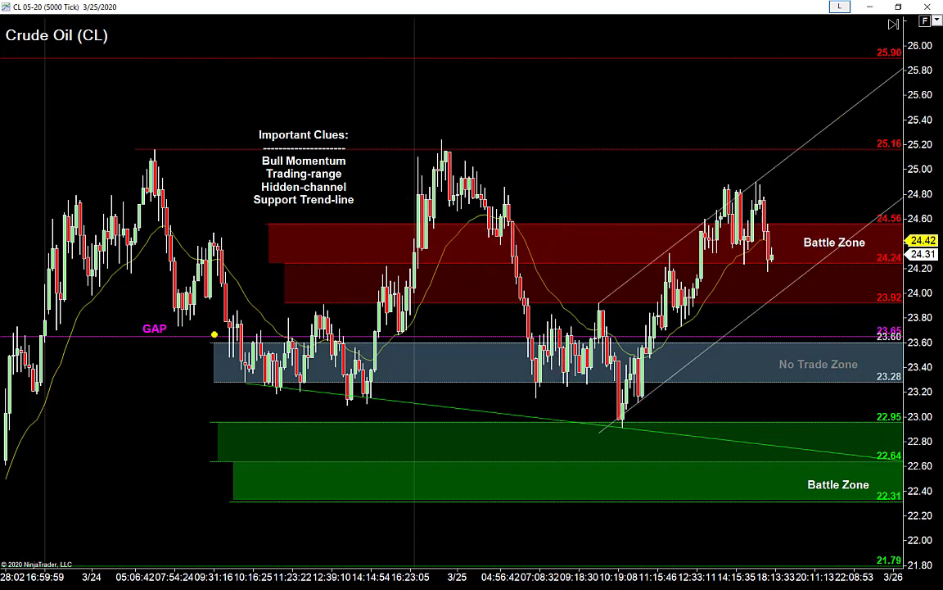
key(b)
drag(215, 327, 834, 393)
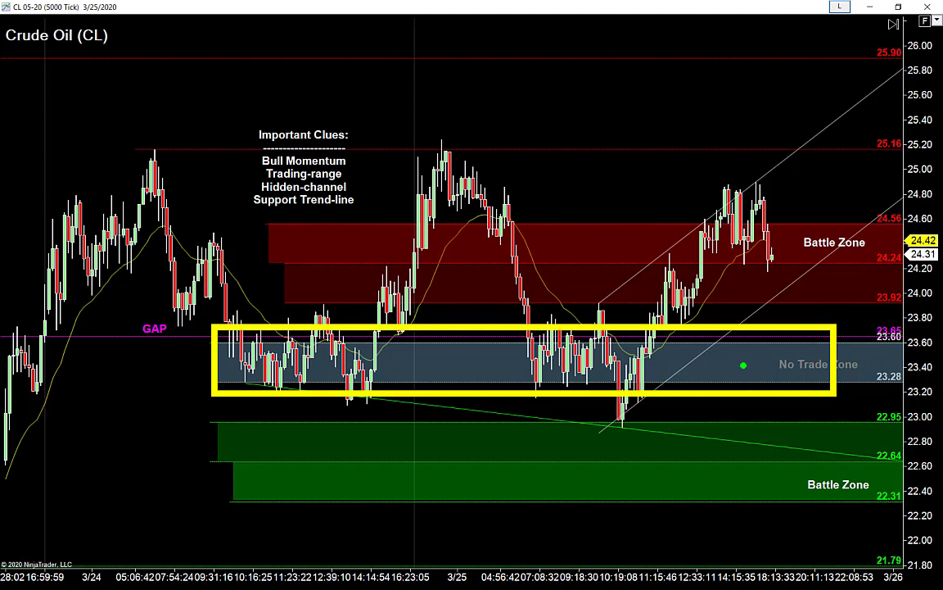
- Trace the recent rally, pullback and bounce to about 24.60 in green, and mark the pullback low with a red line near 24.17
mouse_move(594, 353)
mouse_down()
mouse_move(754, 187)
mouse_move(820, 217)
mouse_up()
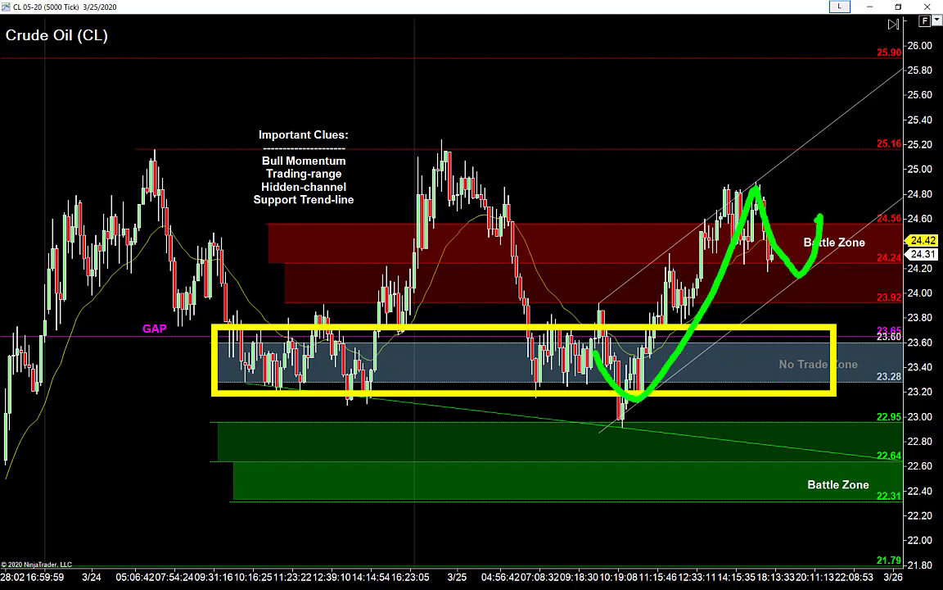
key(r)
drag(755, 271, 904, 272)
- Draw a green path from the pullback low up to about 24.60 and down to an arrowhead at about 22.90
key(g)
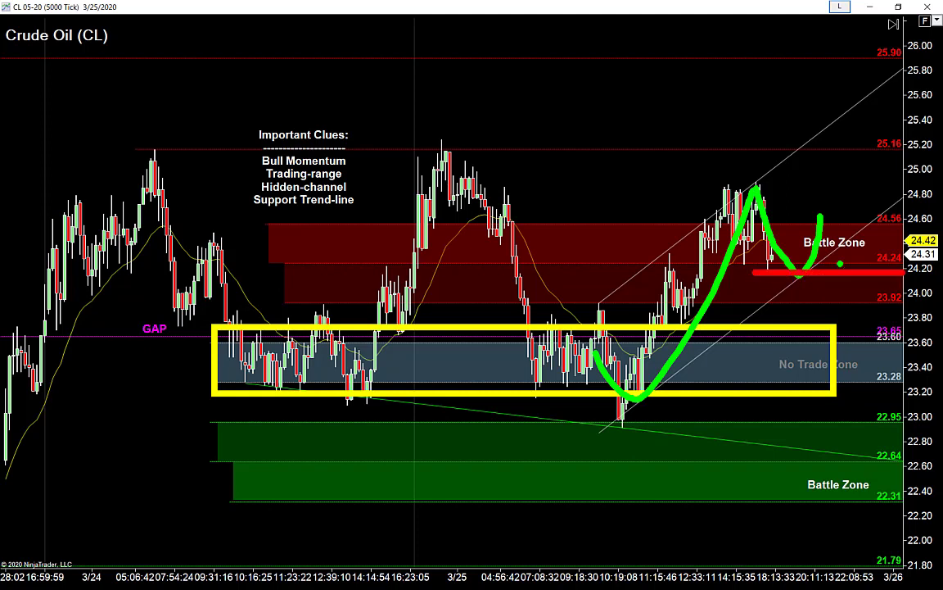
key(g)
mouse_move(819, 215)
mouse_down()
mouse_move(852, 429)
mouse_move(879, 392)
mouse_up()
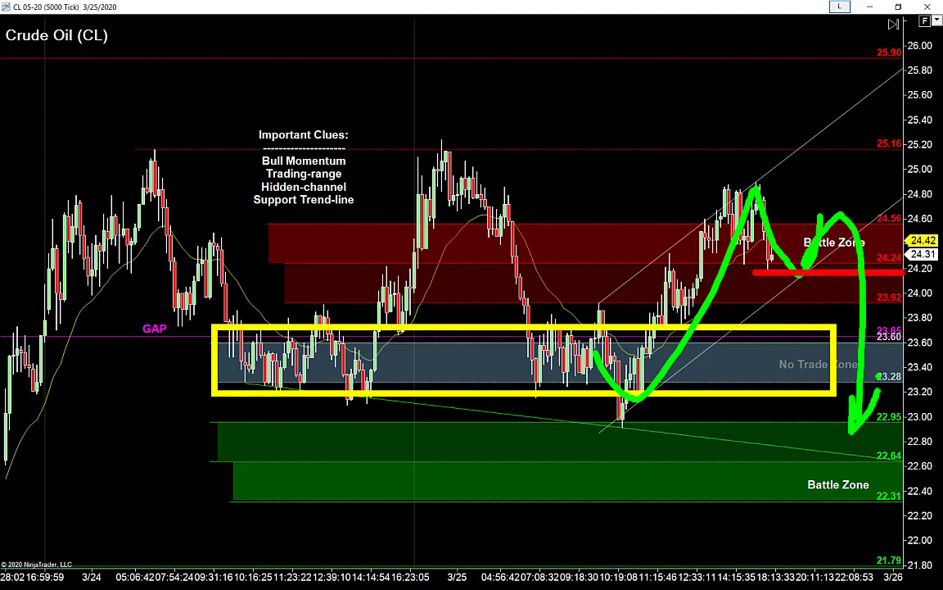
- Circle in pink where the falling green path crosses the red line, point a pink arrow there, and clear all annotations
drag(860, 265, 861, 267)
drag(899, 205, 870, 257)
drag(866, 237, 884, 248)
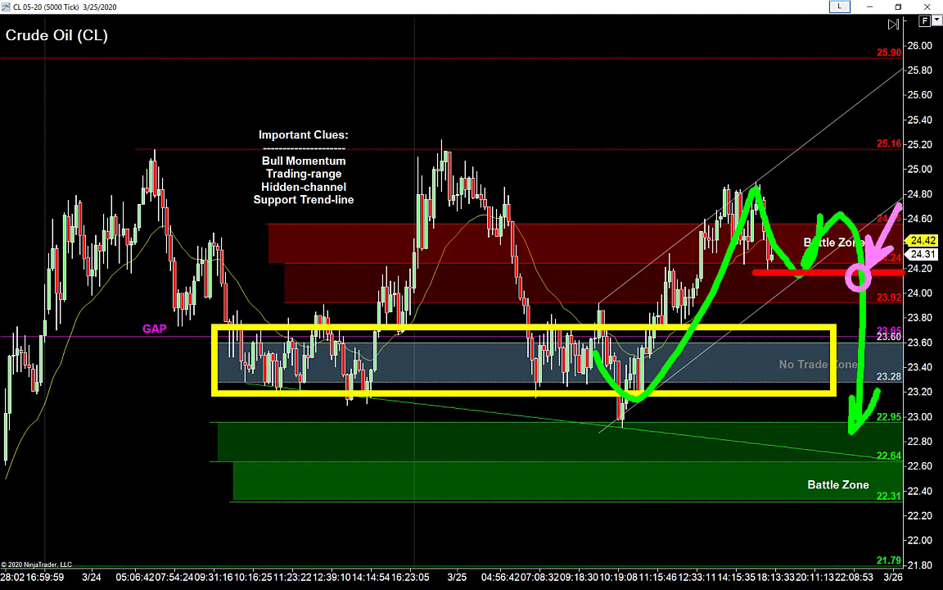
key(Escape)
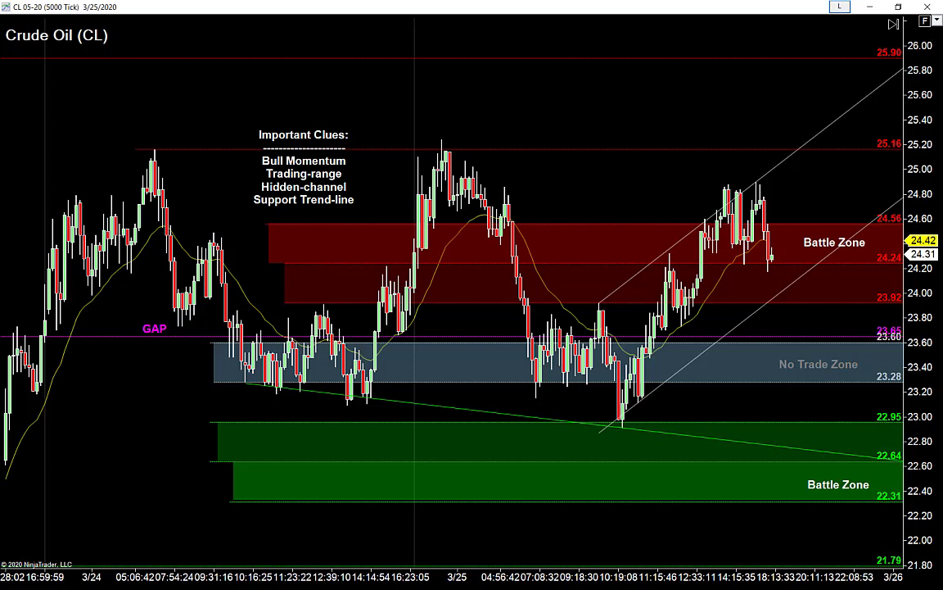
- Enlarge the recent Crude Oil price action by widening the bars and stretching the time and price scales
key(ctrl+Up)
key(ctrl+Up)
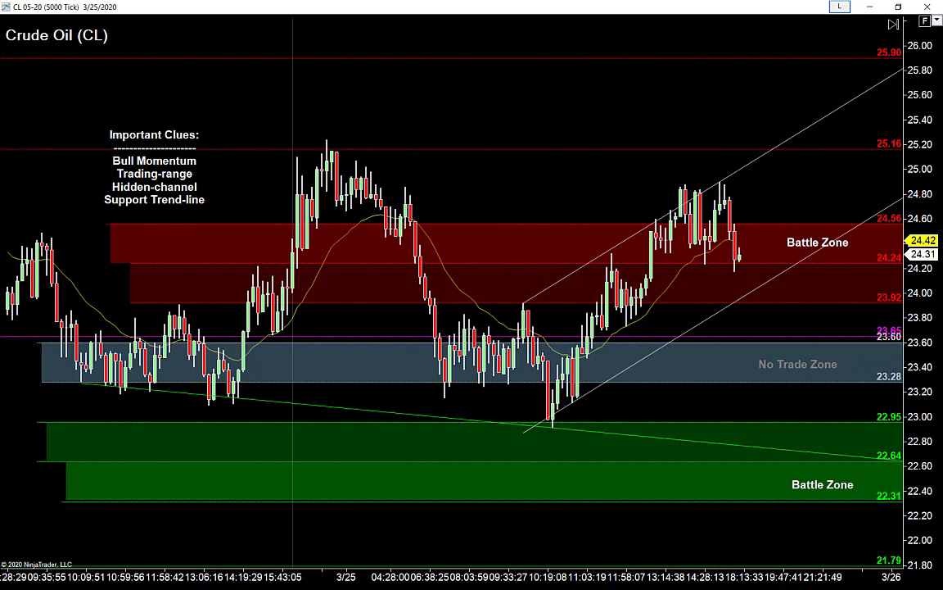
drag(292, 576, 109, 577)
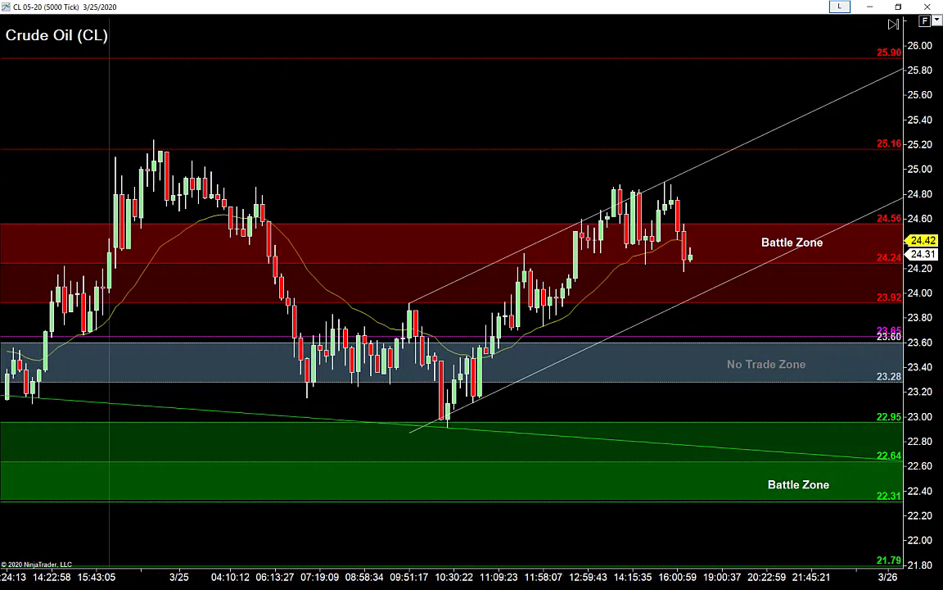
drag(491, 294, 492, 265)
drag(922, 327, 922, 255)
drag(492, 295, 453, 295)
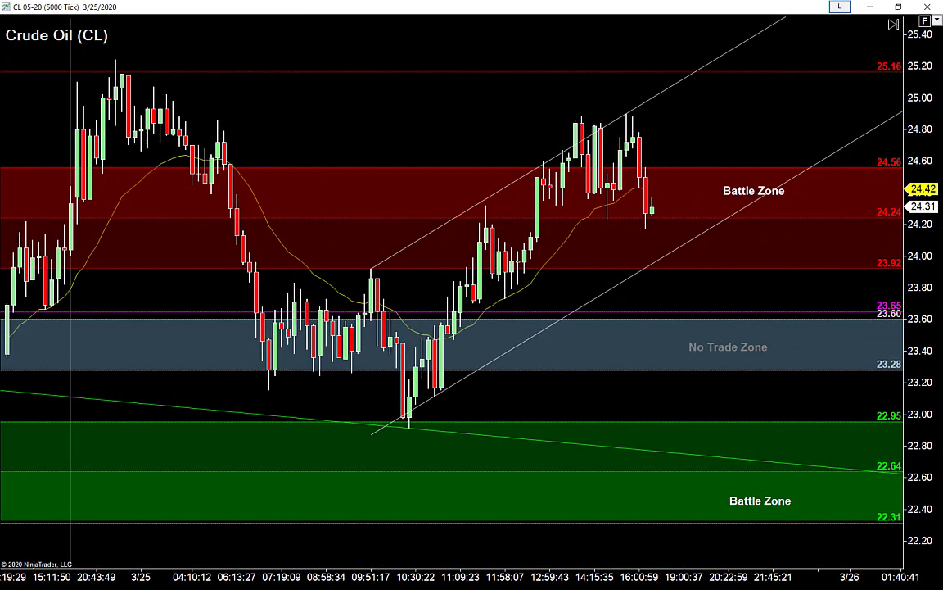
- Delete the Battle Zone label from the red zone and the No Trade Zone label from the blue-grey zone
key(Delete)
click(728, 348)
key(Delete)
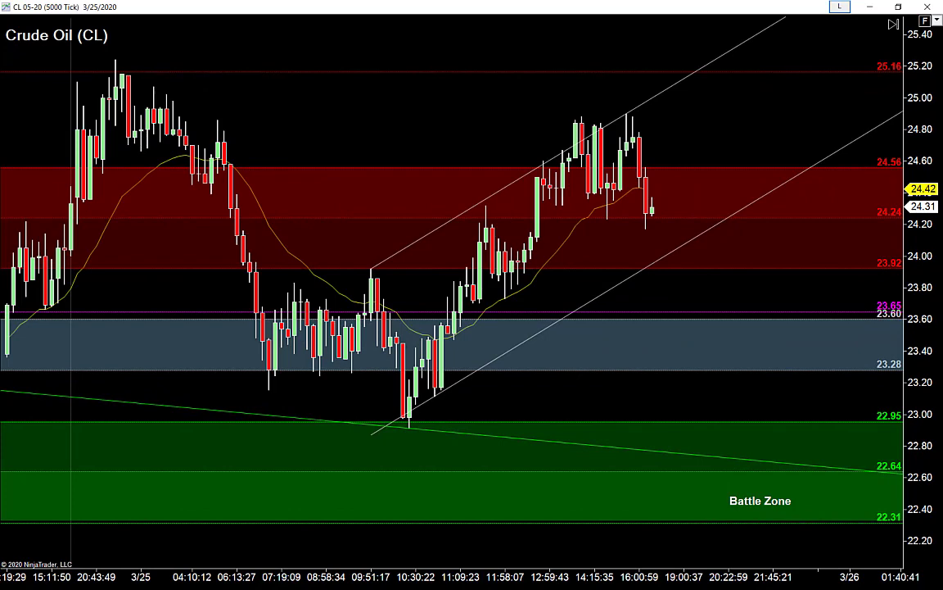
- Draw a green path curving from about 24.50 over the recent high down to an arrowhead at about 22.85, and remove it
mouse_move(623, 176)
mouse_down()
mouse_move(688, 393)
mouse_move(713, 380)
mouse_up()
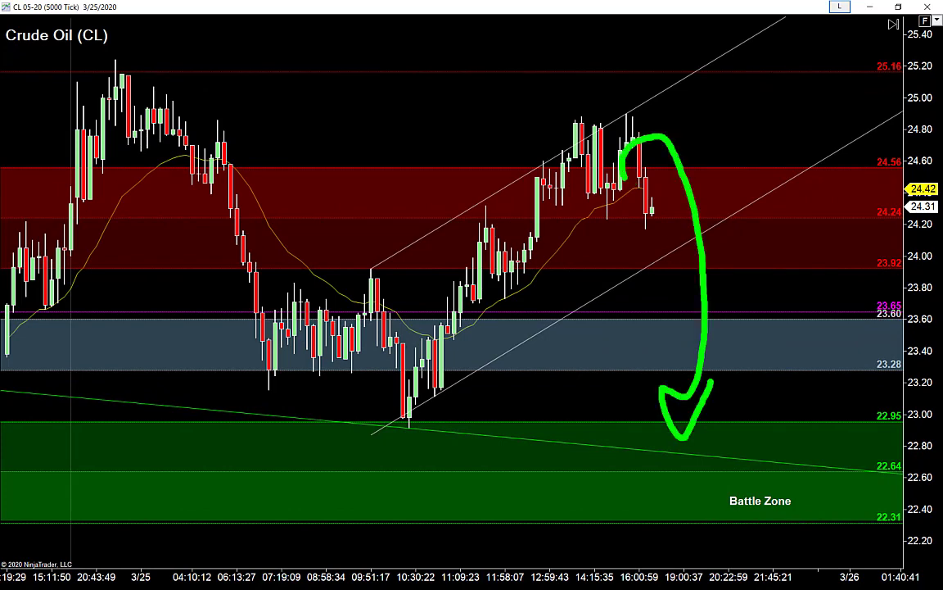
key(ctrl+z)
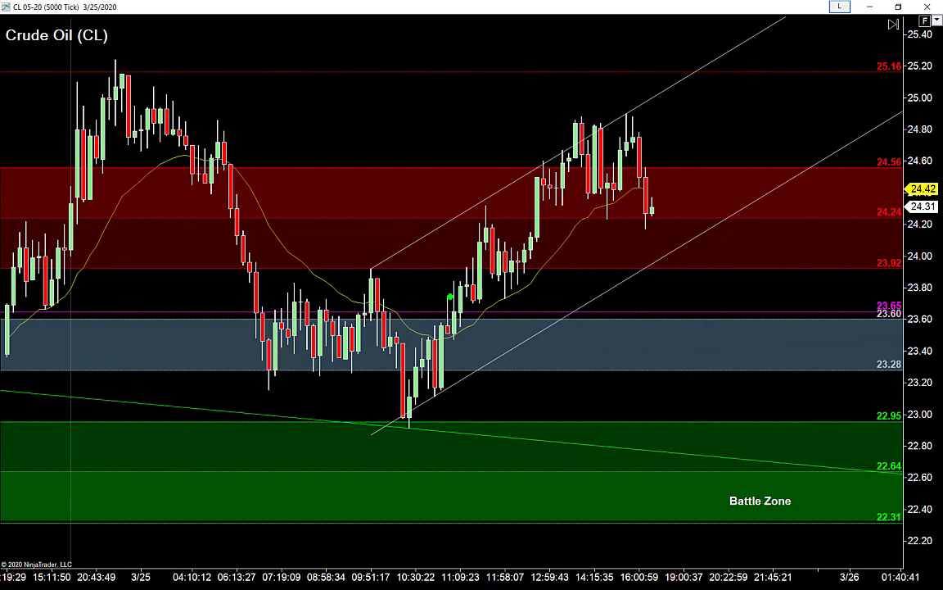
- Sketch a green double-dip path from about 24.90 to about 24.45 with an arrow falling to about 22.80, and clear the drawing
mouse_move(416, 370)
mouse_down()
mouse_move(581, 220)
mouse_move(606, 96)
mouse_move(645, 206)
mouse_move(665, 190)
mouse_move(682, 242)
mouse_move(709, 185)
mouse_up()
key(ctrl+z)
key(p)
drag(741, 334, 754, 440)
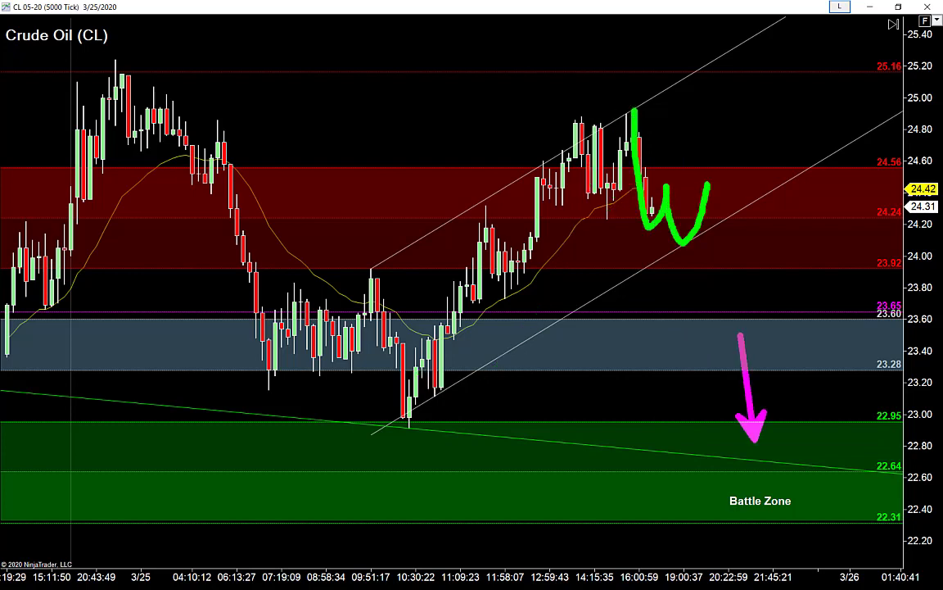
key(ctrl+z)
key(g)
drag(709, 184, 752, 446)
key(e)
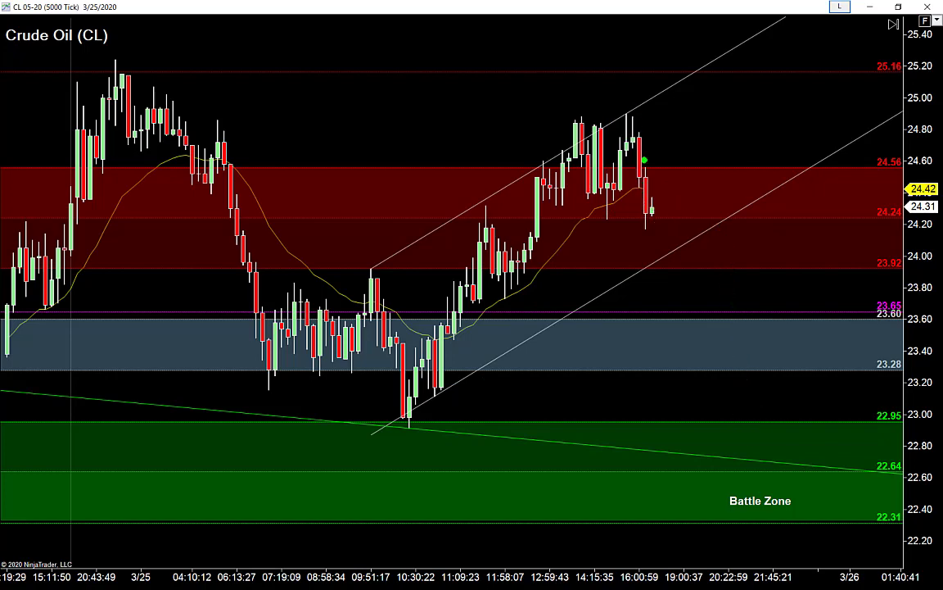
- Draw a green double-dip path from about 24.95 falling to an arrowhead near 23.05, marking its middle high in red and final high with a yellow arrow
mouse_move(634, 108)
mouse_down()
mouse_move(698, 246)
mouse_move(727, 173)
mouse_up()
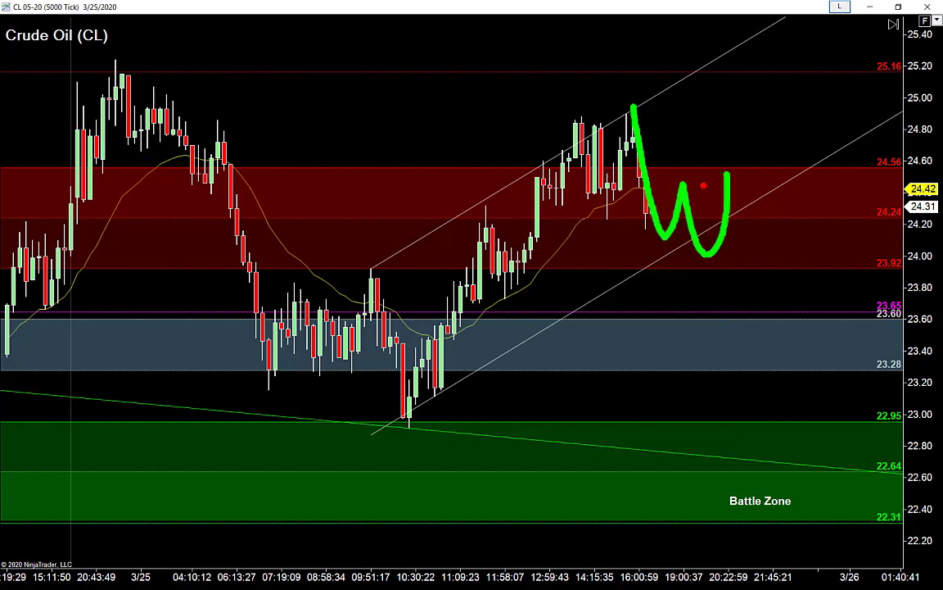
drag(665, 184, 728, 183)
drag(782, 403, 714, 73)
key(y)
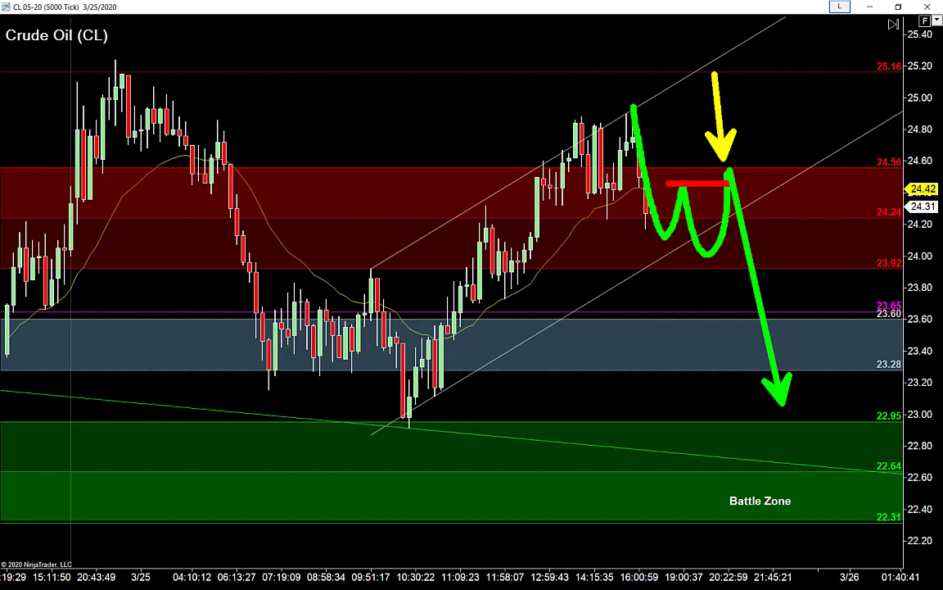
- Clear the existing markup and trace the chart's earlier rise and fall, followed by the rally from the 22.95 low
key(e)
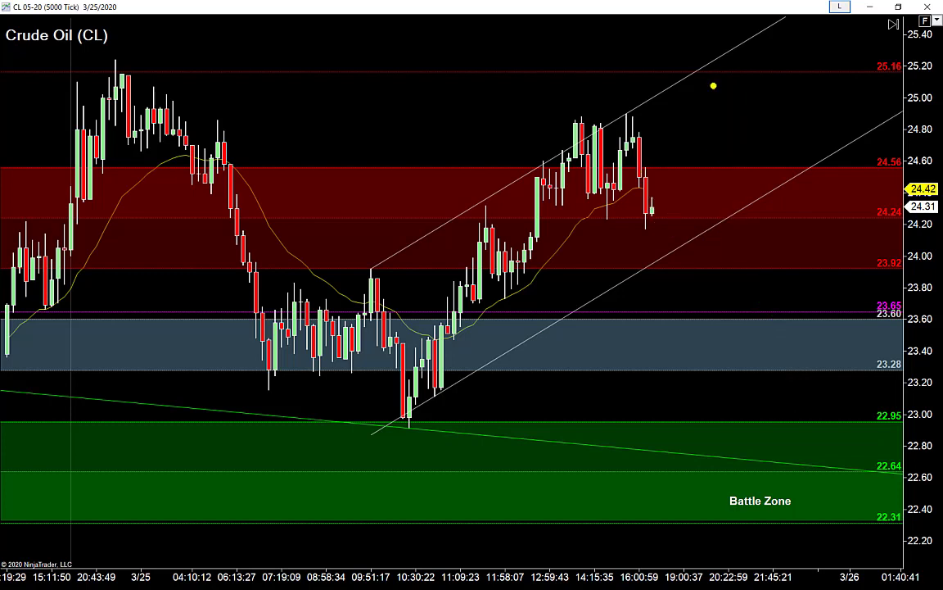
key(g)
mouse_move(8, 354)
mouse_down()
mouse_move(119, 55)
mouse_move(125, 131)
mouse_move(169, 96)
mouse_move(222, 127)
mouse_move(245, 301)
mouse_move(249, 286)
mouse_up()
key(e)
drag(380, 423, 744, 161)
- Clear the markup and sketch a green path from about 24.75 with two dips and a down arrow ending at about 22.75
key(e)
mouse_move(639, 136)
mouse_down()
mouse_move(659, 226)
mouse_move(680, 181)
mouse_move(721, 192)
mouse_up()
drag(742, 316, 776, 423)
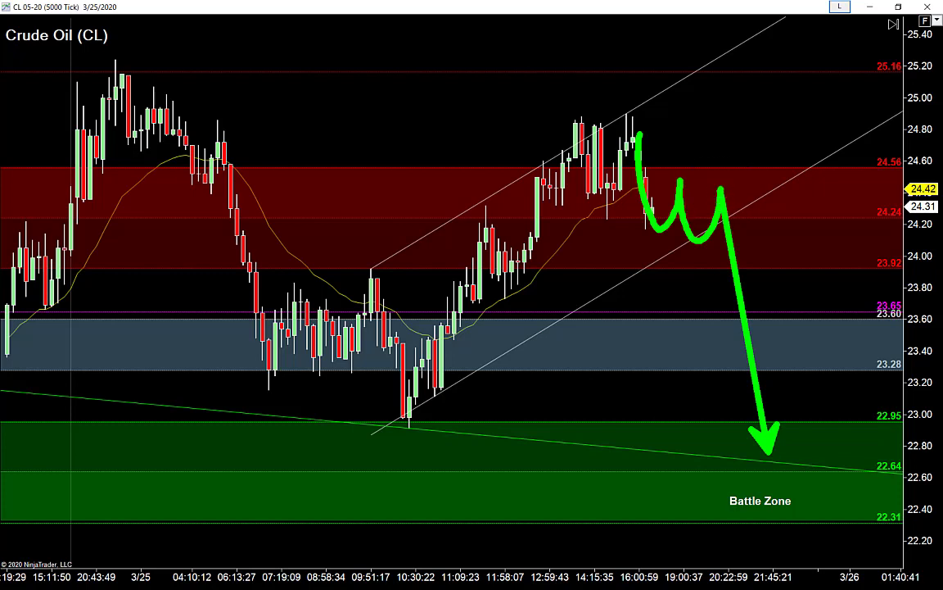
- Undo the green down arrow and underline the two dips with a red horizontal line at about 24.05
key(ctrl+z)
drag(639, 249, 728, 247)
key(ctrl+z)
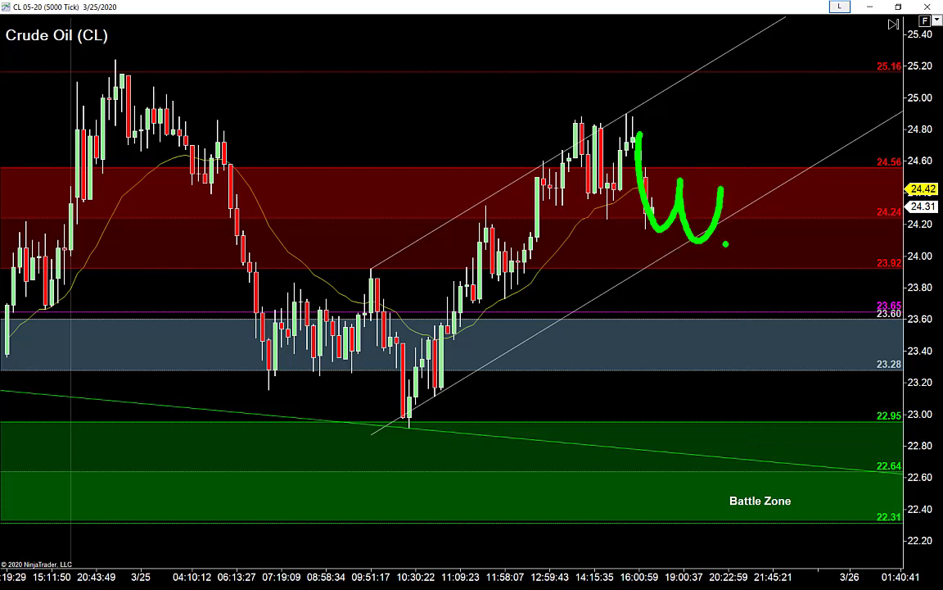
key(r)
drag(635, 245, 777, 245)
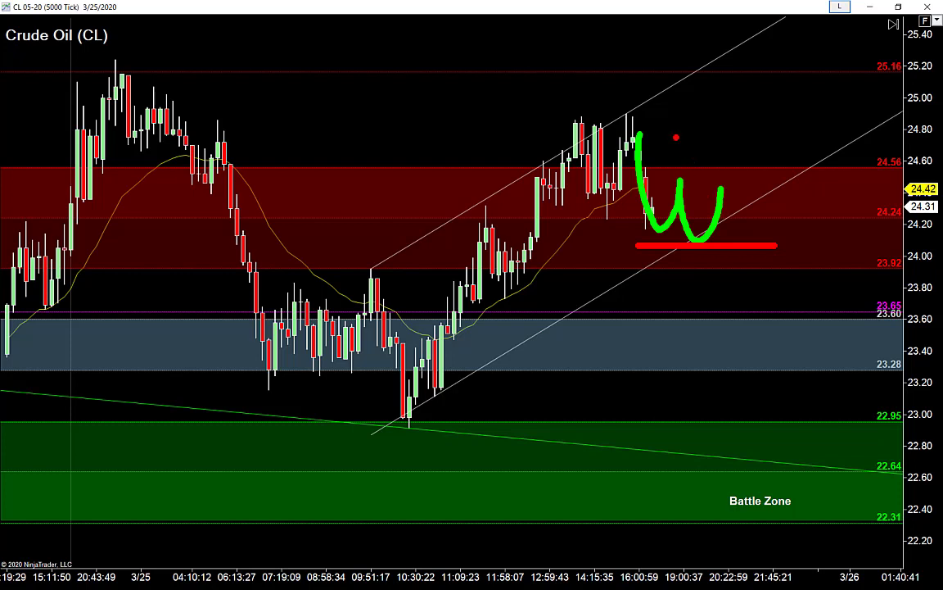
- Extend the green path below the red line with a pullback and a down arrow to about 22.90, marking the pullback's first high in red
key(g)
mouse_move(721, 188)
mouse_down()
mouse_move(747, 299)
mouse_move(763, 280)
mouse_move(777, 326)
mouse_move(799, 267)
mouse_move(754, 275)
mouse_move(795, 275)
mouse_move(854, 403)
mouse_up()
key(r)
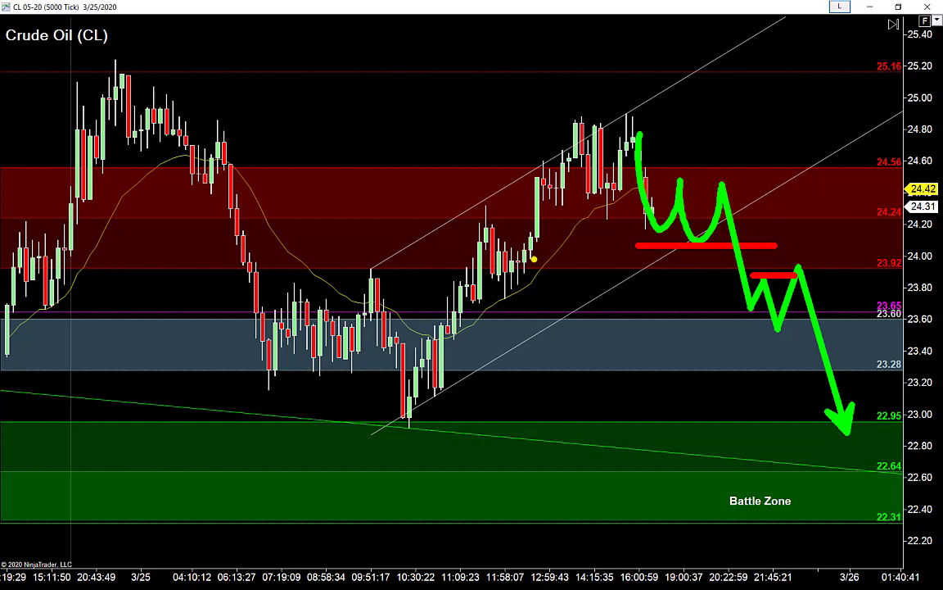
- Sketch a yellow moving-average curve over the projected path and mark the breakdown and the pullback high with pink circles and arrows
mouse_move(531, 262)
mouse_down()
mouse_move(622, 211)
mouse_move(869, 285)
mouse_up()
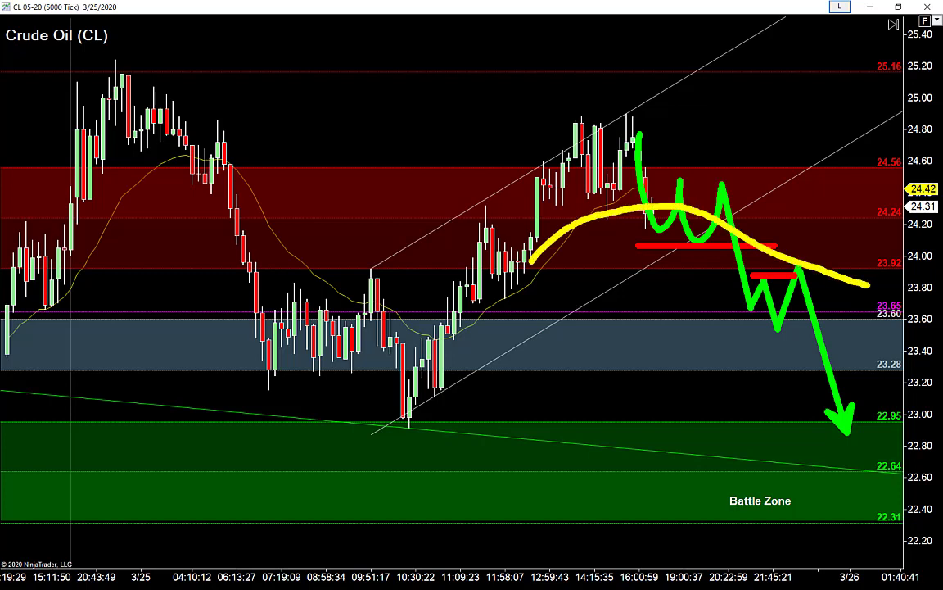
drag(801, 261, 800, 262)
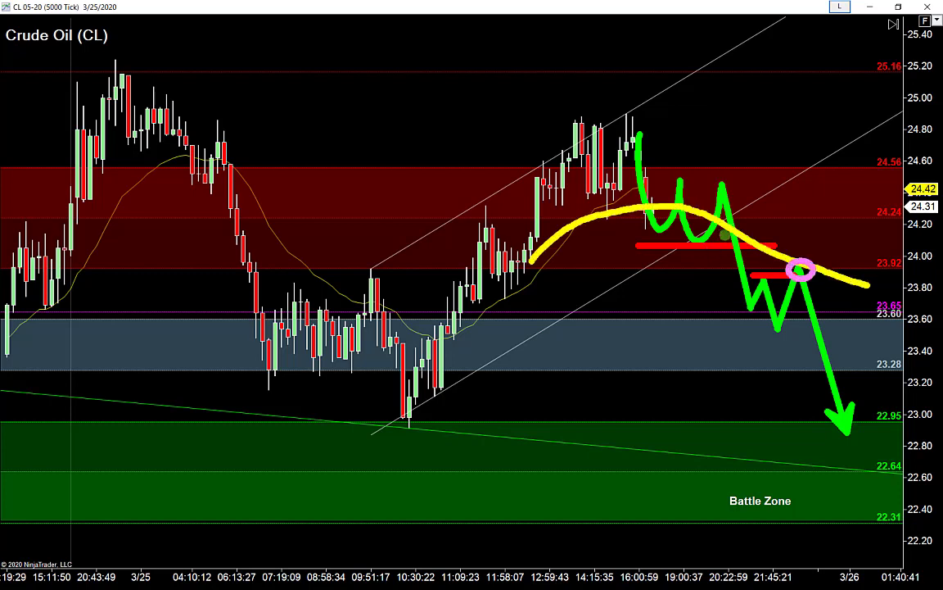
drag(732, 231, 731, 233)
drag(768, 199, 780, 168)
drag(818, 252, 880, 194)
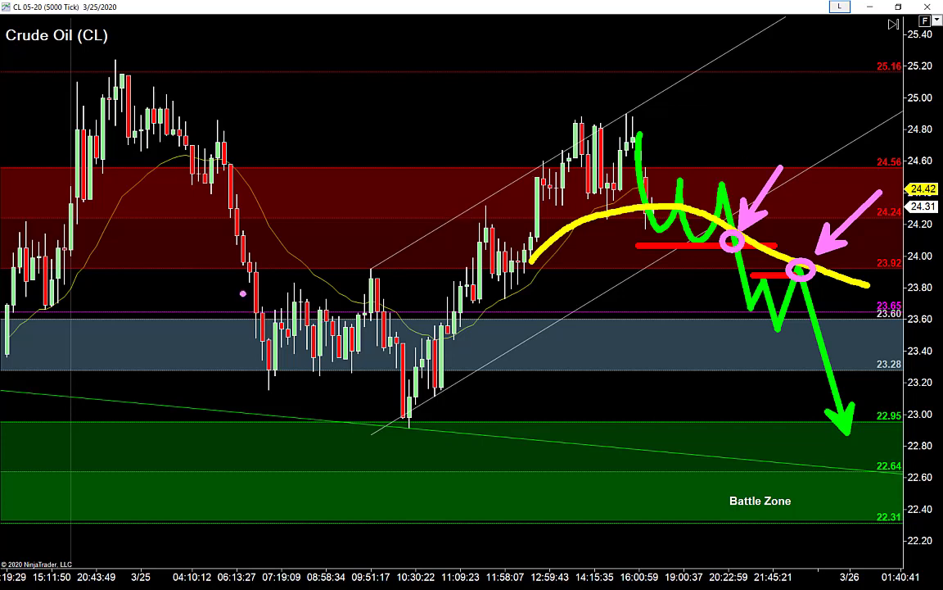
- Mark the earlier range's breakout high with a pink ellipse, red line and green arrow, and point two green arrows at the projected pullback high
mouse_move(204, 233)
mouse_down()
mouse_move(244, 299)
mouse_move(455, 427)
mouse_up()
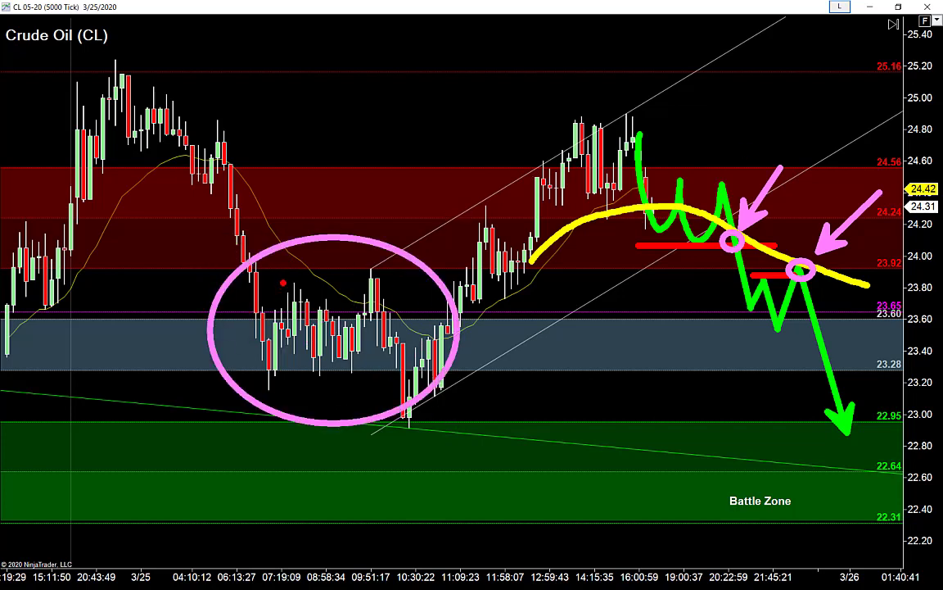
drag(281, 282, 370, 284)
drag(362, 195, 371, 246)
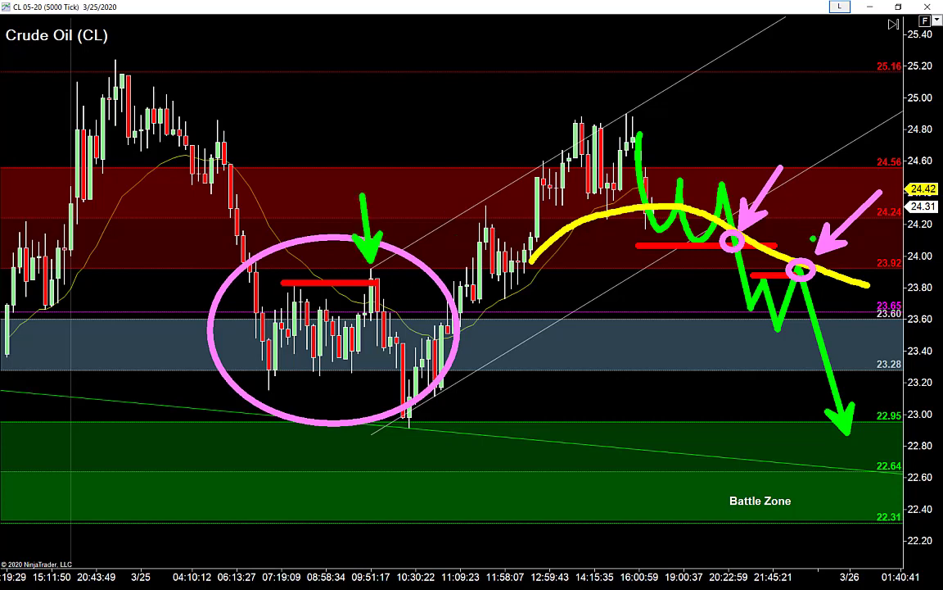
drag(856, 213, 816, 251)
drag(875, 238, 821, 247)
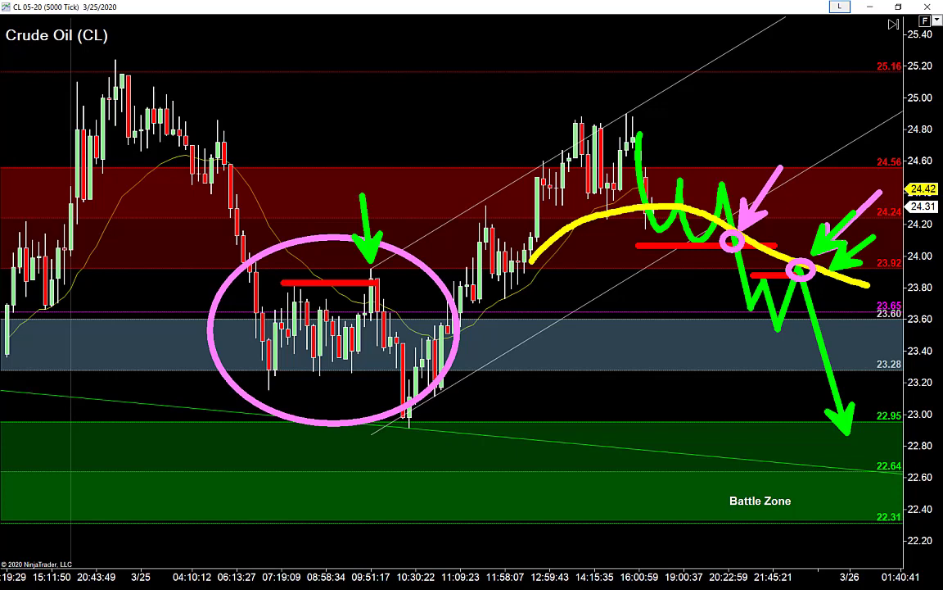
- Clear the markup, trace the earlier rise, decline and bounce in green, and mark the bounce high with a red line and down arrow
key(e)
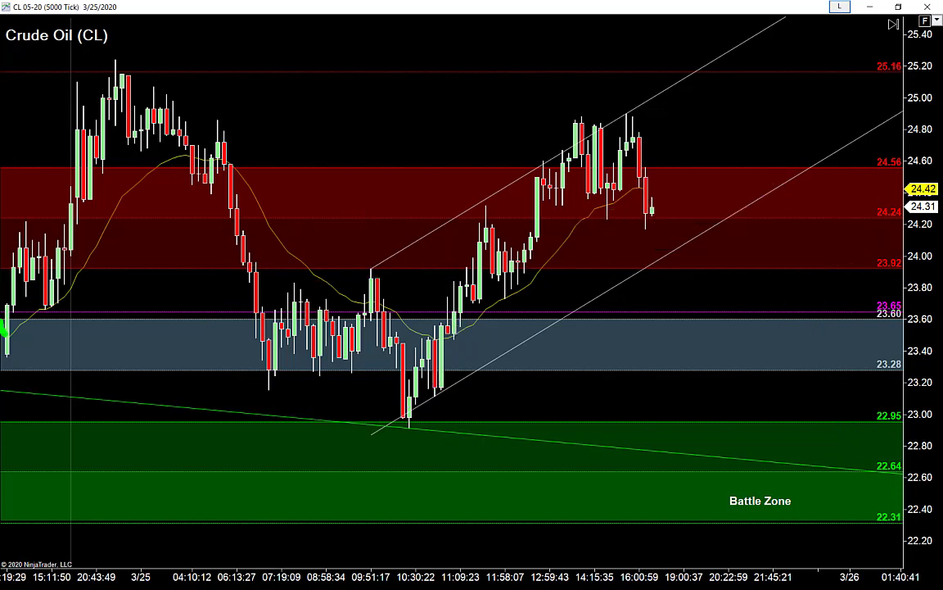
mouse_move(4, 331)
mouse_down()
mouse_move(121, 76)
mouse_move(157, 123)
mouse_move(209, 139)
mouse_move(286, 399)
mouse_move(361, 280)
mouse_up()
mouse_move(276, 285)
mouse_down()
mouse_move(362, 285)
mouse_move(367, 174)
mouse_up()
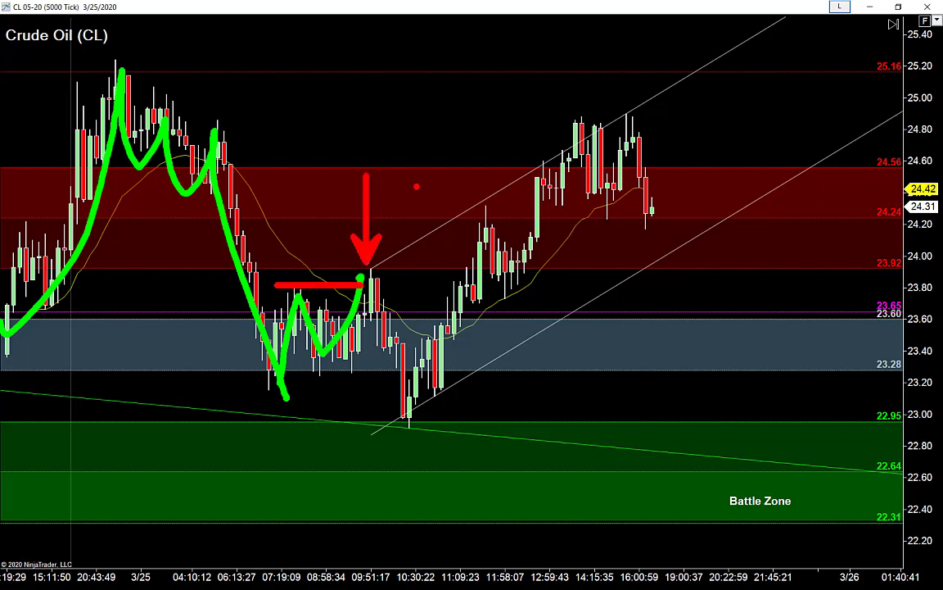
- Clear the markup and sketch a green rally line peaking at about 24.85, followed by one dip and a rebound
key(e)
key(g)
drag(507, 423, 629, 123)
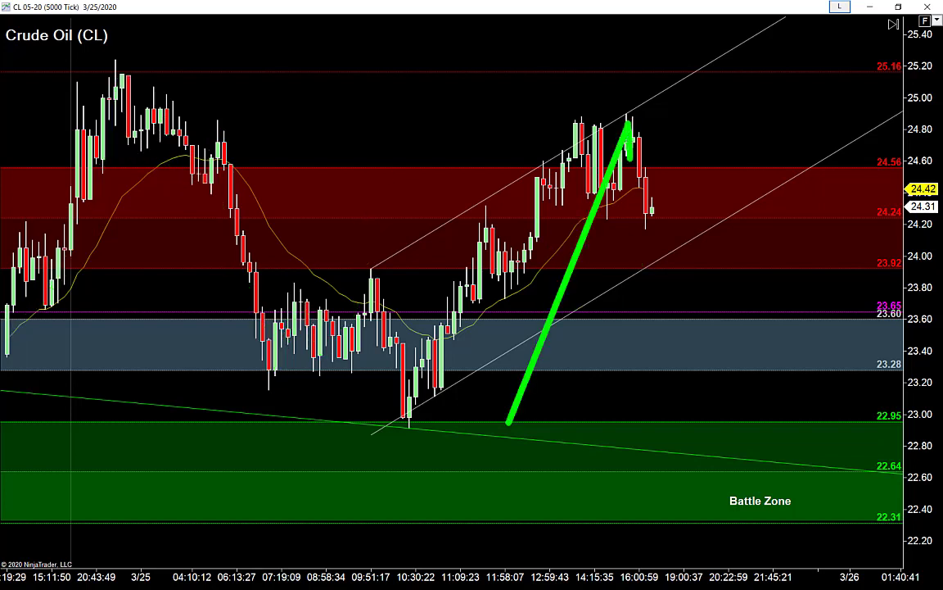
mouse_move(631, 160)
mouse_down()
mouse_move(663, 182)
mouse_move(712, 170)
mouse_up()
mouse_move(643, 181)
mouse_down()
mouse_move(712, 180)
mouse_move(706, 97)
mouse_up()
key(ctrl+z)
key(ctrl+z)
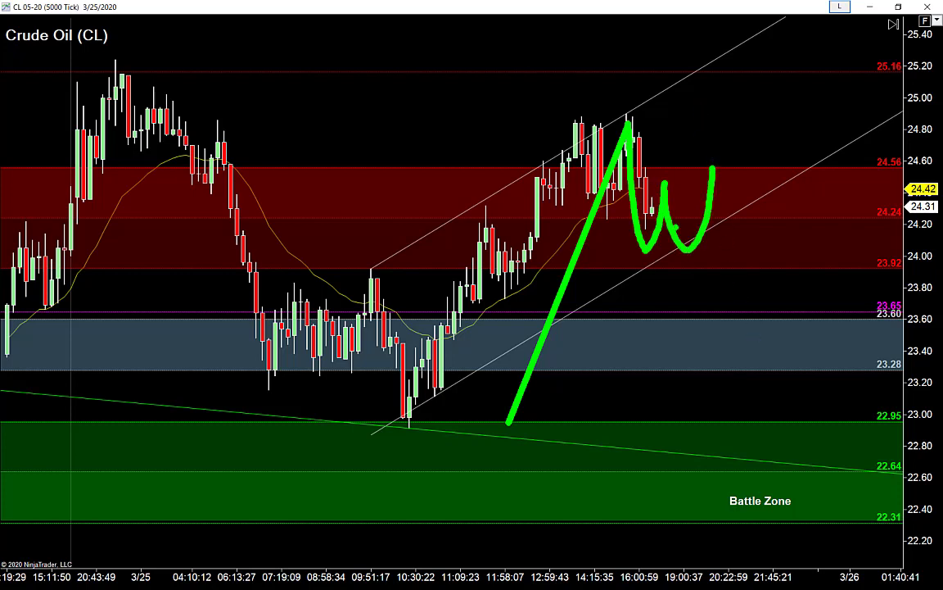
key(ctrl+z)
- Continue the green path through a second dip, a drop and a pullback above a line at about 23.78, ending in a down arrow at about 22.70
mouse_move(666, 182)
mouse_down()
mouse_move(701, 197)
mouse_move(741, 332)
mouse_move(755, 305)
mouse_move(774, 359)
mouse_move(809, 280)
mouse_up()
mouse_move(725, 291)
mouse_down()
mouse_move(790, 291)
mouse_move(873, 464)
mouse_up()
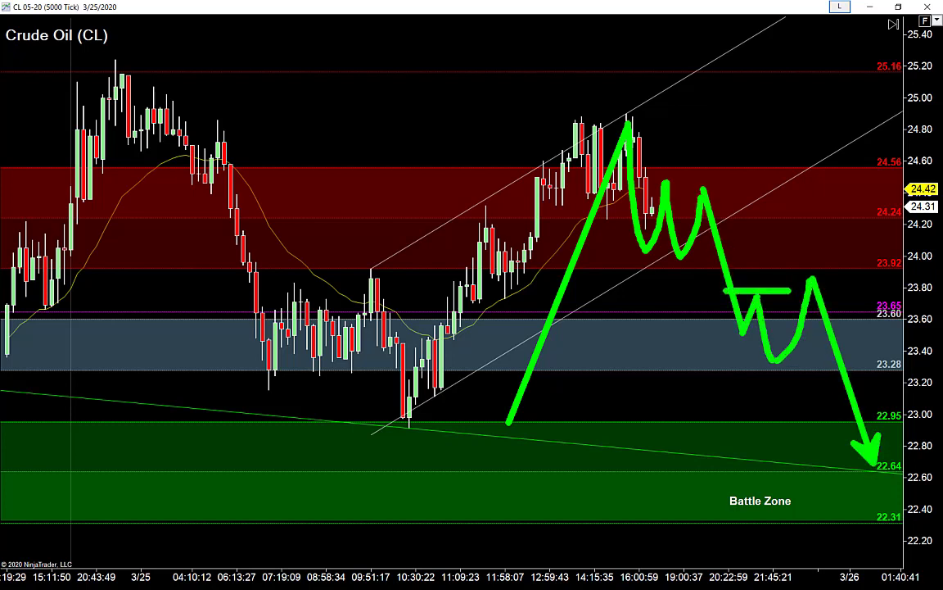
- Circle the projected pullback high in red, and draw a red line under the two dips with a mark where the path breaks it
key(r)
drag(803, 264, 827, 290)
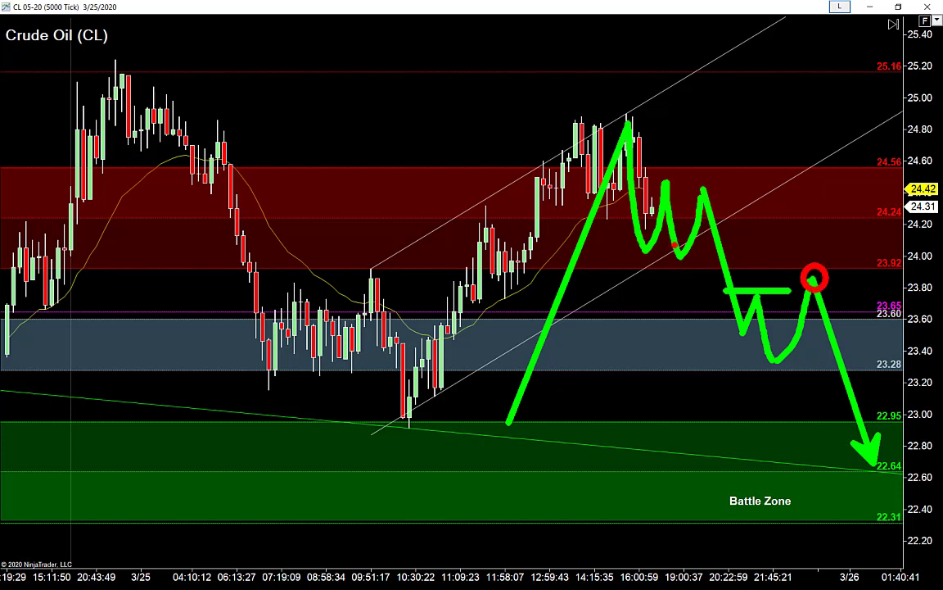
drag(617, 252, 771, 252)
drag(699, 243, 709, 246)
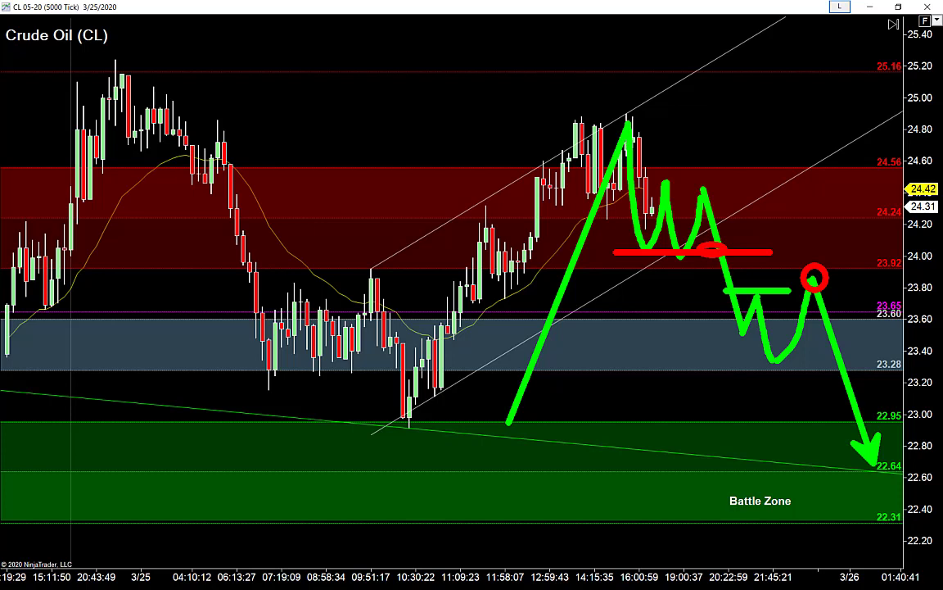
- Clear the markup and sketch the rally in green with a pullback to about 24.20 and an up arrow to about 25.30
key(e)
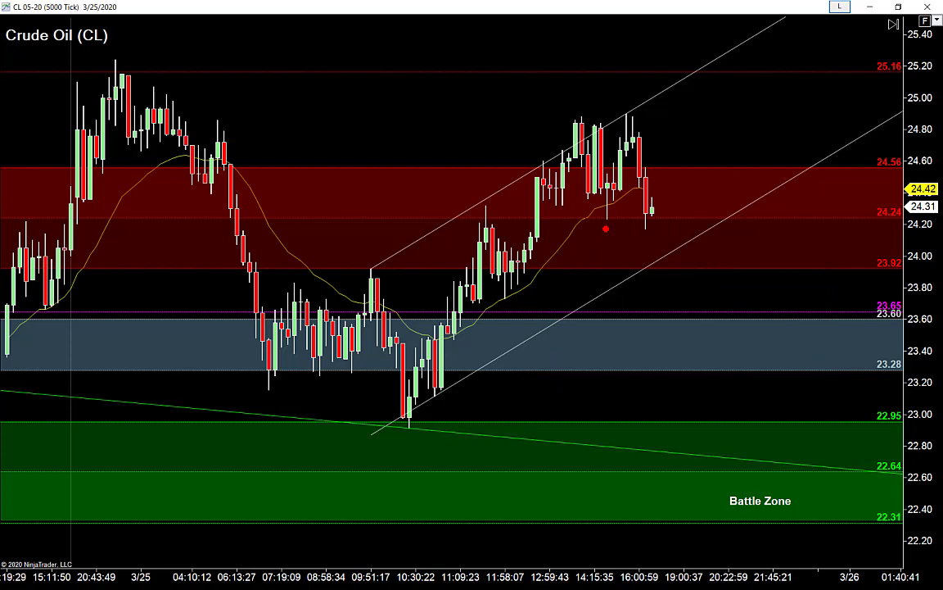
mouse_move(454, 398)
mouse_down()
mouse_move(616, 123)
mouse_move(677, 225)
mouse_up()
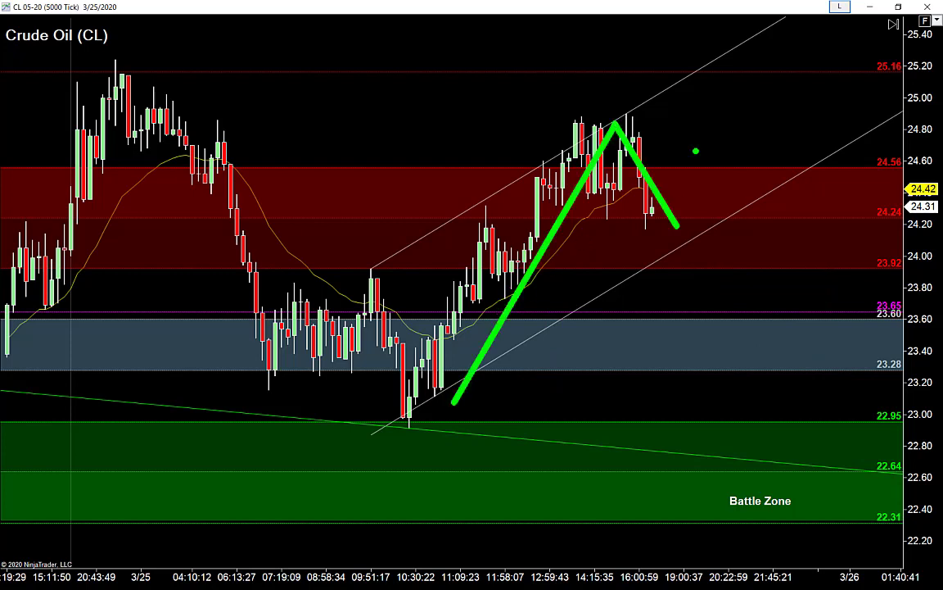
drag(713, 46, 674, 223)
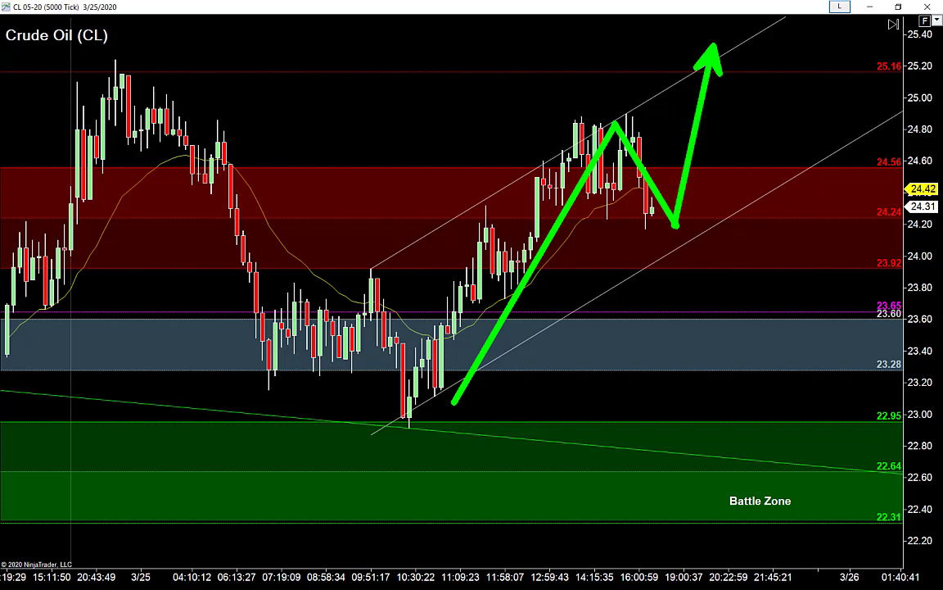
- Clear the markup and redraw the green rally with its pullback reaching the lower channel line and an up arrow to about 25.45
key(e)
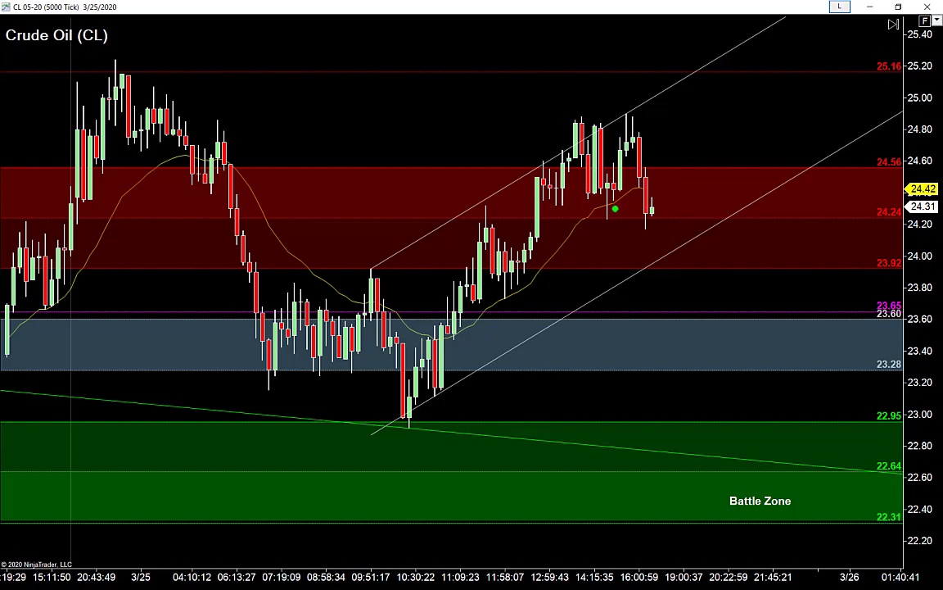
mouse_move(465, 399)
mouse_down()
mouse_move(557, 153)
mouse_move(610, 124)
mouse_move(680, 233)
mouse_up()
drag(721, 50, 749, 52)
drag(682, 239, 737, 23)
- Add three yellow arrows pointing at successively higher spots along the rising green arrow
drag(657, 80, 688, 139)
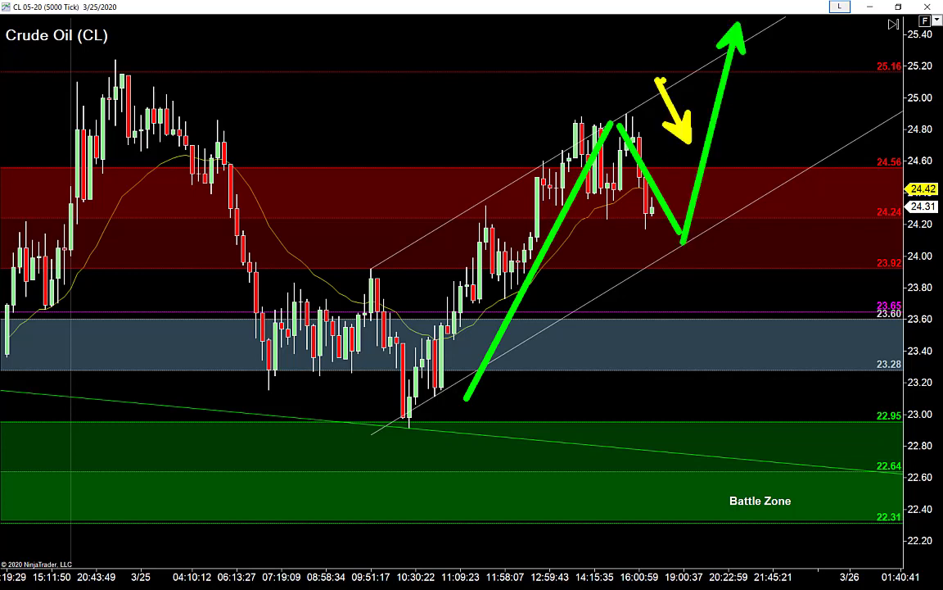
drag(674, 57, 695, 89)
drag(692, 29, 699, 53)
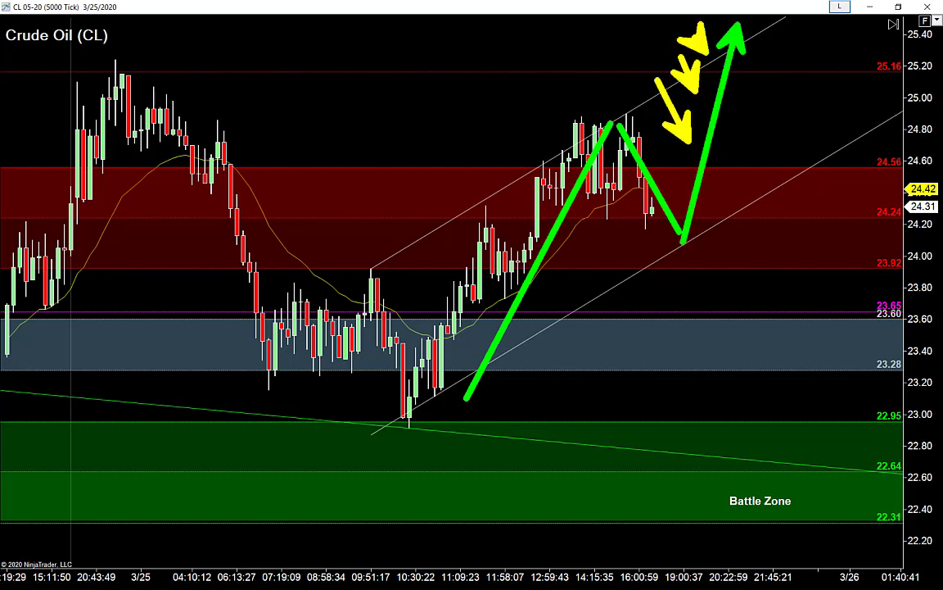
- Clear the markup and sketch a green zigzag up to about 24.80, down to about 24.10 and up to about 25.40
key(e)
mouse_move(447, 423)
mouse_down()
mouse_move(564, 196)
mouse_move(590, 125)
mouse_up()
drag(591, 127, 674, 239)
drag(674, 239, 730, 31)
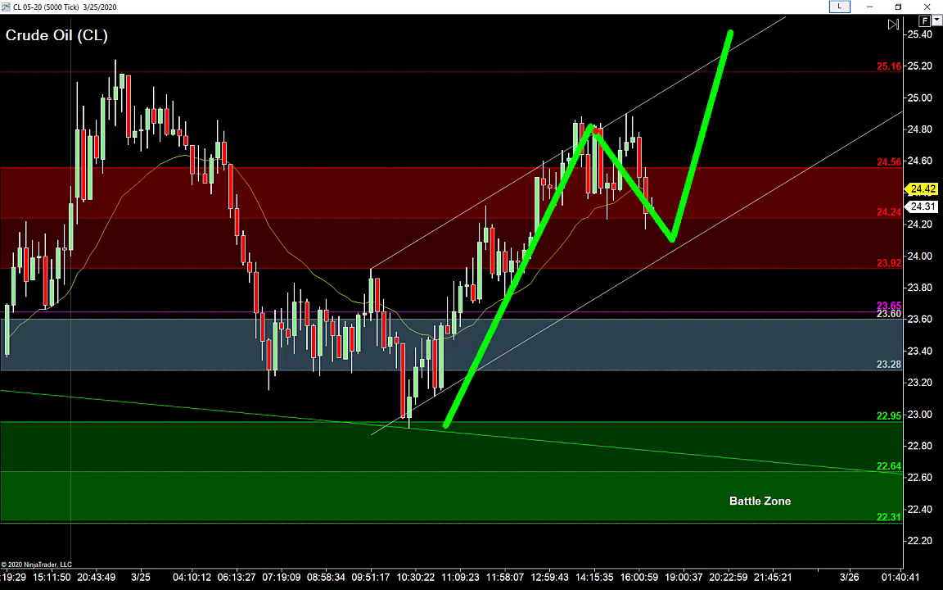
- Draw red channel lines along the zigzag's highs and from its low, and extend the green path down to the lower red line
key(r)
drag(564, 152, 729, 25)
mouse_move(662, 262)
mouse_down()
mouse_move(838, 76)
mouse_move(868, 80)
mouse_up()
drag(731, 31, 793, 144)
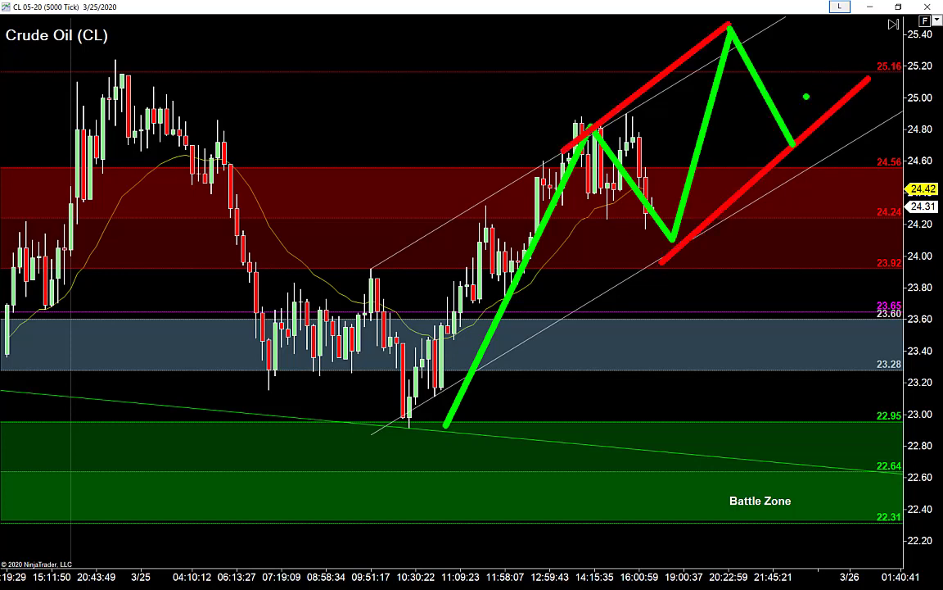
- Draw a green up arrow off the lower red channel line and circle the touch point in yellow
mouse_move(833, 10)
mouse_down()
mouse_move(793, 145)
mouse_move(809, 166)
mouse_up()
key(y)
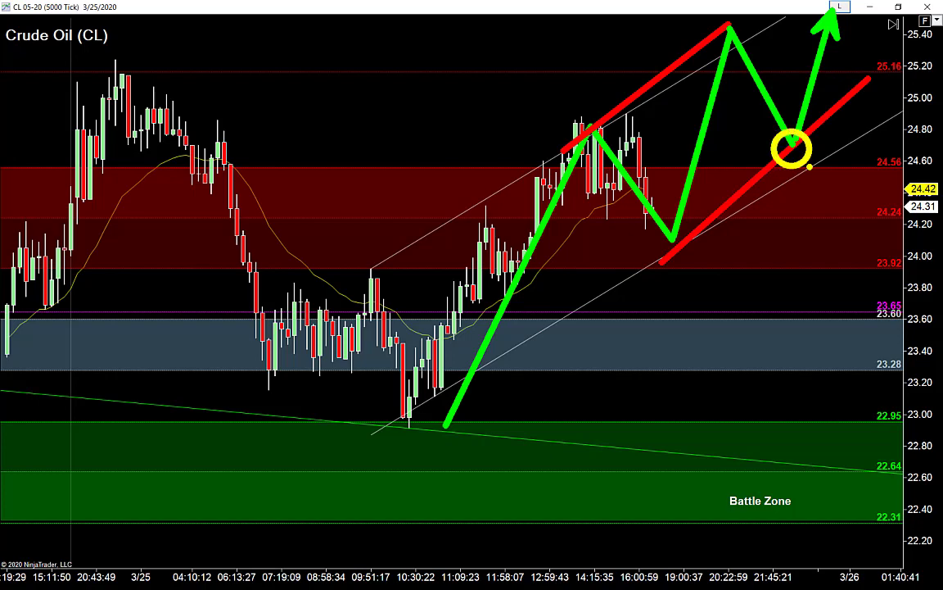
- Leave markup mode and zoom the chart out in time and price to examine the levels from 20.00 to 28.49
key(Escape)
key(ctrl+Down)
key(ctrl+Down)
key(ctrl+Down)
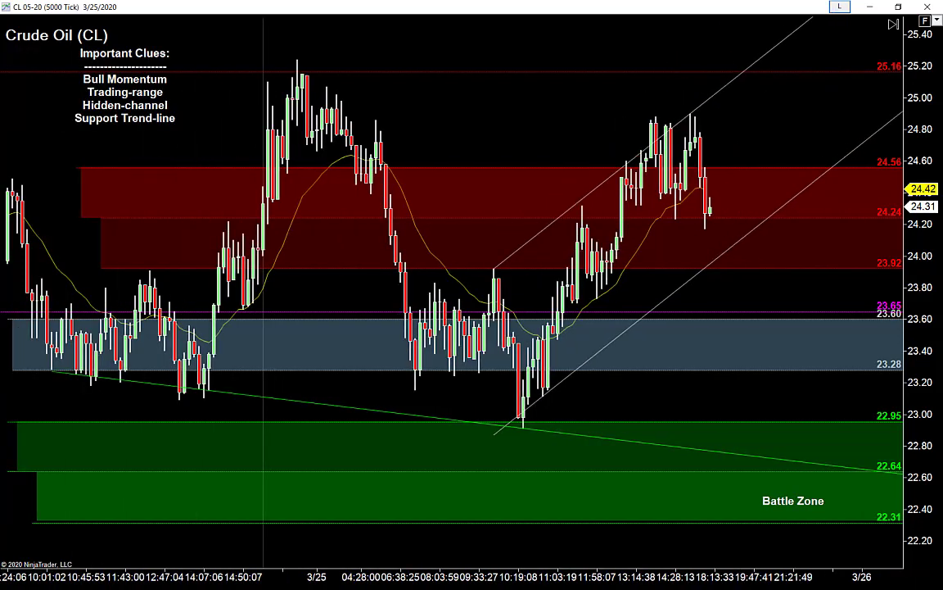
drag(919, 151, 920, 281)
key(ctrl+Down)
key(ctrl+Down)
key(ctrl+Down)
key(ctrl+Down)
key(ctrl+Down)
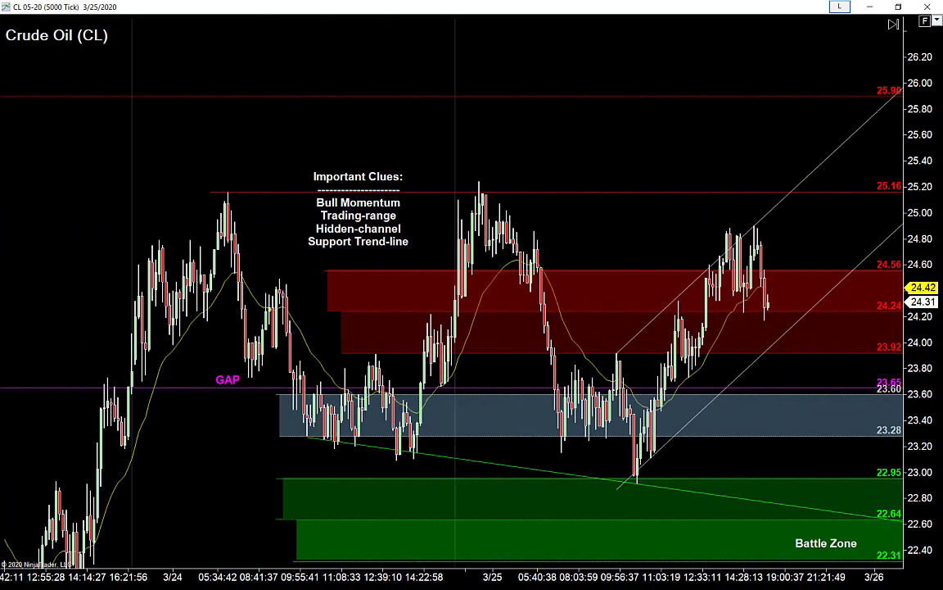
scroll(907, 280, up, 5)
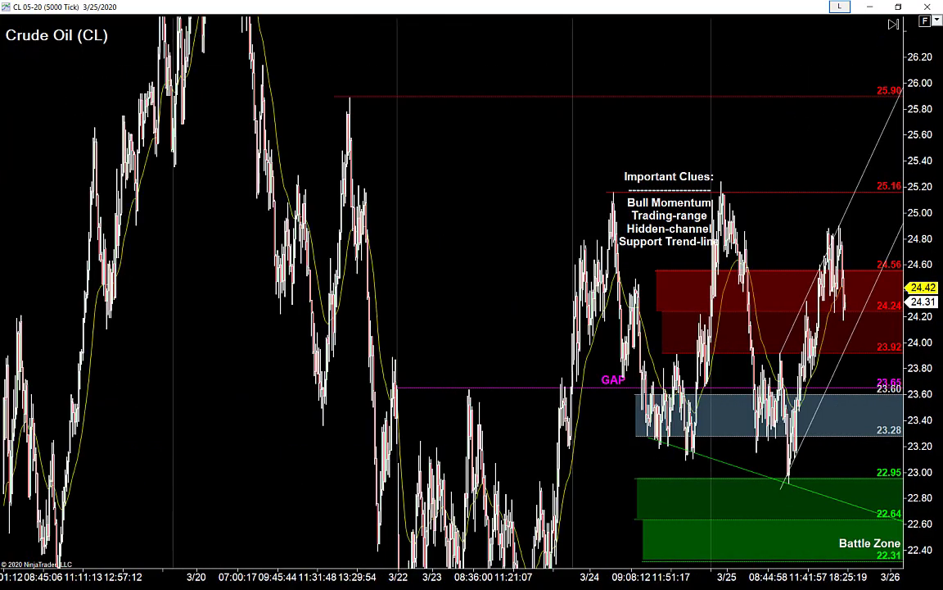
drag(920, 246, 919, 328)
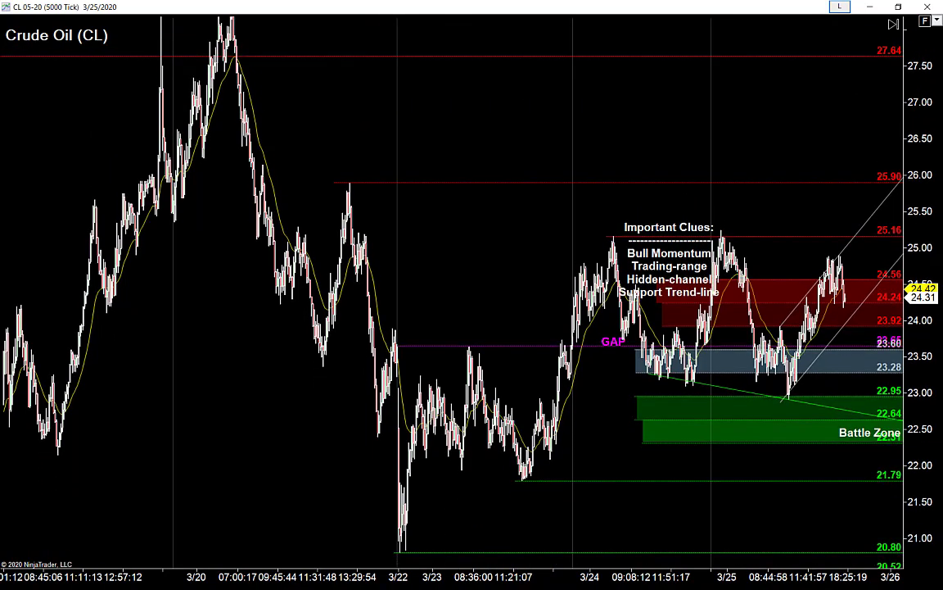
drag(908, 313, 907, 326)
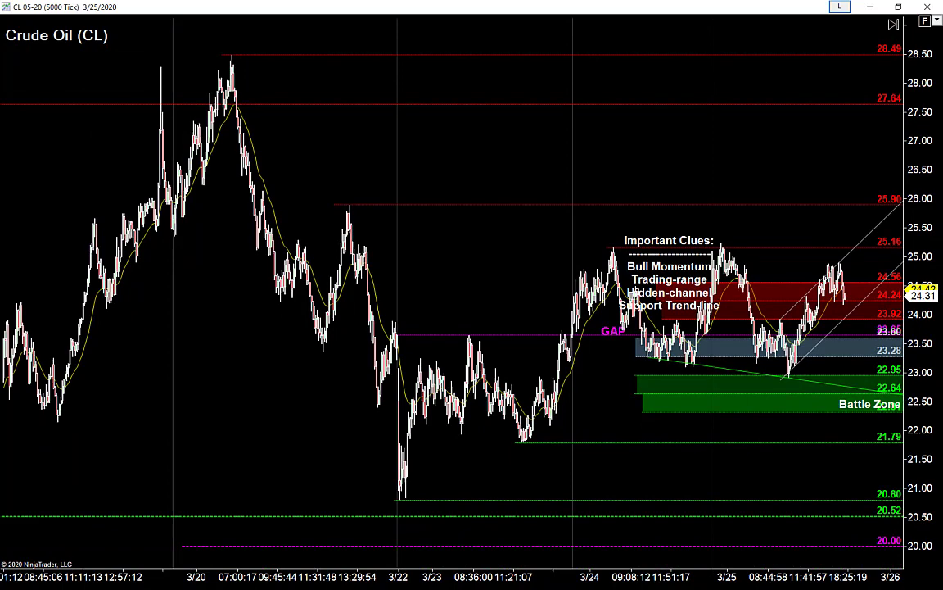
- Zoom back in to examine the 3/25 price action between the 25.90 and 21.79 levels
key(ctrl+Up)
key(ctrl+Up)
key(ctrl+Up)
key(ctrl+Up)
key(ctrl+Up)
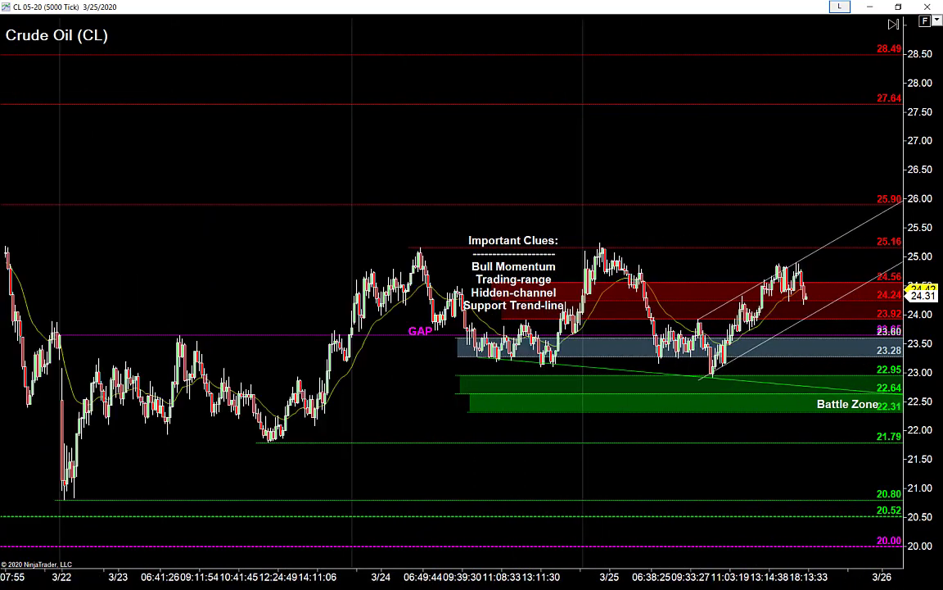
drag(909, 326, 909, 287)
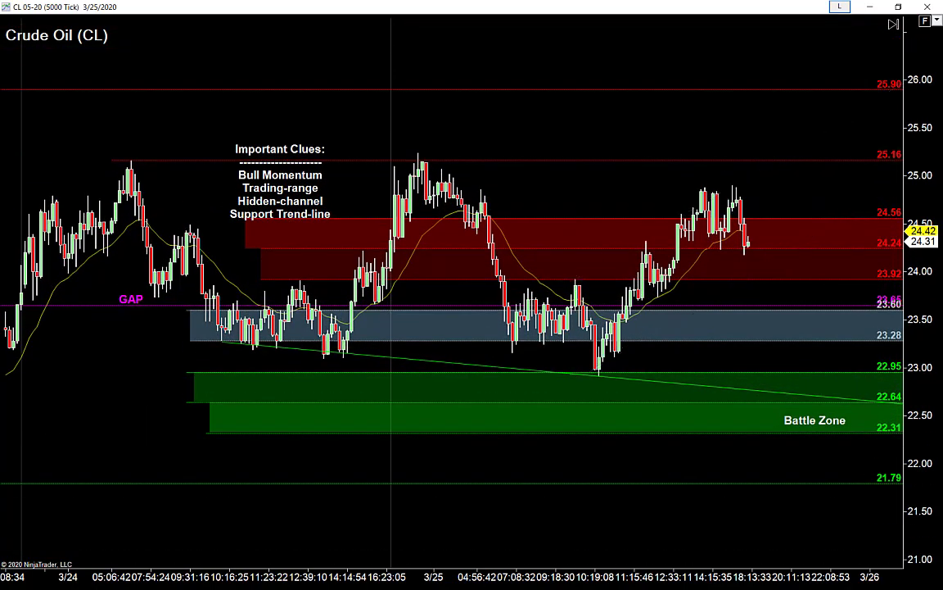
key(ctrl+Up)
key(ctrl+Up)
key(ctrl+Up)
drag(491, 270, 442, 295)
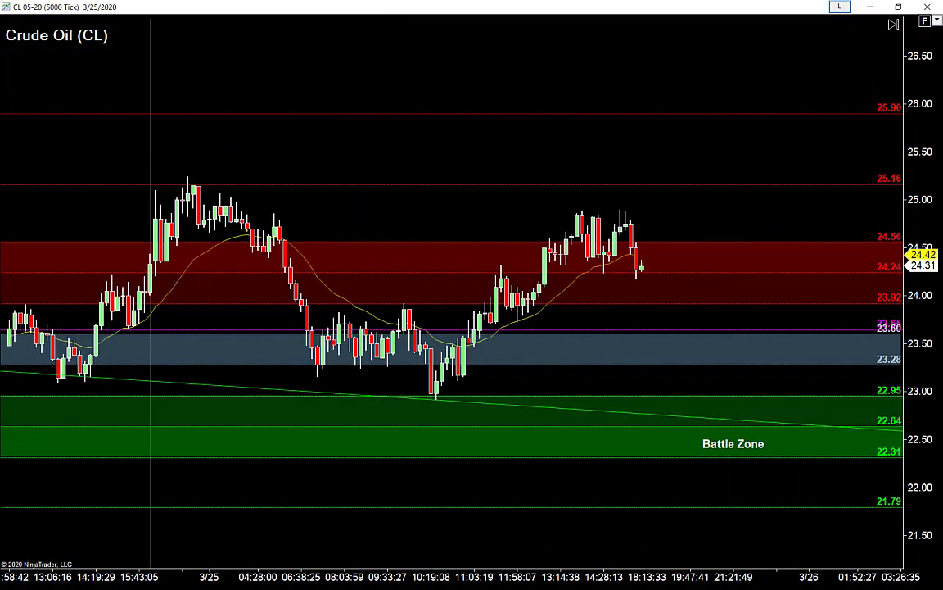
- Draw a green zigzag from about 23.00 up to about 25.75 and bound it with two rising yellow channel lines
drag(922, 328, 922, 260)
mouse_move(481, 421)
mouse_down()
mouse_move(589, 191)
mouse_move(640, 271)
mouse_move(687, 86)
mouse_up()
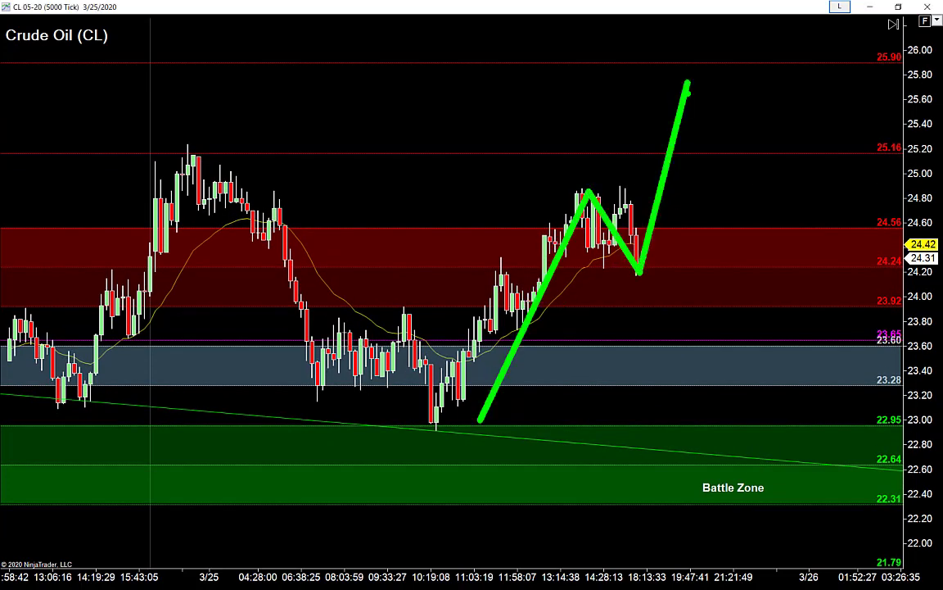
drag(560, 205, 711, 51)
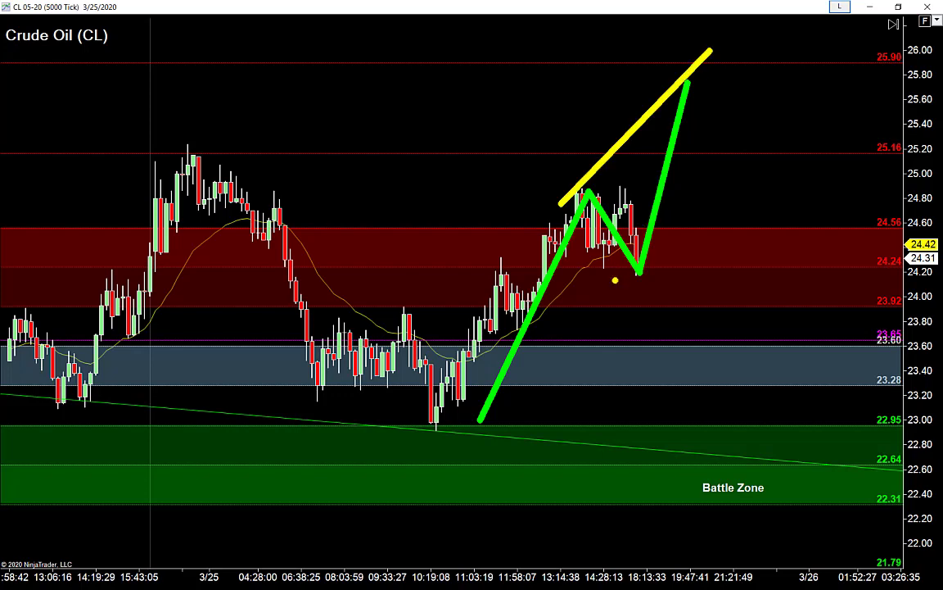
mouse_move(604, 323)
mouse_down()
mouse_move(695, 239)
mouse_move(800, 109)
mouse_up()
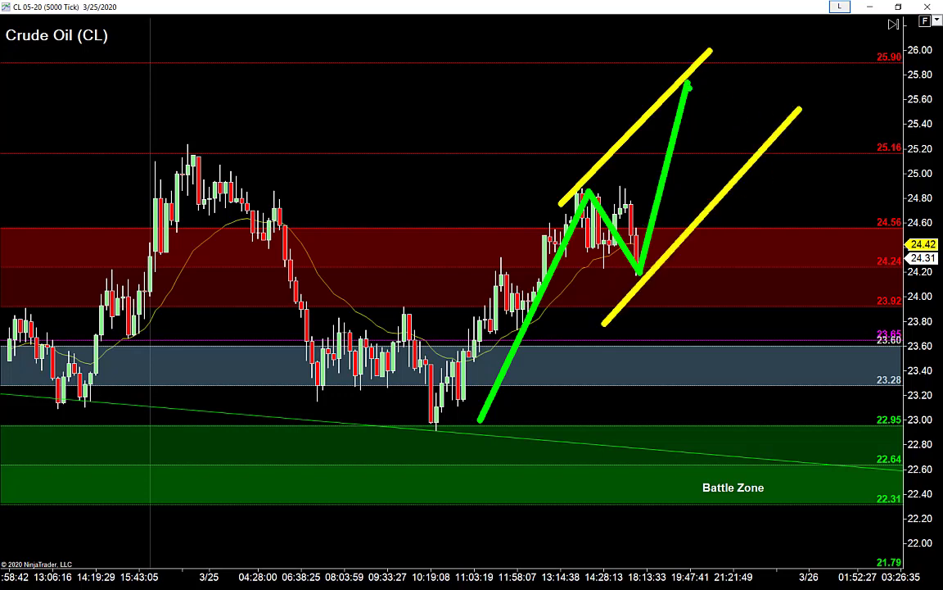
- Extend the green path down to the lower yellow line and up as an arrow above 25.90, circling the touch point in pink
mouse_move(686, 84)
mouse_down()
mouse_move(737, 168)
mouse_move(769, 28)
mouse_up()
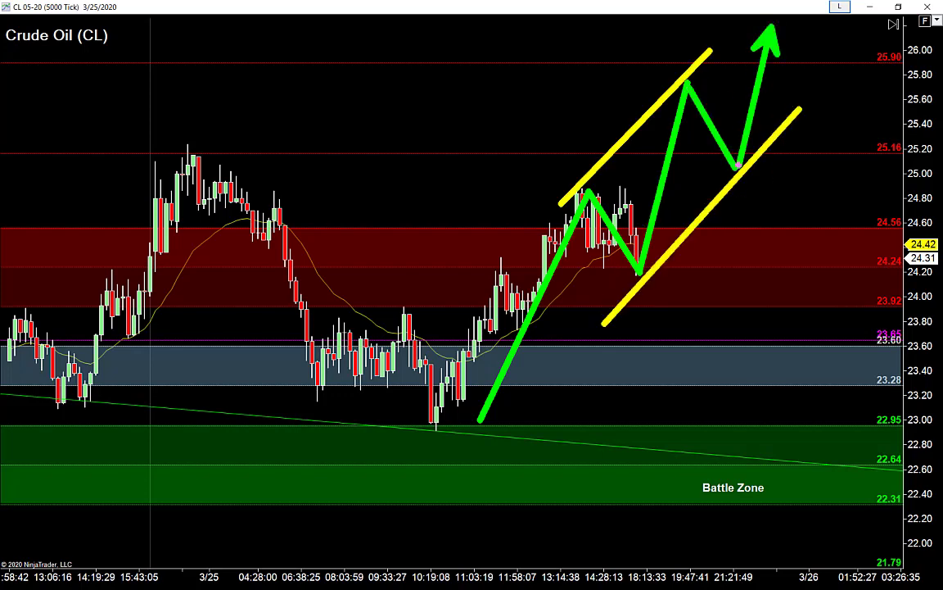
mouse_move(737, 166)
mouse_down()
mouse_move(725, 176)
mouse_move(737, 156)
mouse_up()
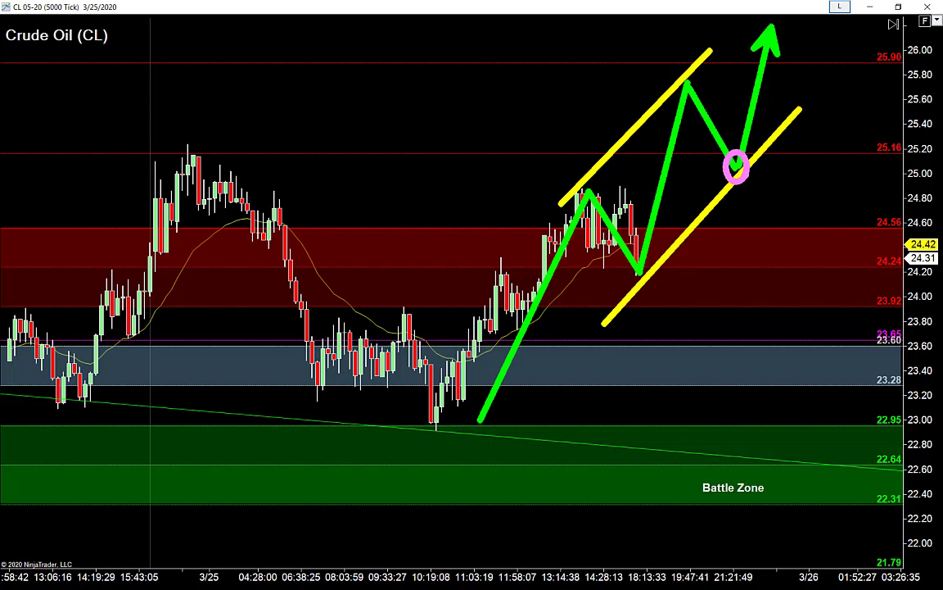
- Sketch a separate rising yellow line above the 3/25 candles, with a green path dropping onto it, bouncing and returning
key(y)
key(b)
drag(314, 241, 557, 81)
key(y)
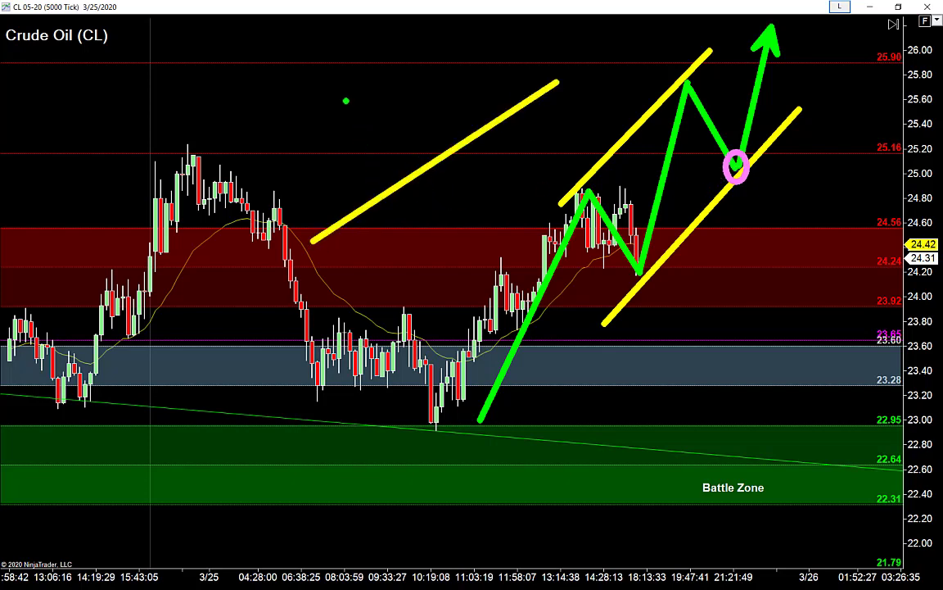
drag(325, 44, 382, 189)
mouse_move(382, 189)
mouse_down()
mouse_move(402, 131)
mouse_move(424, 176)
mouse_up()
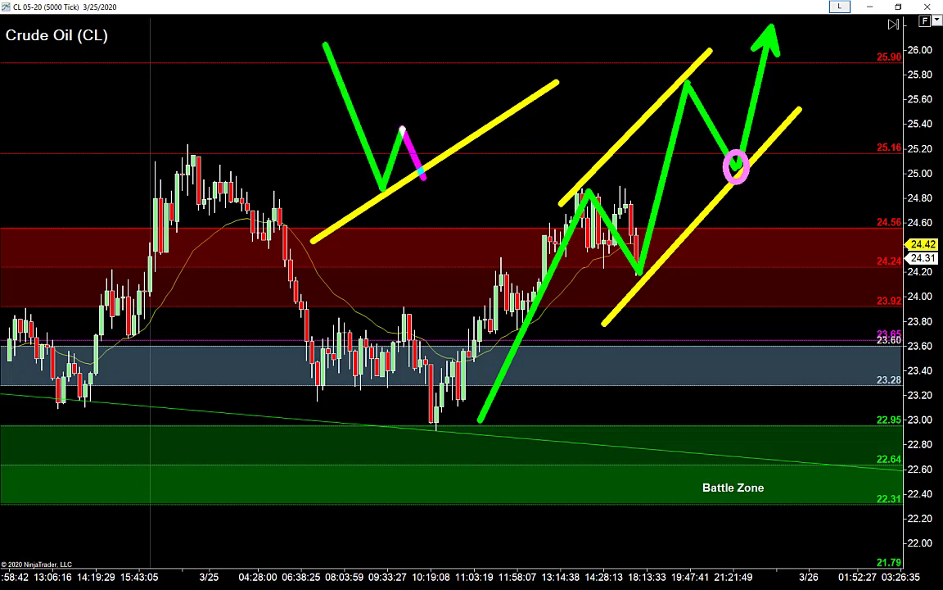
- Draw a red horizontal line at about 25.40 and extend the green path above it, back to it, and into an up arrow
key(r)
drag(362, 123, 498, 123)
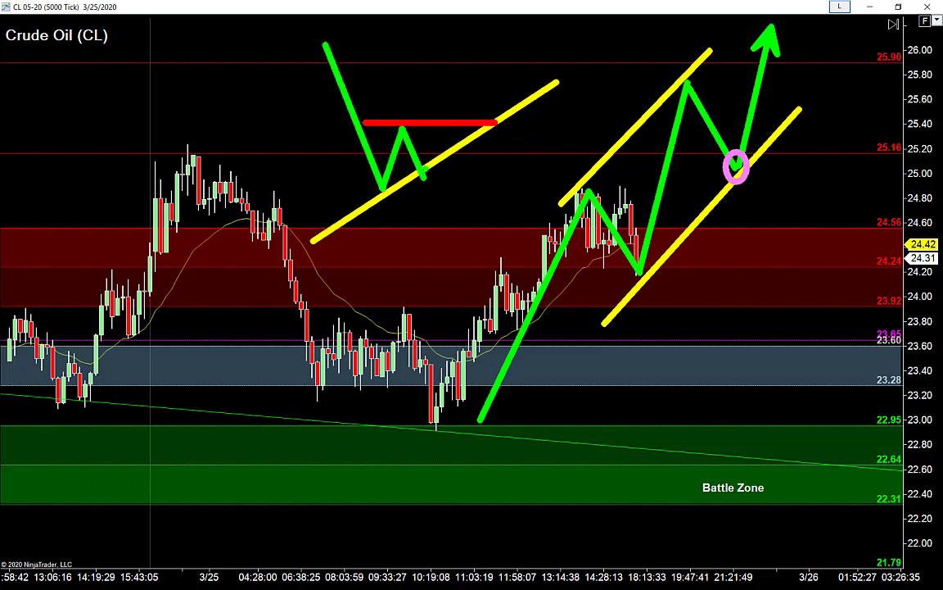
mouse_move(424, 176)
mouse_down()
mouse_move(447, 88)
mouse_move(475, 105)
mouse_move(479, 127)
mouse_move(515, 18)
mouse_up()
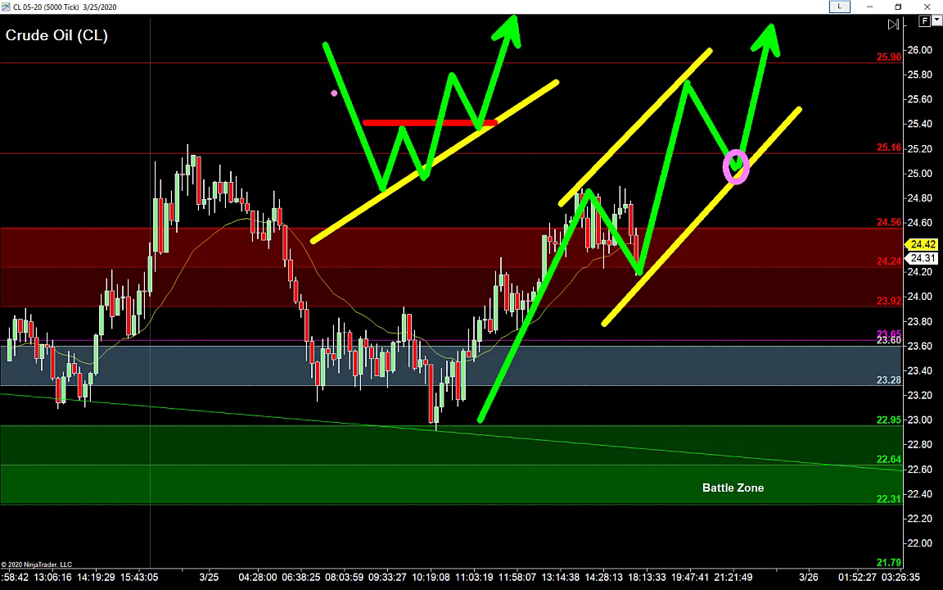
- Circle the inset pattern in pink and point pink arrows at the circled channel touch and at the inset's second low
drag(313, 51, 555, 220)
drag(835, 245, 750, 184)
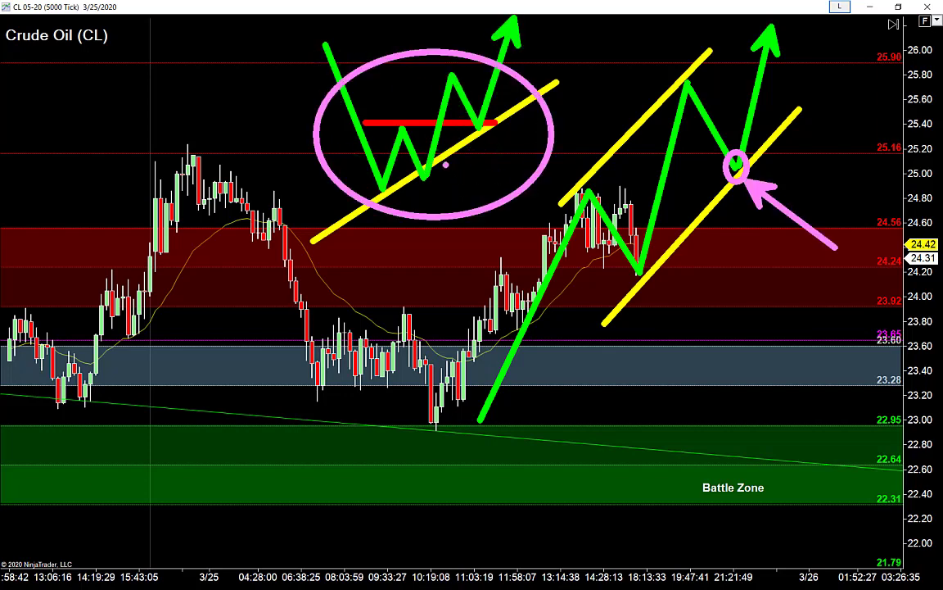
drag(501, 234, 447, 163)
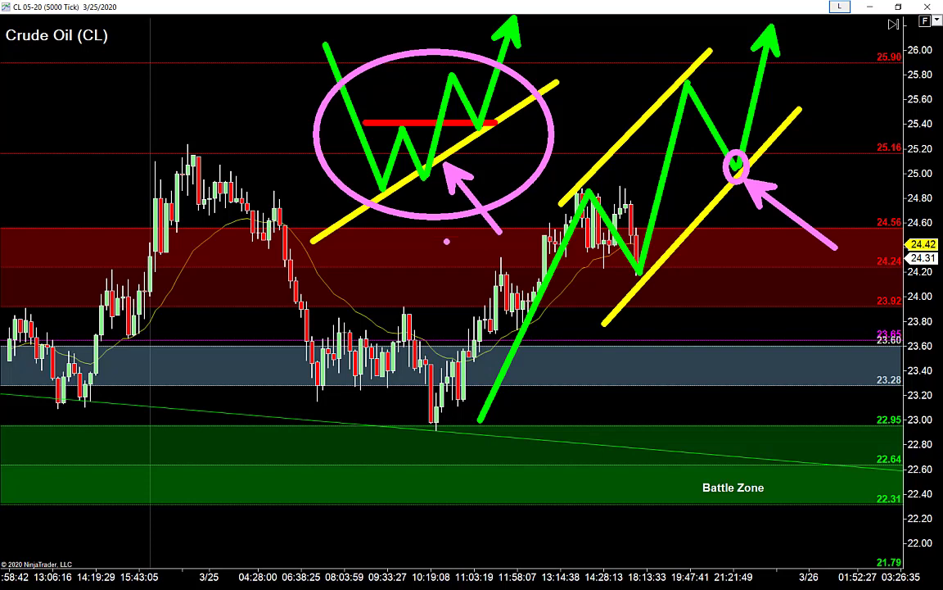
- Circle the double bottom before 3/25 in pink and trace it with a green path ending in an up arrow and a red neckline
drag(1, 265, 206, 449)
mouse_move(18, 270)
mouse_down()
mouse_move(49, 393)
mouse_move(68, 348)
mouse_move(95, 352)
mouse_move(134, 334)
mouse_move(176, 163)
mouse_move(182, 183)
mouse_up()
drag(56, 337, 156, 338)
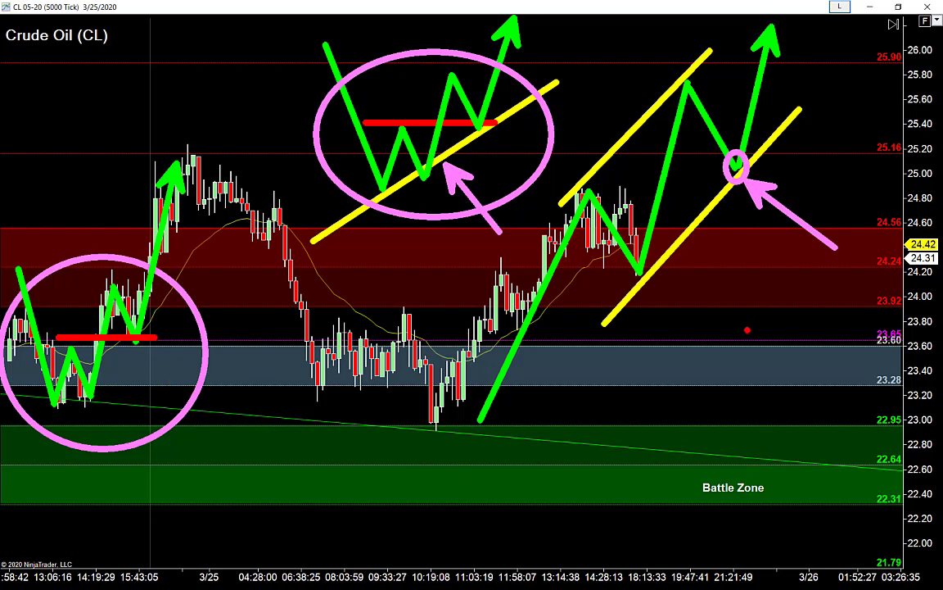
- Point three red arrows at the pink-circled touch point on the lower yellow channel line
drag(742, 212, 774, 284)
drag(733, 177, 771, 226)
drag(763, 162, 813, 187)
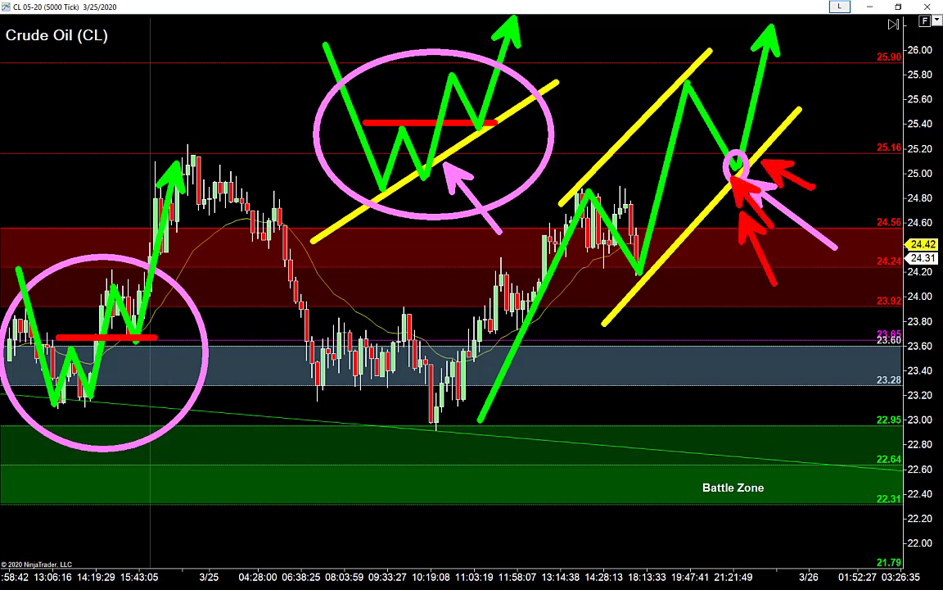
- Clear all markup and draw a green line from the latest low near 24.15 up to about 25.75
key(e)
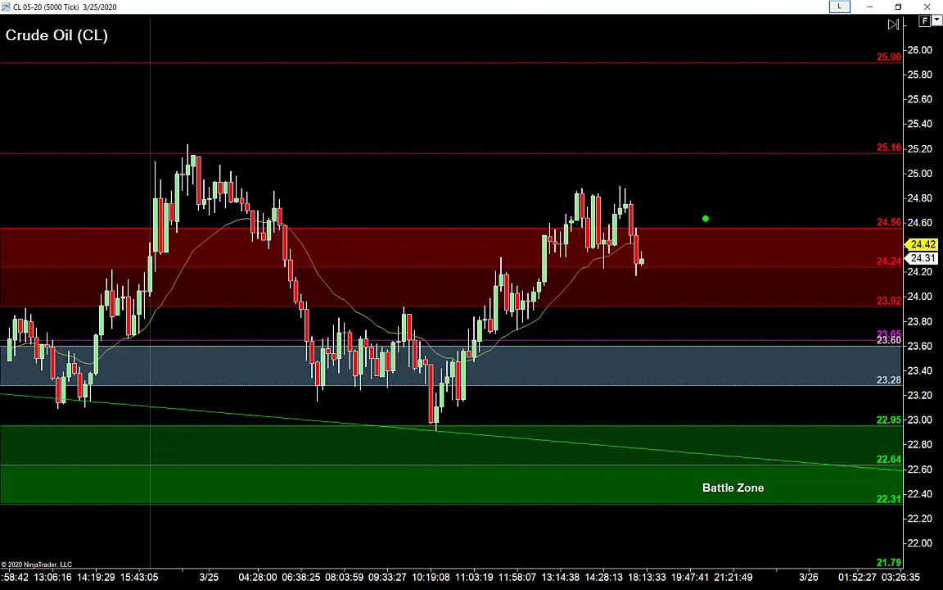
drag(642, 276, 688, 80)
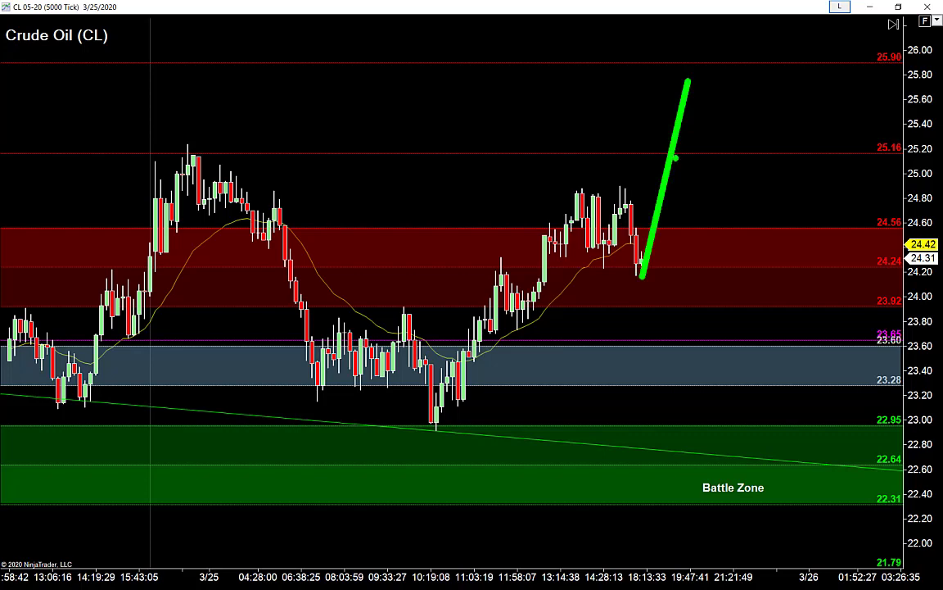
key(y)
drag(662, 97, 643, 185)
key(ctrl+z)
- Add a green pullback to about 25.30 and a rising yellow curve from about 24.20 to about 25.50
key(p)
drag(688, 82, 716, 135)
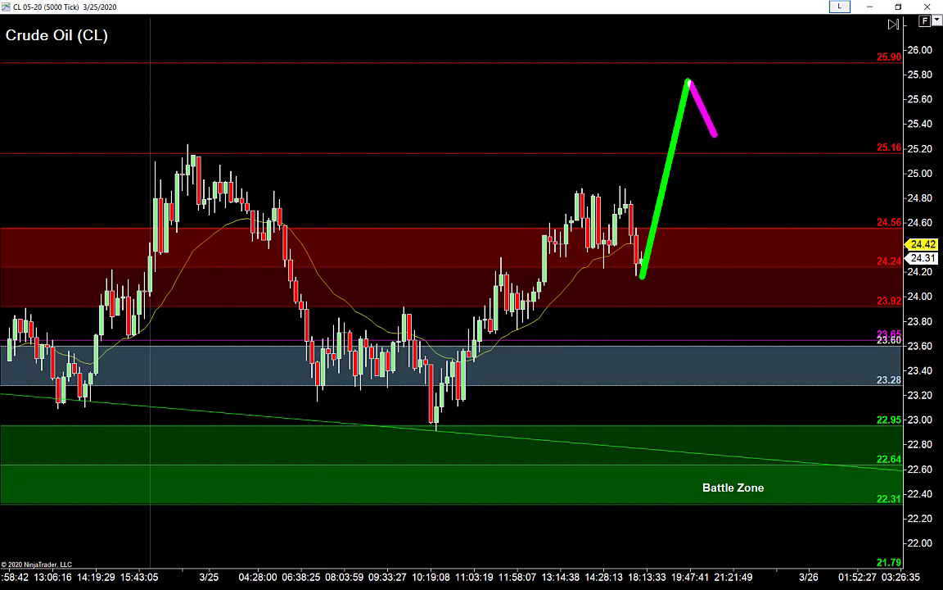
key(y)
drag(632, 272, 776, 114)
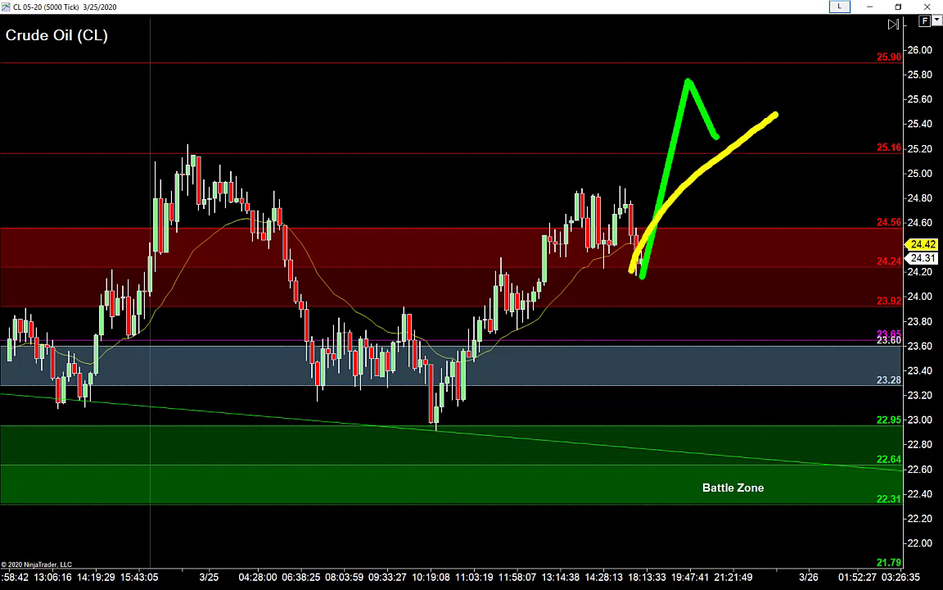
- Extend the green path to a second high near 25.90 and an up arrow off a red line near 25.25, circling the retest in pink
drag(717, 135, 741, 62)
drag(652, 88, 762, 49)
key(ctrl+z)
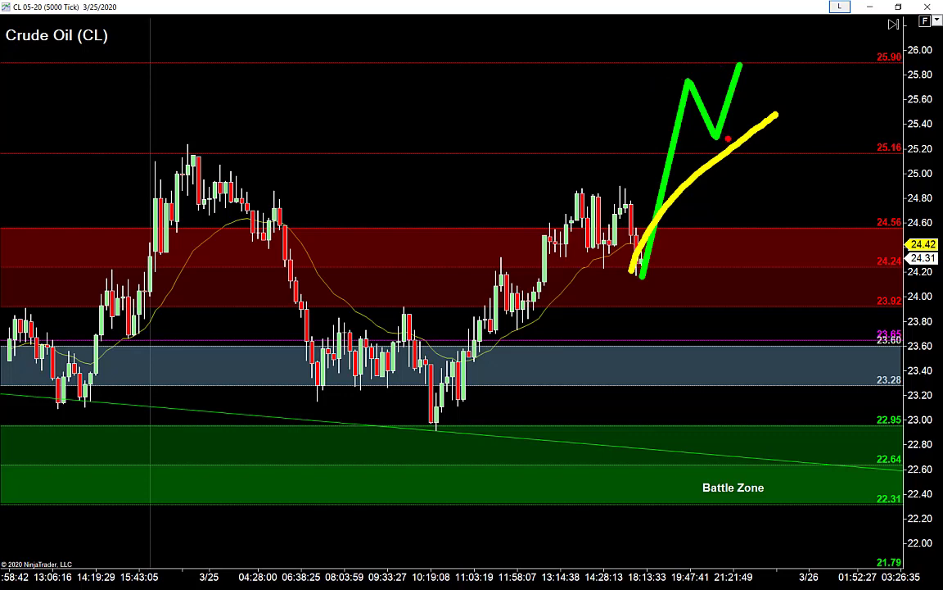
drag(702, 144, 815, 144)
mouse_move(742, 64)
mouse_down()
mouse_move(775, 153)
mouse_move(796, 43)
mouse_up()
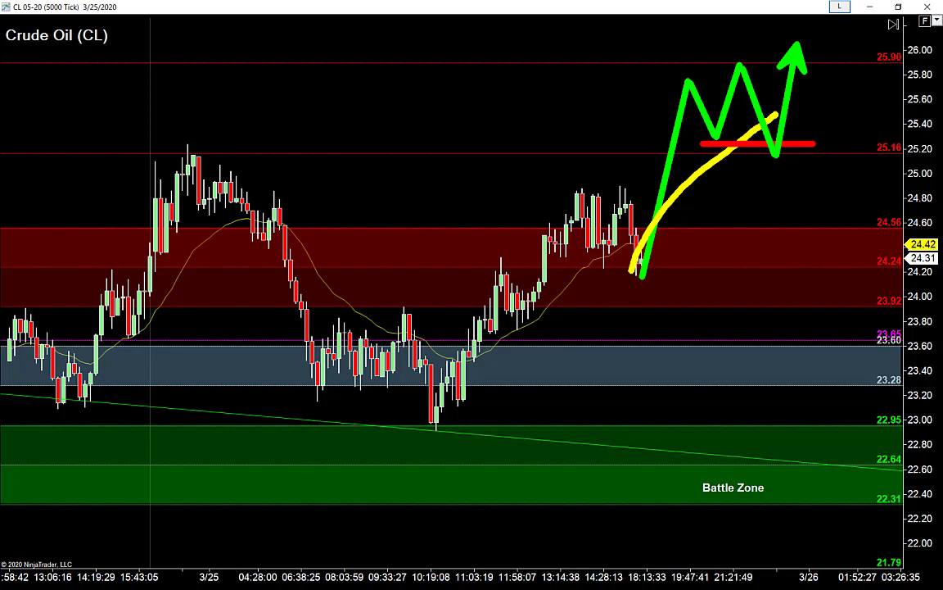
drag(776, 140, 787, 165)
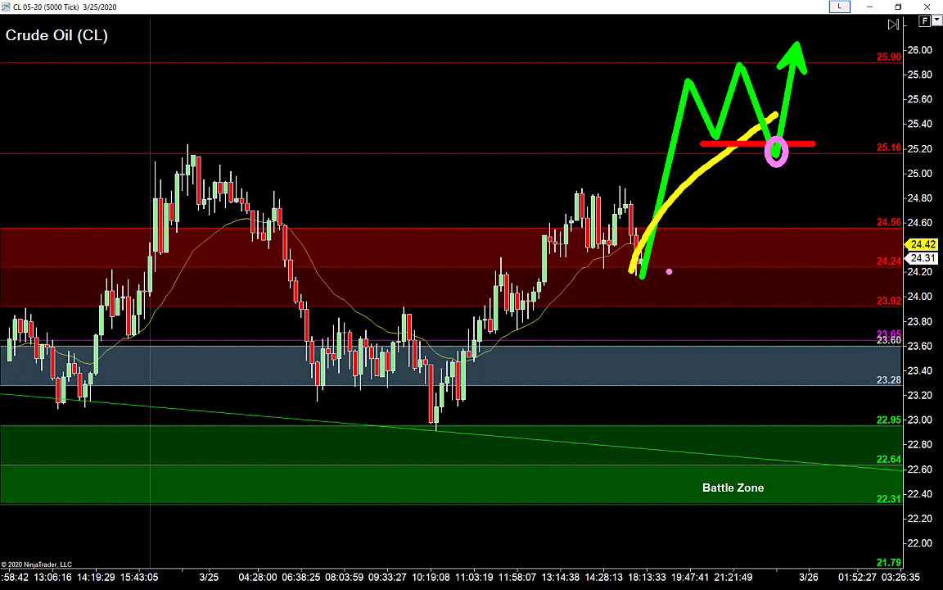
- Clear the markup, sketch a green drop zigzagging across the 23.60–23.28 band, and circle the zigzag in yellow
key(e)
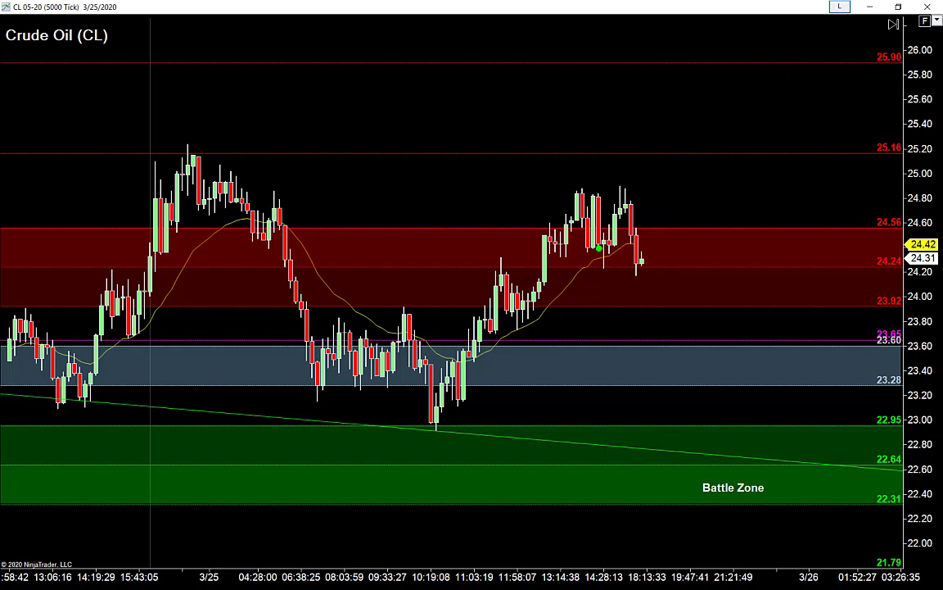
mouse_move(620, 217)
mouse_down()
mouse_move(640, 211)
mouse_move(673, 413)
mouse_move(711, 339)
mouse_move(747, 395)
mouse_up()
drag(705, 299, 713, 301)
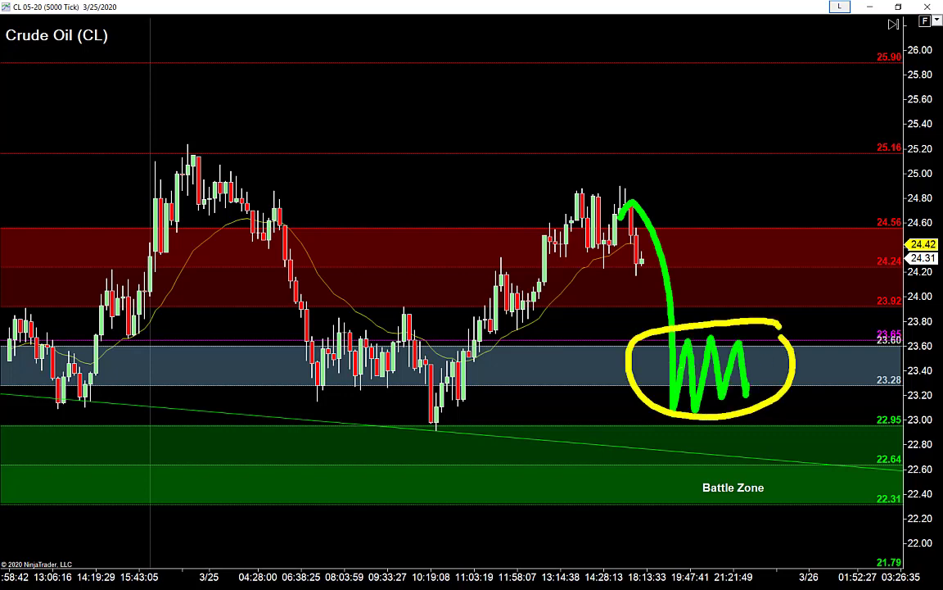
- Clear the markup and draw a green drop from about 25.00 that zigzags across the 23.60–23.28 band and falls into the Battle Zone near 22.31
key(Escape)
drag(911, 241, 911, 186)
key(ctrl+Up)
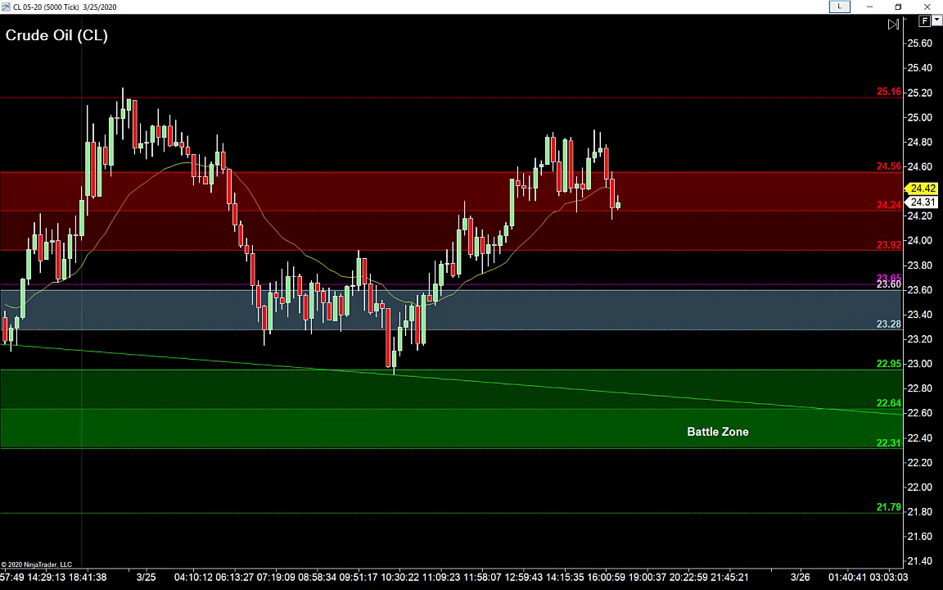
key(Right)
key(Right)
key(Right)
key(Right)
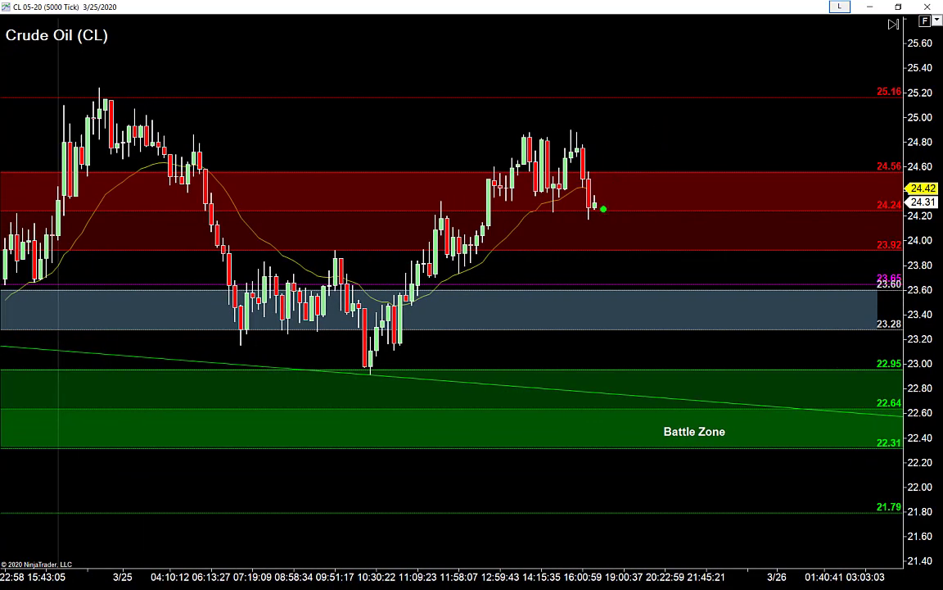
mouse_move(571, 120)
mouse_down()
mouse_move(592, 287)
mouse_move(623, 333)
mouse_move(695, 331)
mouse_up()
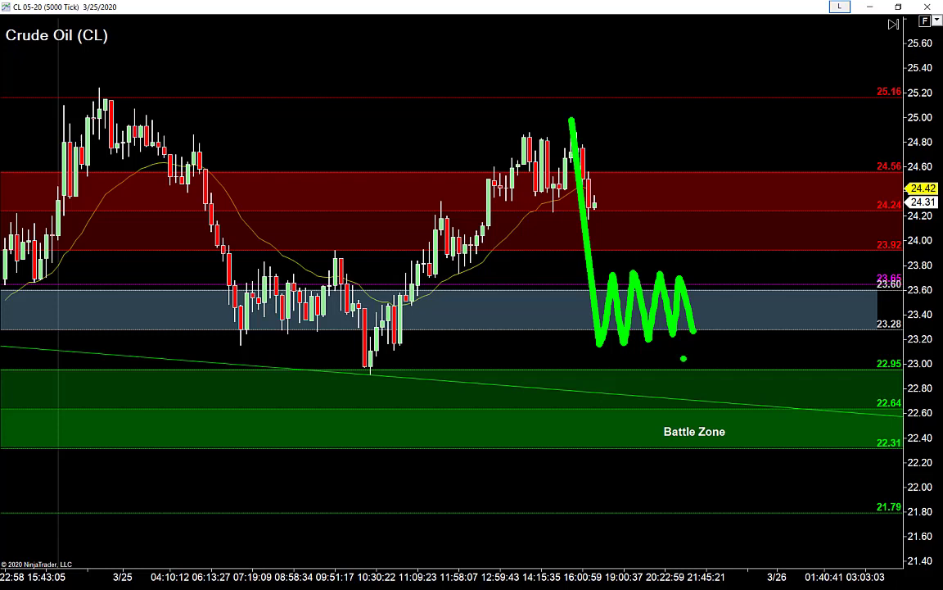
drag(695, 331, 714, 442)
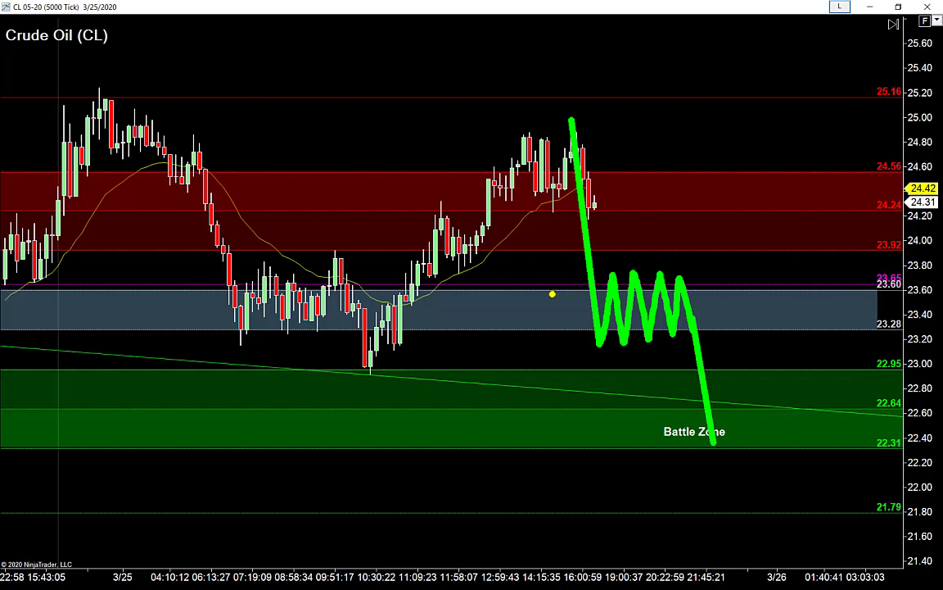
- Circle the green zigzag across the 23.60–23.28 band with a yellow ellipse
mouse_move(696, 412)
mouse_down()
mouse_move(783, 357)
mouse_move(793, 281)
mouse_up()
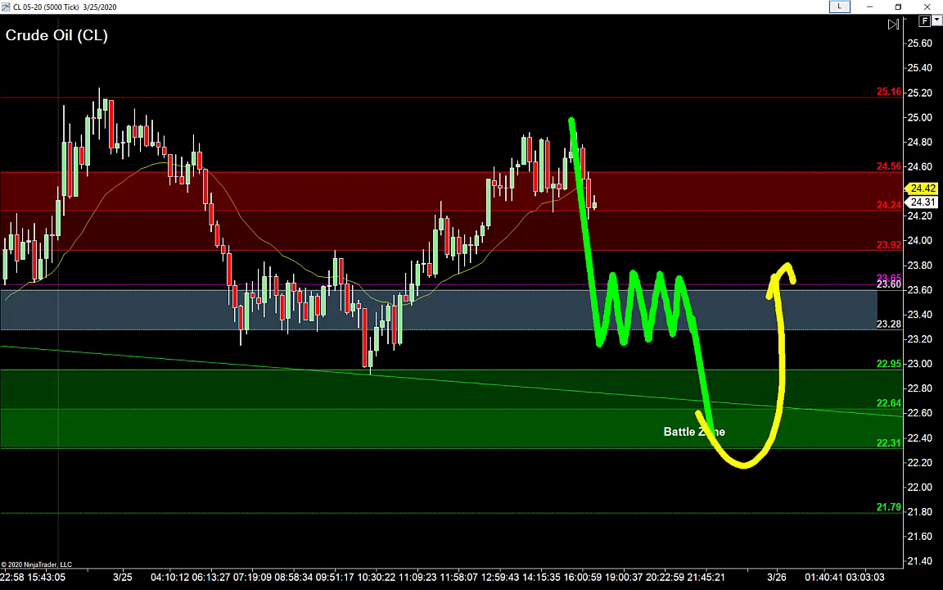
key(ctrl+z)
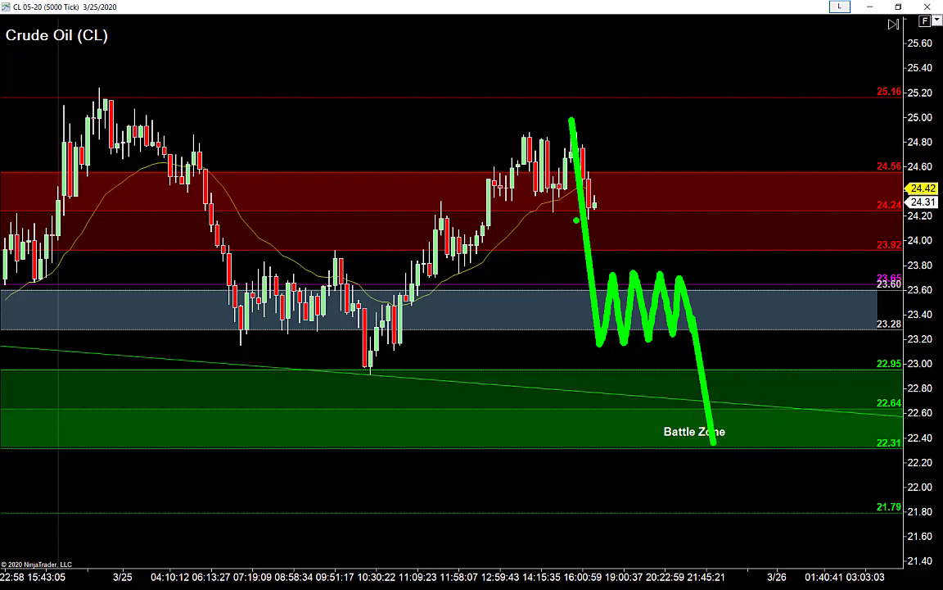
key(y)
drag(554, 257, 710, 361)
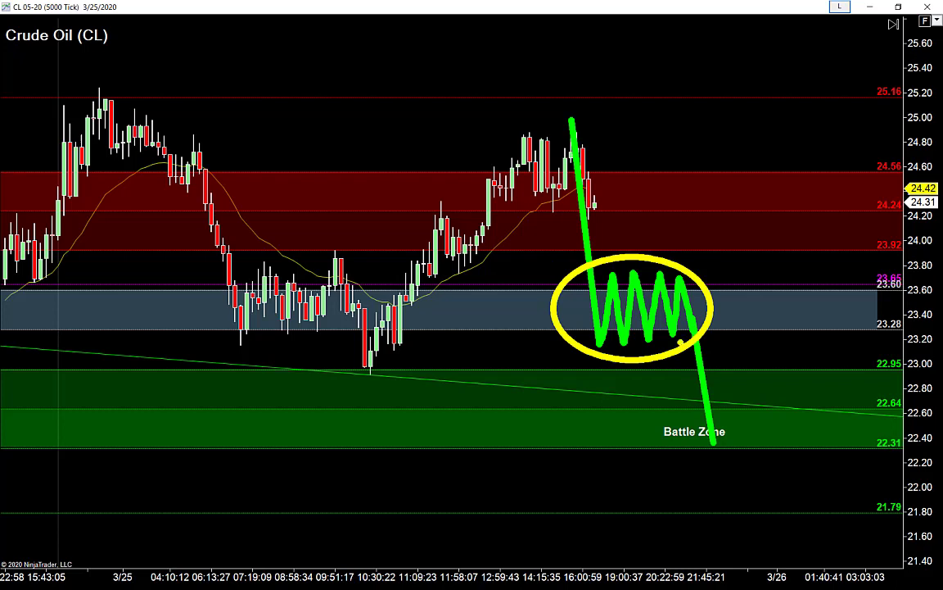
- Circle the earlier sideways candles in the 23.60–23.28 band in pink and trace them with a green zigzag
drag(189, 267, 389, 345)
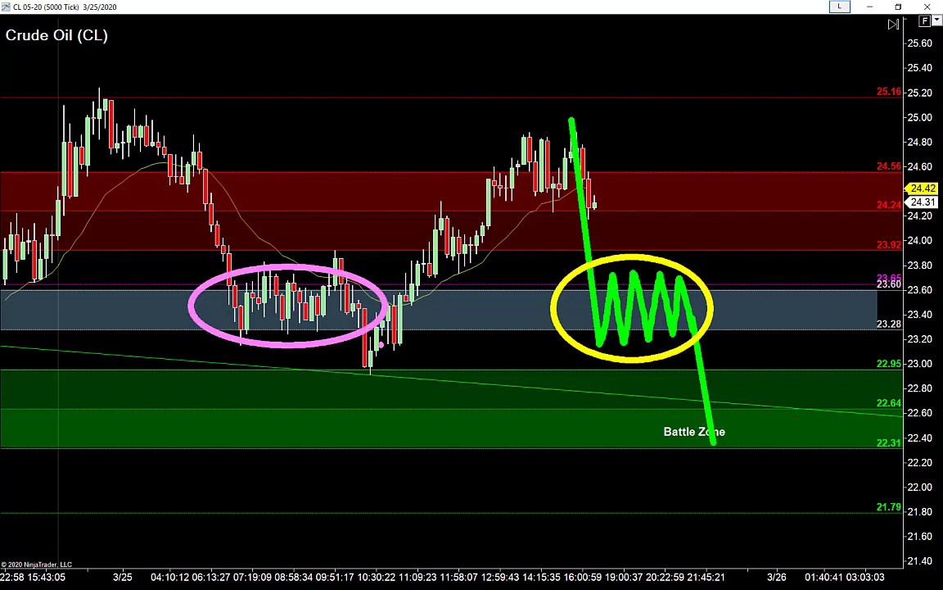
mouse_move(253, 269)
mouse_down()
mouse_move(271, 334)
mouse_move(288, 294)
mouse_move(348, 307)
mouse_up()
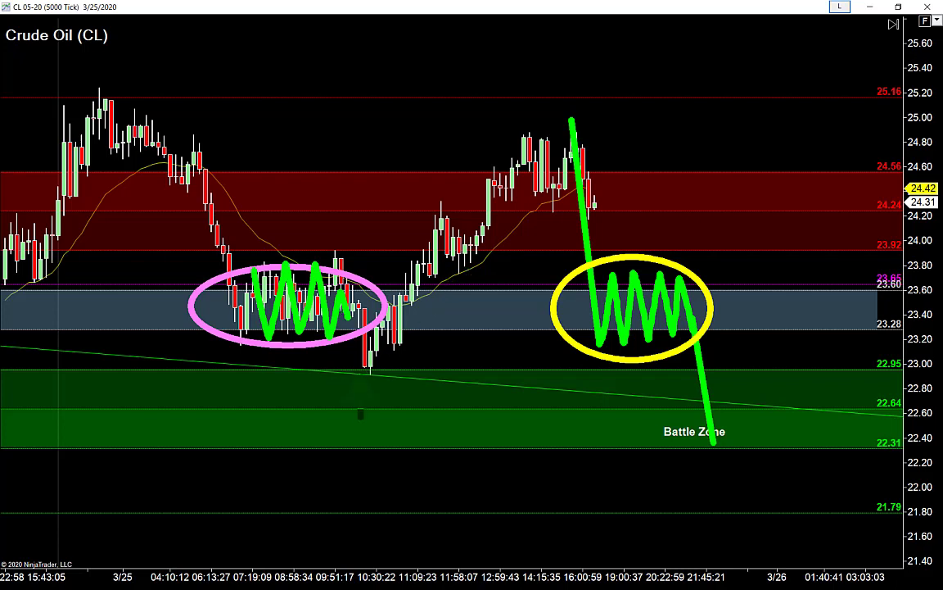
- Mark the low near 22.95 with three pink arrows and the pink ellipse with another, and undo all four arrows
drag(360, 421, 361, 375)
drag(399, 432, 377, 379)
drag(428, 443, 400, 378)
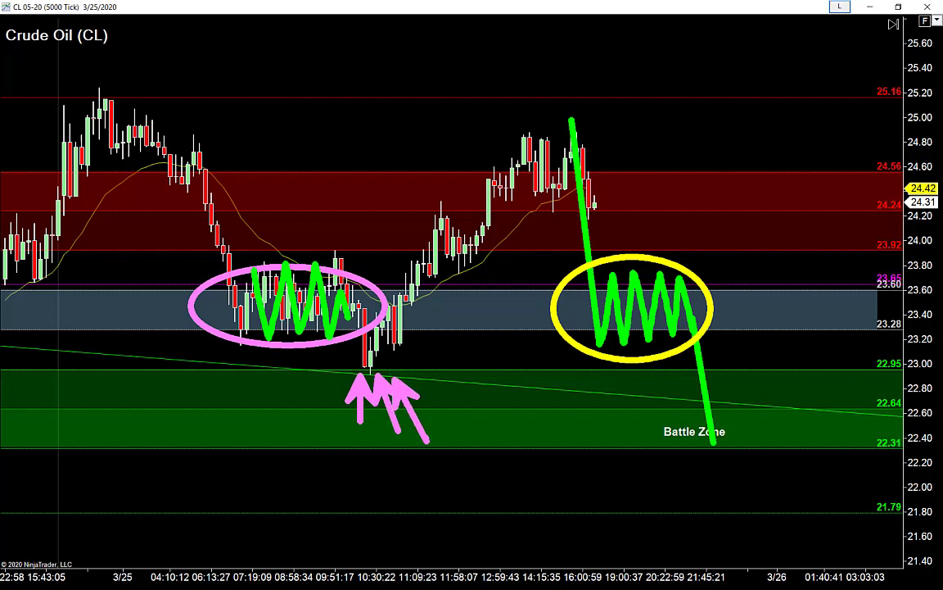
drag(154, 164, 197, 305)
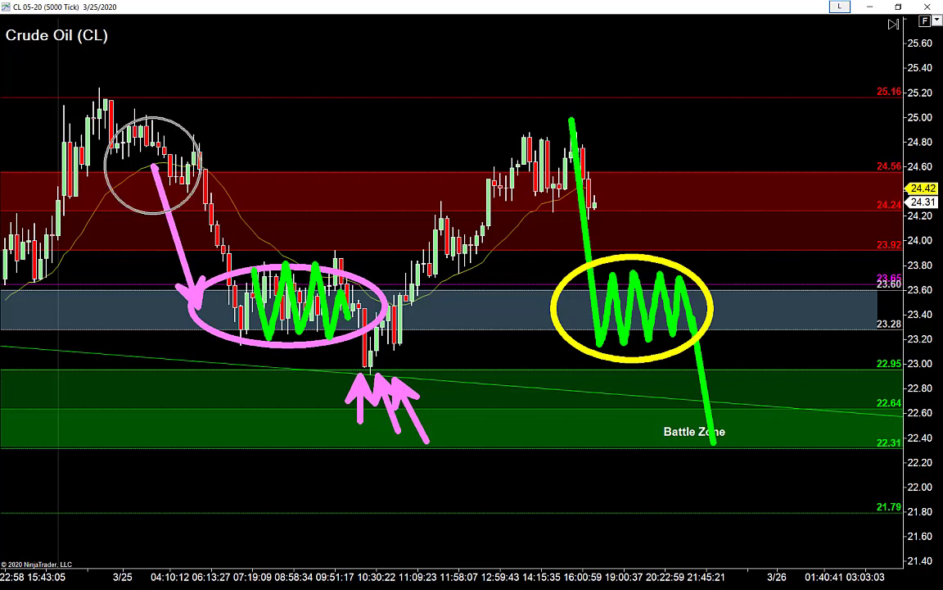
key(ctrl+z)
key(ctrl+z)
key(ctrl+z)
key(ctrl+z)
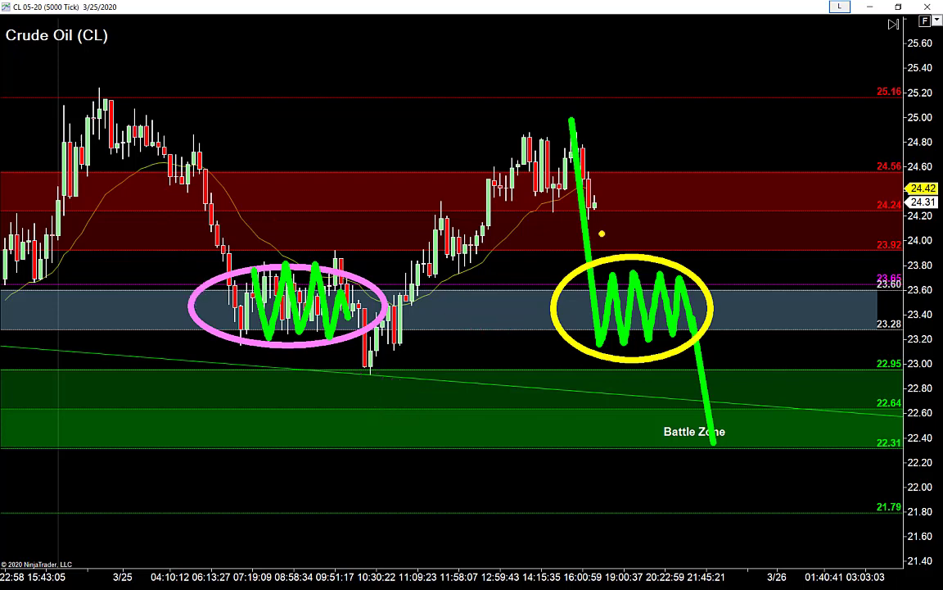
- Add a declining yellow curve and extend the green path with a rebound under a red line at 22.95 and an arrow rising to about 24.05
mouse_move(606, 244)
mouse_down()
mouse_move(684, 333)
mouse_move(791, 402)
mouse_up()
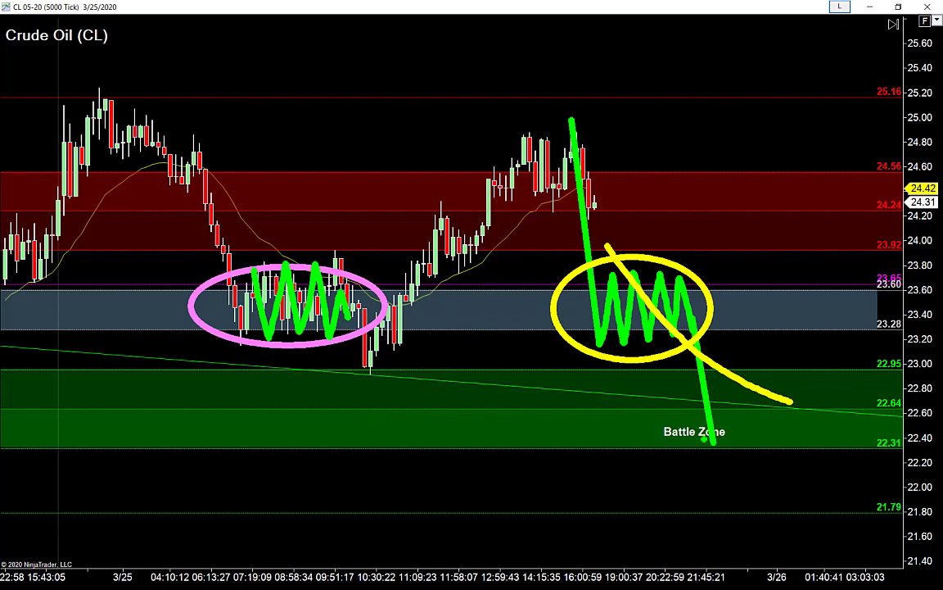
drag(718, 443, 749, 380)
drag(748, 380, 774, 437)
key(r)
drag(704, 371, 810, 371)
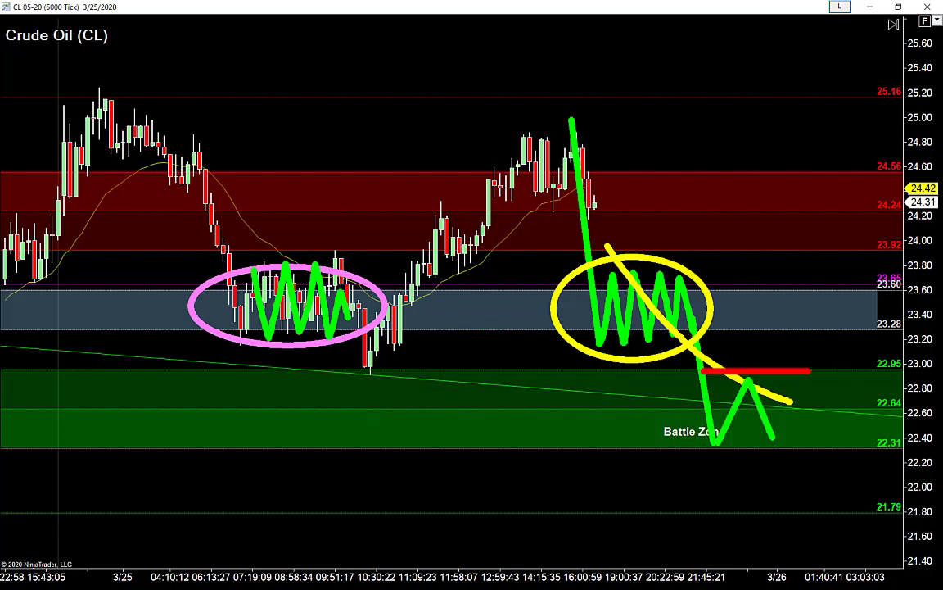
drag(811, 233, 770, 438)
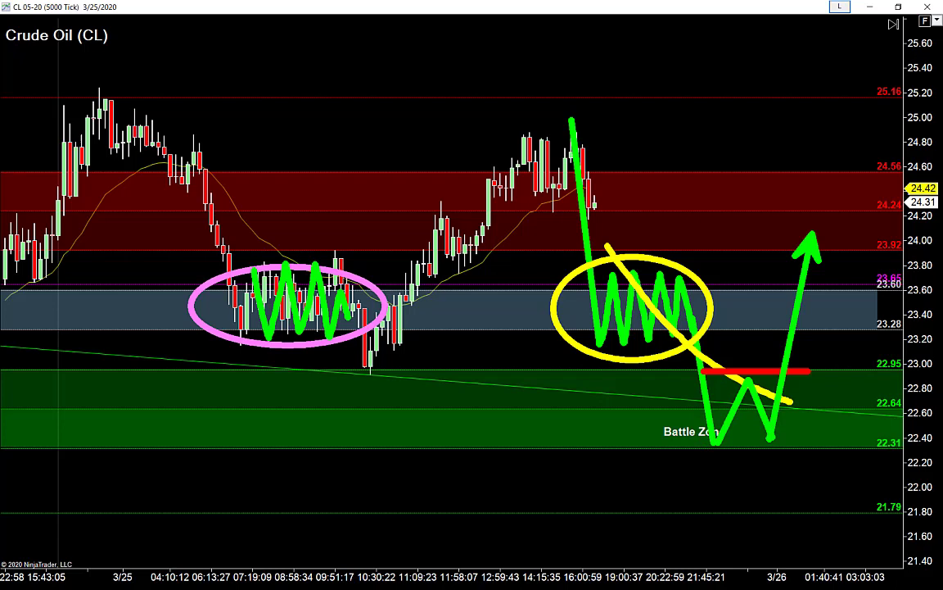
- Clear the markup and delete the Battle Zone label from the chart
key(Escape)
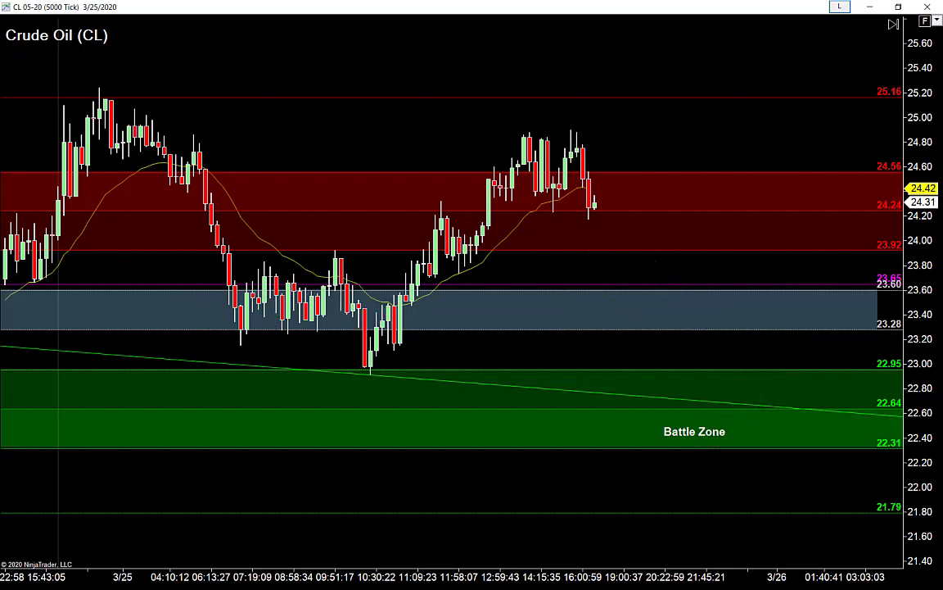
key(Delete)
- Draw a straight green drop from about 24.87 to 22.40 and circle the projected 23.60–23.28 band with a wide yellow ellipse
drag(572, 133, 647, 437)
key(y)
drag(538, 274, 764, 348)
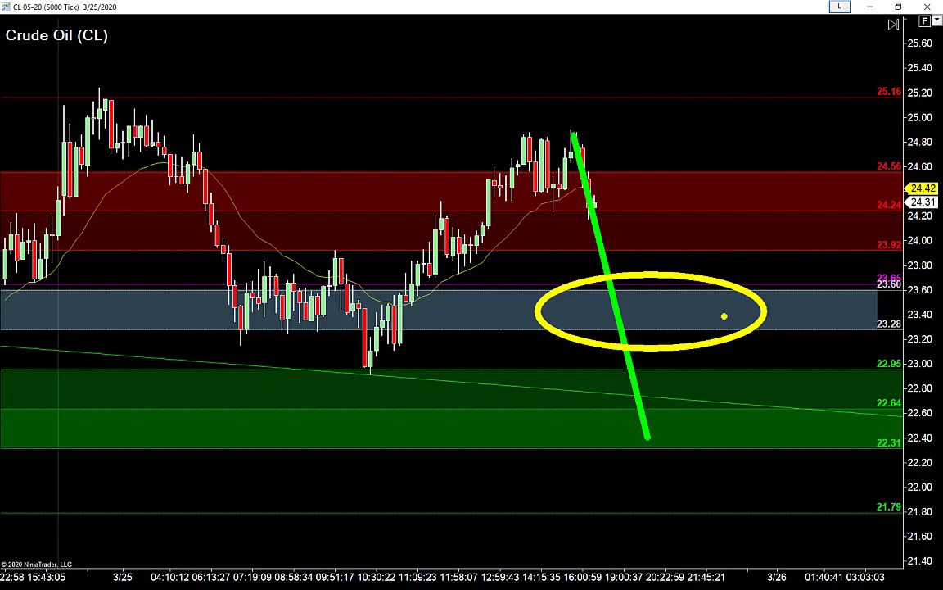
- Draw pink downward arrows along the earlier decline and the green drop, and scribble a pink mark around 22.31
mouse_move(205, 88)
mouse_down()
mouse_move(278, 307)
mouse_move(288, 368)
mouse_up()
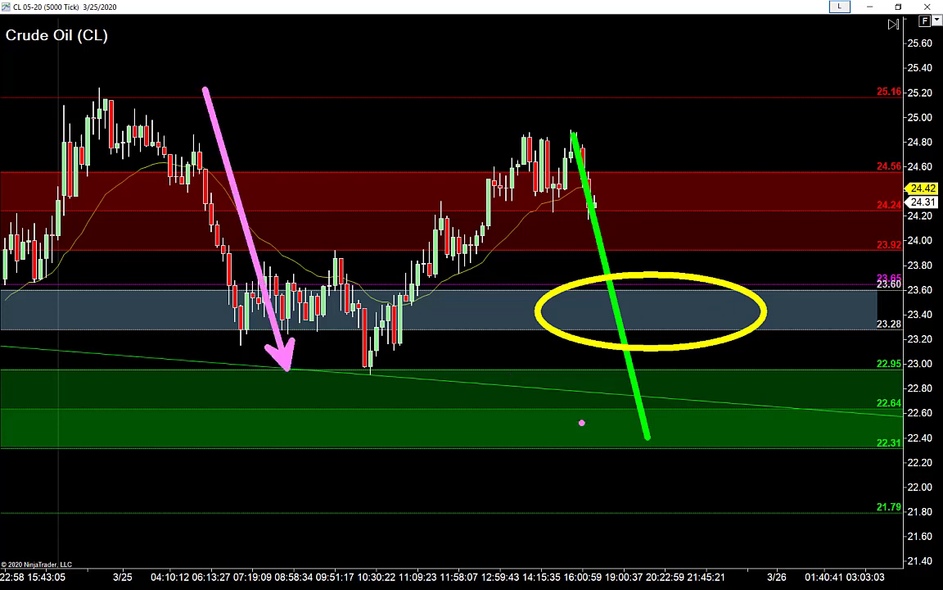
drag(573, 133, 650, 469)
mouse_move(539, 436)
mouse_down()
mouse_move(573, 449)
mouse_move(766, 445)
mouse_up()
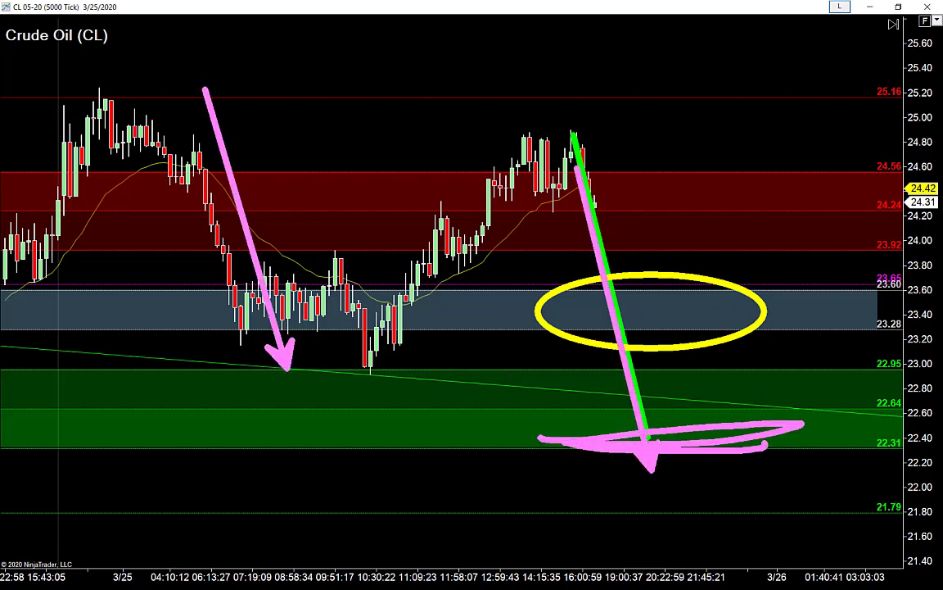
- Clear the markup and draw a green drop to about 22.28 that zigzags near 22.95 and rises to 24.42, with a yellow curve over it
key(e)
drag(577, 149, 659, 453)
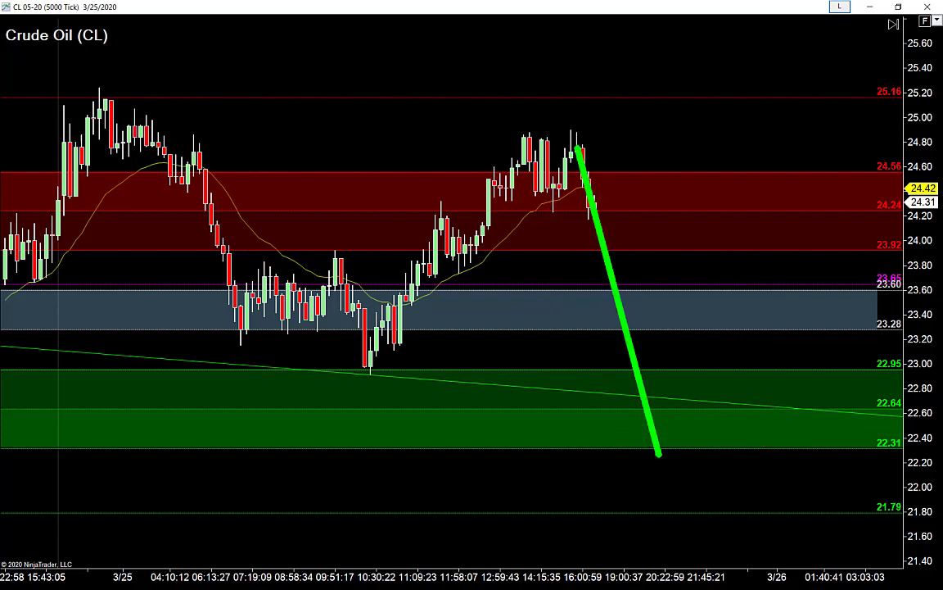
mouse_move(583, 187)
mouse_down()
mouse_move(674, 351)
mouse_move(744, 388)
mouse_up()
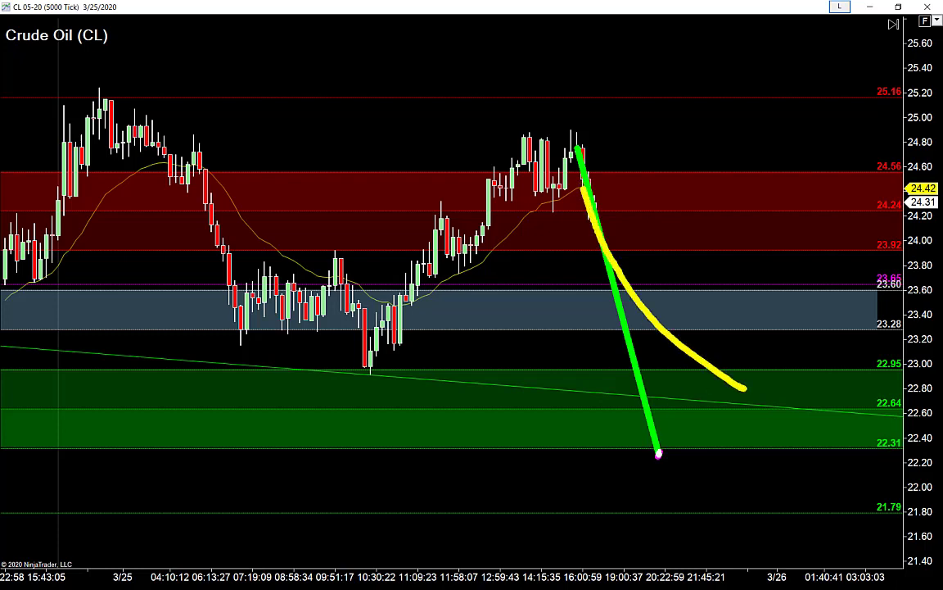
mouse_move(659, 453)
mouse_down()
mouse_move(690, 374)
mouse_move(708, 423)
mouse_move(734, 360)
mouse_up()
drag(735, 360, 760, 418)
mouse_move(792, 190)
mouse_down()
mouse_move(763, 424)
mouse_move(793, 190)
mouse_up()
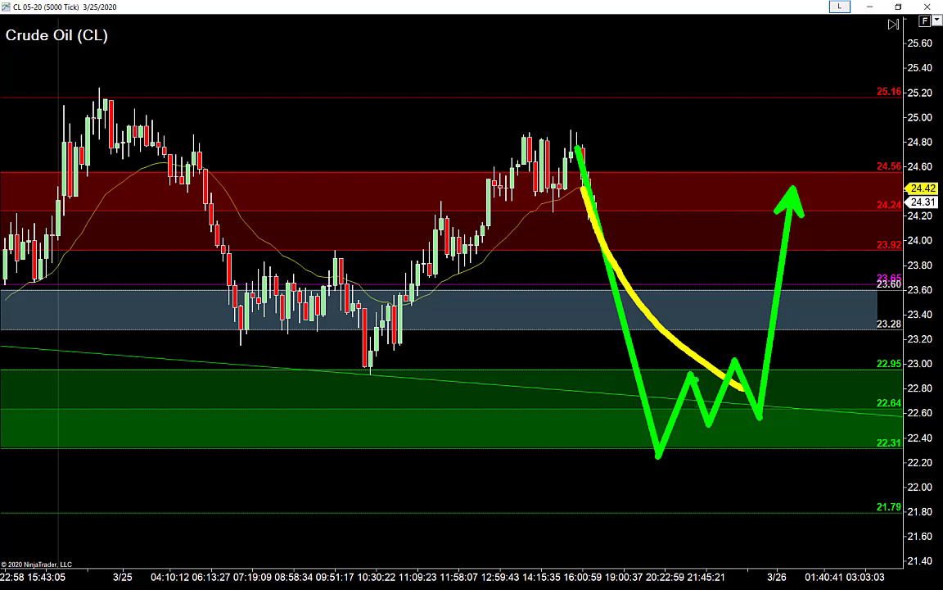
- Clear the markup and draw four red arrows rising from the 24.24–24.56 zone to the 25.16 level
key(e)
key(r)
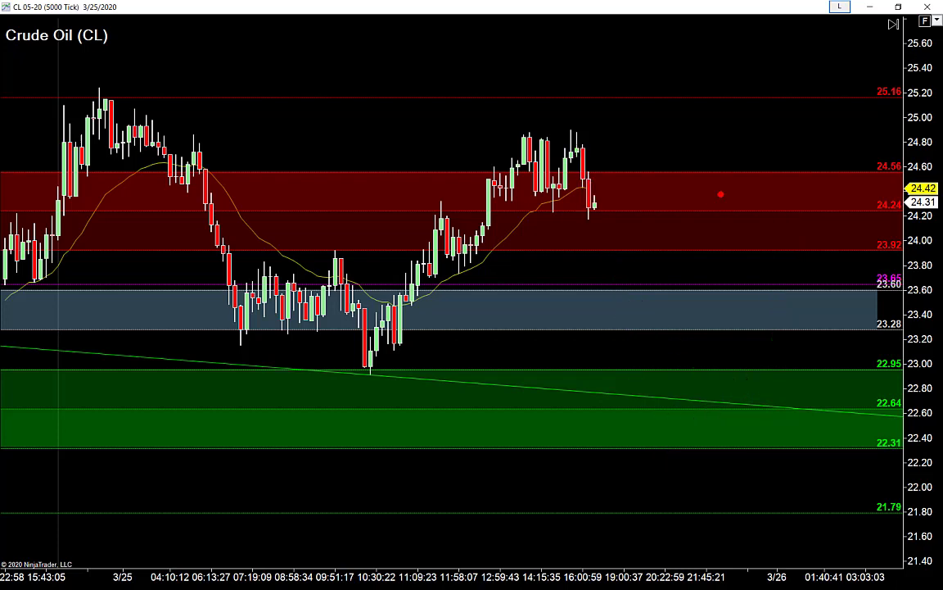
mouse_move(769, 92)
mouse_down()
mouse_move(702, 201)
mouse_move(796, 97)
mouse_up()
drag(795, 203, 834, 94)
drag(836, 188, 875, 94)
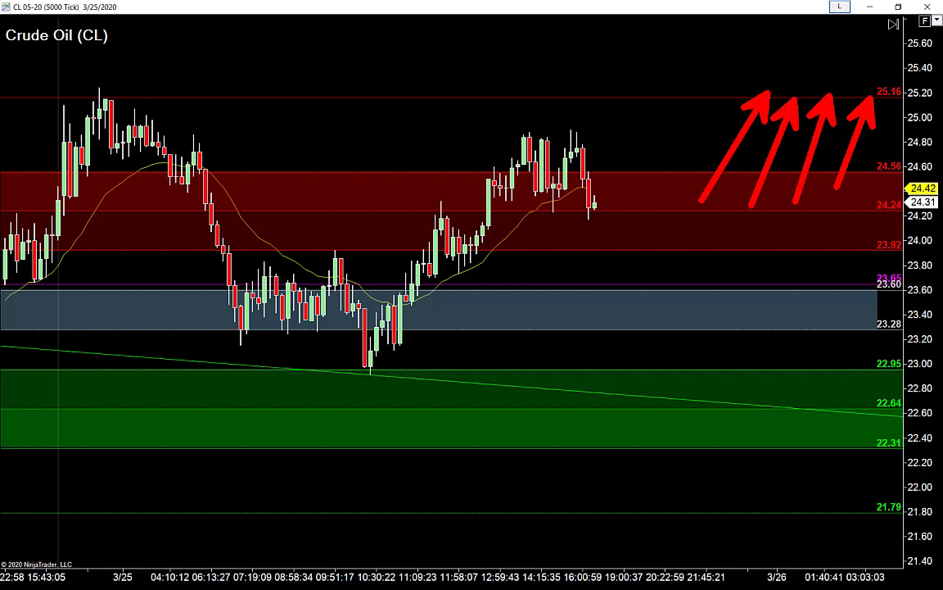
- Clear the markup and draw a green drop that zigzags between 23.60 and 22.95, dips to about 22.25, rebounds, and falls to about 21.48
key(e)
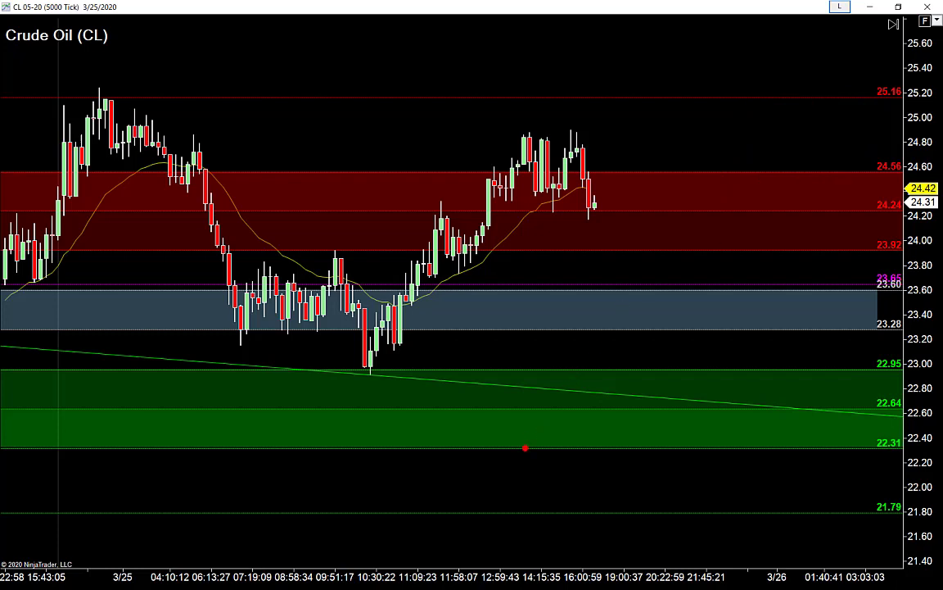
key(g)
drag(591, 186, 651, 421)
mouse_move(650, 421)
mouse_down()
mouse_move(685, 353)
mouse_move(742, 508)
mouse_up()
mouse_move(595, 223)
mouse_down()
mouse_move(616, 373)
mouse_move(659, 297)
mouse_move(712, 326)
mouse_up()
mouse_move(571, 147)
mouse_down()
mouse_move(602, 321)
mouse_move(622, 289)
mouse_move(666, 344)
mouse_move(699, 310)
mouse_move(774, 400)
mouse_move(851, 551)
mouse_up()
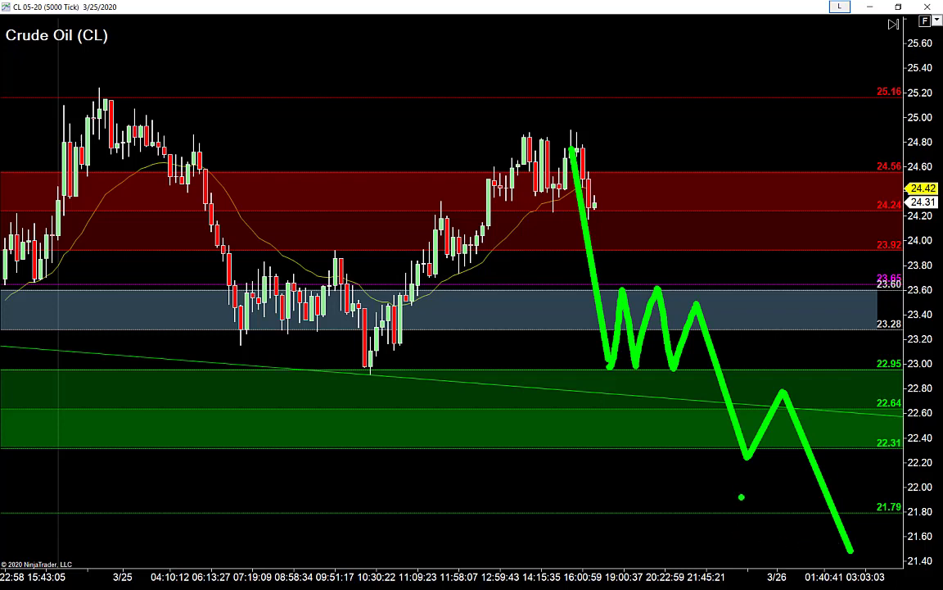
- Undo a red mark at the last rebound and draw a yellow curve from about 24.15 down to 22.68 across the green path
key(r)
drag(786, 387, 820, 312)
key(ctrl+z)
key(y)
mouse_move(572, 221)
mouse_down()
mouse_move(581, 242)
mouse_move(832, 404)
mouse_up()
- Mark the last two green declines with red lines and the rebound between them with a red arrow, and undo all three
key(r)
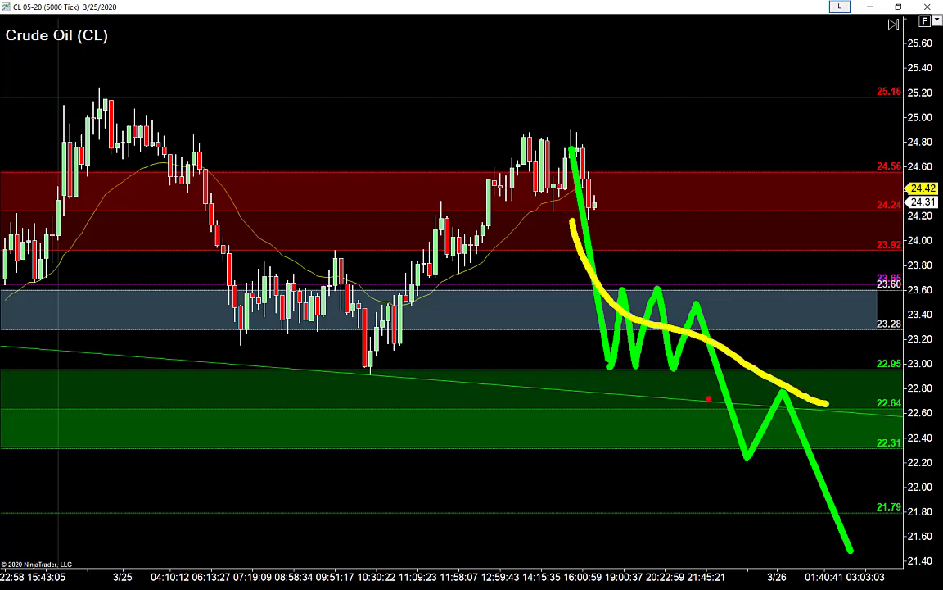
drag(695, 335, 727, 450)
drag(811, 315, 785, 372)
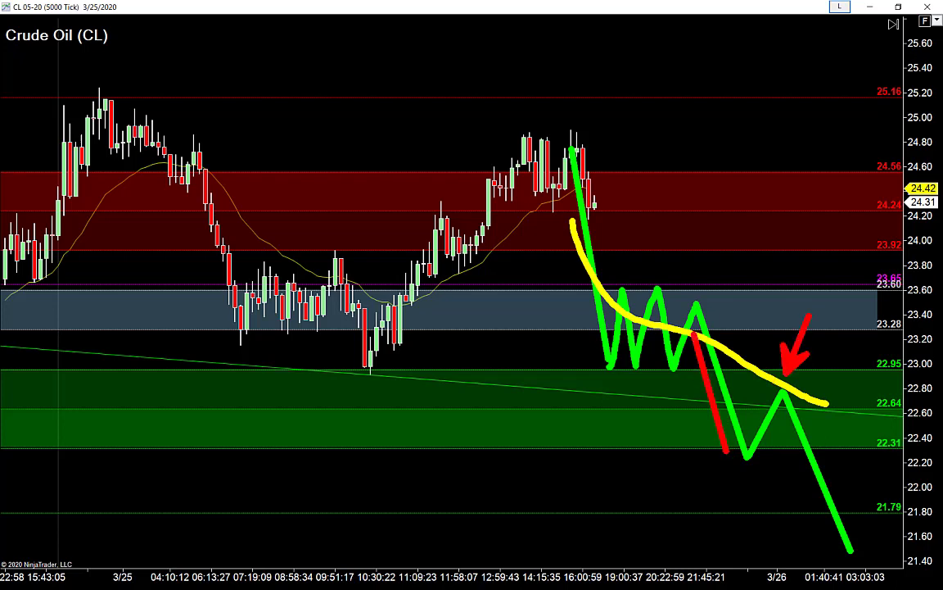
drag(798, 414, 861, 548)
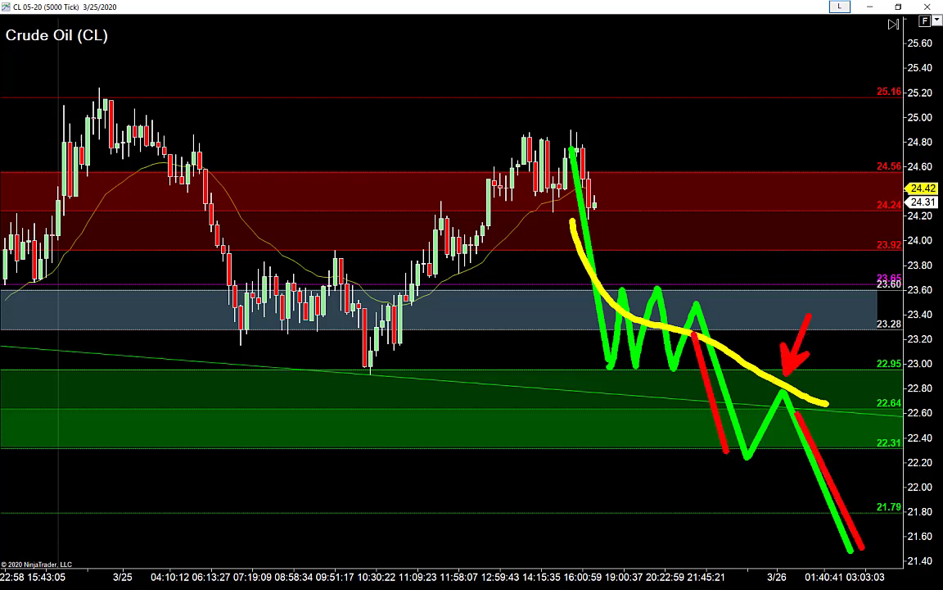
key(ctrl+z)
key(ctrl+z)
key(ctrl+z)
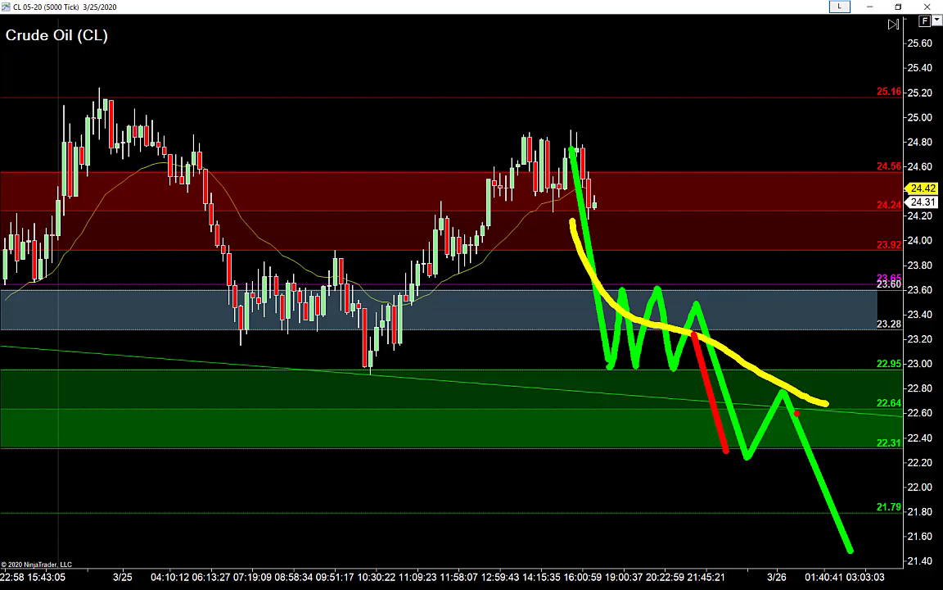
- Draw a falling red channel with one line under the last two green lows and another along the highs
mouse_move(723, 444)
mouse_down()
mouse_move(856, 567)
mouse_move(869, 566)
mouse_up()
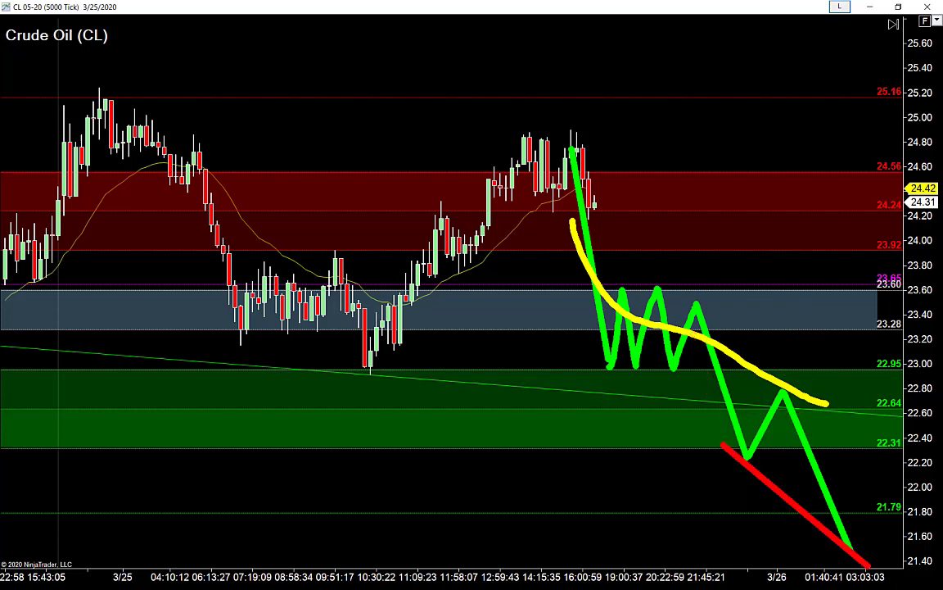
mouse_move(662, 273)
mouse_down()
mouse_move(889, 415)
mouse_move(929, 461)
mouse_move(924, 472)
mouse_up()
- Point pink arrows at the start of the upper red line and at the lower green rebound, undoing each one
drag(683, 278, 719, 227)
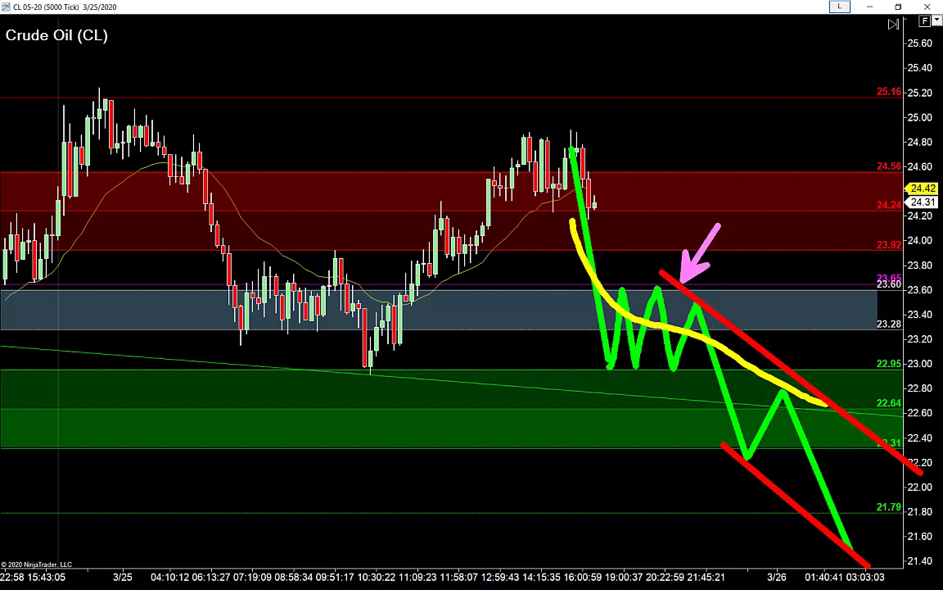
key(ctrl+z)
drag(794, 382, 833, 311)
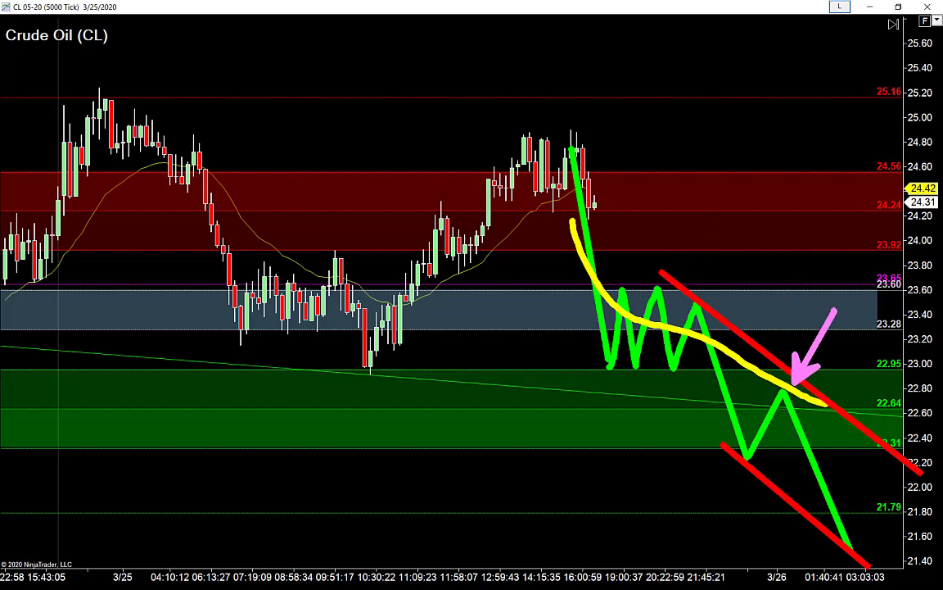
key(ctrl+z)
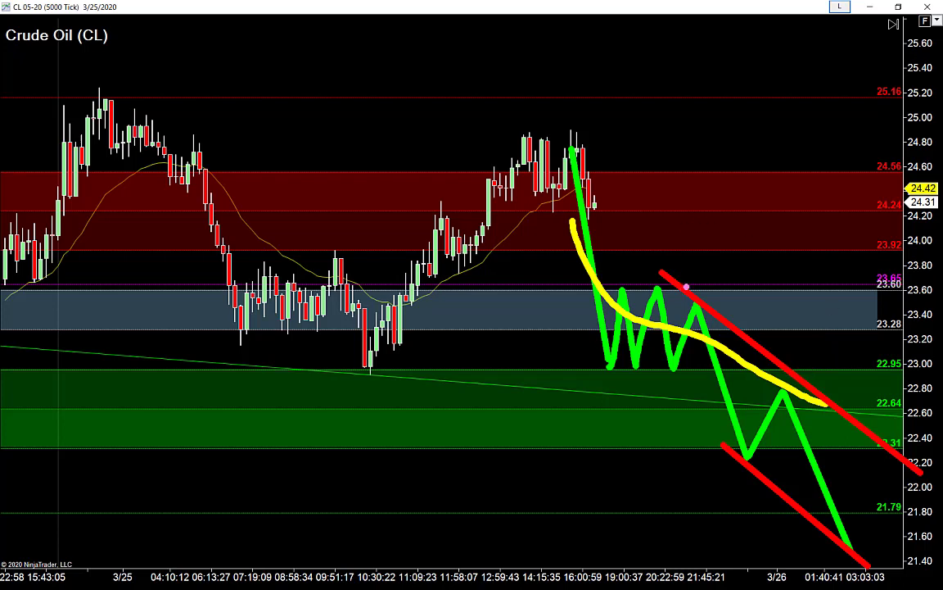
drag(682, 278, 723, 222)
key(ctrl+z)
- Extend the green path up to the upper red line near 22.31 and down to about 21.40, circling the touch in pink
drag(854, 548, 891, 448)
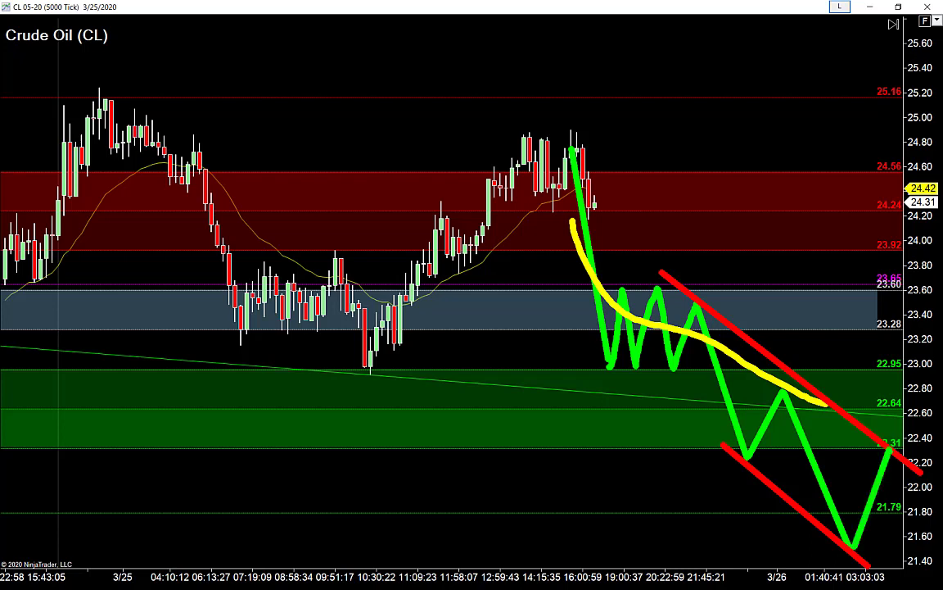
mouse_move(914, 566)
mouse_down()
mouse_move(889, 450)
mouse_move(906, 463)
mouse_up()
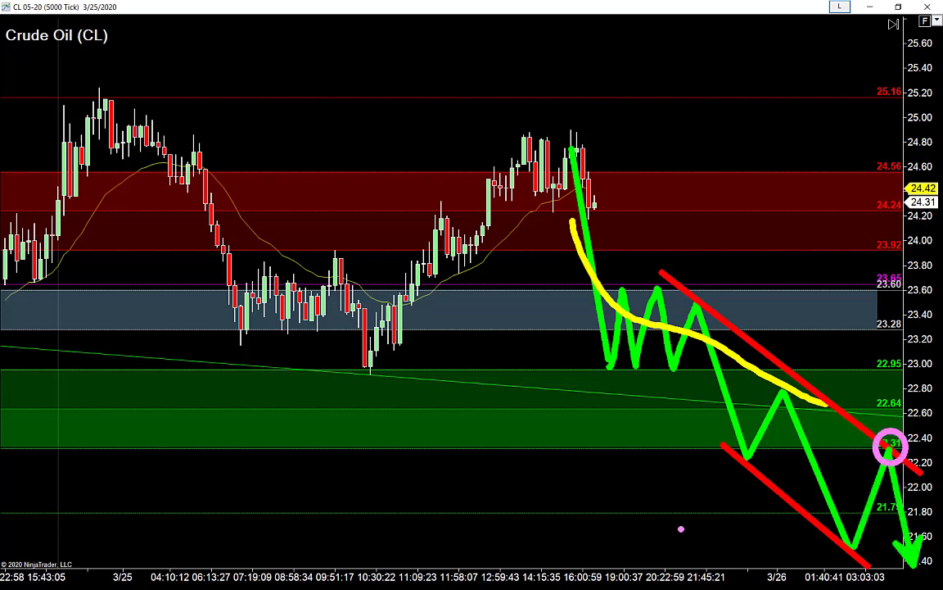
- Clear the markup and draw a green drop to about 22.45 that rebounds to a red line at 22.95 and falls to about 22.25
key(e)
key(g)
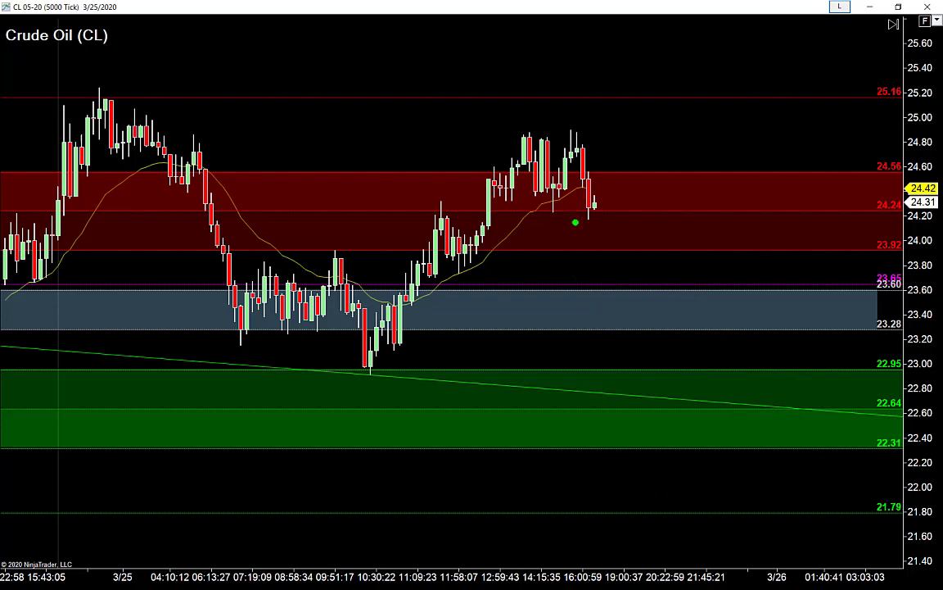
drag(524, 188, 554, 362)
drag(606, 384, 627, 484)
key(e)
mouse_move(592, 187)
mouse_down()
mouse_move(650, 432)
mouse_move(673, 373)
mouse_move(706, 455)
mouse_up()
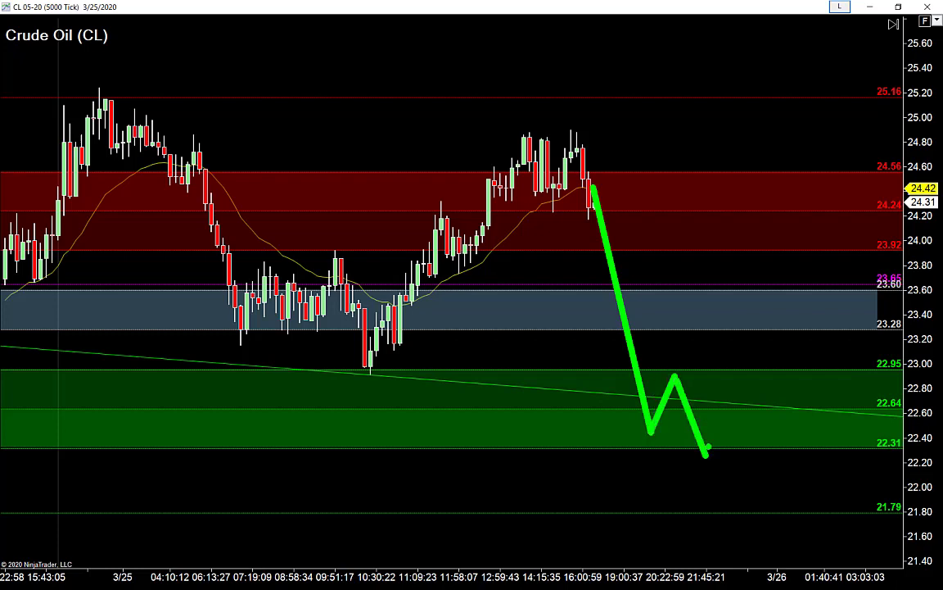
drag(654, 372, 760, 371)
- Undo a stray stroke and point a downward arrow at the earlier candle high near 23.92
key(g)
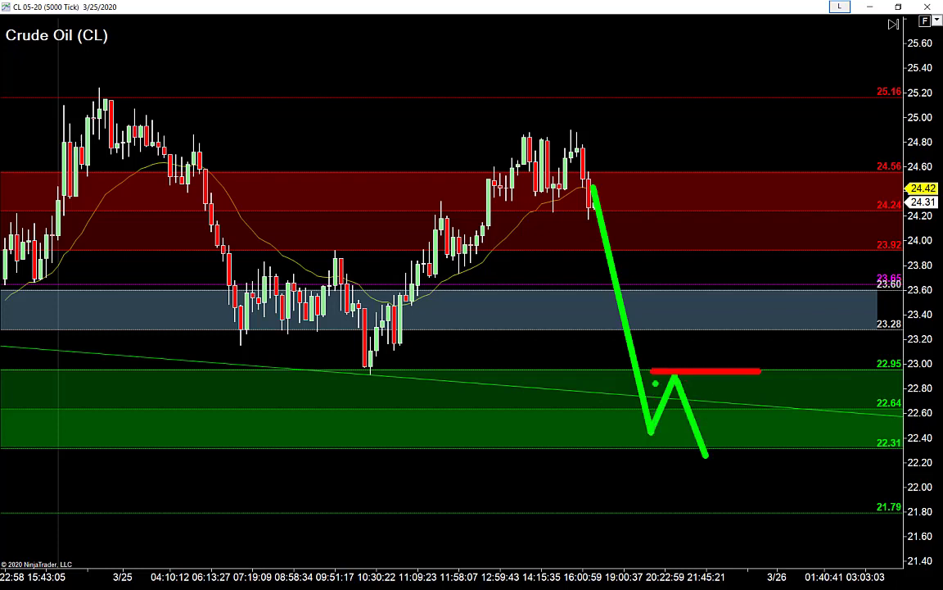
key(y)
drag(639, 462, 580, 236)
key(ctrl+z)
key(g)
drag(332, 170, 332, 243)
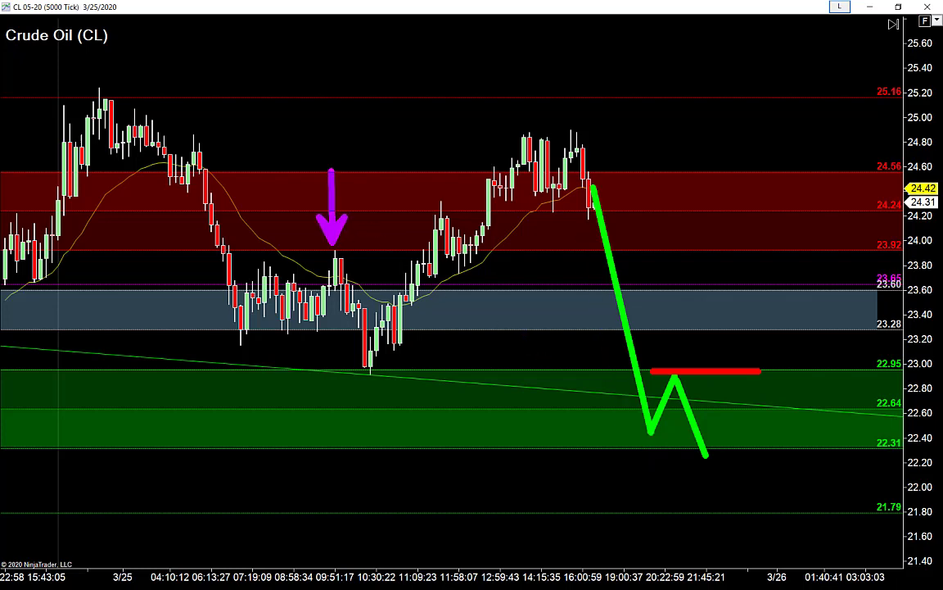
- Trace the earlier decline with a green zigzag, a line at about 23.92 and an arrow falling to about 22.80
mouse_move(195, 162)
mouse_down()
mouse_move(256, 357)
mouse_move(295, 282)
mouse_move(353, 228)
mouse_up()
mouse_move(264, 252)
mouse_down()
mouse_move(344, 252)
mouse_move(373, 389)
mouse_up()
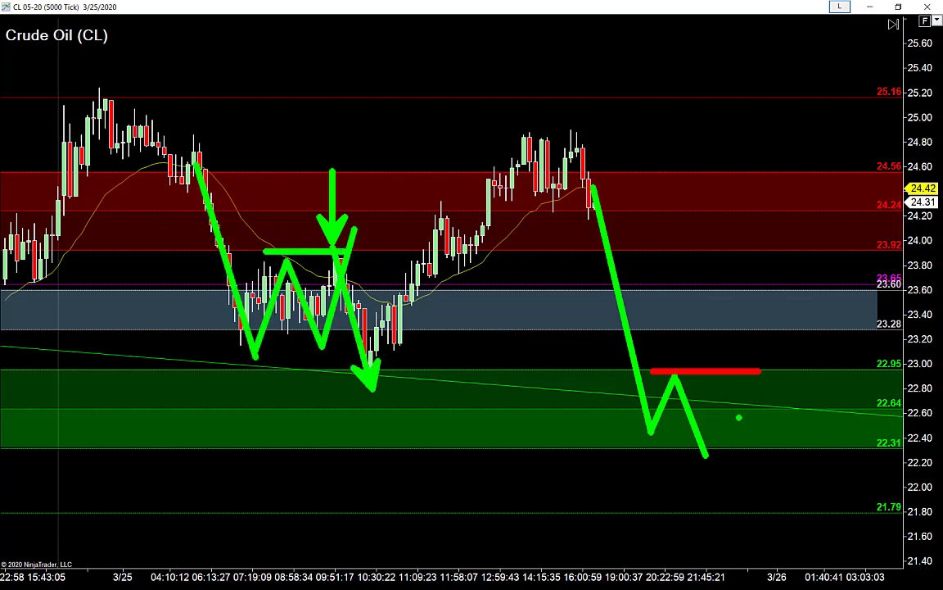
- Extend the green path to 22.95 and down to about 21.58, marking the retest with a pink circle and the first drop with a pink arrow
key(r)
key(g)
drag(709, 456, 733, 365)
key(p)
mouse_move(764, 465)
mouse_down()
mouse_move(791, 538)
mouse_move(735, 352)
mouse_up()
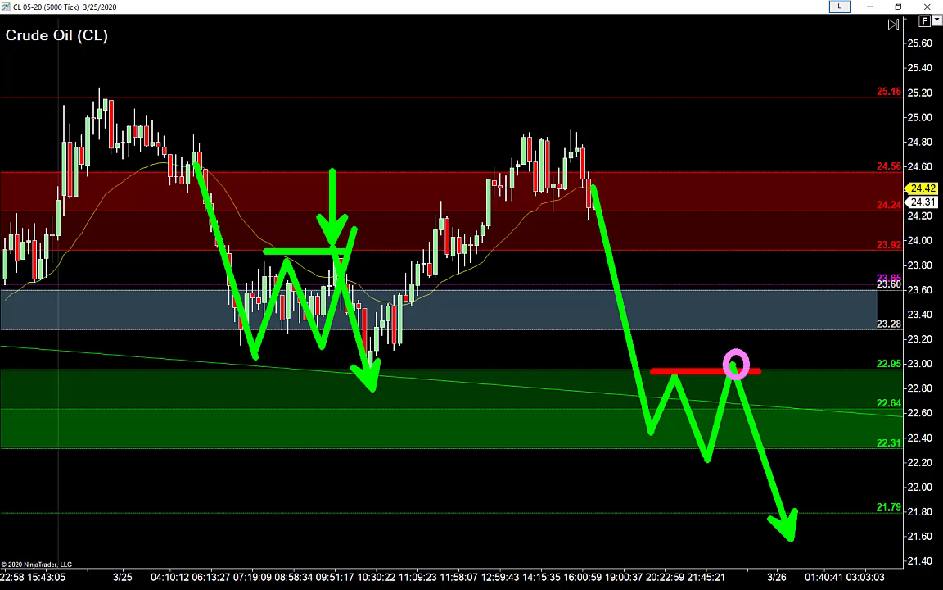
drag(555, 230, 620, 436)
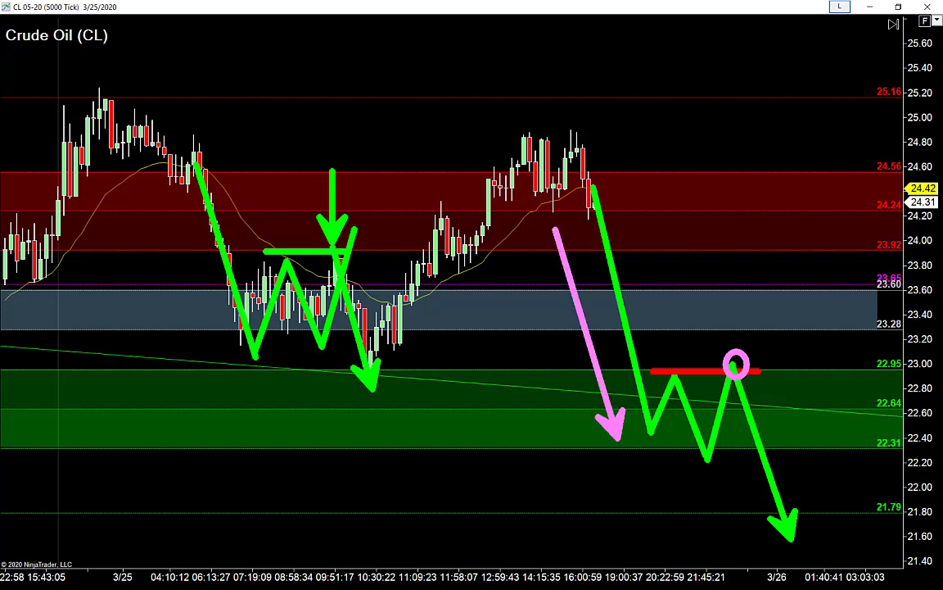
- Clear the markup and draw a rising green channel above and below the rally from the 22.95 low
key(Escape)
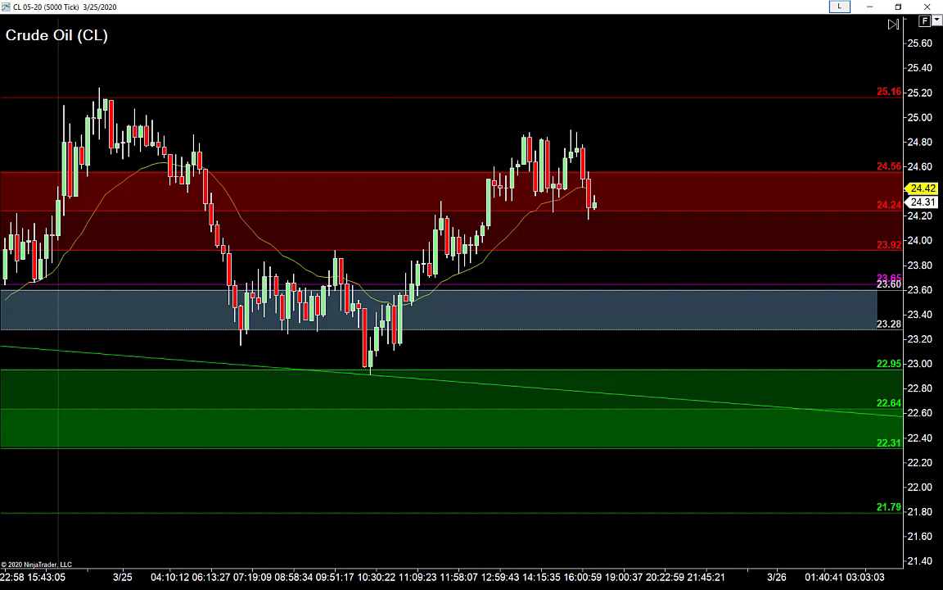
key(ctrl+2)
key(g)
drag(299, 272, 587, 114)
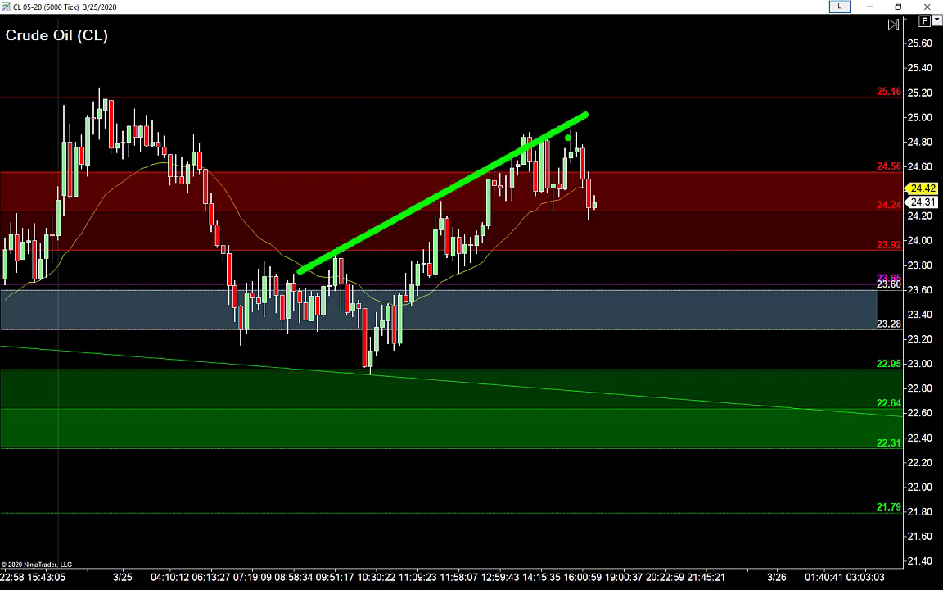
drag(351, 399, 698, 177)
- Draw a green path bouncing off the lower channel line near 23.92 and an arrow falling to about 22.42, and clear all markup
mouse_move(554, 141)
mouse_down()
mouse_move(582, 244)
mouse_move(631, 185)
mouse_up()
drag(676, 436, 633, 185)
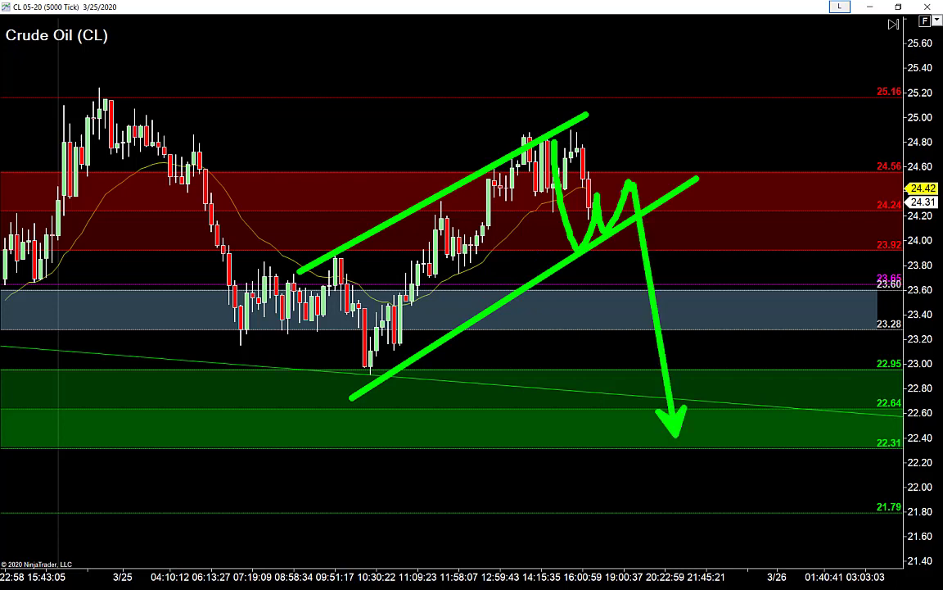
key(e)
mouse_move(590, 273)
mouse_down()
mouse_move(600, 365)
mouse_move(643, 318)
mouse_up()
key(e)
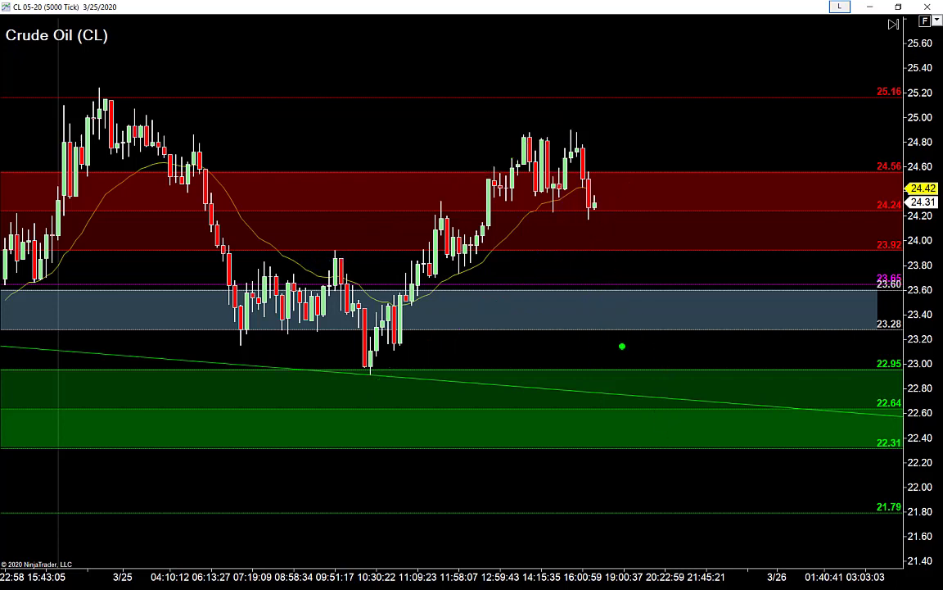
- Draw a green path falling to about 22.20 and bouncing below 22.95, add a pink arrow rising to about 24.24, and undo the markup
mouse_move(514, 201)
mouse_down()
mouse_move(574, 146)
mouse_move(676, 309)
mouse_move(702, 461)
mouse_move(733, 417)
mouse_move(760, 419)
mouse_move(799, 214)
mouse_up()
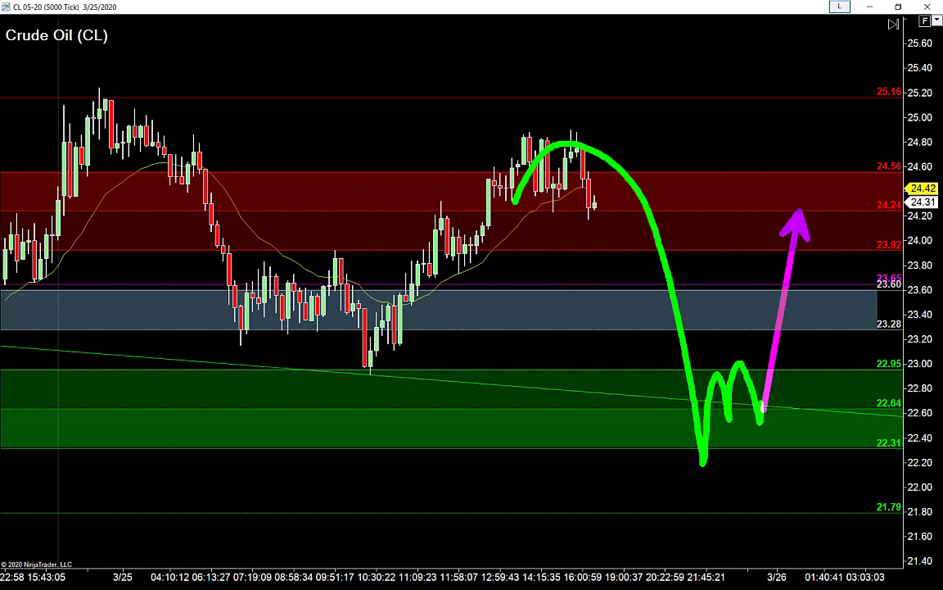
key(ctrl+z)
key(ctrl+z)
mouse_move(555, 145)
mouse_down()
mouse_move(604, 284)
mouse_move(632, 280)
mouse_move(721, 317)
mouse_up()
key(ctrl+z)
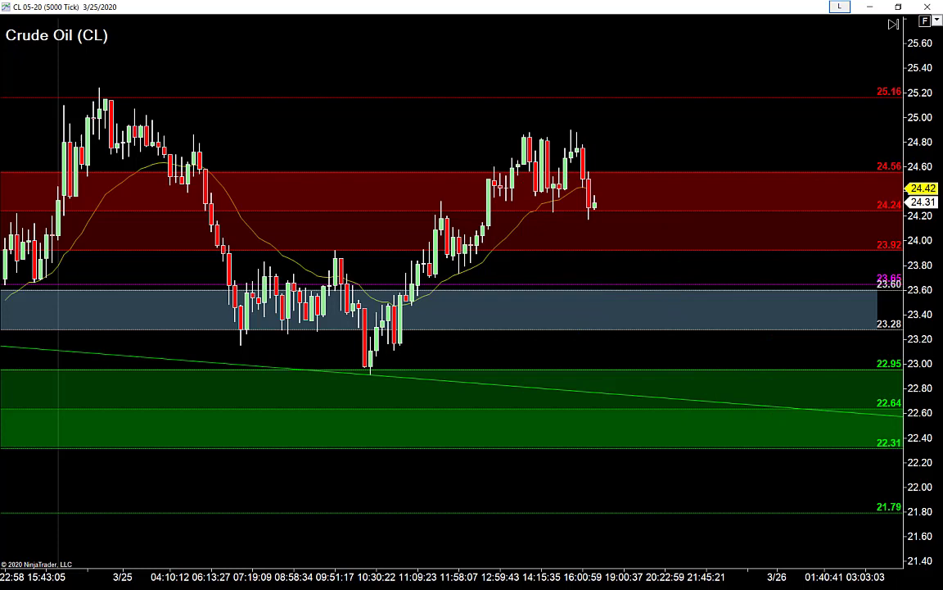
- Compress the crude oil chart to include the 3/24 session and switch to the E-Mini S&P (ES) 12000-tick chart
key(ctrl+Down)
key(ctrl+Down)
key(ctrl+Down)
key(ctrl+Down)
key(ctrl+Down)
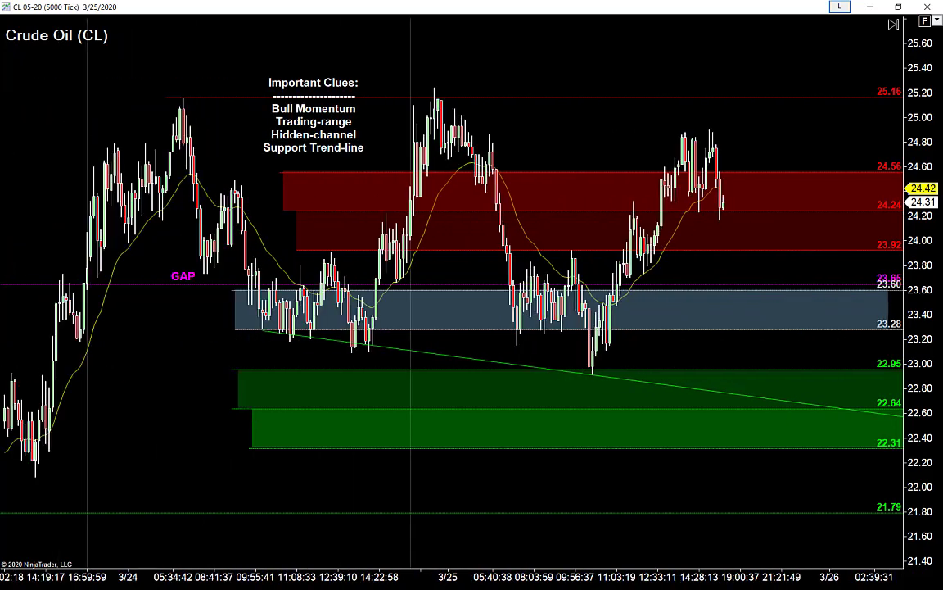
drag(921, 262, 922, 303)
drag(491, 262, 492, 288)
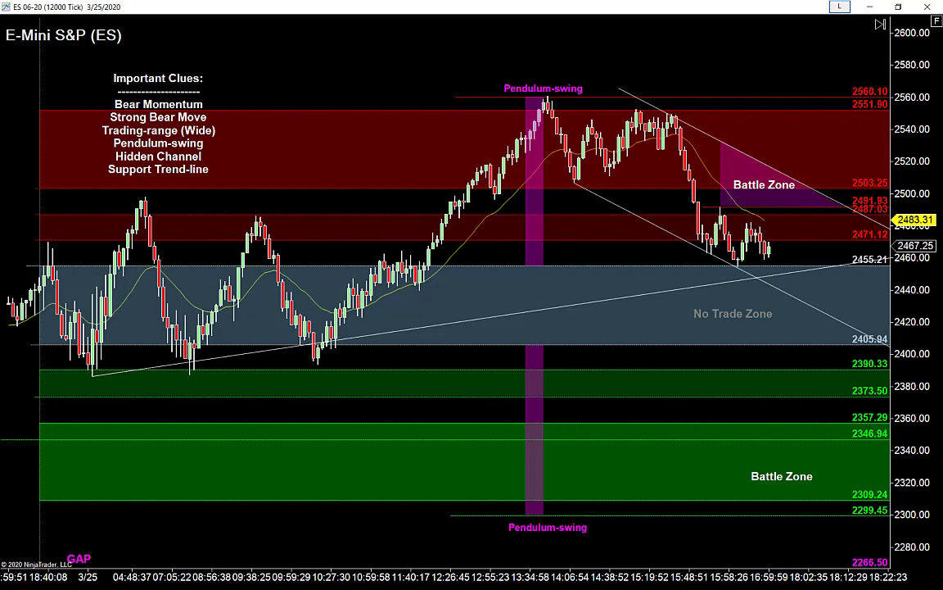
- Circle the morning trading range in yellow, trace its swings and the rally in green up to about 2565, and clear the markup
drag(26, 228, 363, 374)
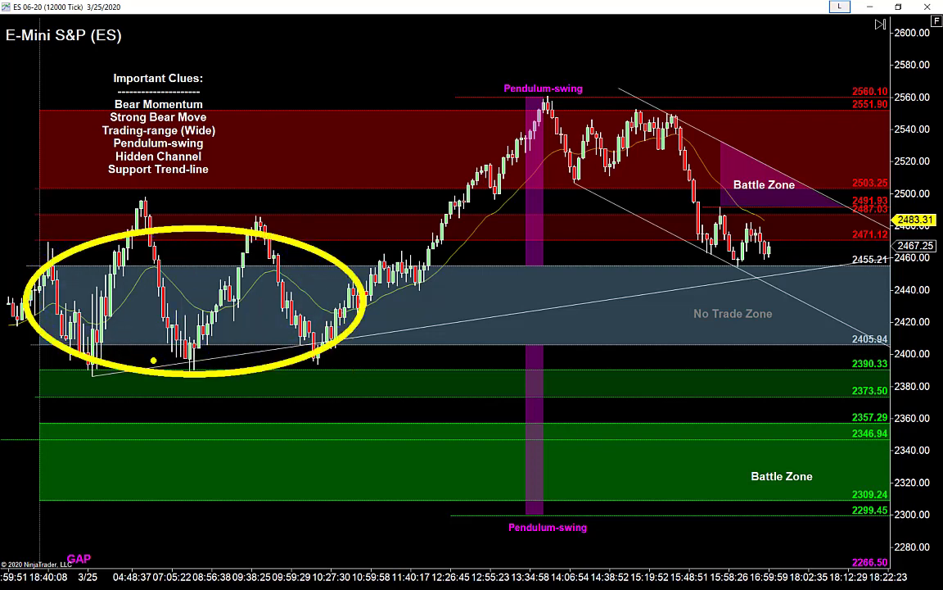
mouse_move(49, 245)
mouse_down()
mouse_move(64, 321)
mouse_move(98, 363)
mouse_move(116, 304)
mouse_move(154, 246)
mouse_move(188, 385)
mouse_move(205, 303)
mouse_move(263, 229)
mouse_move(313, 375)
mouse_move(328, 336)
mouse_move(490, 96)
mouse_move(506, 125)
mouse_up()
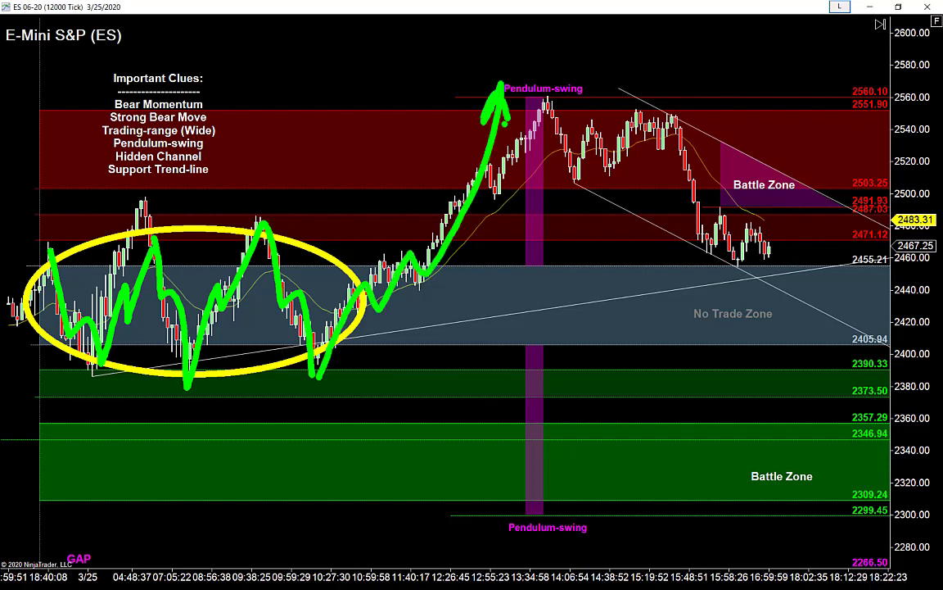
key(Escape)
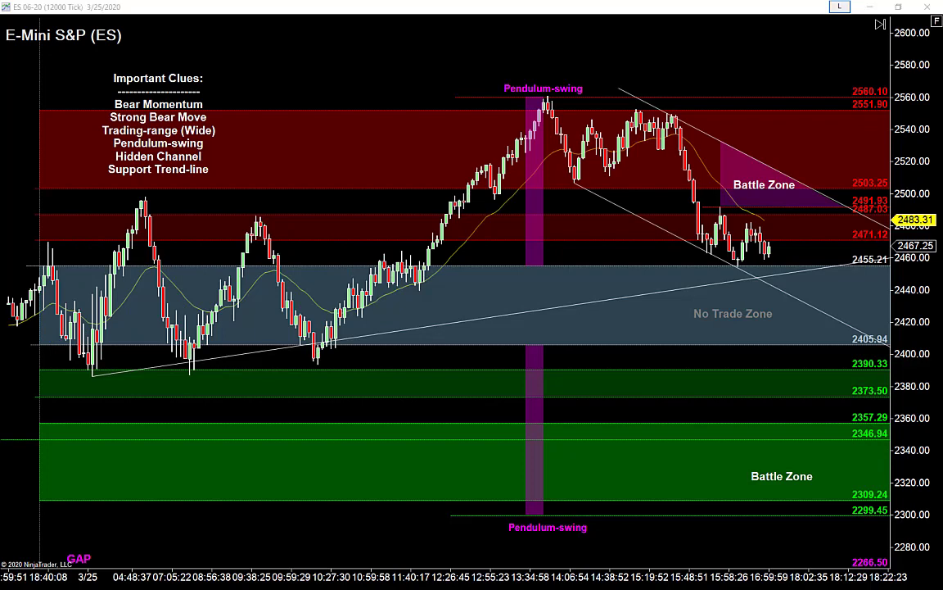
- Frame the 2405.94 to 2455.21 zone with a yellow rectangle, label it "MAGNET", and undo the label
mouse_move(31, 266)
mouse_down()
mouse_move(789, 343)
mouse_move(930, 342)
mouse_up()
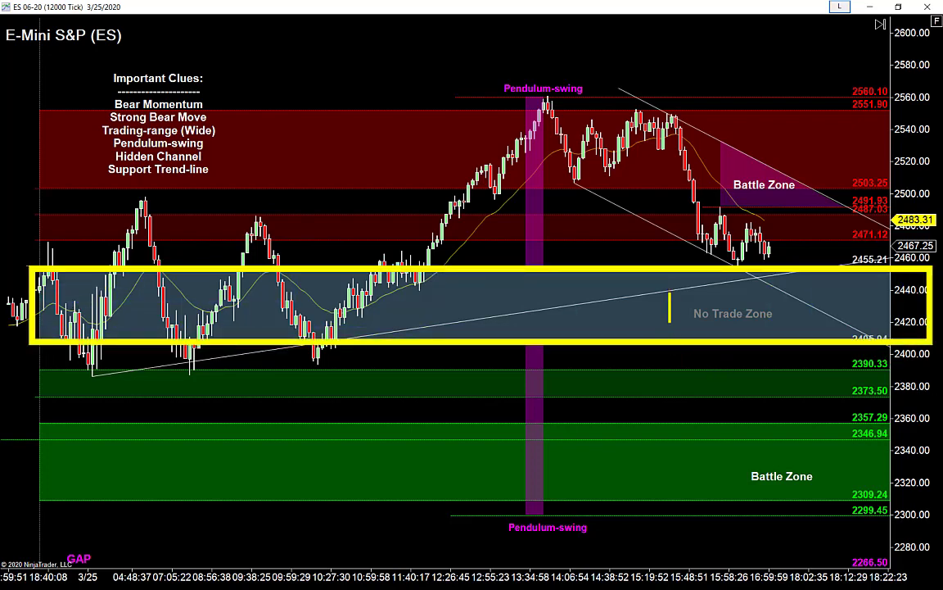
text(MAGFNE)
key(BackSpace)
key(BackSpace)
key(BackSpace)
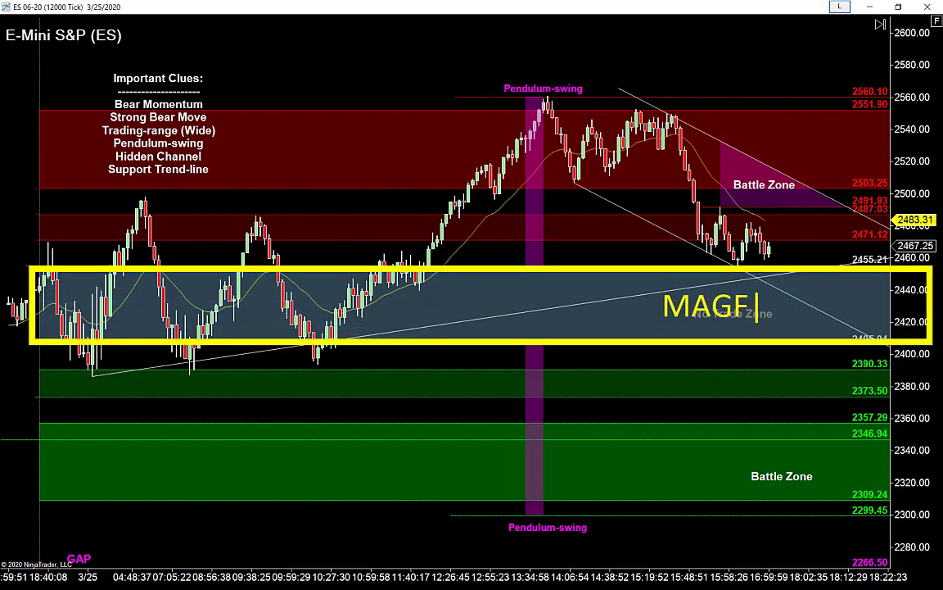
text(NET)
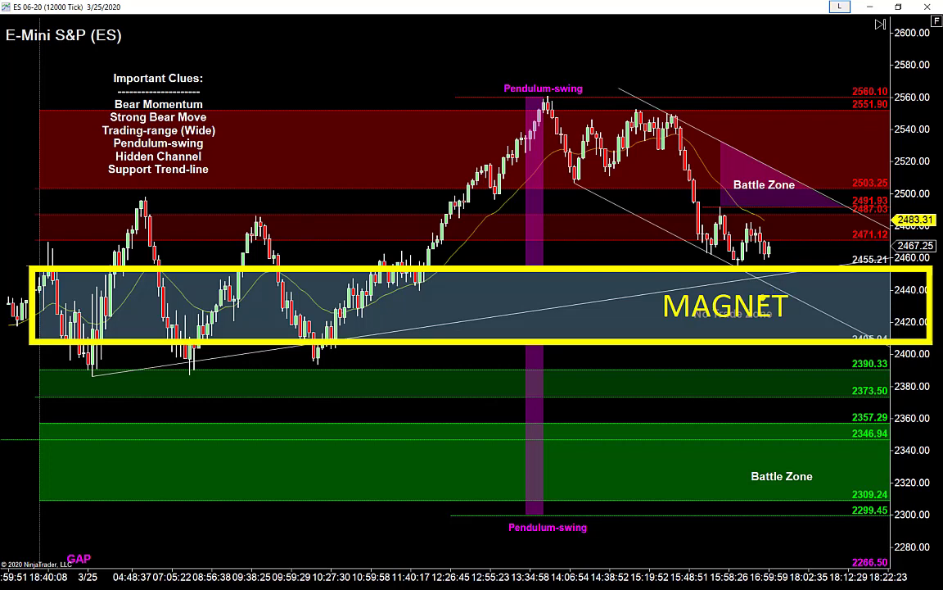
key(ctrl+z)
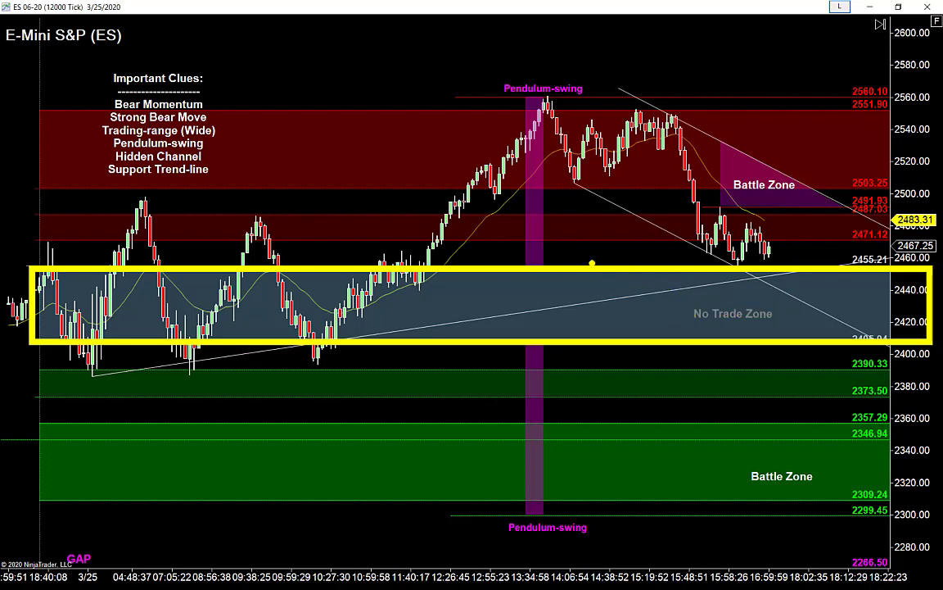
- Point three green arrows at the rally between about 2505 and 2540, and undo them
scroll(453, 166, down, 5)
drag(444, 185, 407, 107)
drag(465, 145, 455, 90)
drag(495, 125, 481, 56)
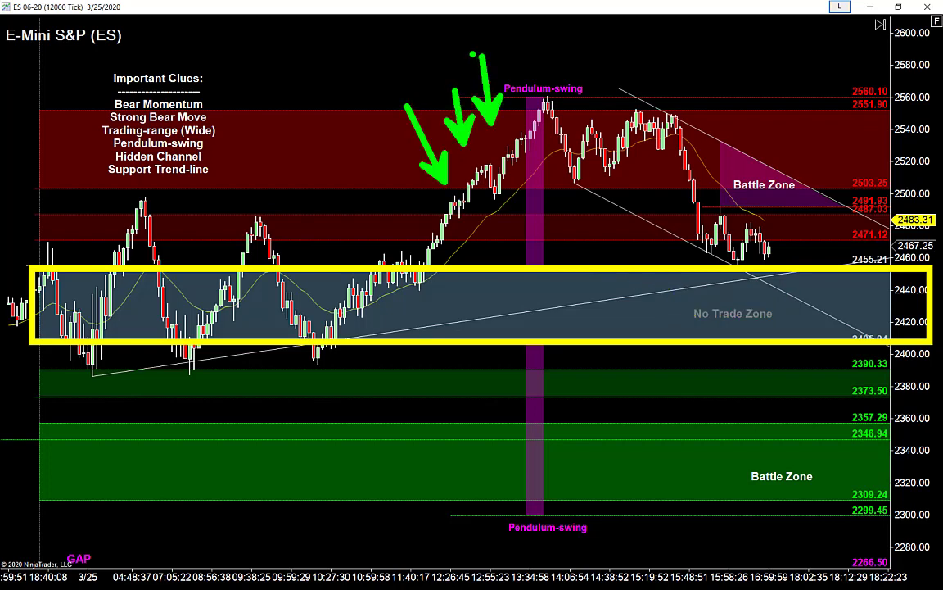
key(ctrl+z)
key(ctrl+z)
key(ctrl+z)
- Trace the rally to 2560.10 and drop to about 2415 in green, mark the 2503.25 break with a red line and yellow arrow, and clear everything
drag(420, 316, 549, 97)
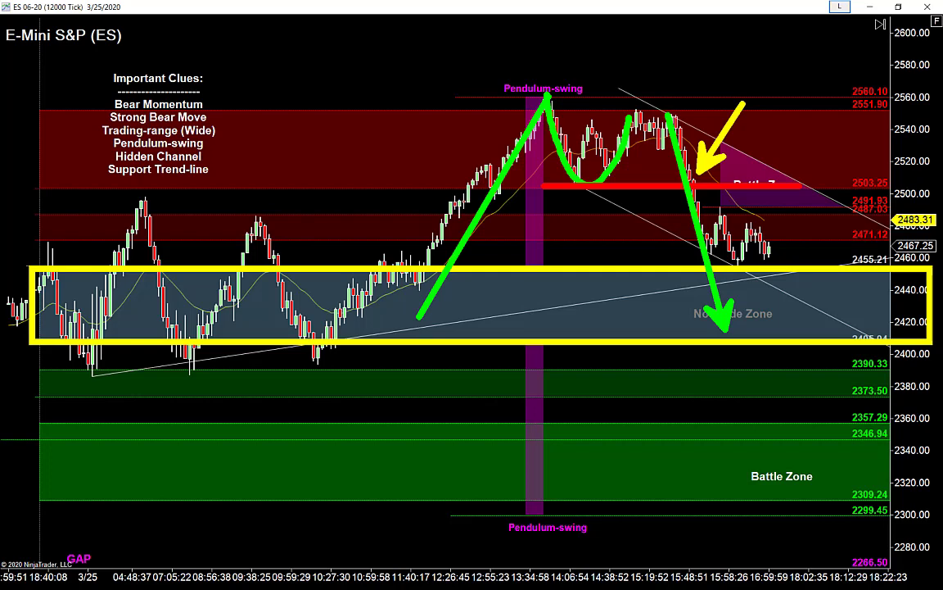
key(Escape)
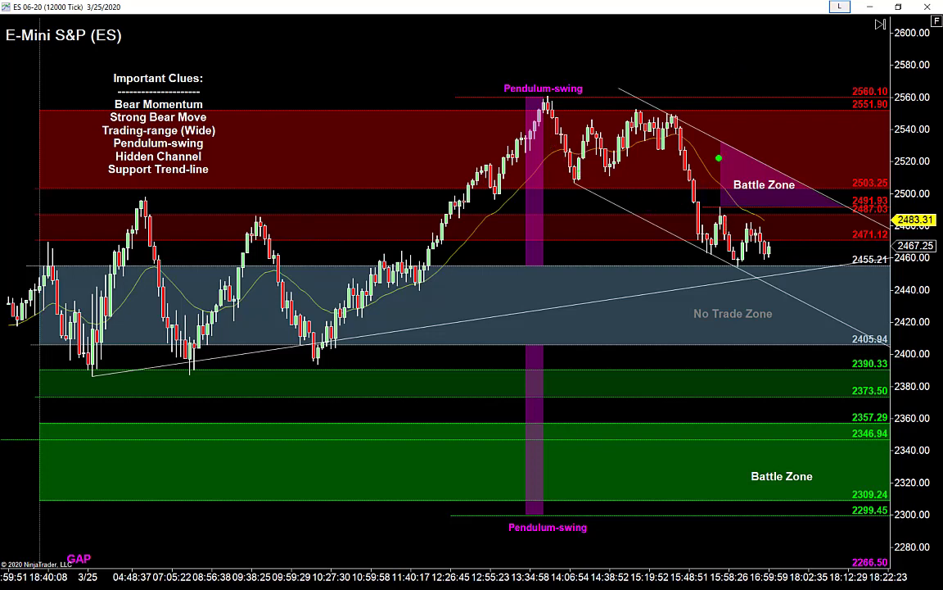
- Point four green arrows at the decline from about 2520 to 2495, trace the drop, and clear the markup
drag(695, 162, 739, 117)
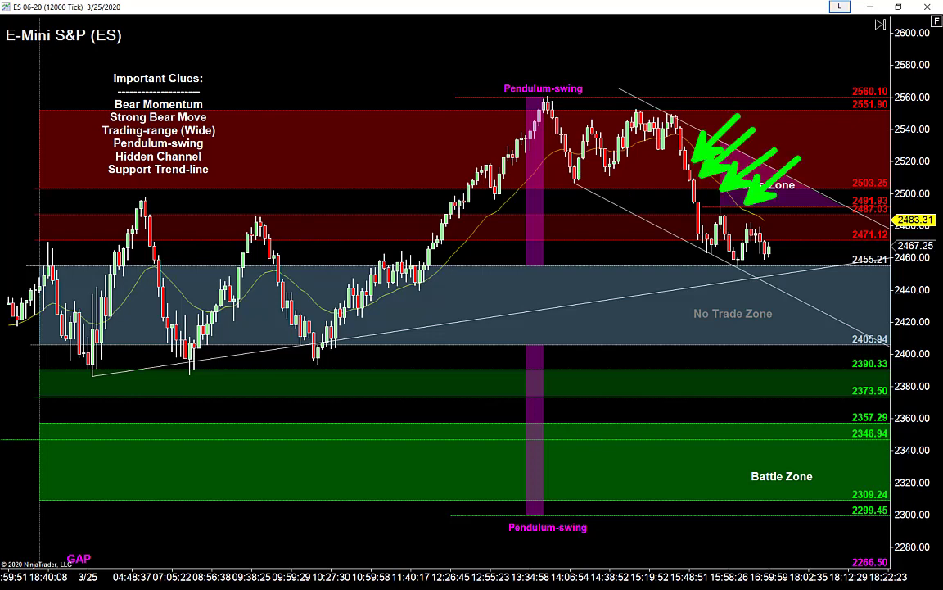
drag(670, 119, 697, 267)
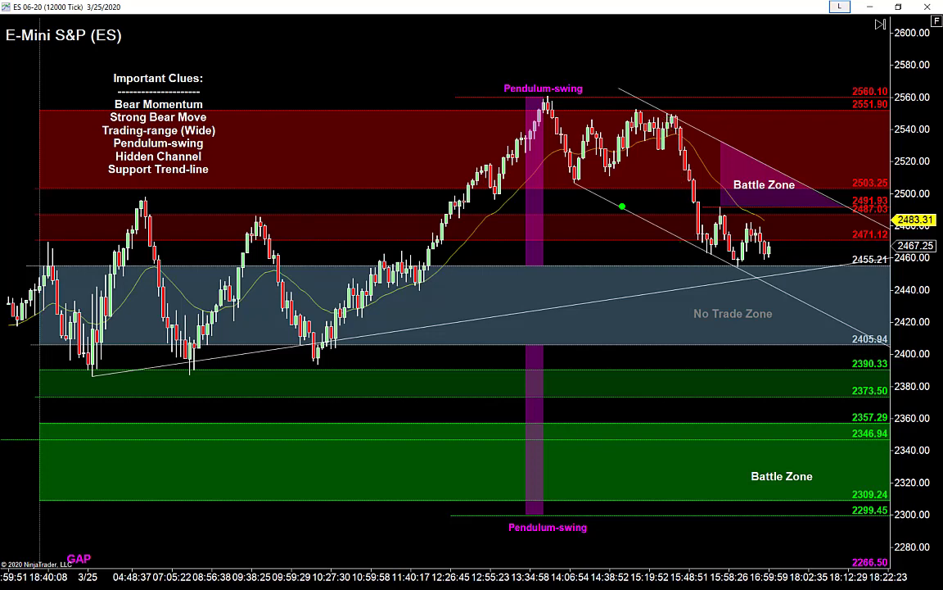
- Circle the late decline in yellow and trace it in green from about 2553 to 2465, up to 2491 and down to about 2449
mouse_move(624, 90)
mouse_down()
mouse_move(698, 211)
mouse_move(828, 286)
mouse_move(821, 319)
mouse_up()
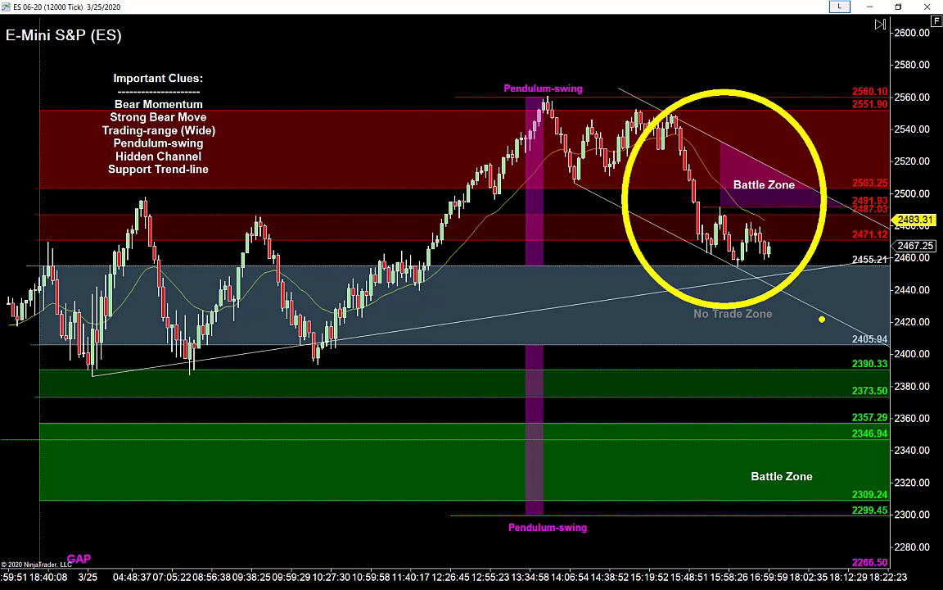
mouse_move(670, 108)
mouse_down()
mouse_move(698, 249)
mouse_move(725, 207)
mouse_up()
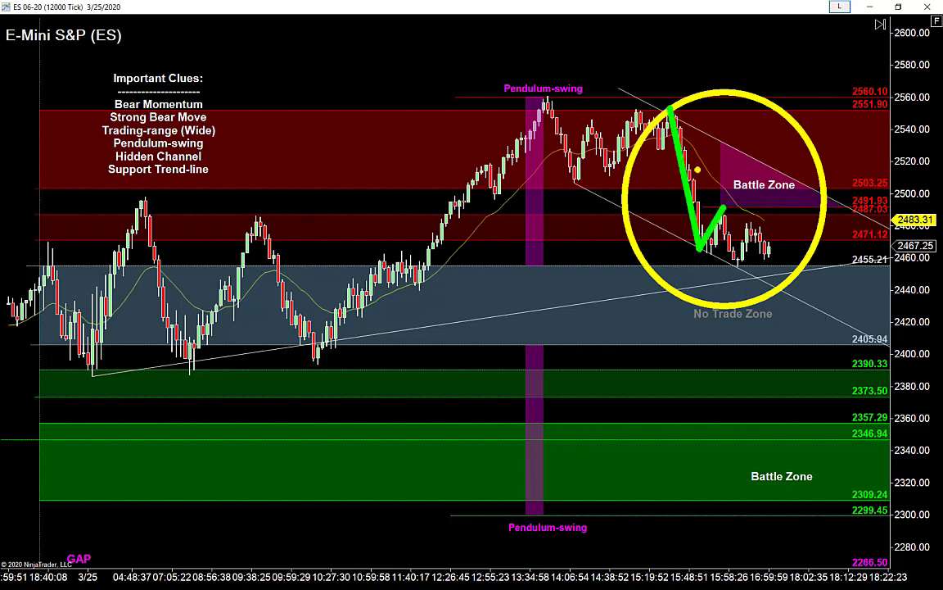
drag(697, 169, 764, 209)
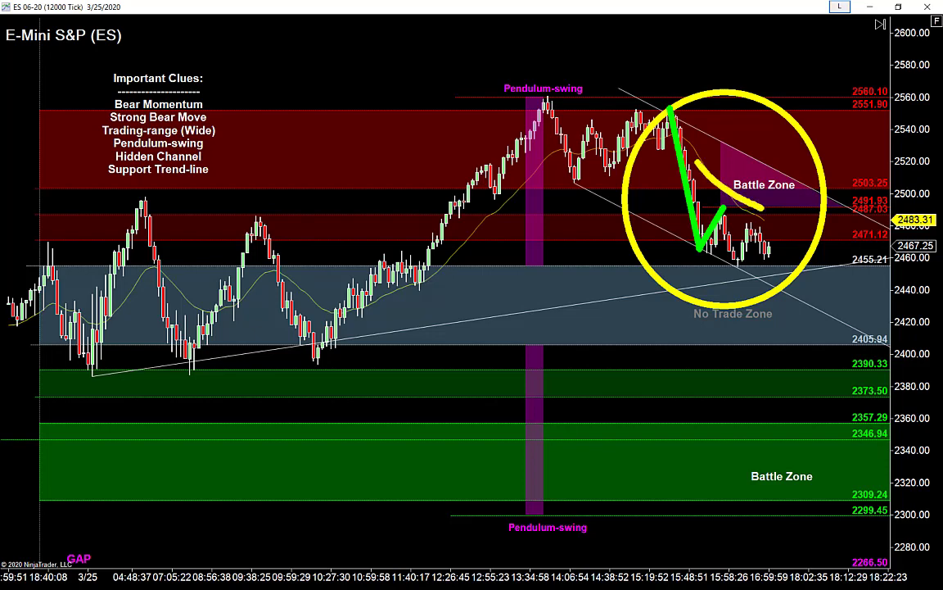
key(ctrl+z)
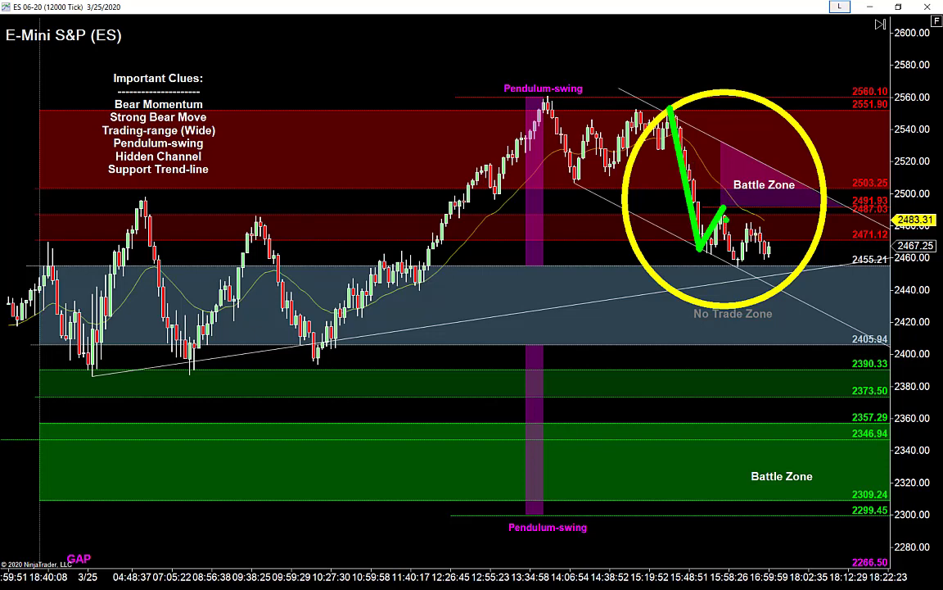
drag(725, 206, 751, 275)
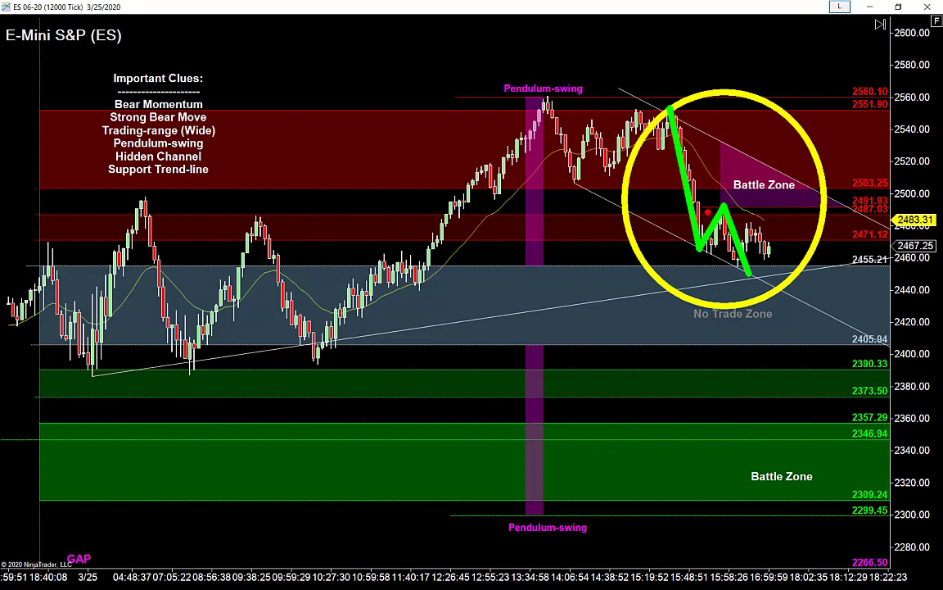
- Add a red line at 2491.93, extend the green path to about 2508 with an arrow falling to about 2370, and clear all markup
drag(703, 203, 835, 204)
key(g)
mouse_move(752, 273)
mouse_down()
mouse_move(792, 186)
mouse_move(831, 400)
mouse_up()
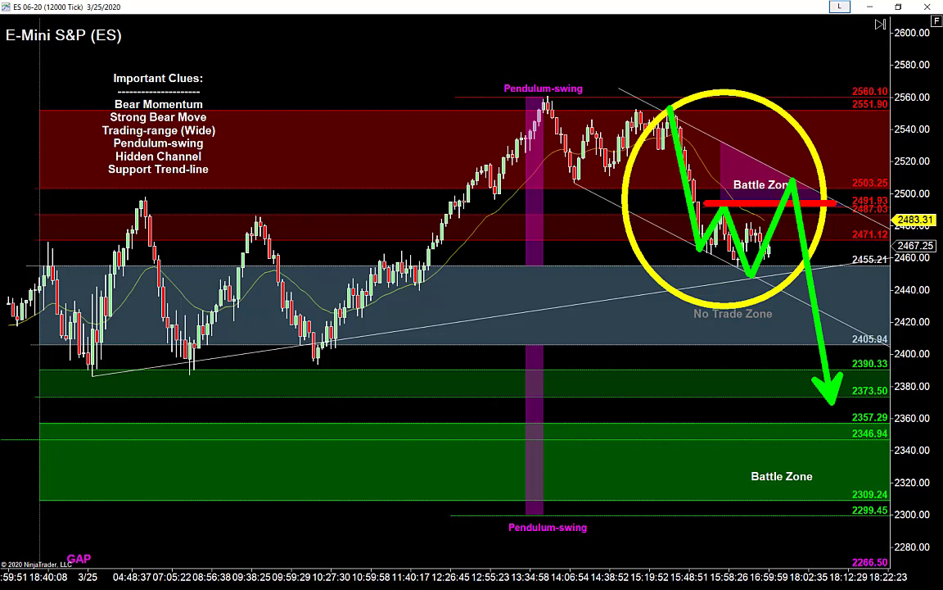
key(e)
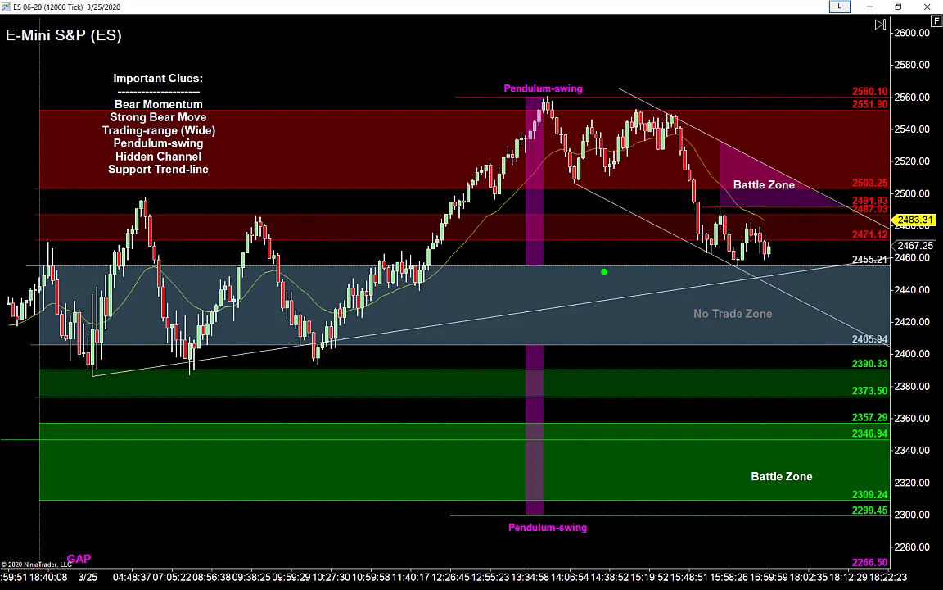
- Draw a freehand green path dropping to about 2453, rising through the upper Battle Zone to about 2513 and falling to about 2406, and clear it
key(p)
mouse_move(675, 114)
mouse_down()
mouse_move(712, 255)
mouse_move(723, 269)
mouse_move(783, 187)
mouse_move(823, 311)
mouse_move(847, 326)
mouse_up()
key(g)
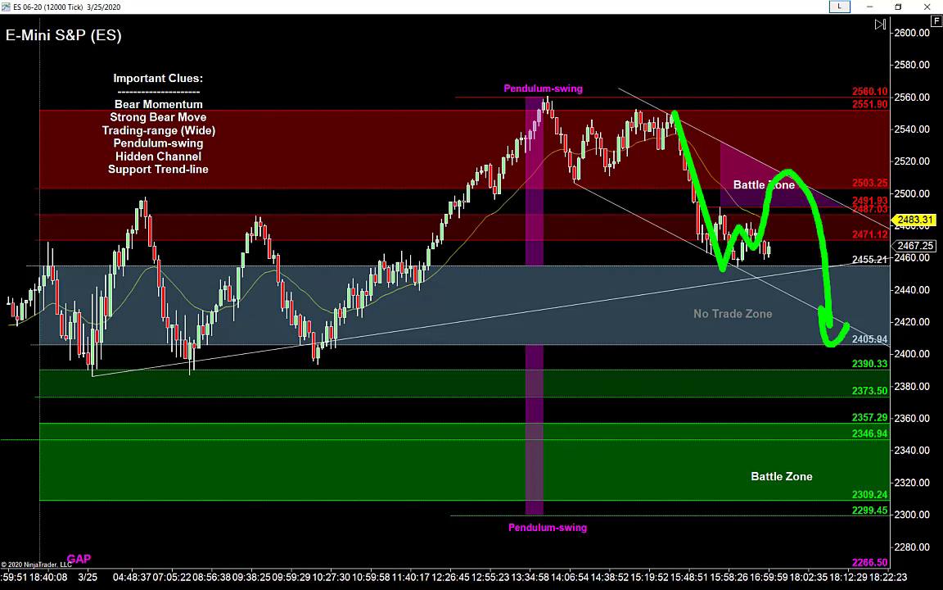
key(e)
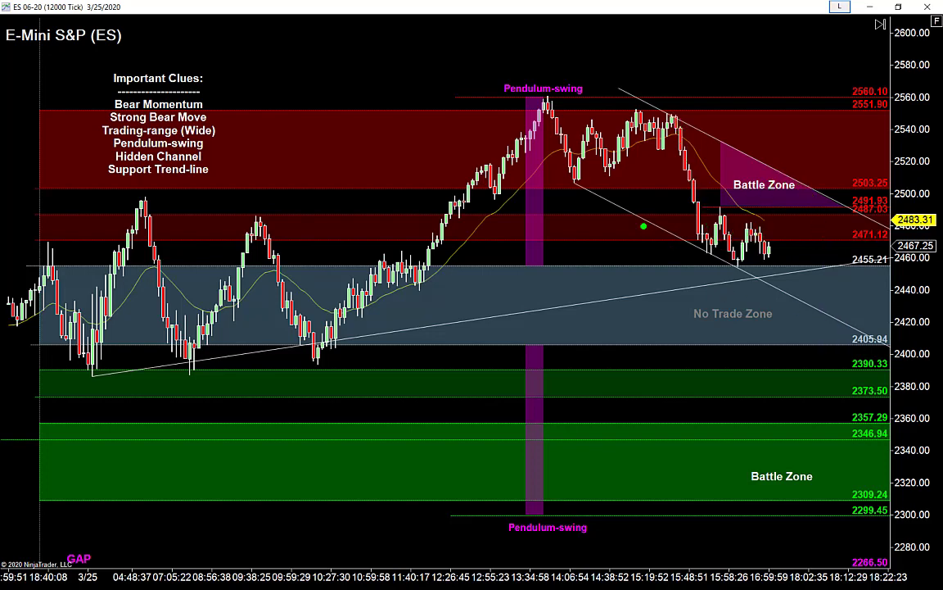
- Mark the No Trade Zone and clear it, and sketch and clear a green path rising to 2560, dipping near 2497 and falling to about 2430
drag(66, 264, 815, 343)
key(e)
mouse_move(402, 305)
mouse_down()
mouse_move(533, 180)
mouse_move(702, 120)
mouse_move(731, 297)
mouse_move(743, 251)
mouse_up()
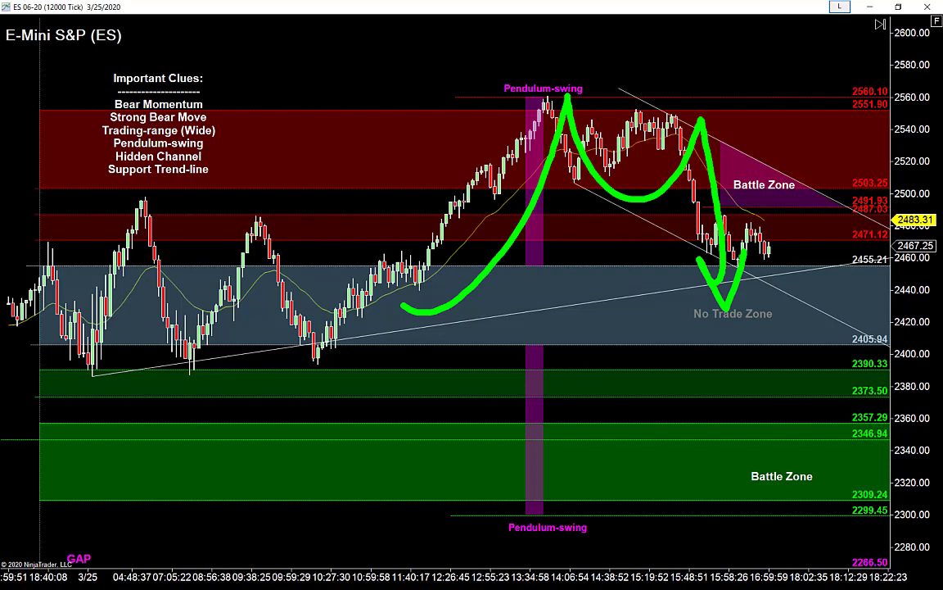
key(e)
- Redraw the green zigzag with a red line at 2491.93 and an arrow falling to about 2373, mark the Battle Zone retest in yellow, and clear everything
mouse_move(657, 114)
mouse_down()
mouse_move(694, 190)
mouse_move(698, 251)
mouse_move(721, 209)
mouse_move(742, 273)
mouse_up()
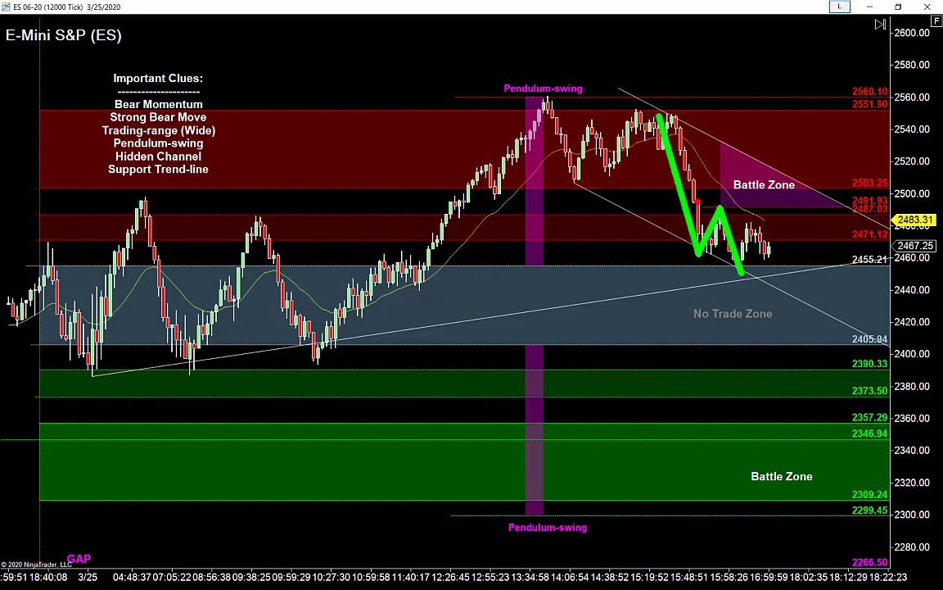
mouse_move(696, 203)
mouse_down()
mouse_move(831, 196)
mouse_move(832, 204)
mouse_up()
key(g)
mouse_move(750, 277)
mouse_down()
mouse_move(796, 176)
mouse_move(833, 434)
mouse_move(839, 397)
mouse_up()
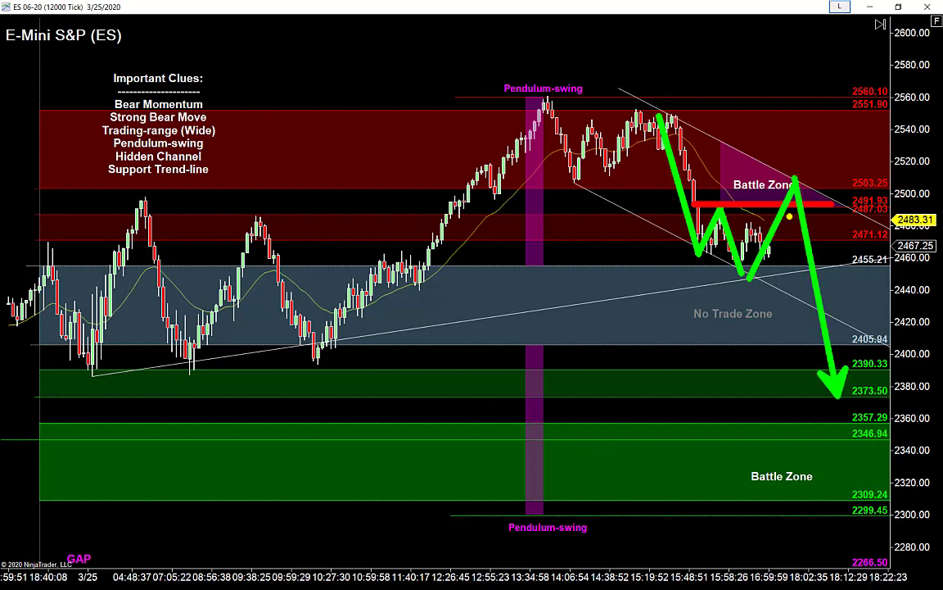
drag(782, 168, 820, 196)
key(e)
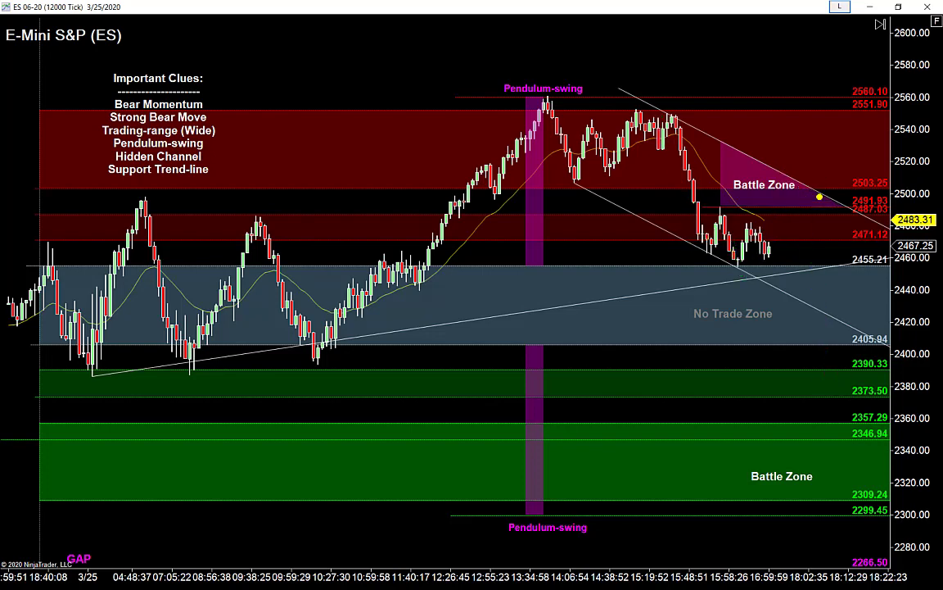
- Draw a red line at 2491.93 and trace the lower and upper lines of the falling channel in yellow
key(r)
drag(706, 206, 855, 206)
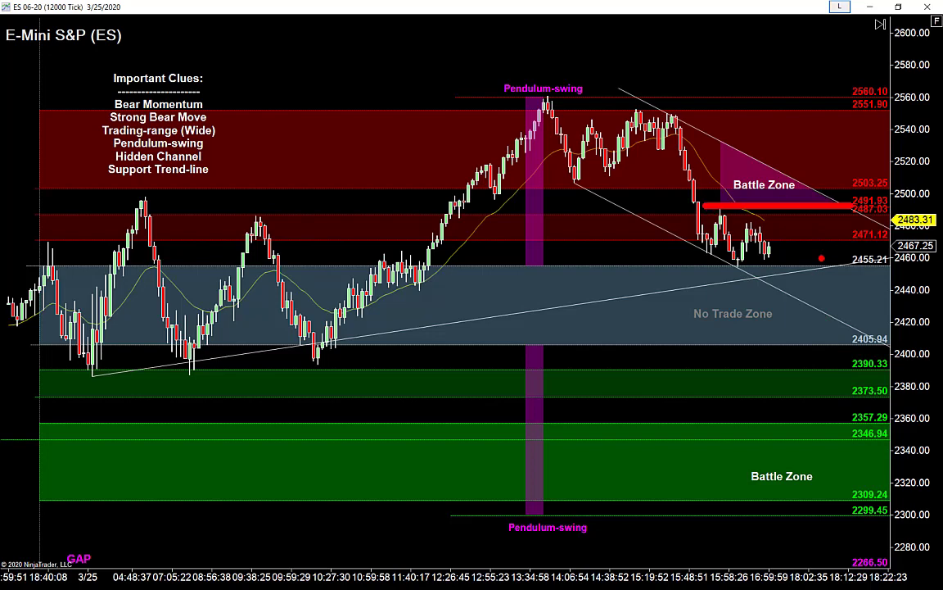
key(b)
mouse_move(556, 175)
mouse_down()
mouse_move(738, 253)
mouse_move(825, 319)
mouse_up()
key(y)
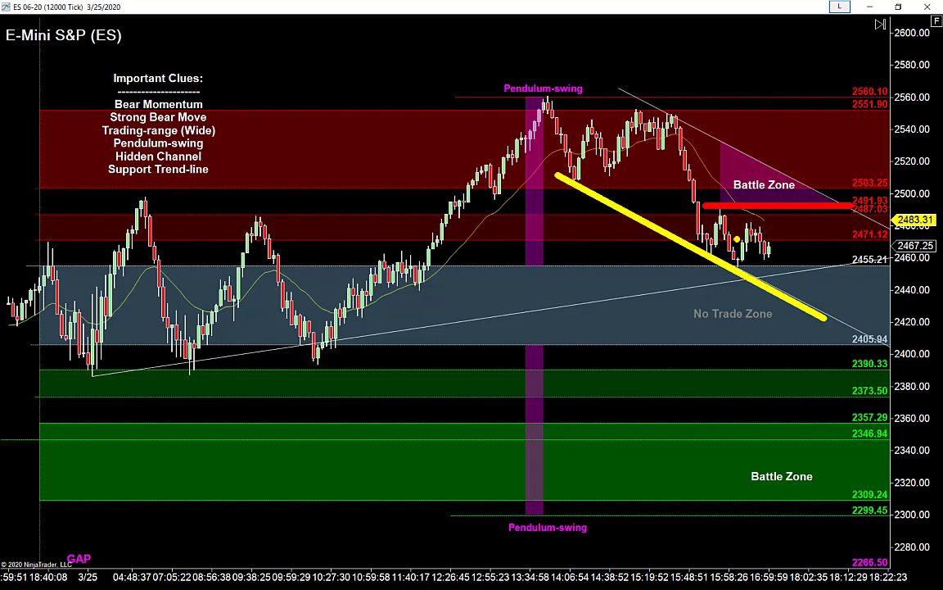
mouse_move(622, 84)
mouse_down()
mouse_move(779, 185)
mouse_move(889, 228)
mouse_up()
key(y)
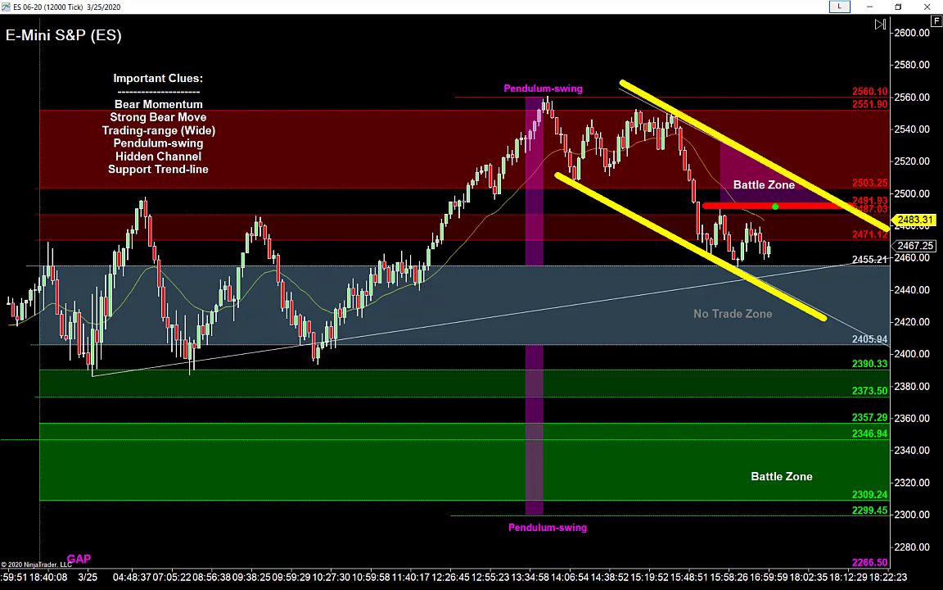
- Trace a green zigzag up to the upper channel line near 2505, add a pink arrow falling to about 2378 and a retest arrow, and clear the markup
drag(659, 121, 695, 247)
key(g)
drag(695, 248, 723, 208)
mouse_move(722, 209)
mouse_down()
mouse_move(756, 276)
mouse_move(801, 187)
mouse_move(843, 391)
mouse_up()
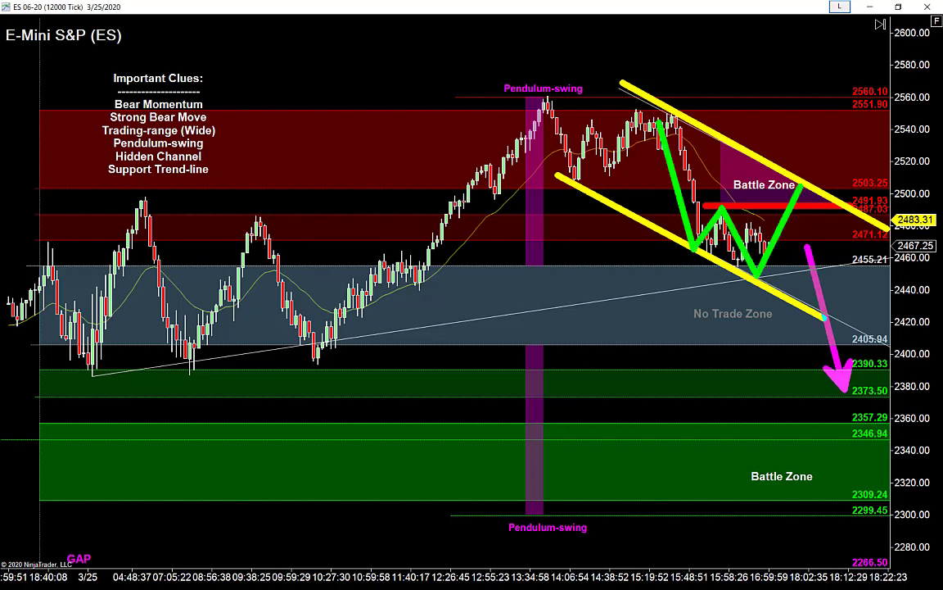
key(g)
mouse_move(788, 170)
mouse_down()
mouse_move(810, 191)
mouse_move(830, 104)
mouse_up()
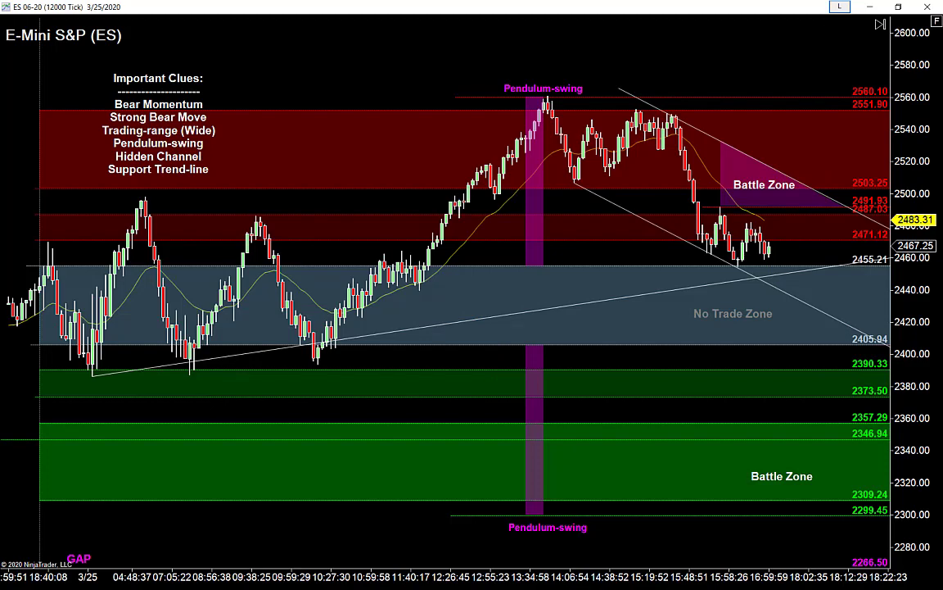
- Expand the E-Mini S&P chart's time scale to enlarge the latest price action
key(ctrl+Up)
key(ctrl+Up)
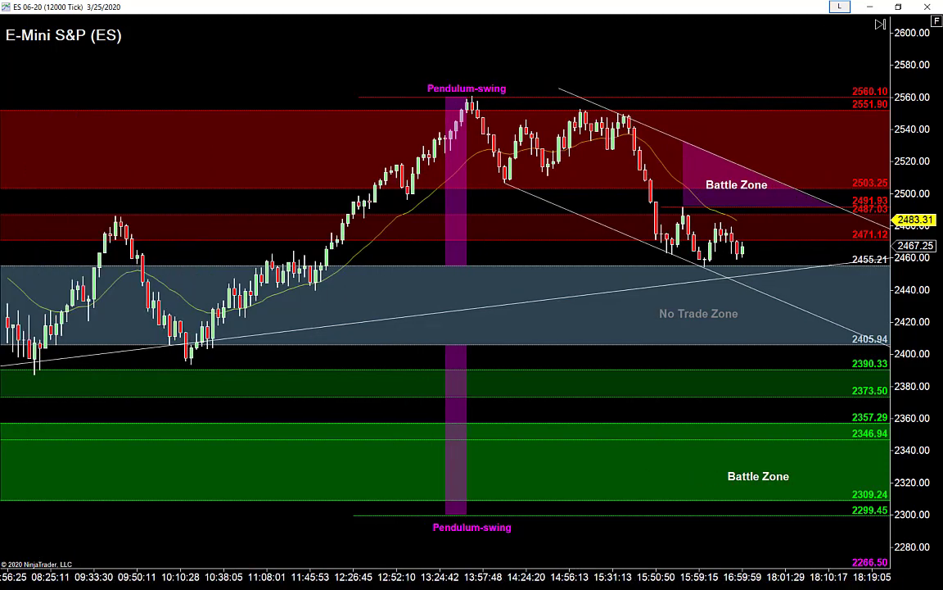
- Shift the E-Mini S&P chart to leave more space after the latest candles and enlarge its price scale to about 2340–2580
key(Right)
key(Right)
key(Right)
key(Right)
key(Right)
key(Right)
key(Right)
key(Right)
key(Right)
key(Right)
key(Right)
key(Right)
key(Right)
key(Right)
key(Right)
drag(524, 278, 524, 323)
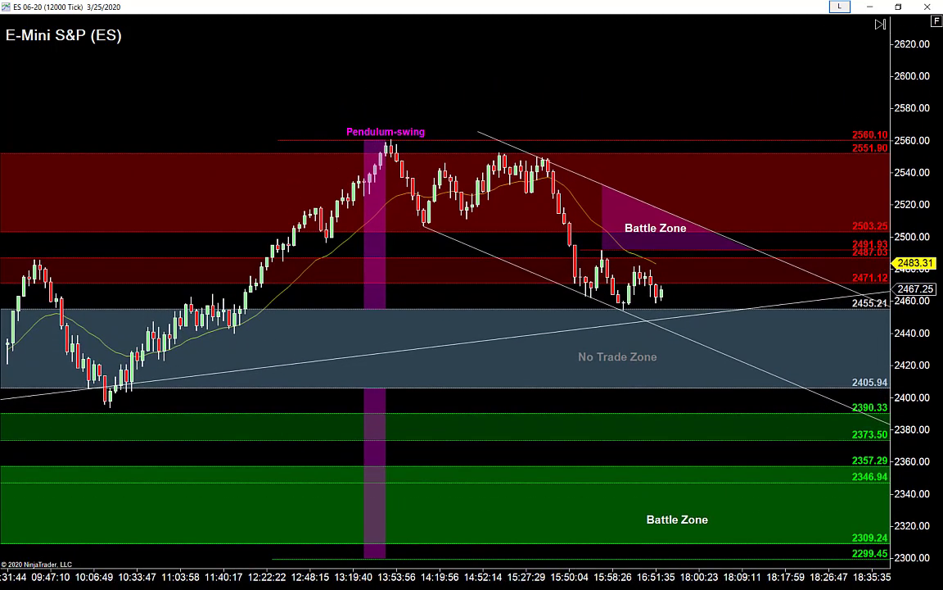
drag(913, 327, 913, 272)
drag(524, 295, 502, 288)
scroll(443, 295, right, 2)
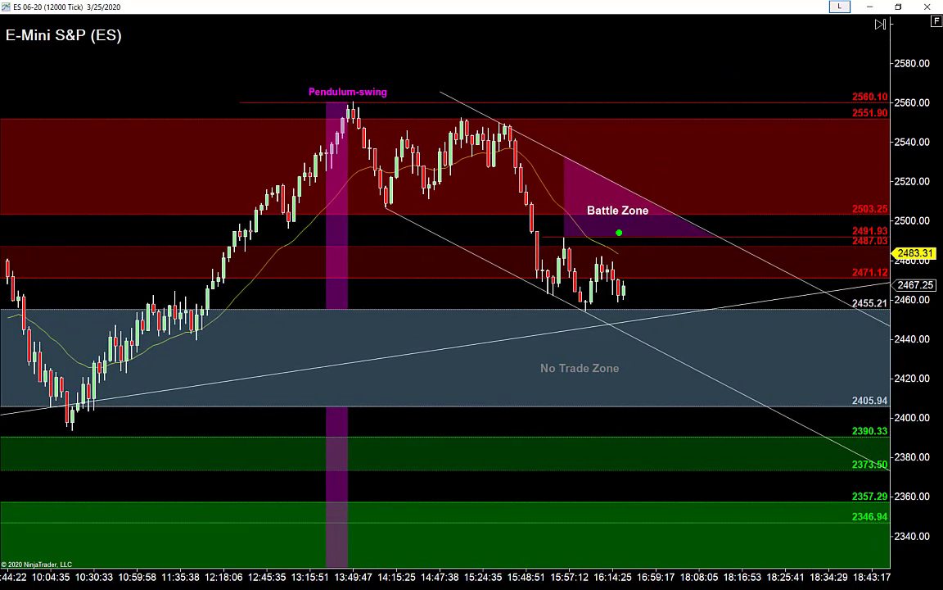
- Draw a green zigzag ending near 2505, a red line at 2491.93, a yellow moving-average curve and a pink bar down to about 2478
mouse_move(493, 117)
mouse_down()
mouse_move(544, 290)
mouse_move(575, 238)
mouse_move(611, 320)
mouse_move(658, 210)
mouse_up()
drag(546, 236, 653, 236)
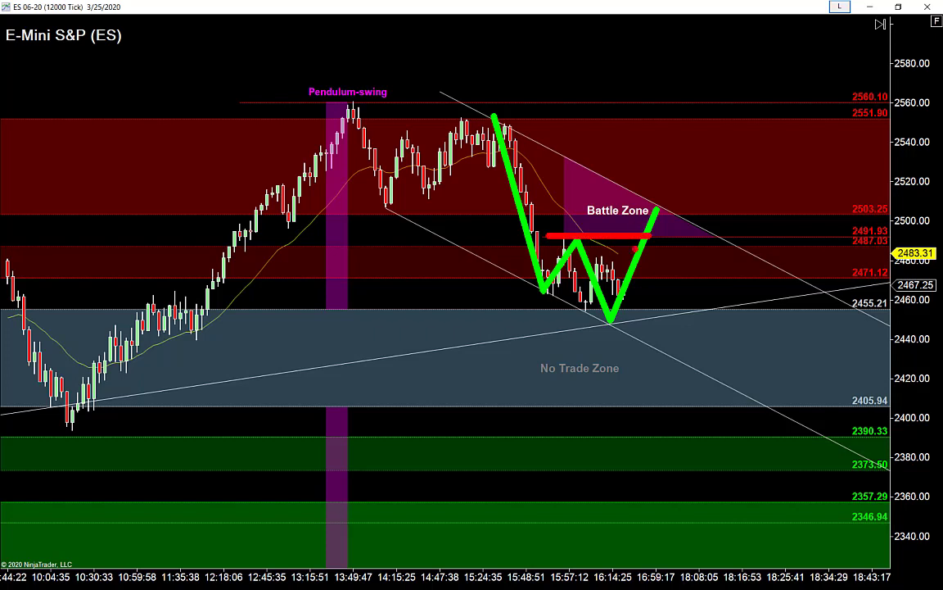
drag(549, 205, 711, 251)
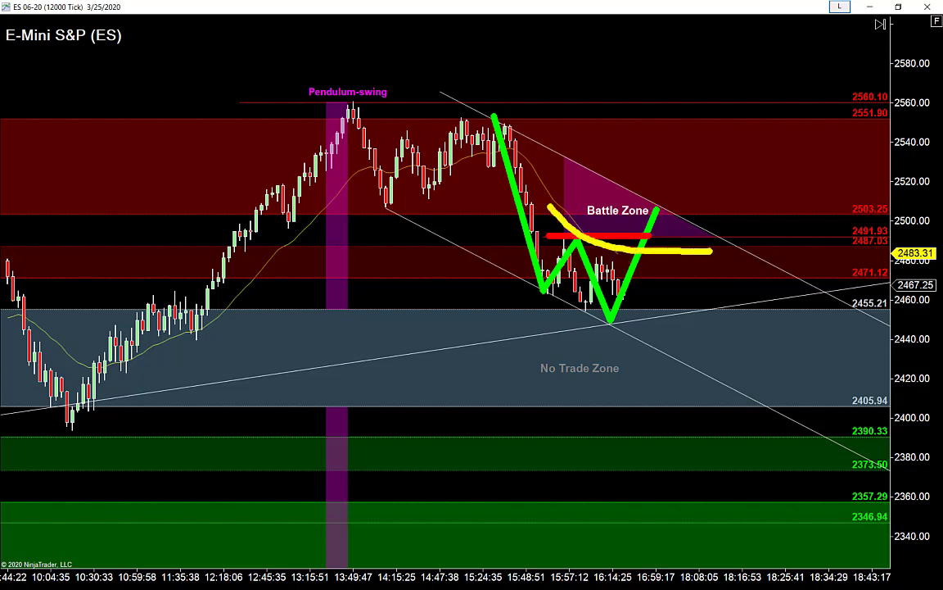
mouse_move(658, 206)
mouse_down()
mouse_move(676, 260)
mouse_move(713, 264)
mouse_up()
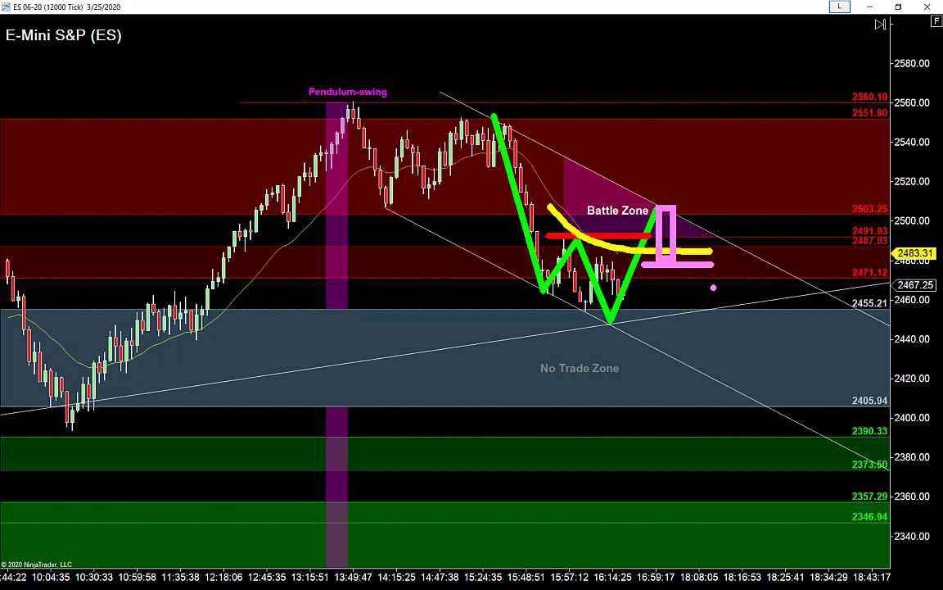
- Draw three rising arrows above the falling channel and undo them
drag(702, 176, 803, 79)
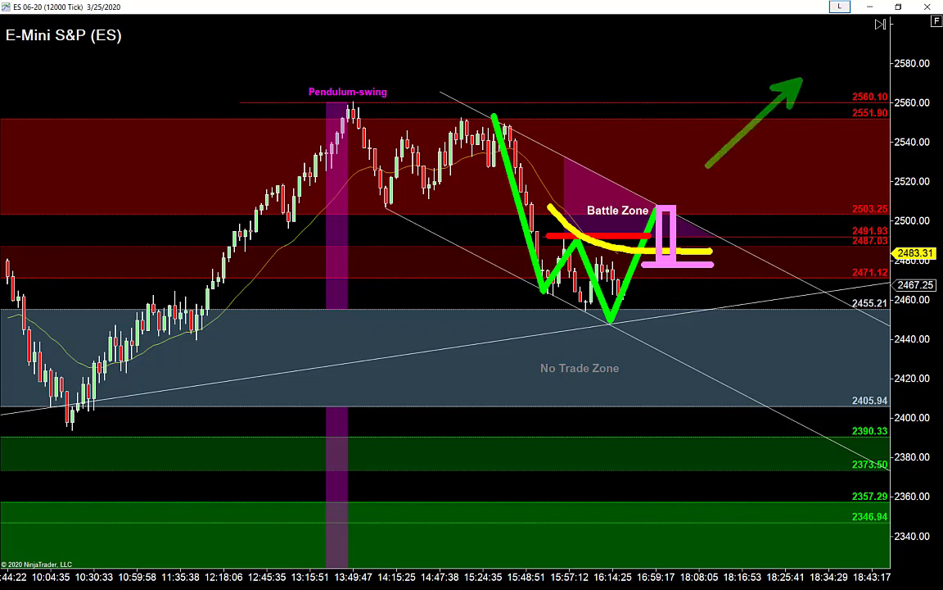
drag(744, 186, 833, 87)
drag(803, 182, 845, 131)
key(ctrl+z)
key(ctrl+z)
key(ctrl+z)
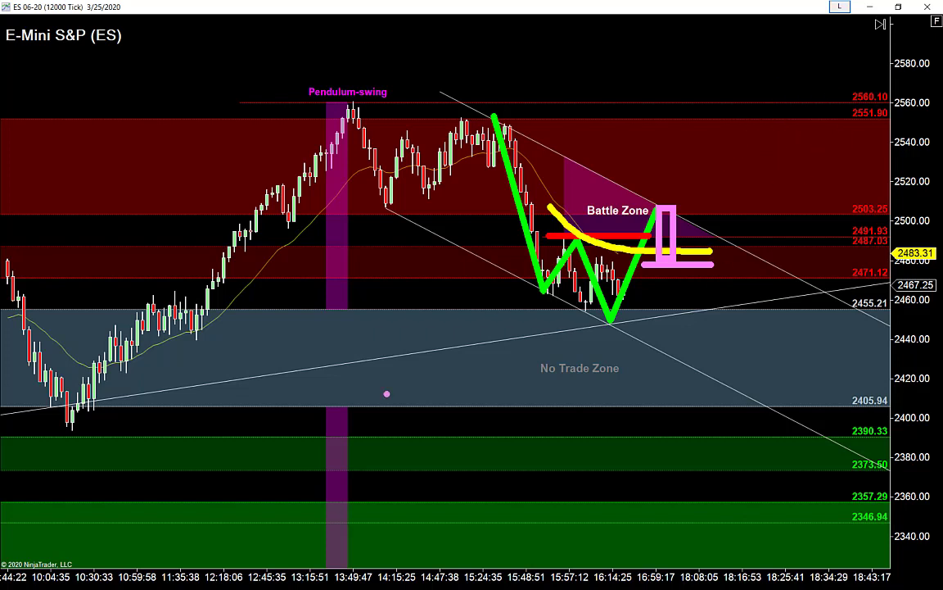
- Draw four upward marks across the lower chart and an arrow up to the Battle Zone peak, and undo all the markup
drag(394, 581, 394, 408)
drag(436, 555, 436, 412)
drag(493, 555, 493, 395)
drag(548, 555, 548, 386)
drag(708, 387, 659, 203)
key(ctrl+z)
key(ctrl+z)
key(ctrl+z)
key(ctrl+z)
key(ctrl+z)
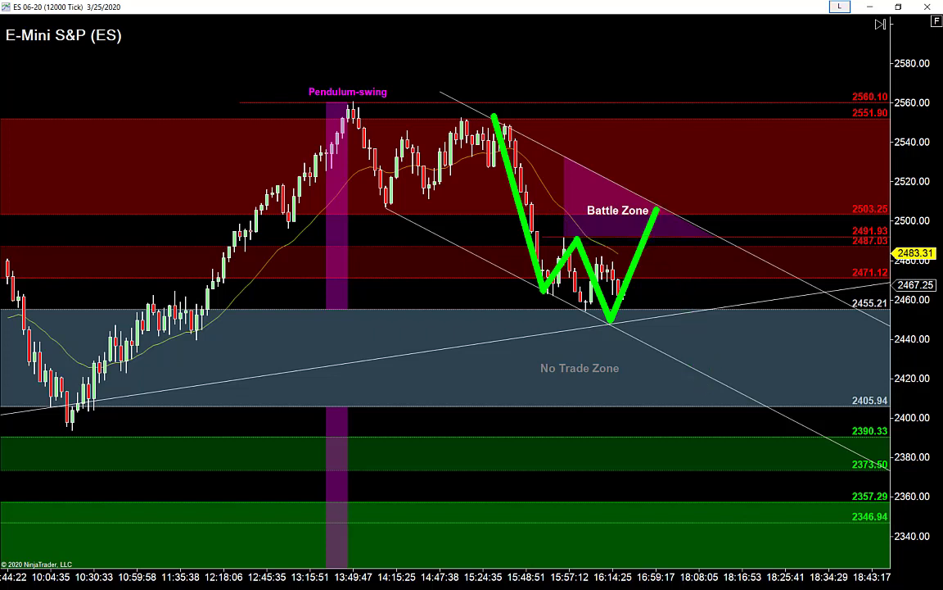
key(ctrl+z)
- Replace a trial green V with a green line rising from about 2449 to 2552, and mark the 2560.10 level in red
mouse_move(517, 121)
mouse_down()
mouse_move(610, 293)
mouse_move(644, 139)
mouse_up()
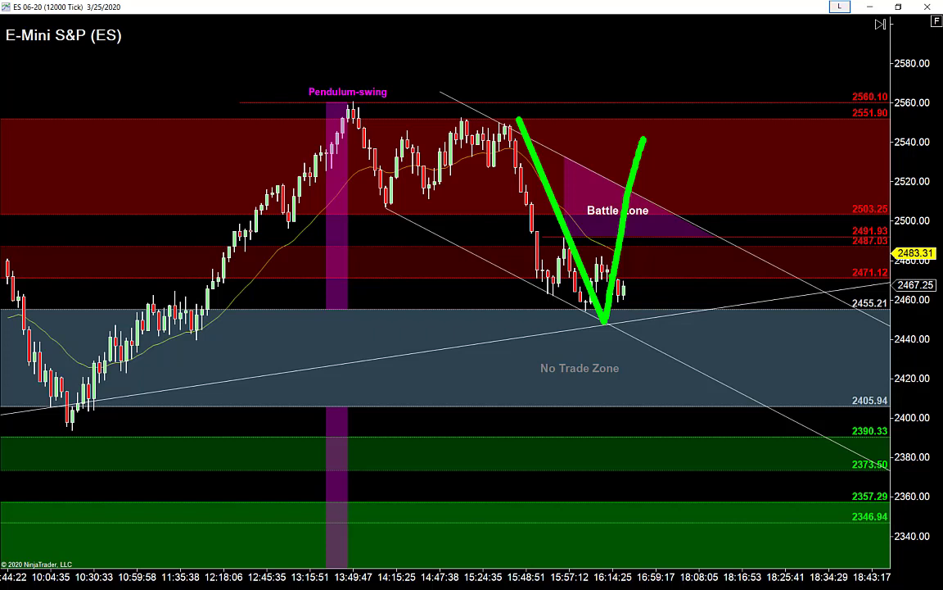
key(e)
drag(604, 321, 656, 117)
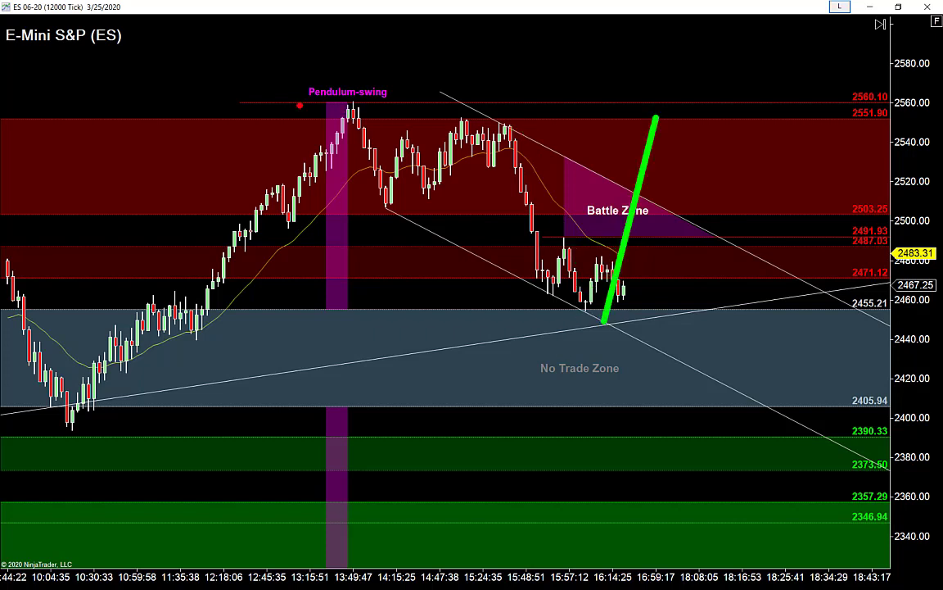
drag(298, 105, 808, 106)
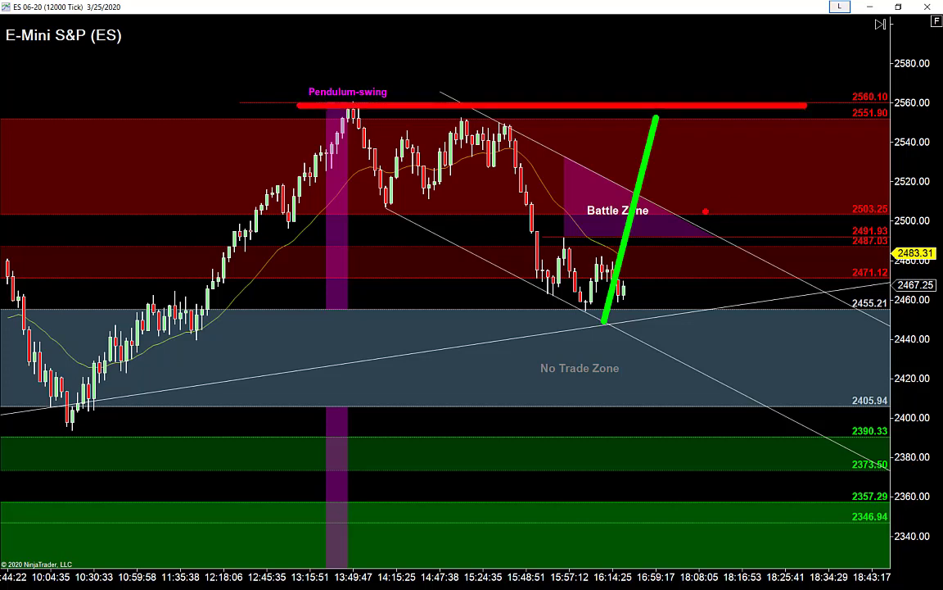
- Add a yellow moving-average curve, a green zigzag pullback to about 2541 and a green arrow falling to about 2421, and clear the markup
key(y)
mouse_move(599, 274)
mouse_down()
mouse_move(655, 187)
mouse_move(739, 158)
mouse_up()
key(g)
mouse_move(656, 120)
mouse_down()
mouse_move(657, 110)
mouse_move(678, 176)
mouse_move(690, 145)
mouse_move(711, 196)
mouse_move(727, 141)
mouse_up()
key(p)
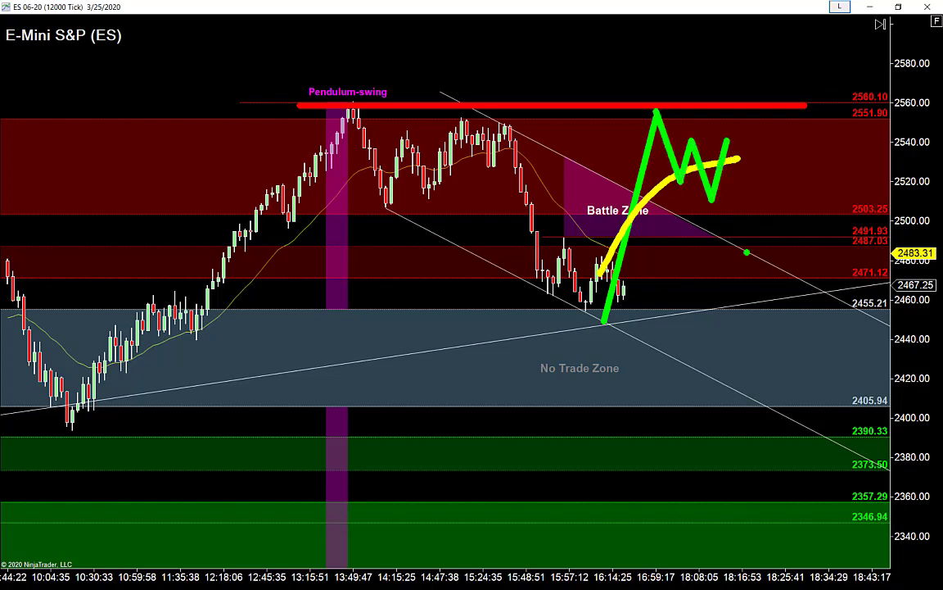
drag(785, 375, 727, 140)
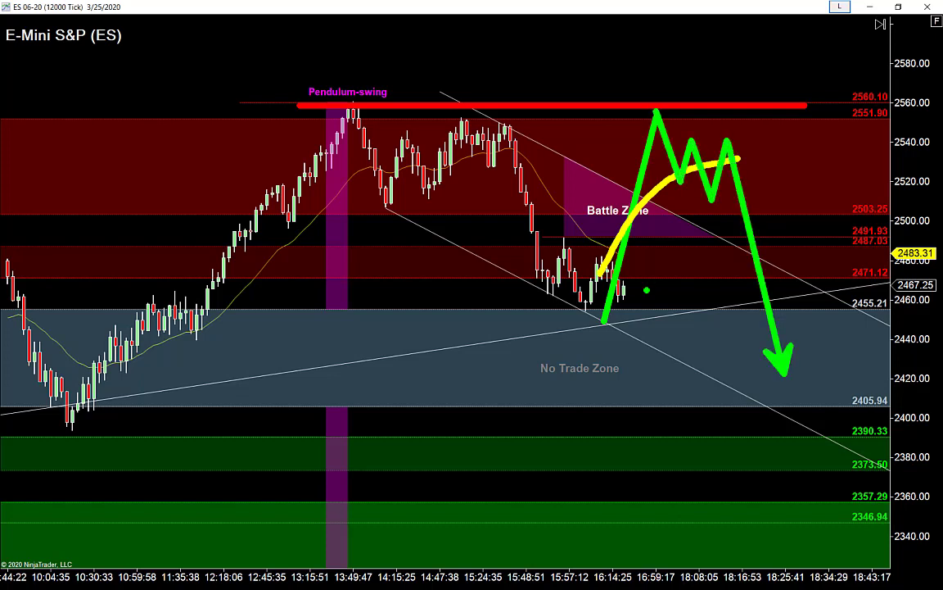
key(e)
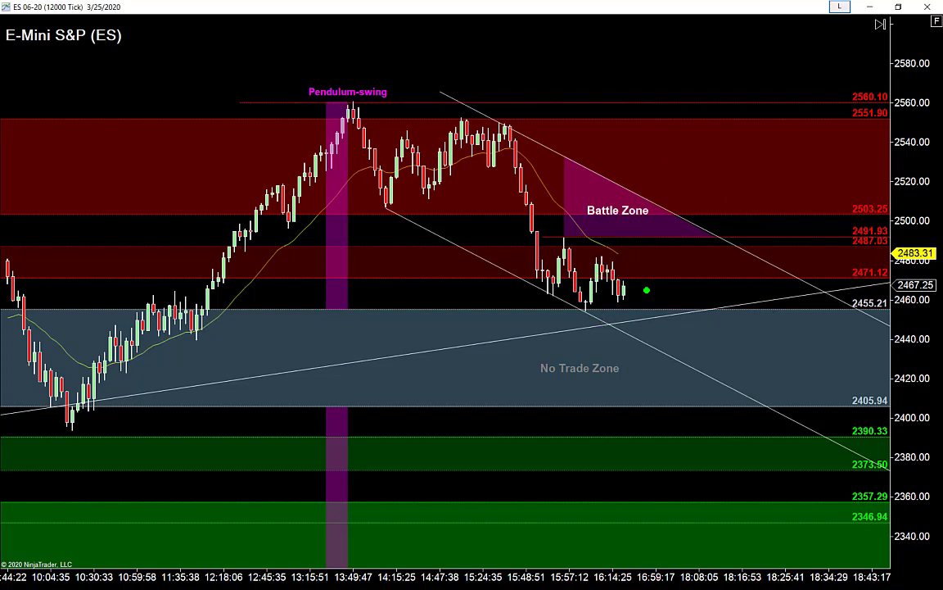
- Draw a green zigzag ending near 2500, a red line at 2491.93 and yellow lines along both sides of the falling channel
mouse_move(496, 138)
mouse_down()
mouse_move(511, 154)
mouse_move(545, 291)
mouse_move(582, 238)
mouse_move(626, 263)
mouse_move(665, 237)
mouse_move(671, 220)
mouse_up()
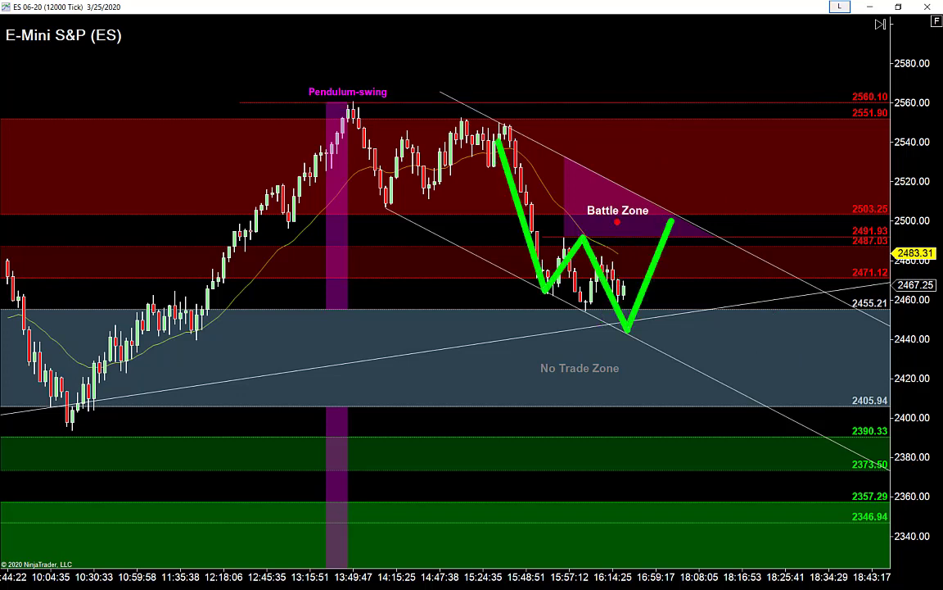
drag(568, 234, 648, 234)
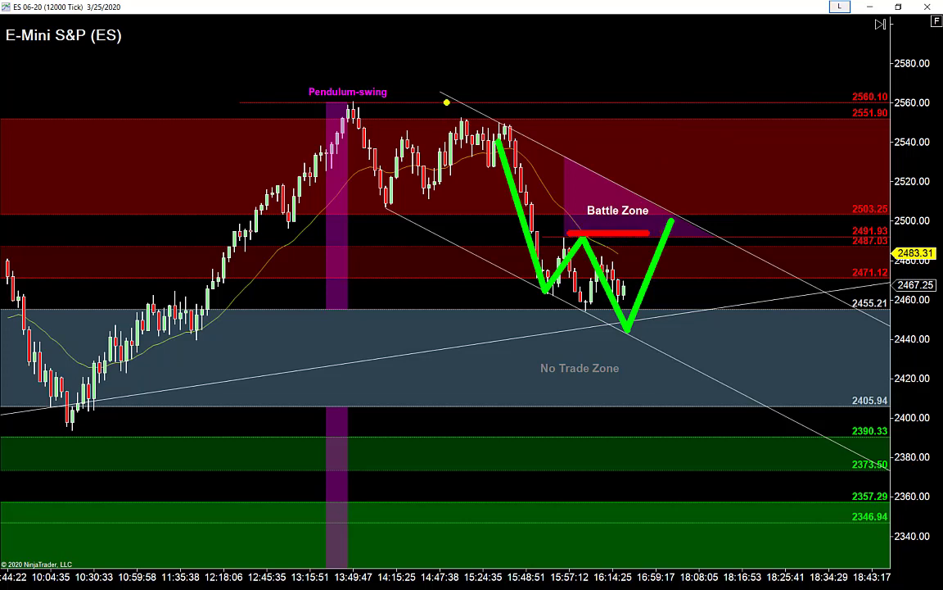
drag(447, 102, 753, 256)
drag(370, 210, 717, 380)
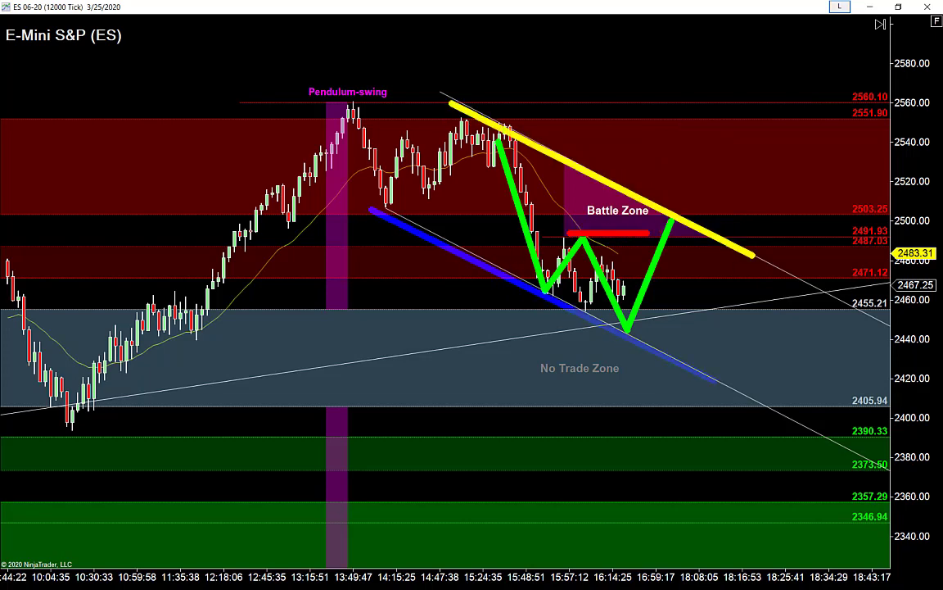
- Box the drop from the zigzag's peak in pink, trace the moving average in yellow and add a green arrow falling to about 2393
drag(673, 221, 696, 270)
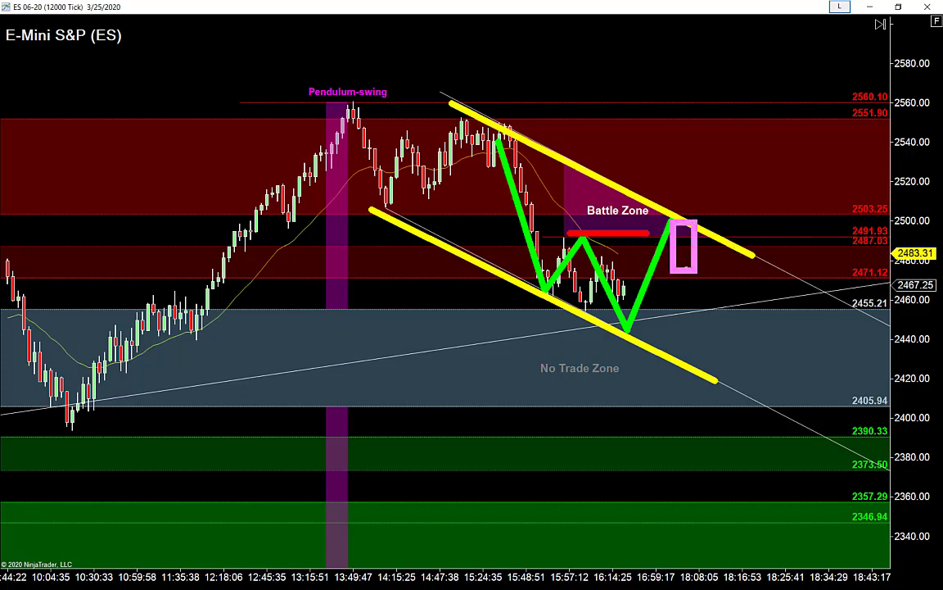
drag(545, 215, 729, 267)
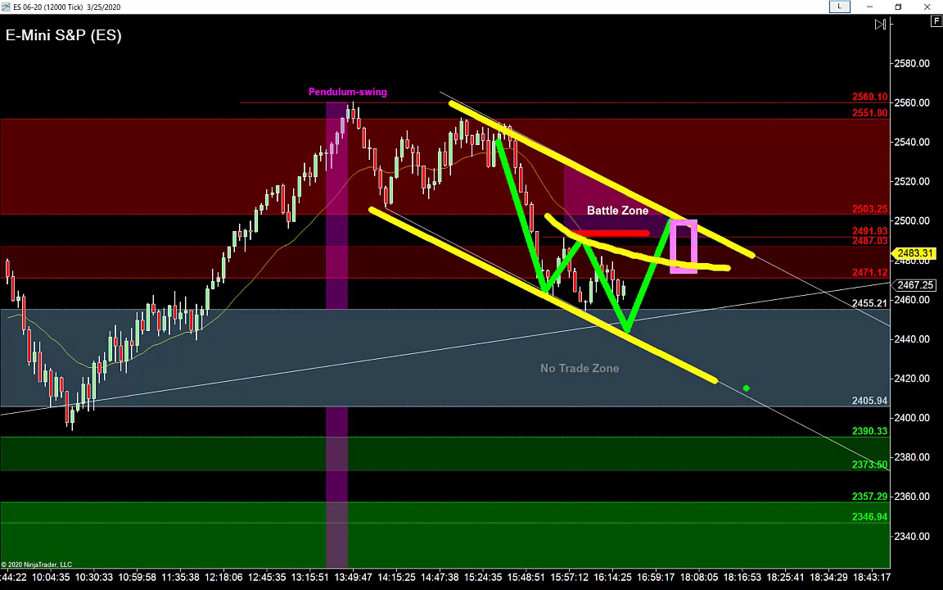
mouse_move(752, 431)
mouse_down()
mouse_move(686, 286)
mouse_move(672, 220)
mouse_up()
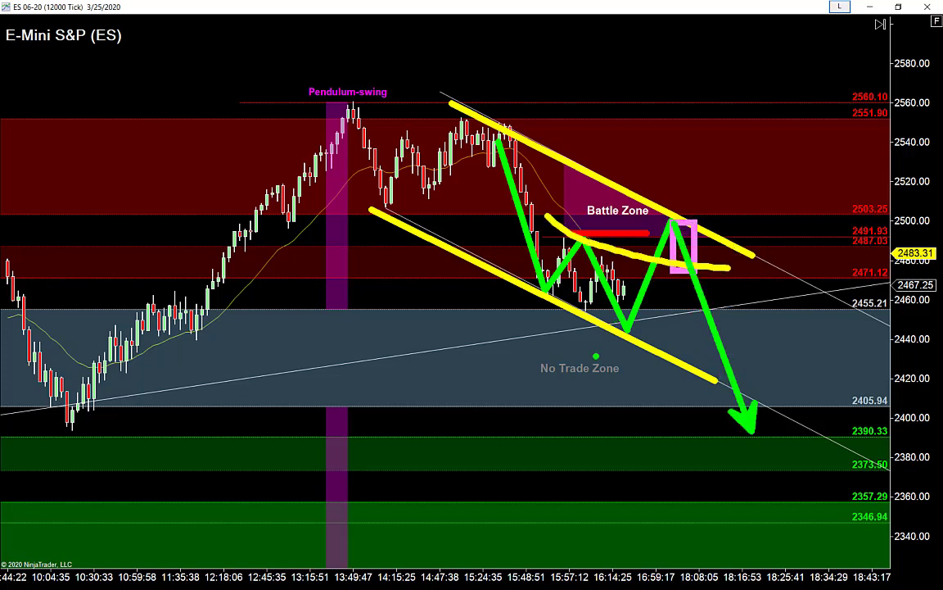
- Trace the rising trendline in pink, add and undo pink arrows at the peak and beneath the trendline, and clear the markup
drag(49, 416, 852, 287)
drag(673, 125, 673, 212)
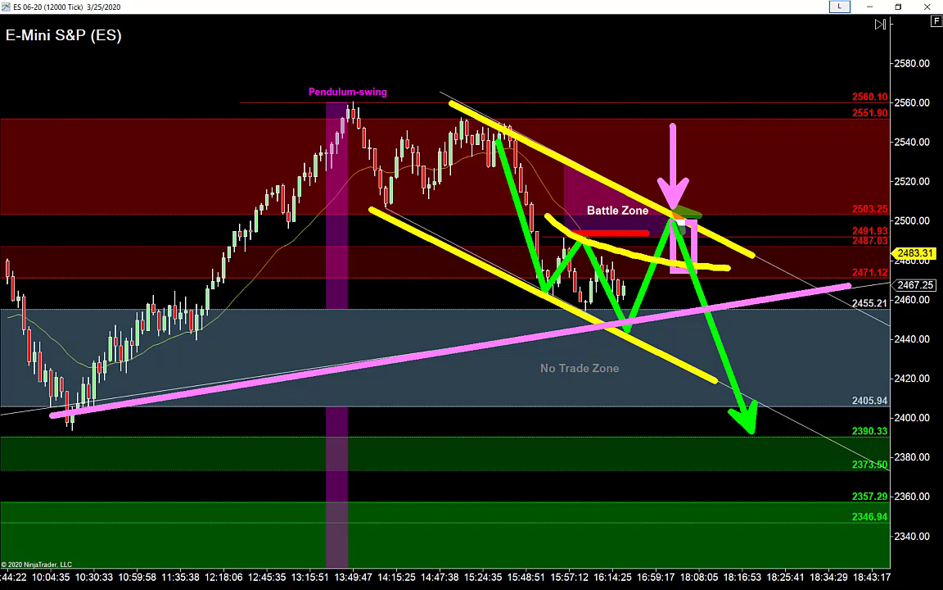
drag(360, 459, 327, 395)
drag(413, 474, 383, 390)
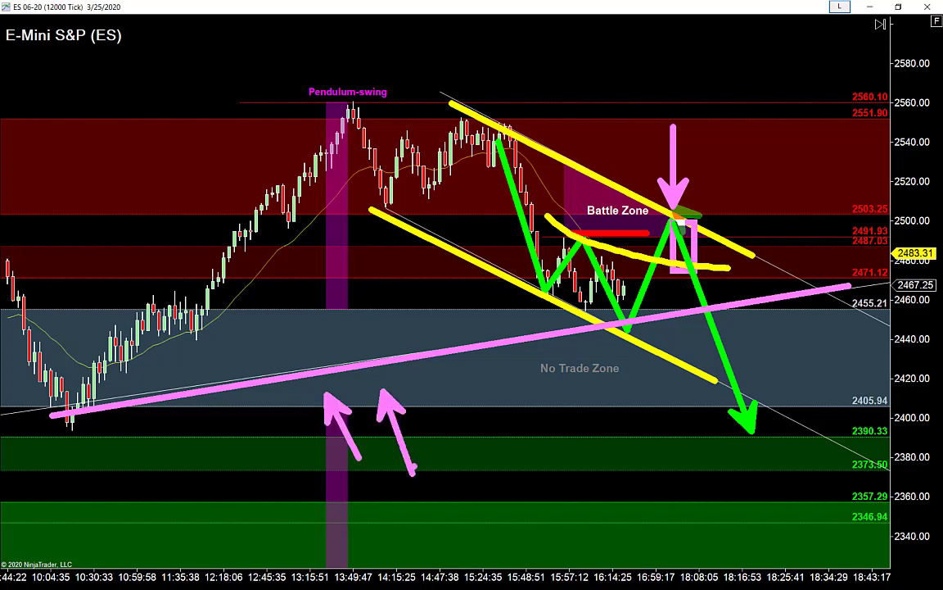
drag(478, 440, 442, 388)
key(ctrl+z)
key(ctrl+z)
key(ctrl+z)
key(ctrl+z)
key(ctrl+z)
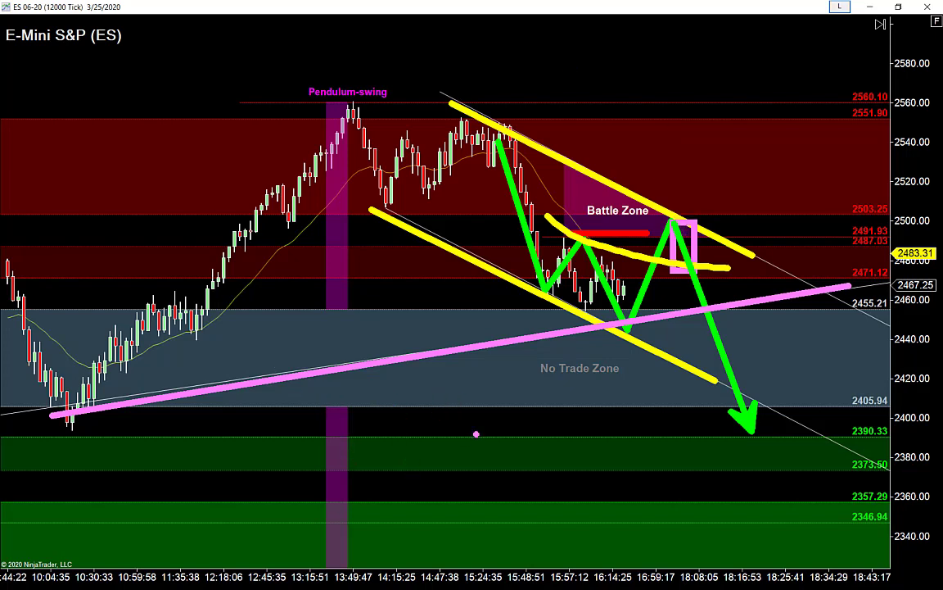
key(e)
- Draw a green line rising from about 2448 to 2541, and add and undo two red arrows along the earlier rally
key(g)
drag(637, 323, 678, 139)
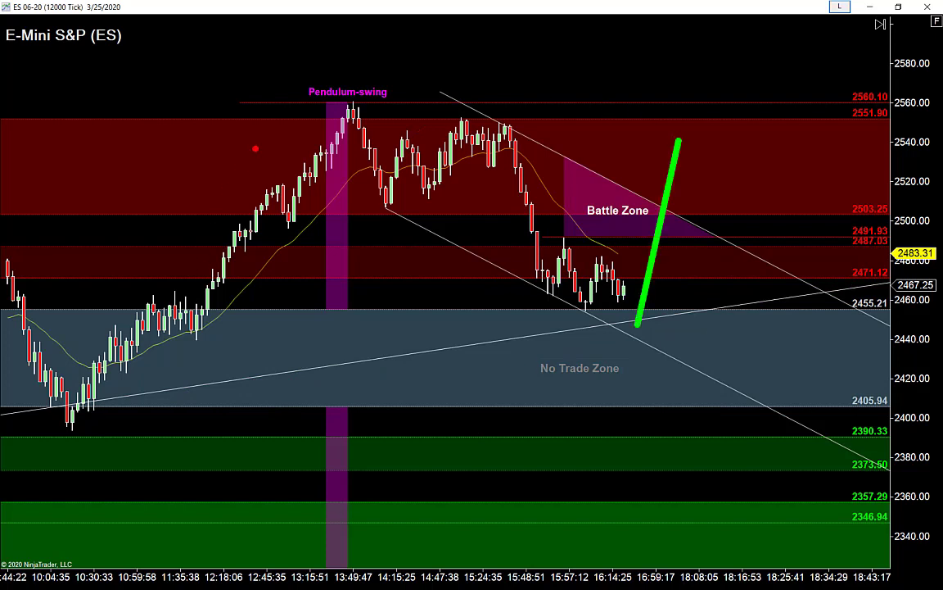
mouse_move(266, 125)
mouse_down()
mouse_move(144, 344)
mouse_move(246, 119)
mouse_up()
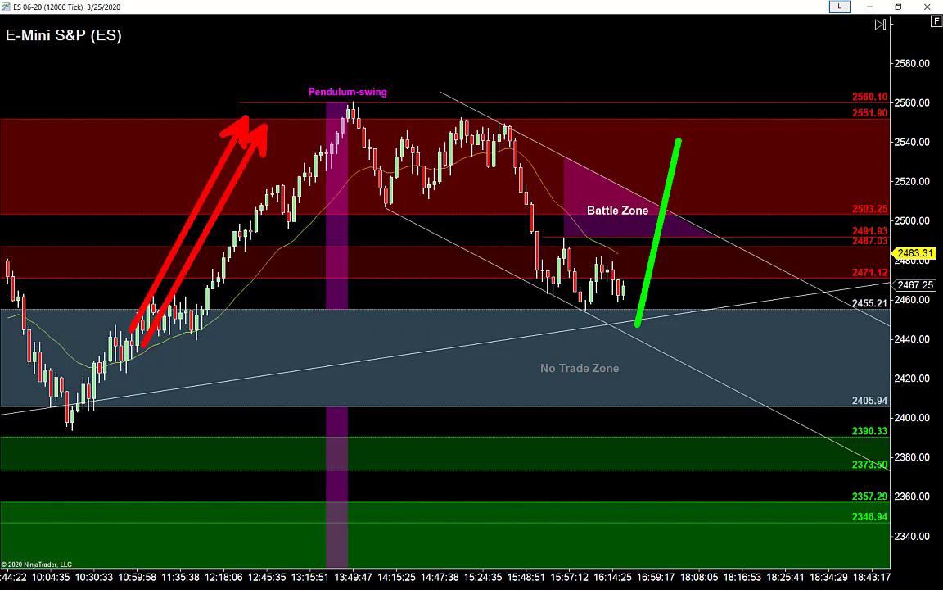
key(ctrl+z)
key(ctrl+z)
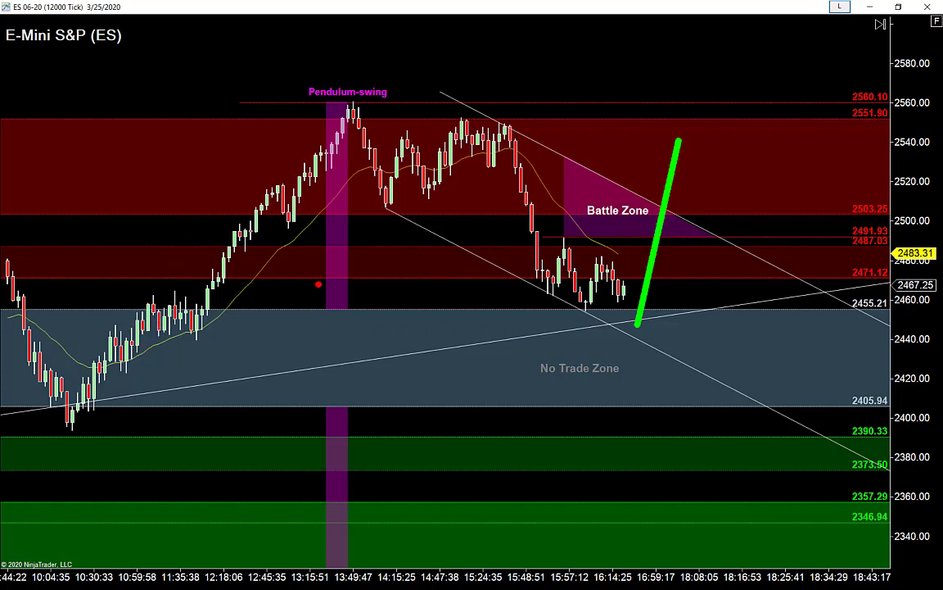
- Number the two channel lows 1 and 2 in red, and draw and undo a green arrowhead and line near 2560
drag(382, 223, 387, 276)
drag(577, 328, 622, 347)
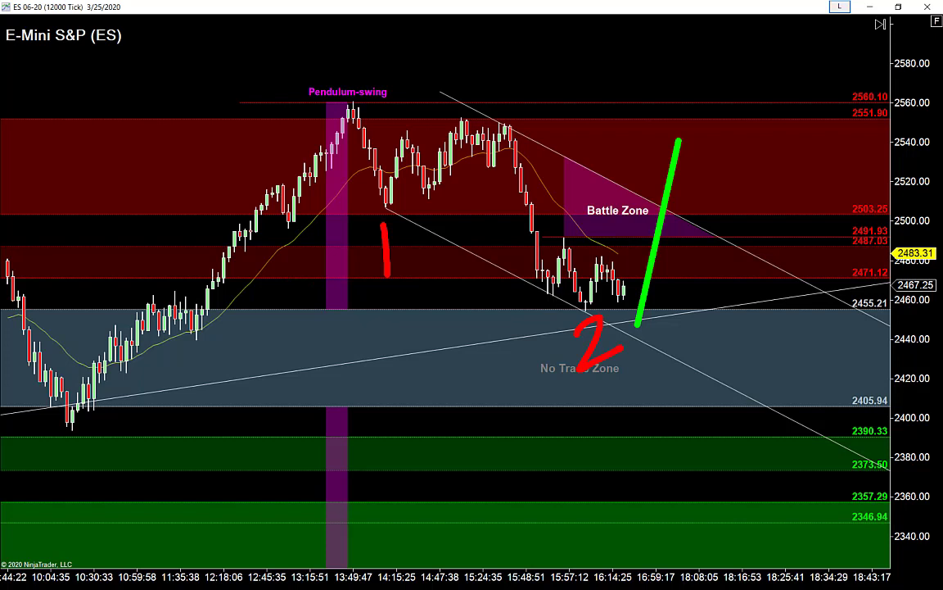
drag(665, 128, 694, 150)
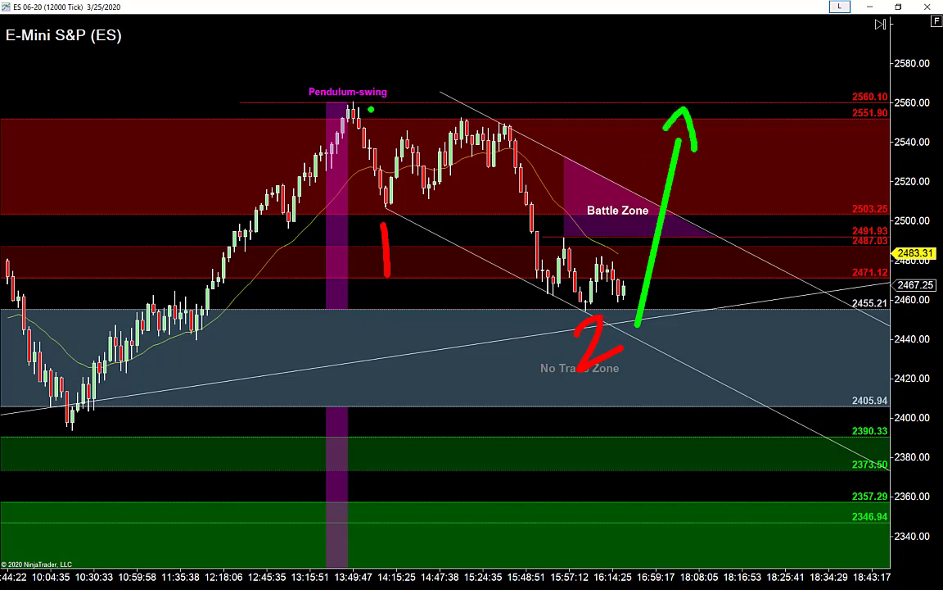
drag(369, 109, 769, 109)
key(ctrl+z)
key(ctrl+z)
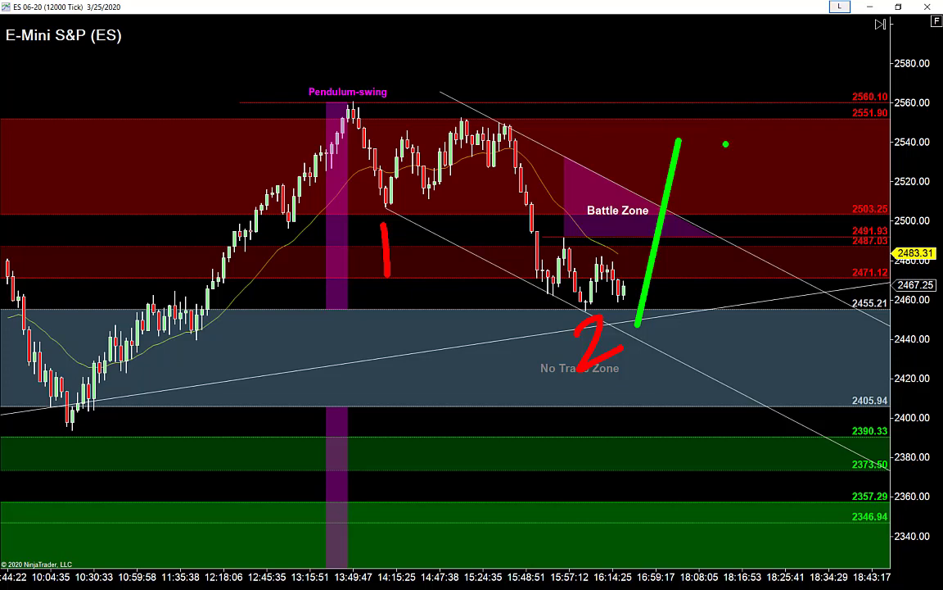
- Add a moving-average curve, a pullback pattern near 2529 and an arrow falling to about 2397, and clear the markup
drag(565, 240, 751, 146)
mouse_move(673, 164)
mouse_down()
mouse_move(678, 131)
mouse_move(701, 190)
mouse_move(721, 156)
mouse_move(745, 164)
mouse_up()
drag(802, 423, 749, 166)
key(e)
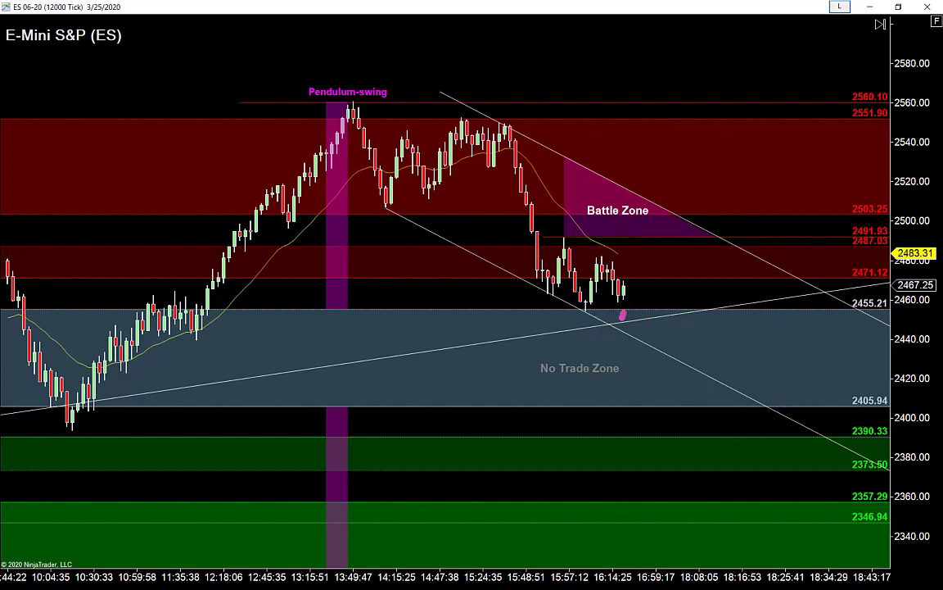
- Draw a green zigzag rising to about 2552, dropping to about 2450 and bouncing to about 2484, with a yellow moving-average curve
drag(622, 320, 674, 123)
key(y)
mouse_move(568, 239)
mouse_down()
mouse_move(673, 218)
mouse_move(740, 168)
mouse_up()
mouse_move(673, 123)
mouse_down()
mouse_move(701, 186)
mouse_move(713, 154)
mouse_move(729, 216)
mouse_move(745, 176)
mouse_move(776, 292)
mouse_move(788, 263)
mouse_move(816, 317)
mouse_up()
drag(816, 317, 835, 251)
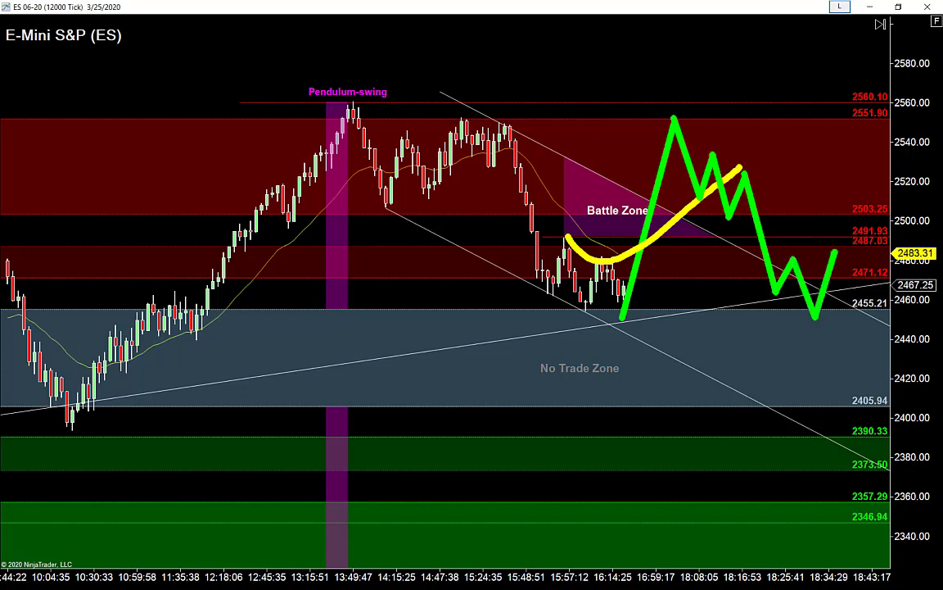
- Undo a trial pink line and draw pink channel lines below the zigzag's two final lows and above its descending highs
key(p)
drag(387, 57, 689, 361)
key(ctrl+z)
drag(749, 281, 844, 347)
drag(665, 101, 905, 268)
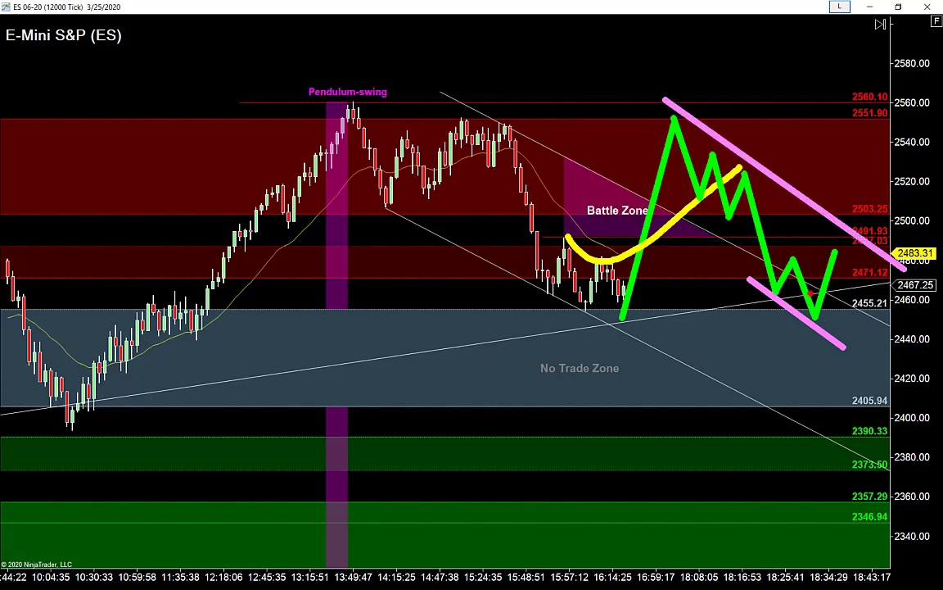
- Draw a red line near 2482, a green arrow falling to about 2405 and an orange line near 2502, and circle both trigger points
mouse_move(784, 256)
mouse_down()
mouse_move(869, 259)
mouse_move(875, 401)
mouse_up()
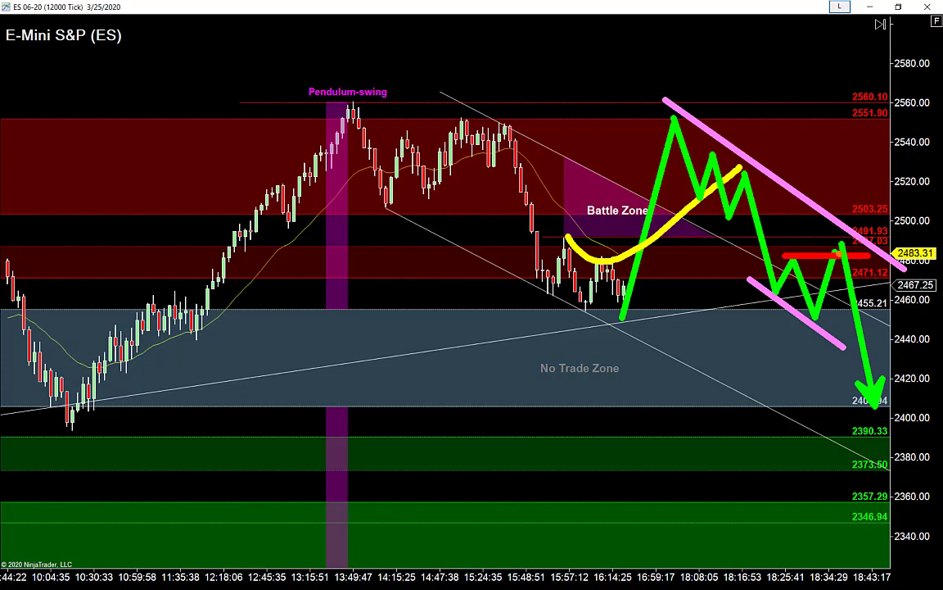
drag(846, 234, 844, 236)
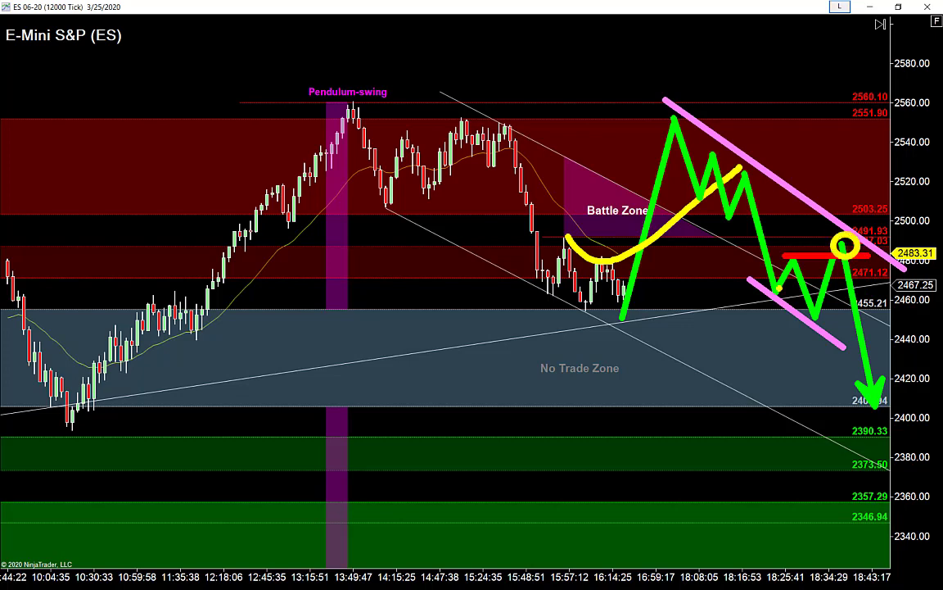
mouse_move(698, 216)
mouse_down()
mouse_move(791, 216)
mouse_move(757, 207)
mouse_up()
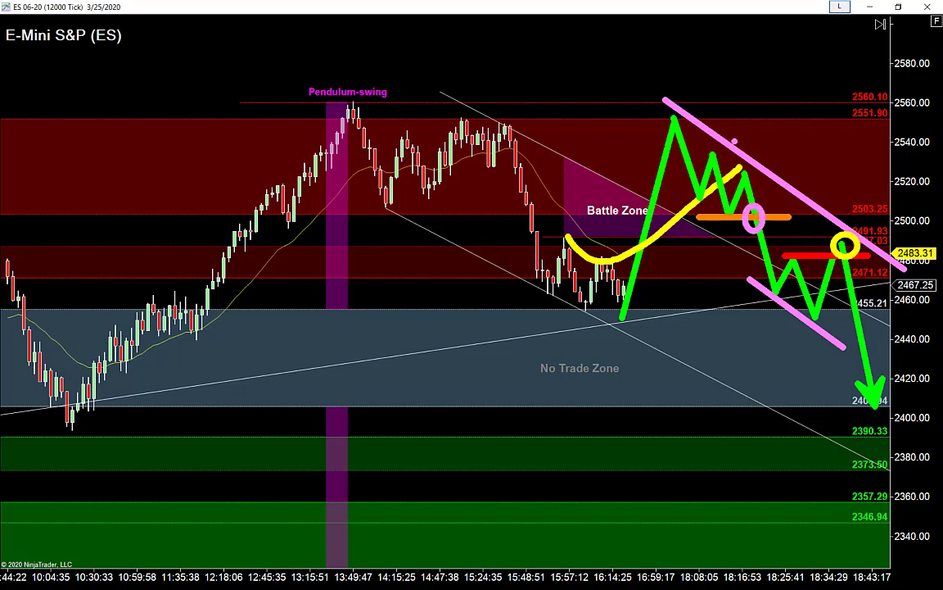
- Try pink arrows pointing down at the circled trigger point on the orange line near 2502, and undo them
drag(737, 149, 773, 105)
mouse_move(750, 178)
mouse_down()
mouse_move(785, 132)
mouse_move(803, 139)
mouse_up()
key(ctrl+z)
key(ctrl+z)
key(ctrl+z)
key(g)
drag(768, 200, 815, 146)
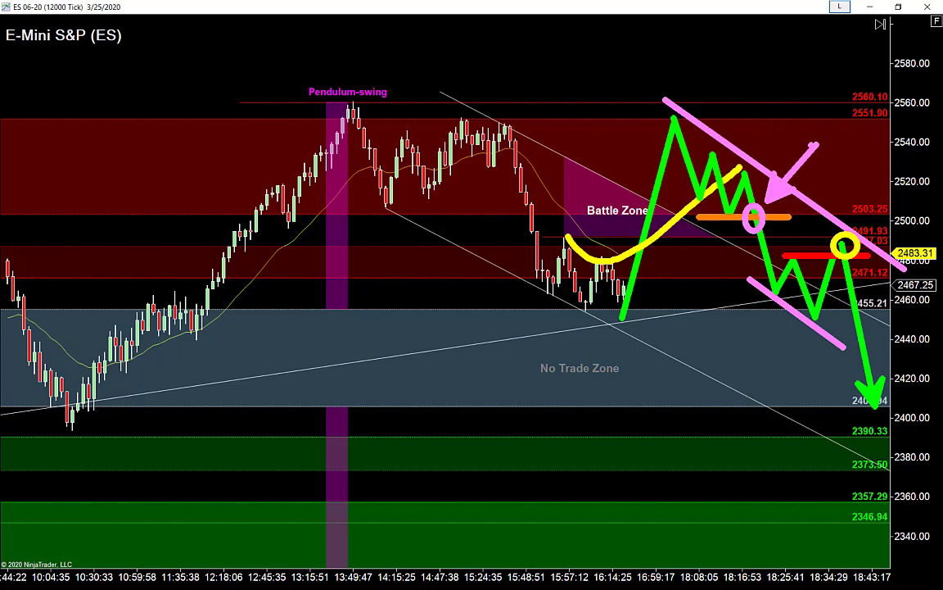
key(ctrl+z)
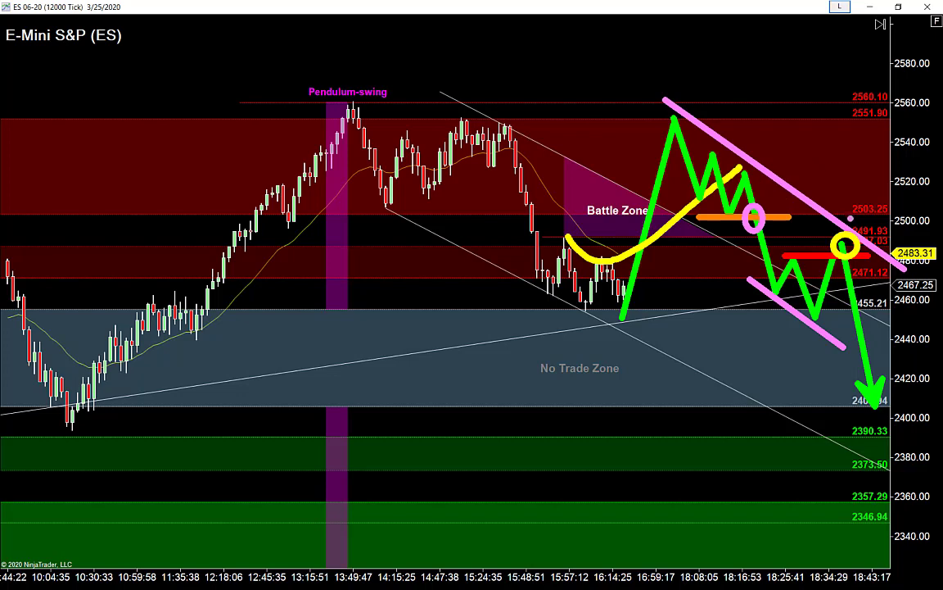
- Draw a pink arrow pointing at the yellow-circled trigger point by the upper channel line, and clear all the markup
drag(851, 228, 887, 175)
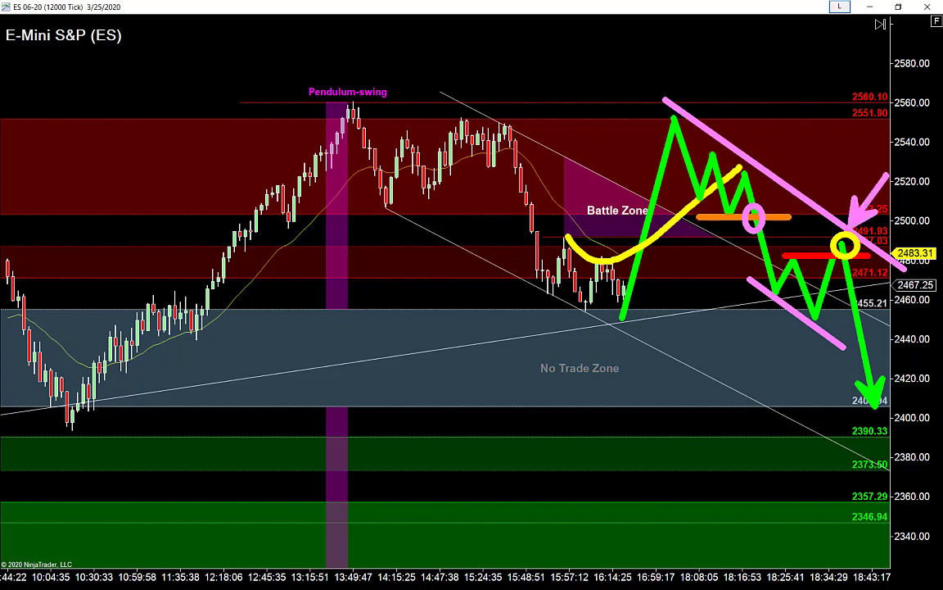
mouse_move(298, 29)
mouse_down()
mouse_move(615, 344)
mouse_move(683, 379)
mouse_up()
key(ctrl+z)
key(e)
key(g)
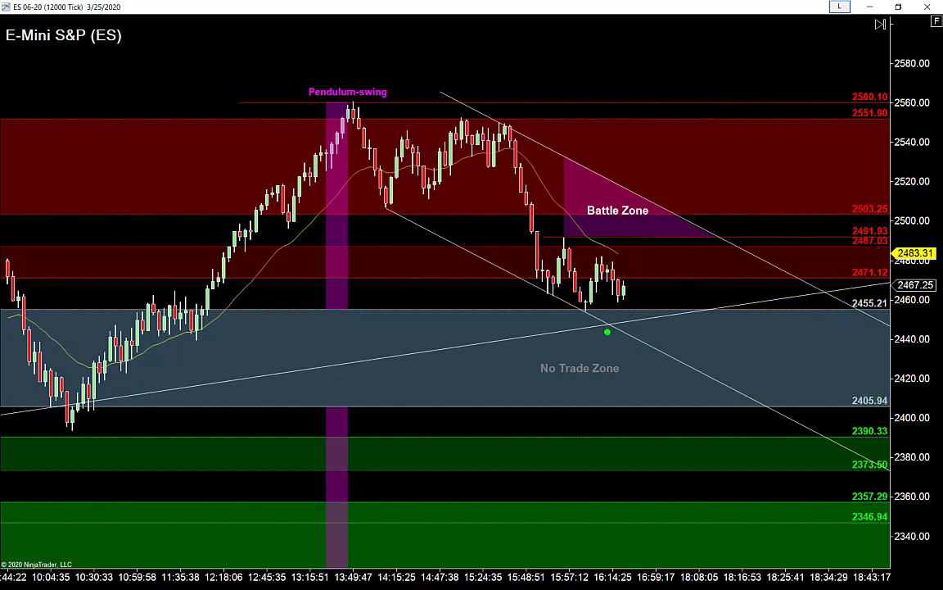
- Draw a green rise into sideways swings near 2545, frame the range in yellow from about 2528 to 2546, and clear the markup
mouse_move(613, 318)
mouse_down()
mouse_move(642, 143)
mouse_move(660, 101)
mouse_move(728, 106)
mouse_move(738, 146)
mouse_up()
mouse_move(308, 129)
mouse_down()
mouse_move(694, 154)
mouse_move(754, 168)
mouse_move(882, 165)
mouse_up()
right_click(789, 211)
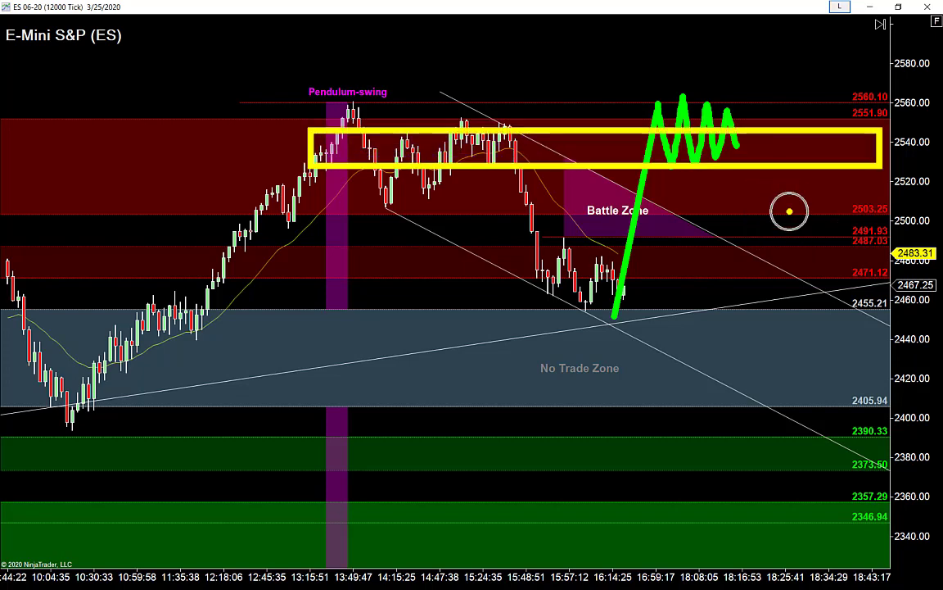
scroll(789, 211, down, 1)
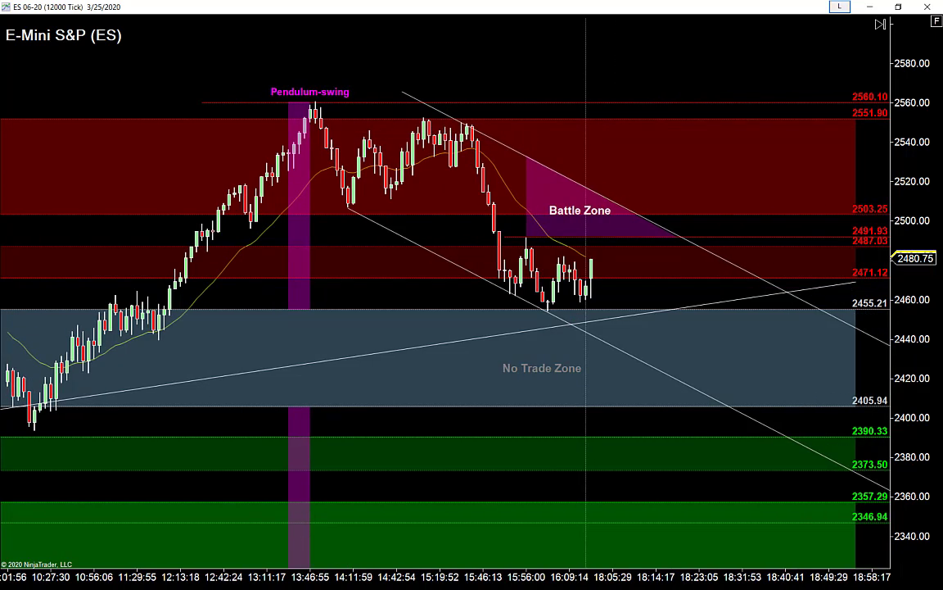
text(G)
key(Escape)
- Draw a green rise from about 2455 into sideways swings between about 2527 and 2568, framed by an orange rectangle
scroll(446, 292, down, 3)
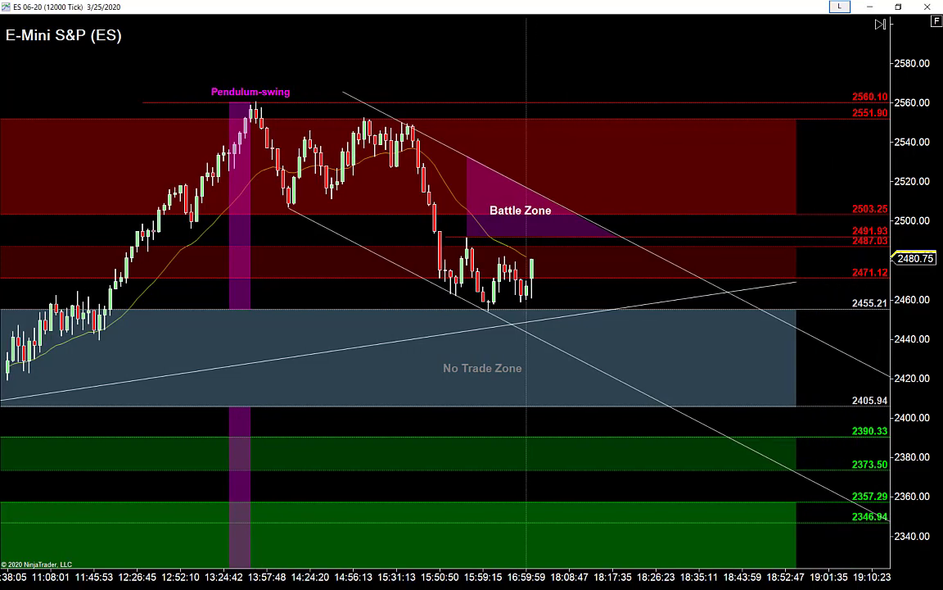
key(super+Down)
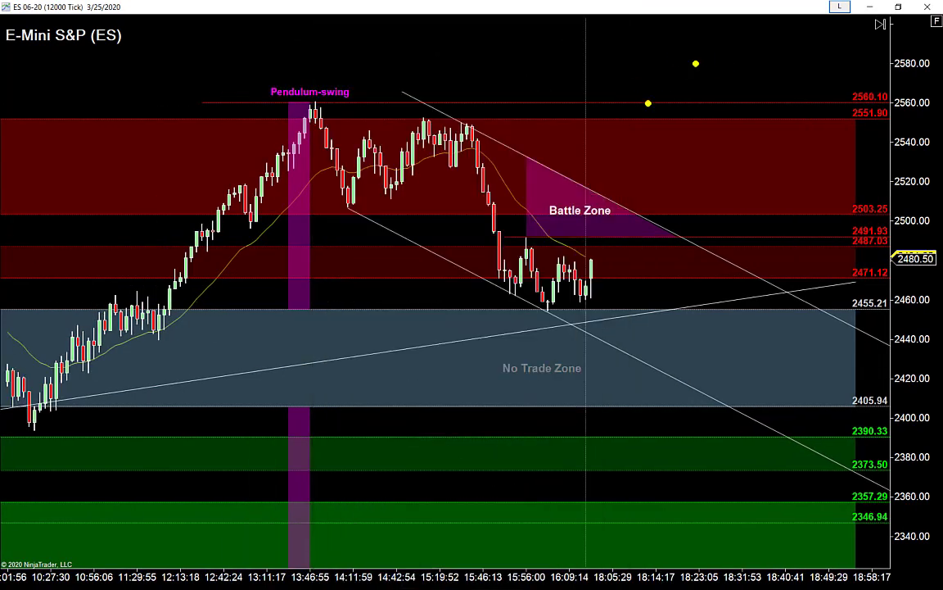
drag(717, 79, 677, 145)
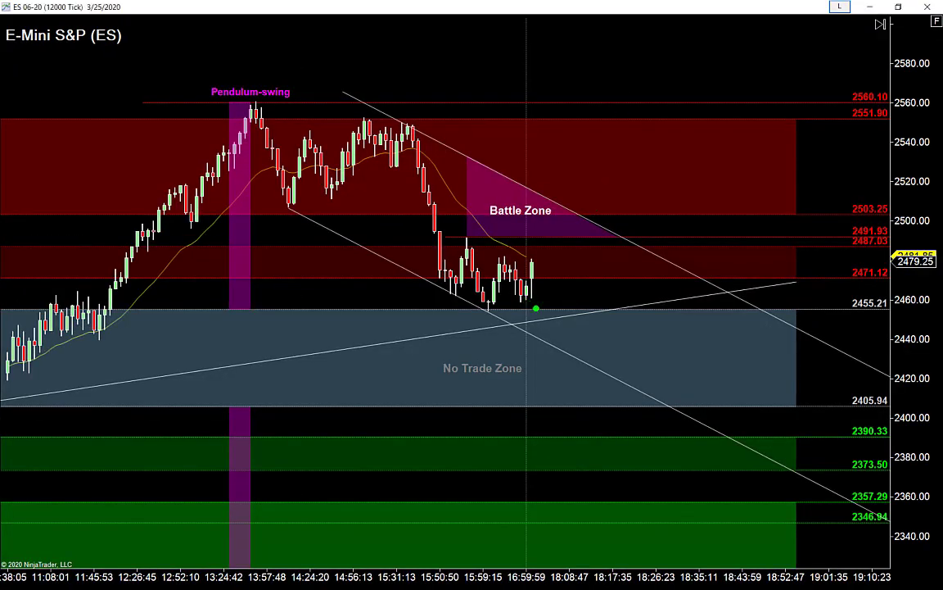
mouse_move(535, 307)
mouse_down()
mouse_move(583, 94)
mouse_move(610, 123)
mouse_move(637, 107)
mouse_move(660, 151)
mouse_move(695, 148)
mouse_up()
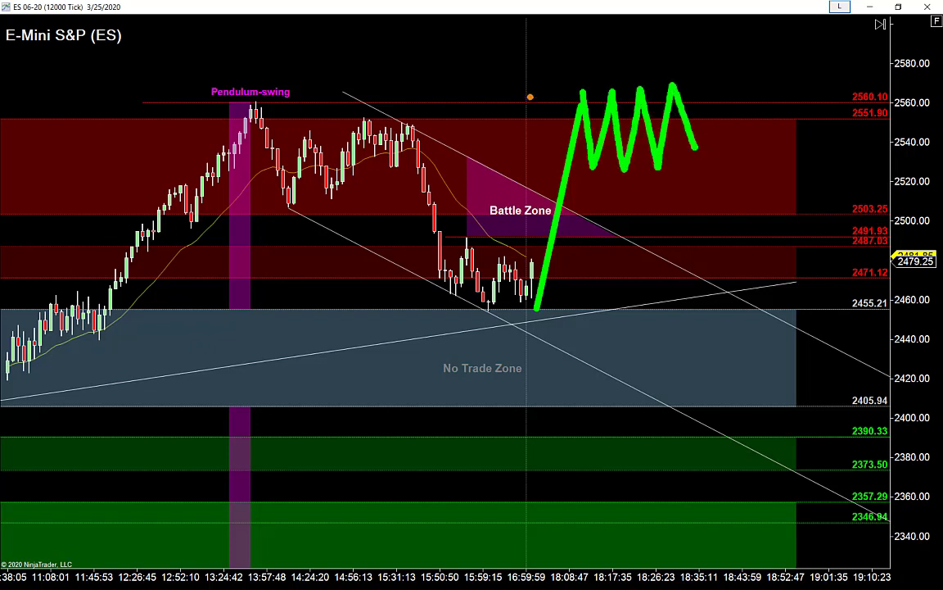
drag(530, 97, 811, 163)
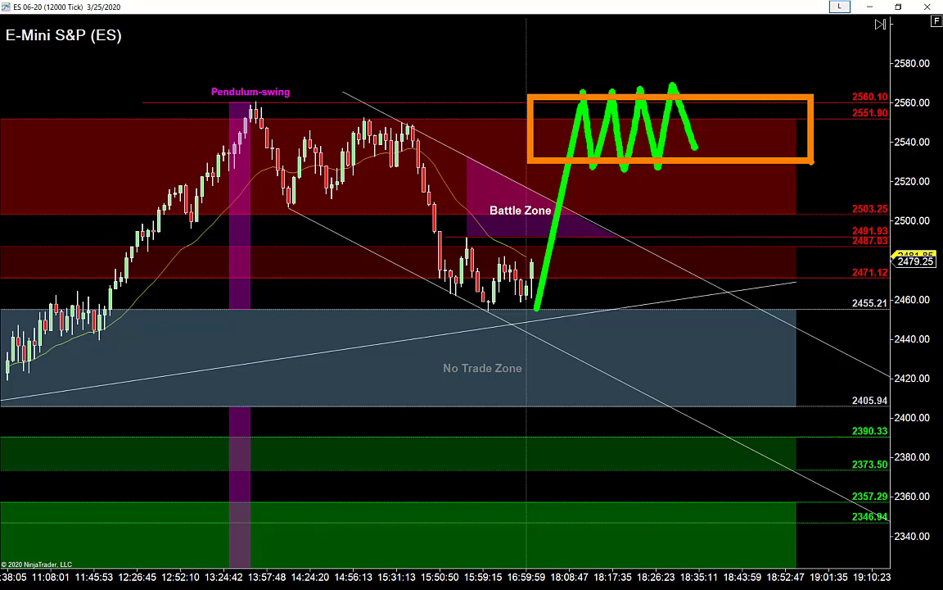
- Try yellow arrows pointing at the lower part of the orange-framed range, and undo them
key(y)
drag(555, 117, 546, 233)
key(ctrl+z)
drag(604, 151, 659, 229)
drag(660, 170, 701, 235)
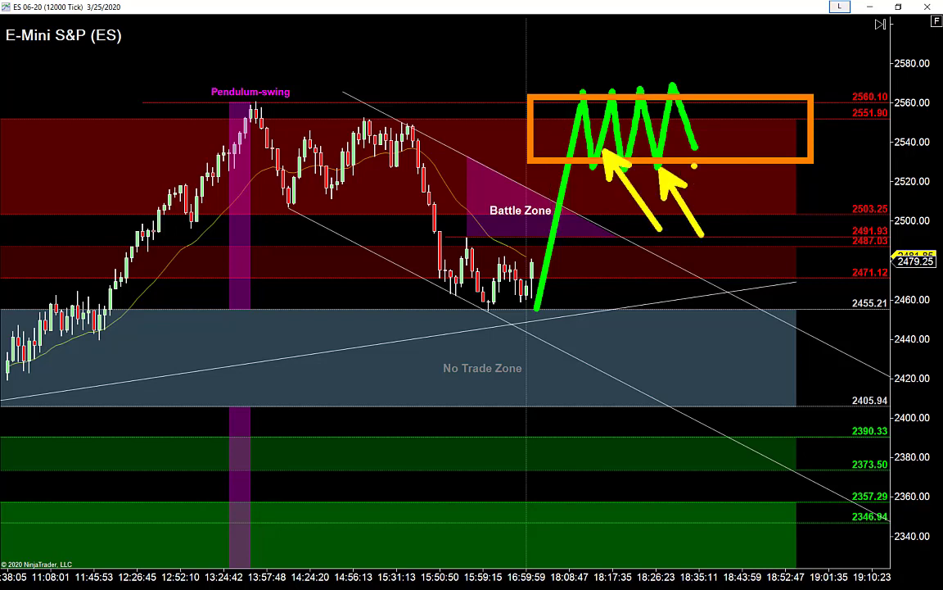
drag(695, 166, 742, 241)
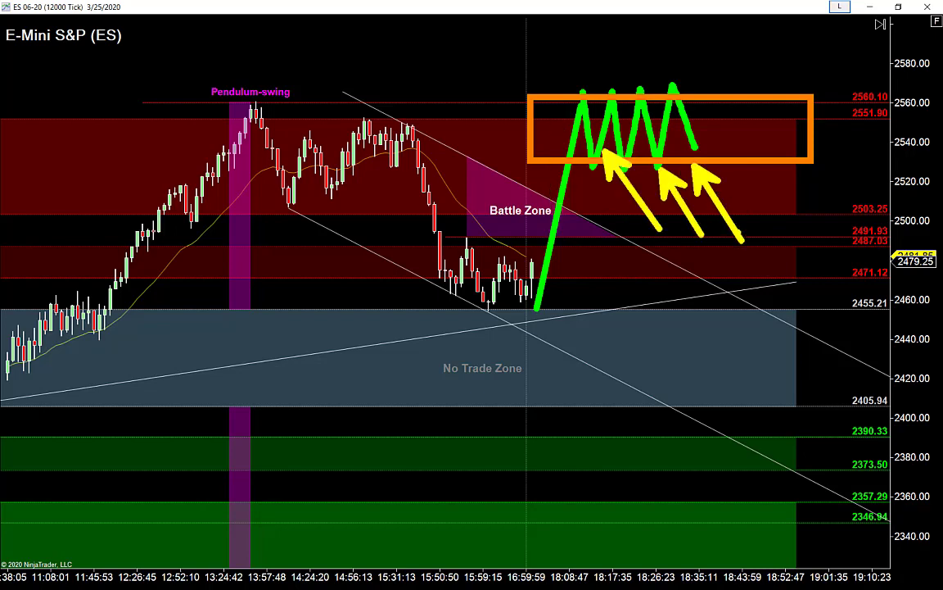
key(ctrl+z)
key(ctrl+z)
key(ctrl+z)
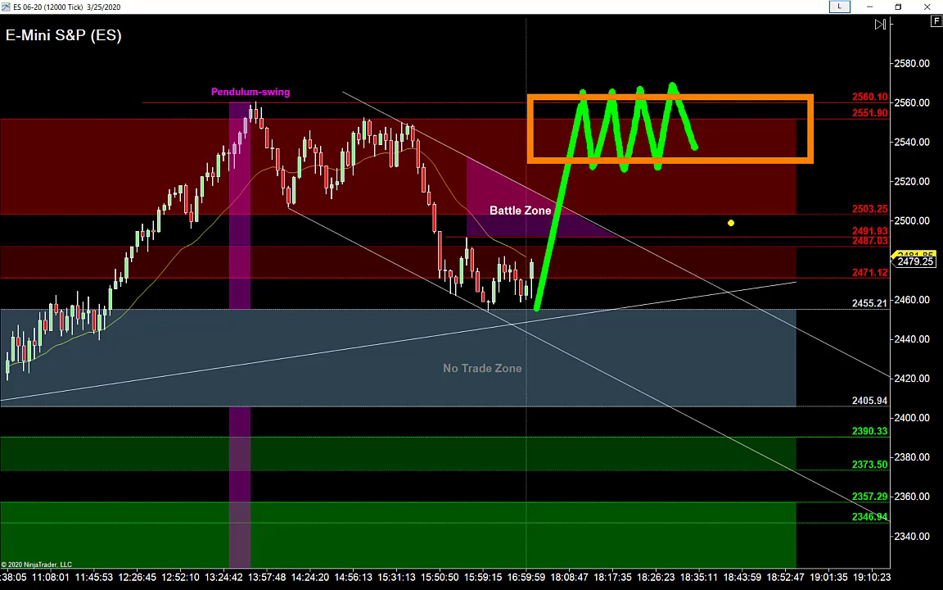
- Add the orange text "Magnet" beside the green swings in the orange rectangle
drag(719, 150, 719, 120)
text(Magent)
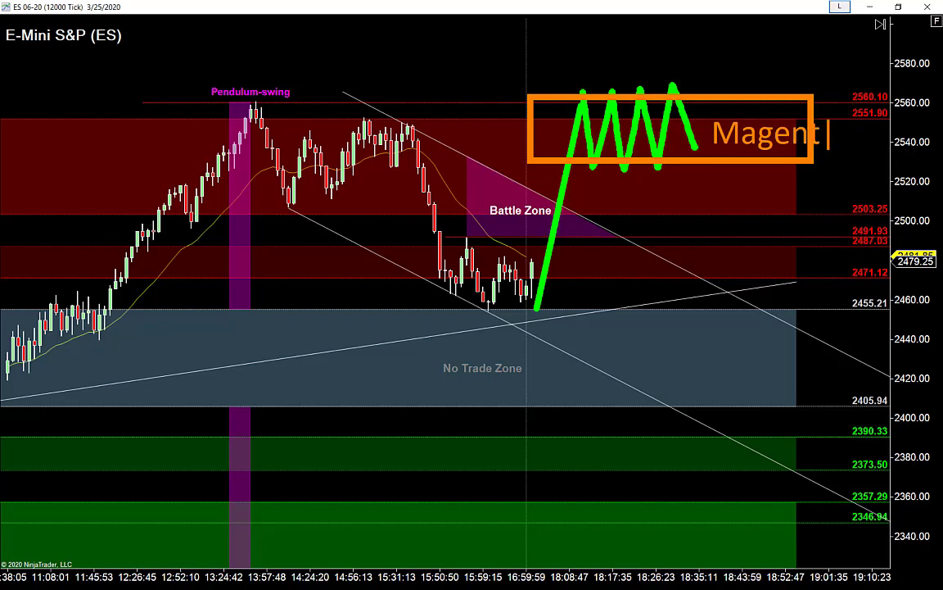
key(BackSpace)
key(BackSpace)
key(BackSpace)
text(net)
key(Escape)
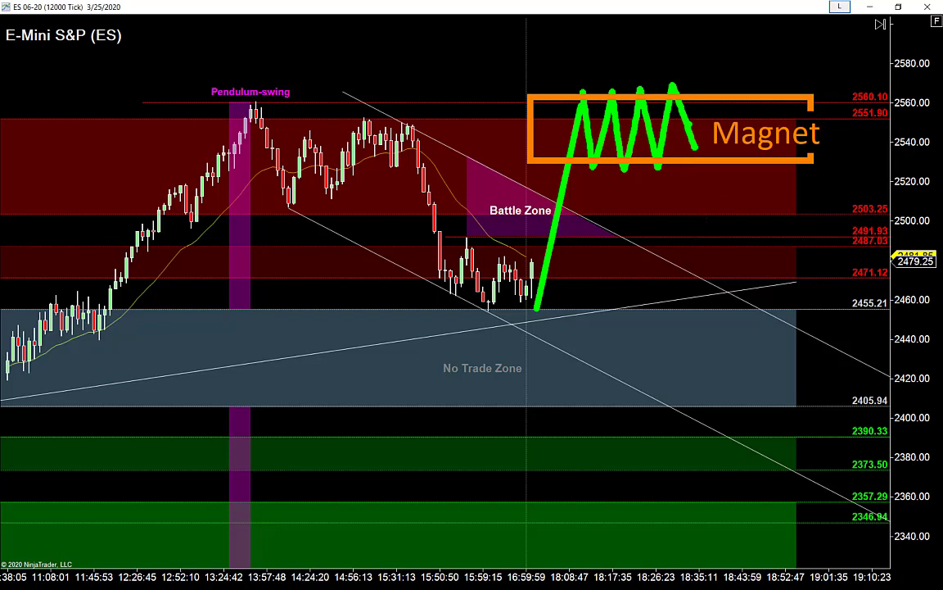
- Extend the green path down to about 2500, up to about 2524 and down to about 2497, with a red line near 2519
mouse_move(694, 147)
mouse_down()
mouse_move(724, 219)
mouse_move(745, 172)
mouse_up()
key(p)
drag(745, 172, 772, 226)
key(r)
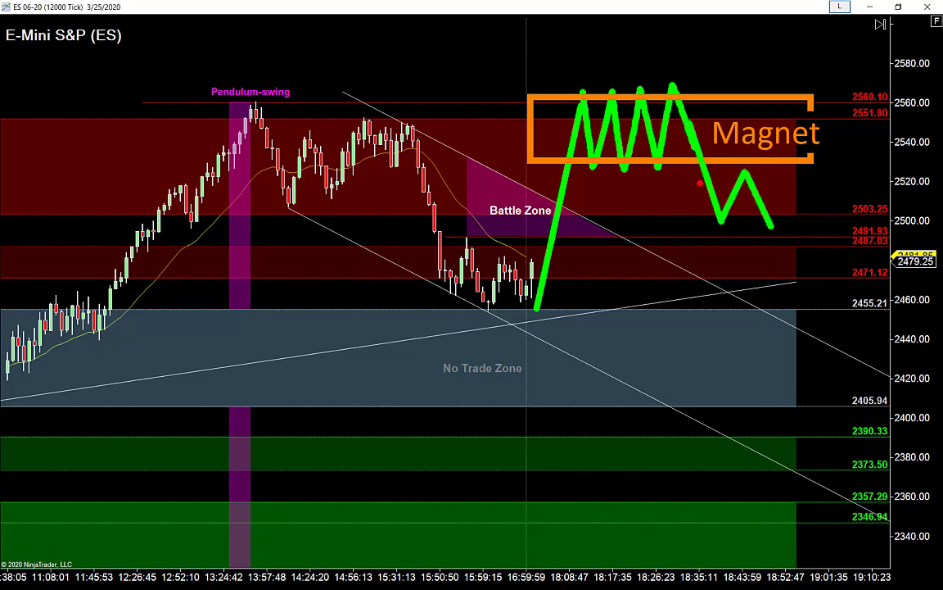
drag(700, 181, 804, 184)
- Draw a green arrow from the second low up to about 2590 and a breakout path above the range, and clear the markup
key(g)
drag(772, 225, 811, 43)
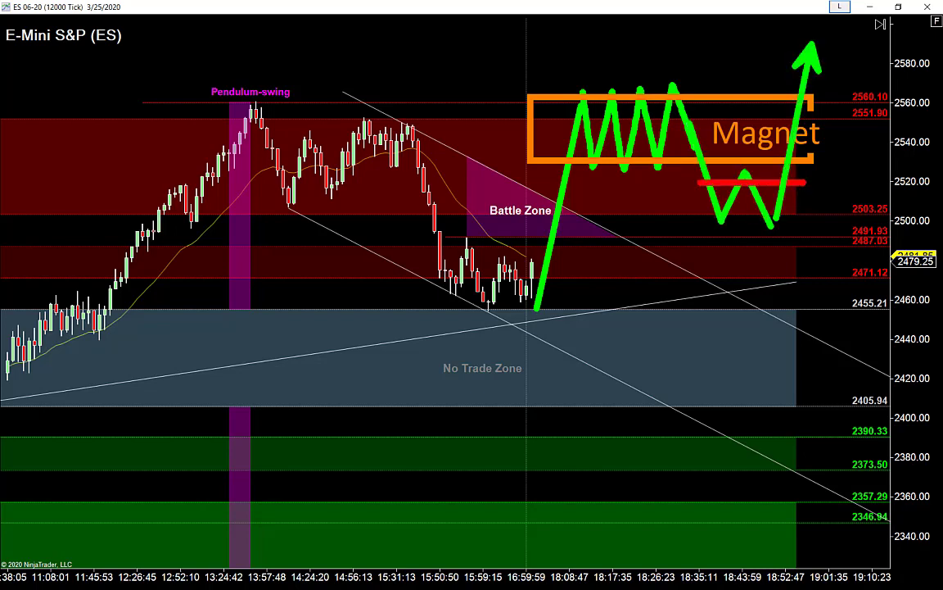
mouse_move(688, 131)
mouse_down()
mouse_move(741, 18)
mouse_move(772, 37)
mouse_up()
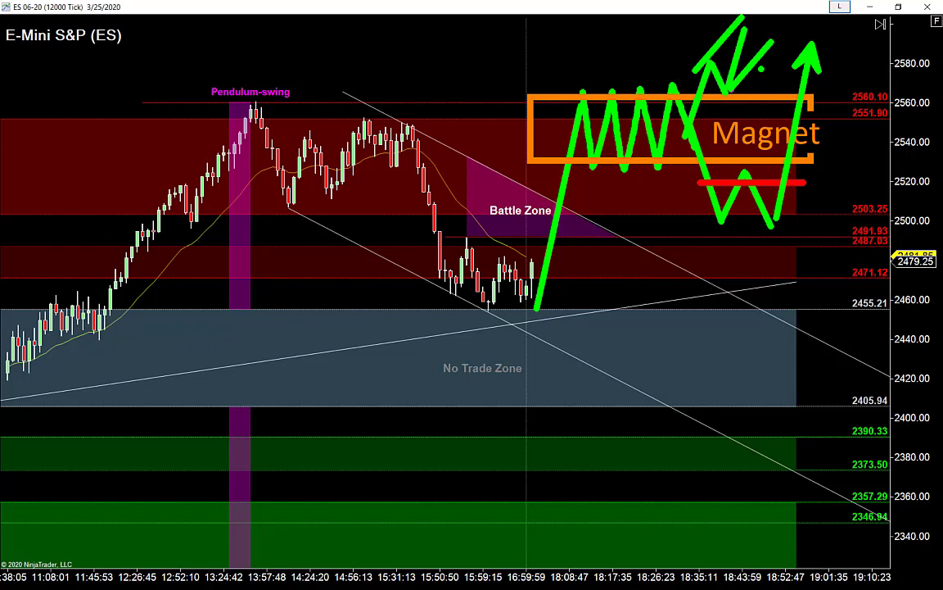
key(Escape)
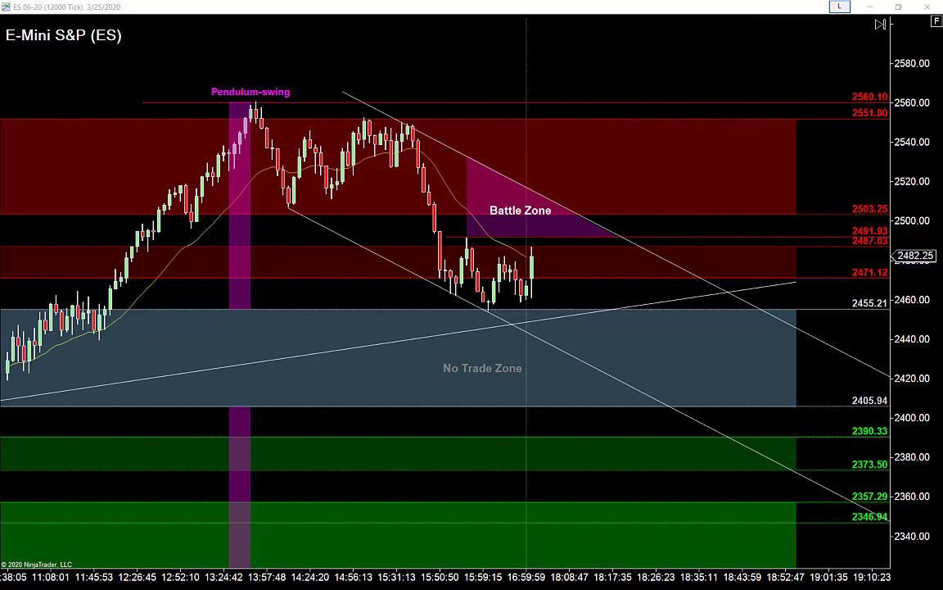
- Draw a green rise from about 2445 into swings between about 2532 and 2578, framed by a yellow rectangle
mouse_move(529, 328)
mouse_down()
mouse_move(575, 204)
mouse_move(580, 79)
mouse_move(595, 159)
mouse_move(632, 154)
mouse_move(678, 91)
mouse_move(698, 132)
mouse_up()
drag(533, 79, 803, 149)
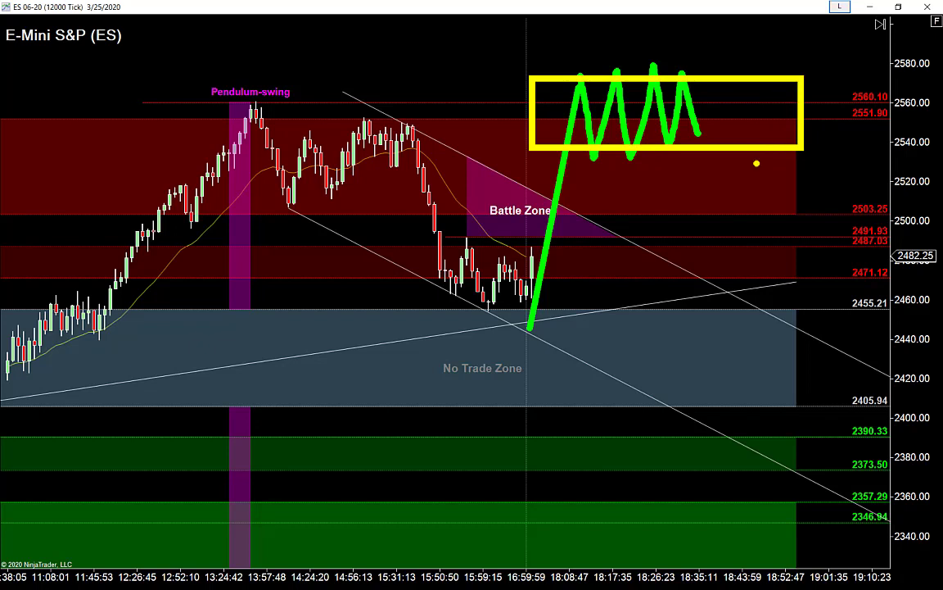
- Try a yellow circled X over the No Trade Zone, and undo it
drag(586, 336, 526, 403)
drag(513, 346, 606, 437)
mouse_move(635, 320)
mouse_down()
mouse_move(460, 425)
mouse_move(542, 312)
mouse_up()
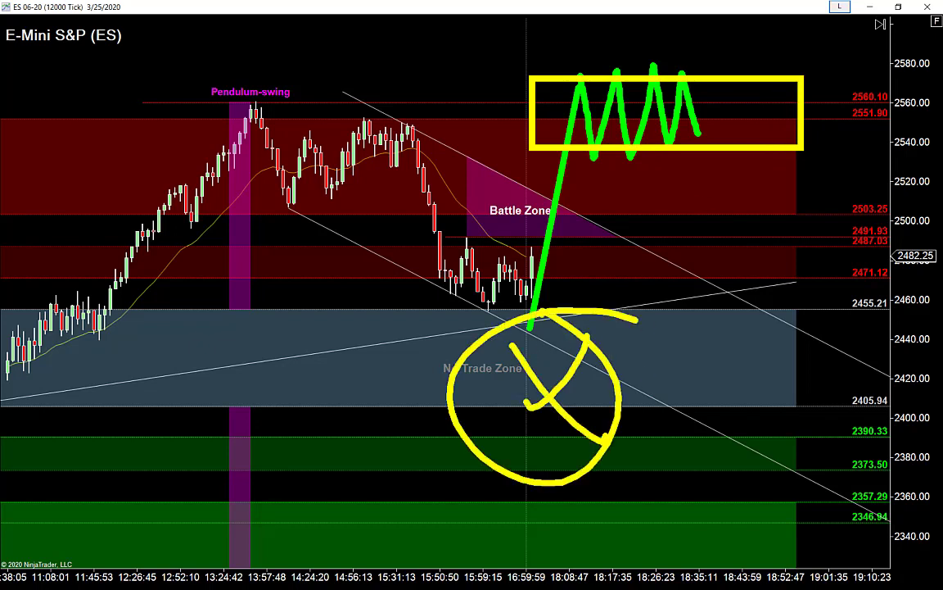
key(ctrl+z)
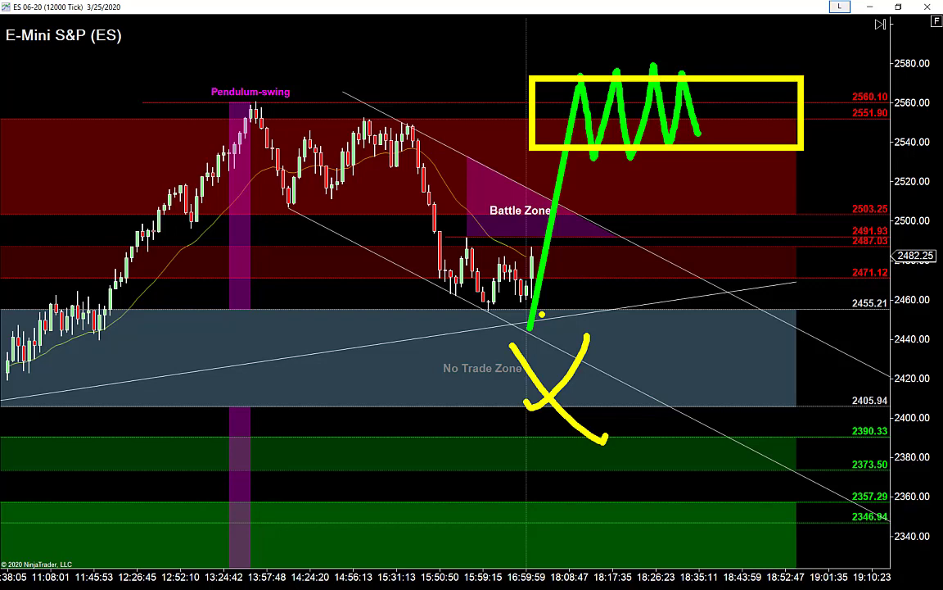
key(ctrl+z)
key(ctrl+z)
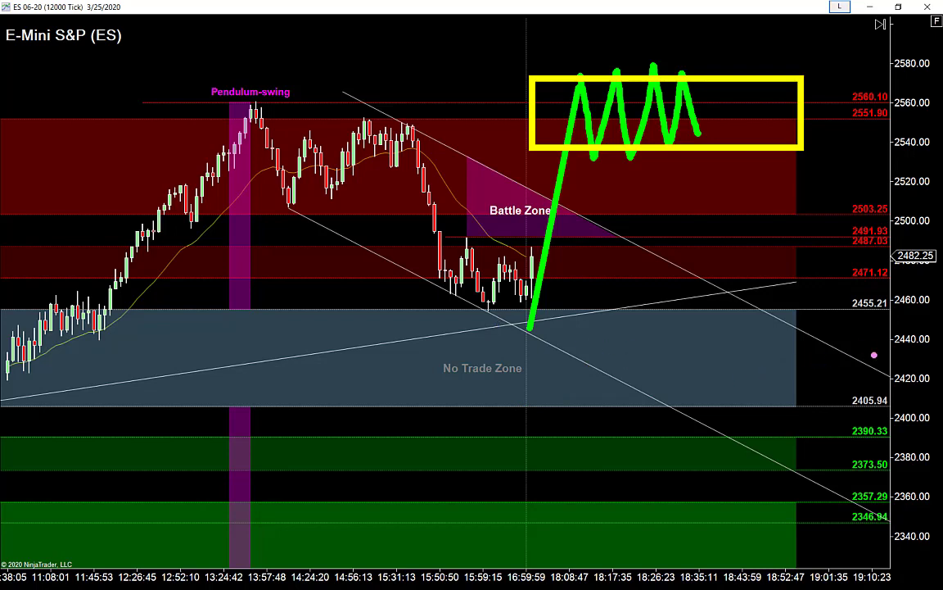
- Draw a pink horizontal arrow pointing toward the price axis near 2432, and clear all the markup
drag(876, 355, 704, 358)
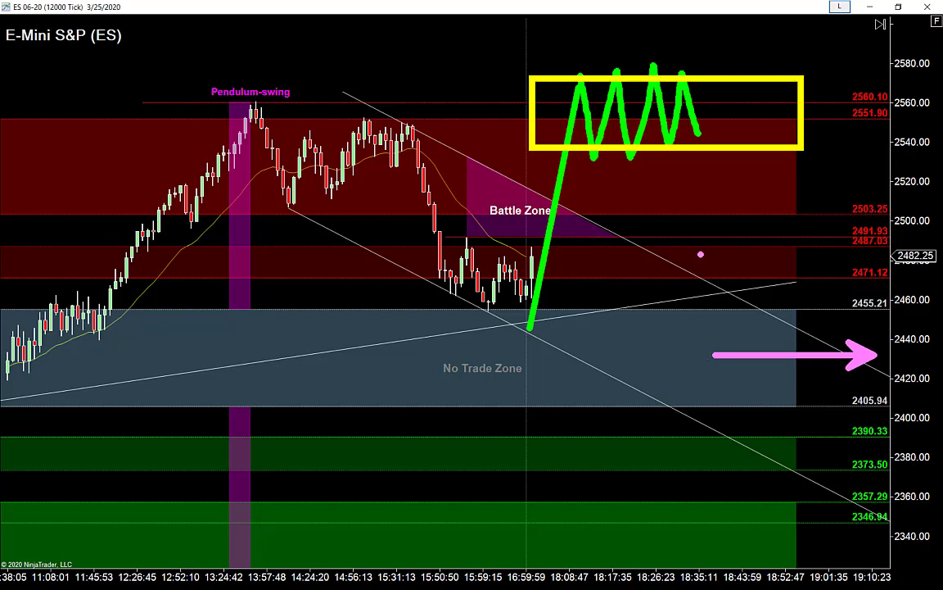
mouse_move(873, 103)
mouse_down()
mouse_move(726, 113)
mouse_move(726, 213)
mouse_up()
key(Escape)
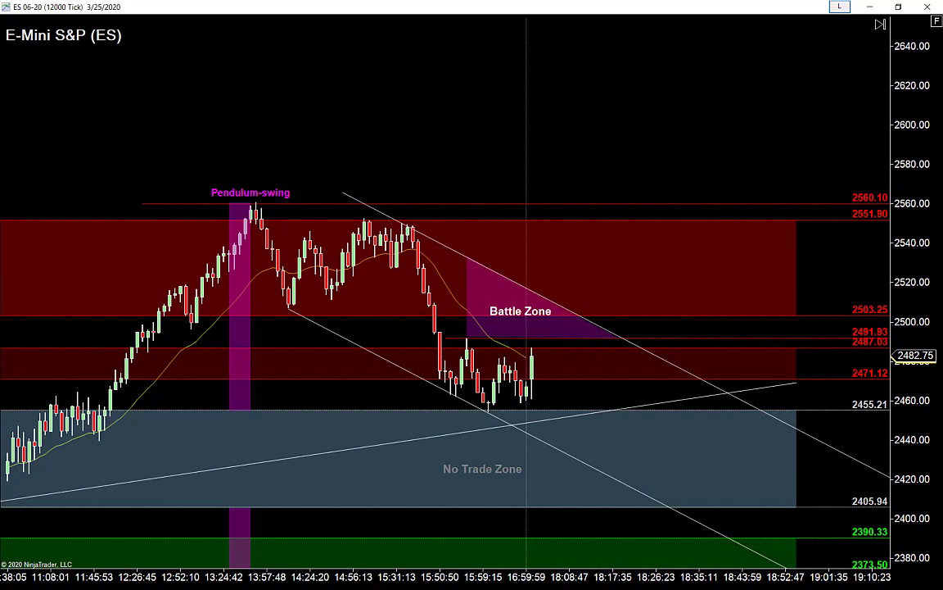
- Draw a green rise from about 2464 into swings between about 2584 and 2628, framed by a pink rectangle
mouse_move(528, 385)
mouse_down()
mouse_move(579, 74)
mouse_move(649, 149)
mouse_move(683, 142)
mouse_up()
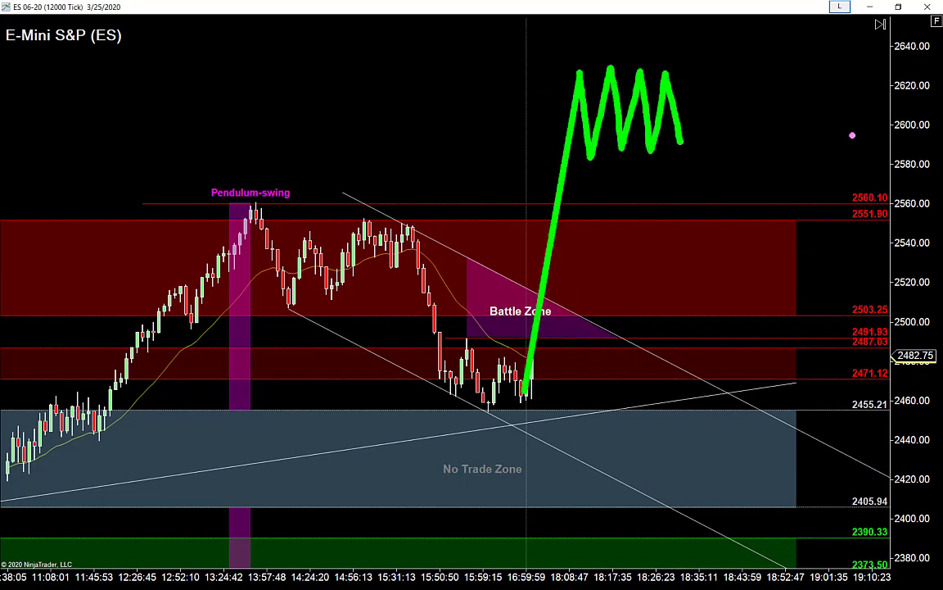
drag(887, 126, 726, 127)
key(ctrl+z)
drag(517, 67, 844, 151)
- Try a yellow ellipse around 2560 with a green double-dip pullback and an arrow rising to about 2633, and undo them
key(y)
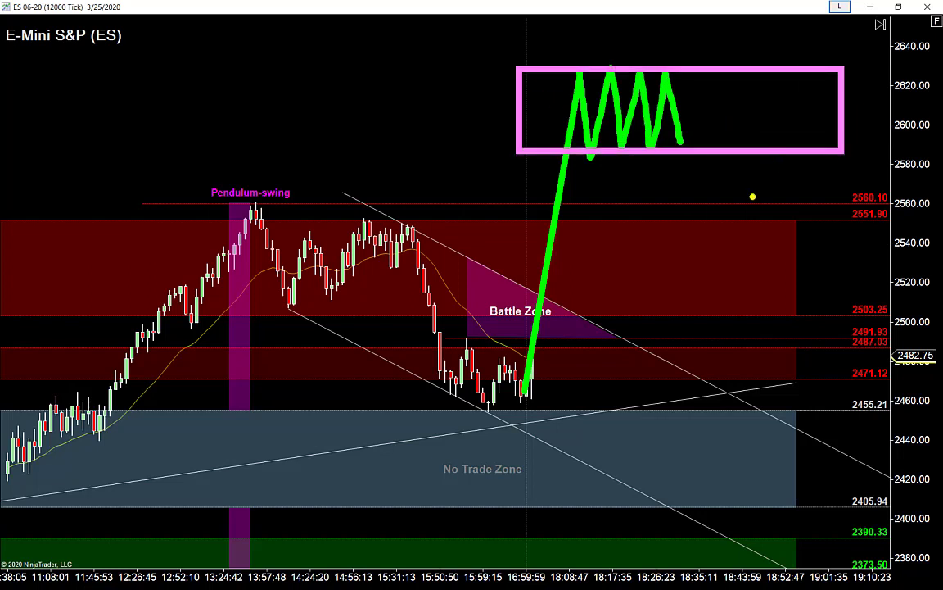
drag(663, 170, 815, 236)
key(g)
mouse_move(682, 135)
mouse_down()
mouse_move(706, 218)
mouse_move(746, 213)
mouse_move(776, 62)
mouse_up()
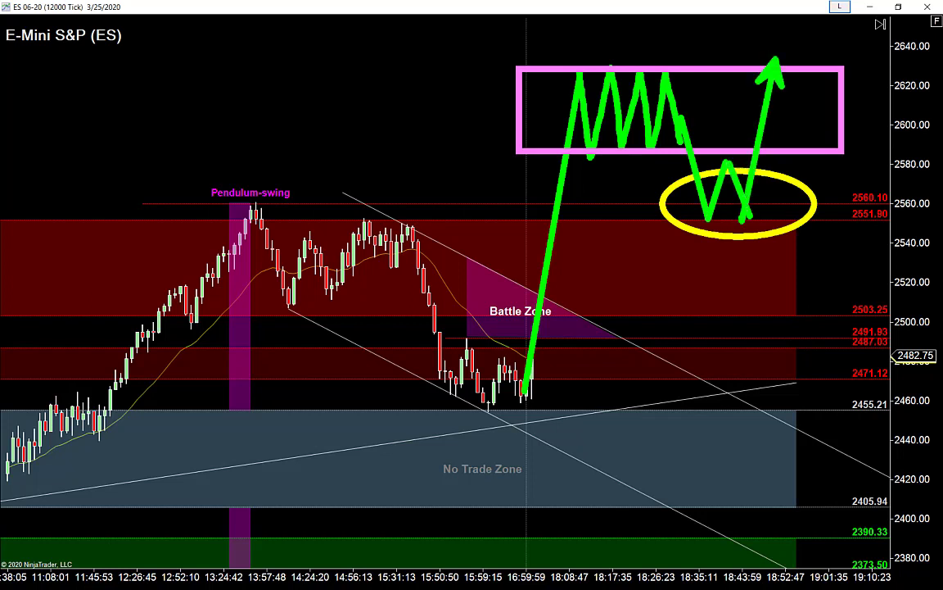
key(ctrl+z)
key(ctrl+z)
key(ctrl+z)
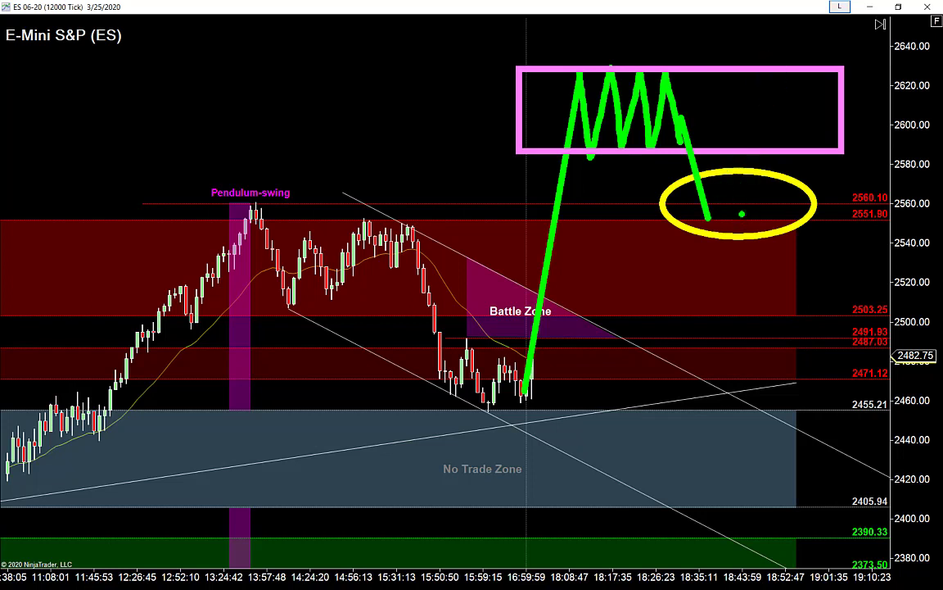
key(ctrl+z)
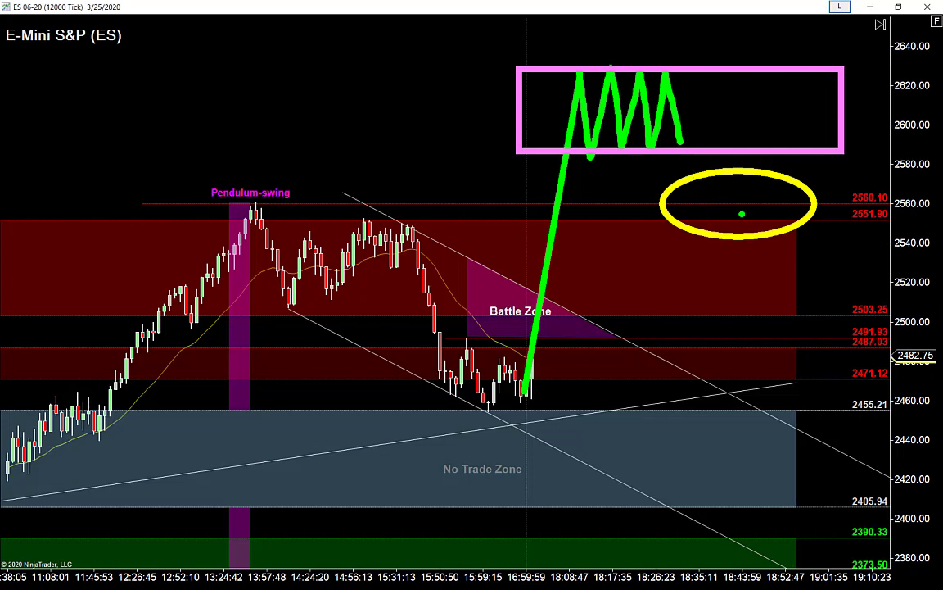
key(ctrl+z)
- Draw a green decline to about 2509 with a bounce near 2583, a yellow moving-average curve and two descending red channel lines
mouse_move(671, 135)
mouse_down()
mouse_move(710, 214)
mouse_move(741, 154)
mouse_move(788, 303)
mouse_up()
mouse_move(577, 167)
mouse_down()
mouse_move(696, 140)
mouse_move(802, 199)
mouse_up()
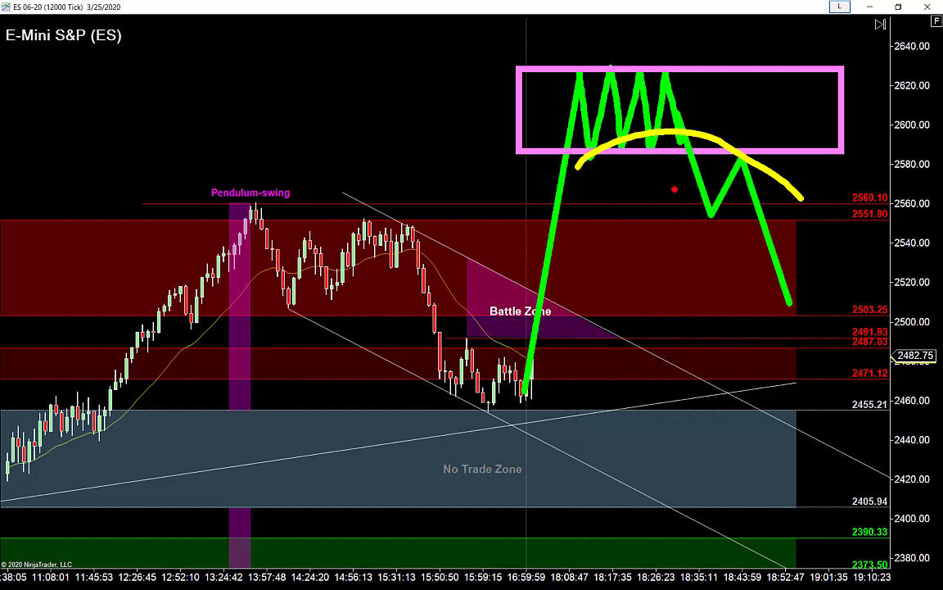
drag(676, 191, 798, 331)
drag(663, 58, 860, 266)
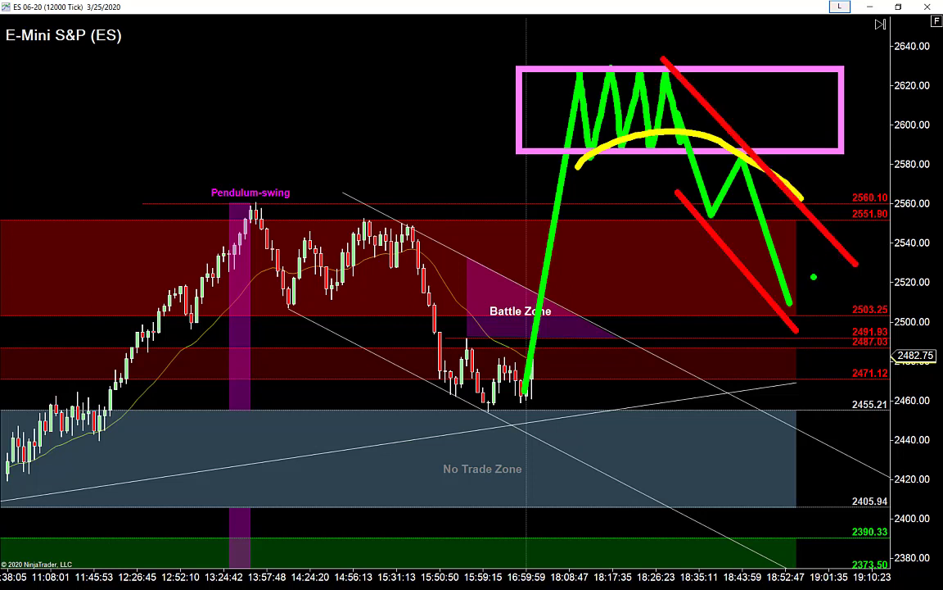
- Draw a green bounce to about 2545 with an arrow falling to about 2440, and circle the bounce high in pink
mouse_move(778, 304)
mouse_down()
mouse_move(827, 232)
mouse_move(855, 438)
mouse_up()
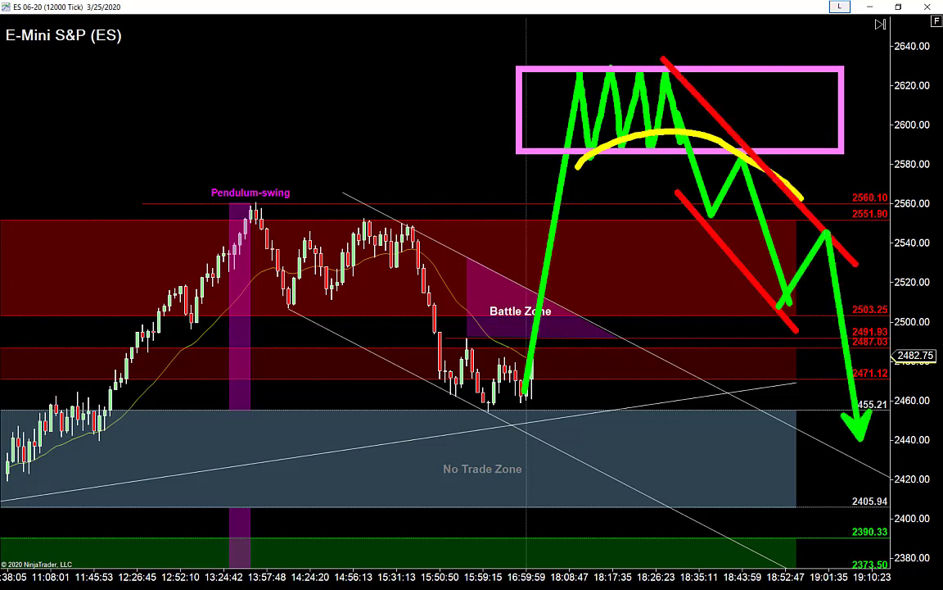
drag(827, 215, 823, 218)
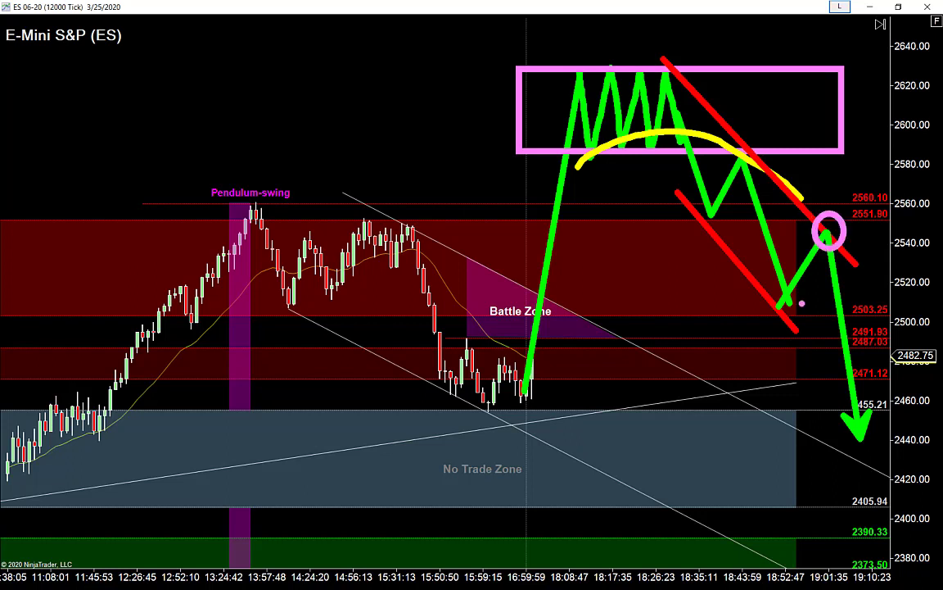
- Loop pink around the price area between about 2448 and 2371 below the falling arrow, and clear all markup
mouse_move(810, 433)
mouse_down()
mouse_move(852, 491)
mouse_move(737, 528)
mouse_up()
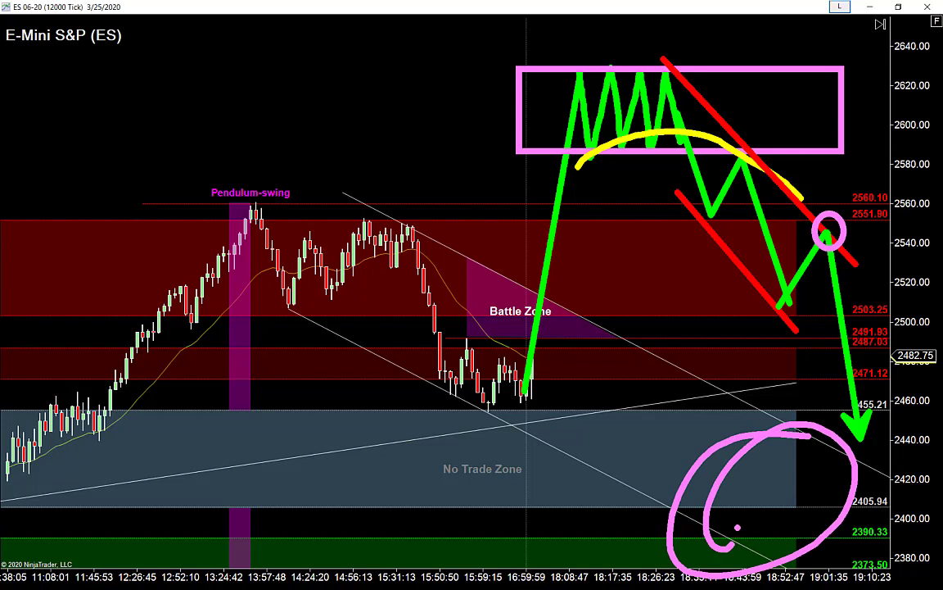
key(e)
- Draw a green zigzag from about 2460 up to about 2607 with a pullback near 2515, between two rising yellow channel lines
key(g)
mouse_move(520, 401)
mouse_down()
mouse_move(565, 223)
mouse_move(608, 291)
mouse_up()
drag(607, 291, 651, 111)
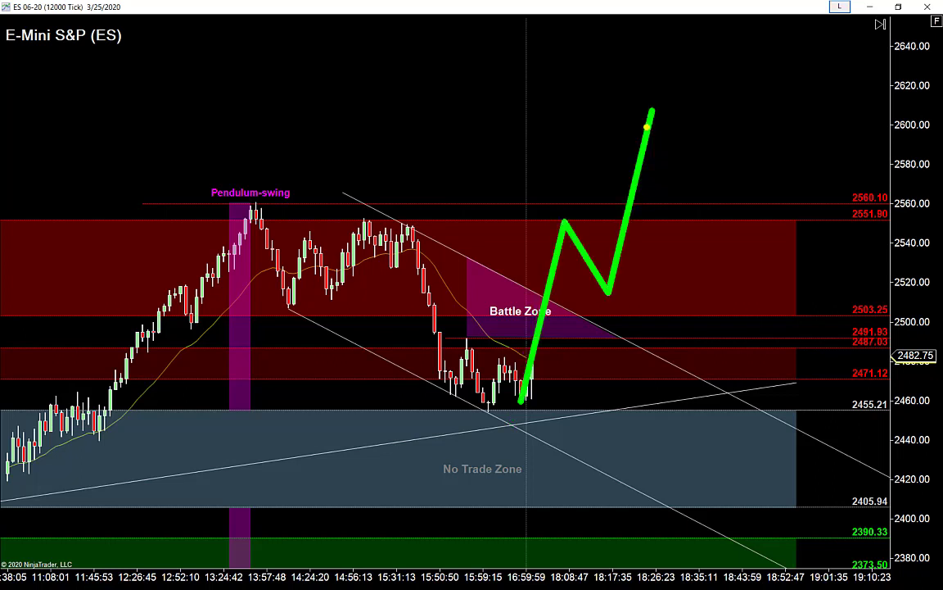
key(y)
drag(524, 248, 670, 90)
key(b)
drag(524, 421, 751, 163)
- Draw a green pullback to about 2562 with an arrow rising to about 2650, and clear the markup
key(g)
drag(648, 110, 702, 198)
drag(750, 29, 713, 200)
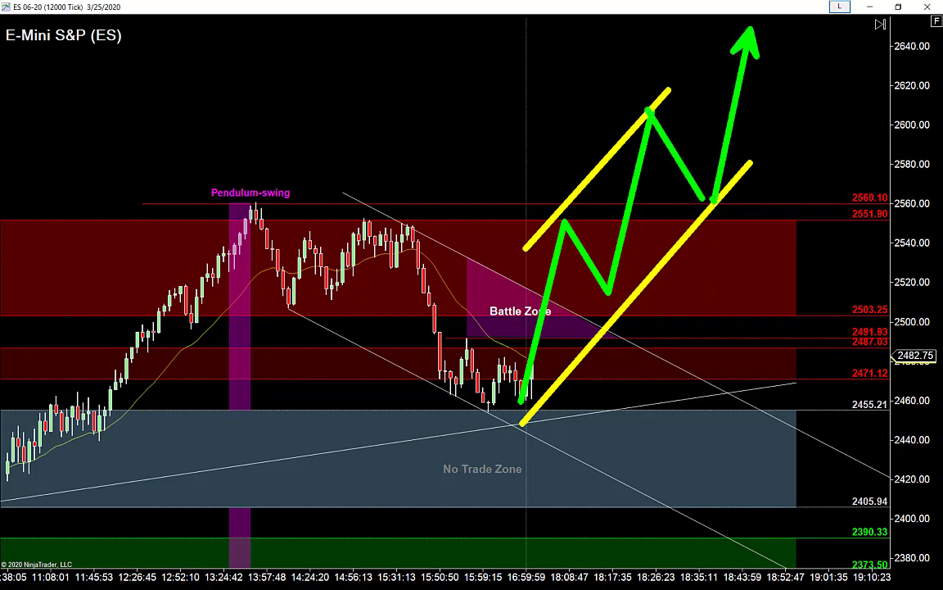
key(e)
- Draw a green rise to about 2620, a dip below a line near 2576 circled in red, and an arrow rising to about 2643
mouse_move(538, 395)
mouse_down()
mouse_move(579, 253)
mouse_move(599, 108)
mouse_move(632, 158)
mouse_move(650, 111)
mouse_move(678, 110)
mouse_move(715, 184)
mouse_up()
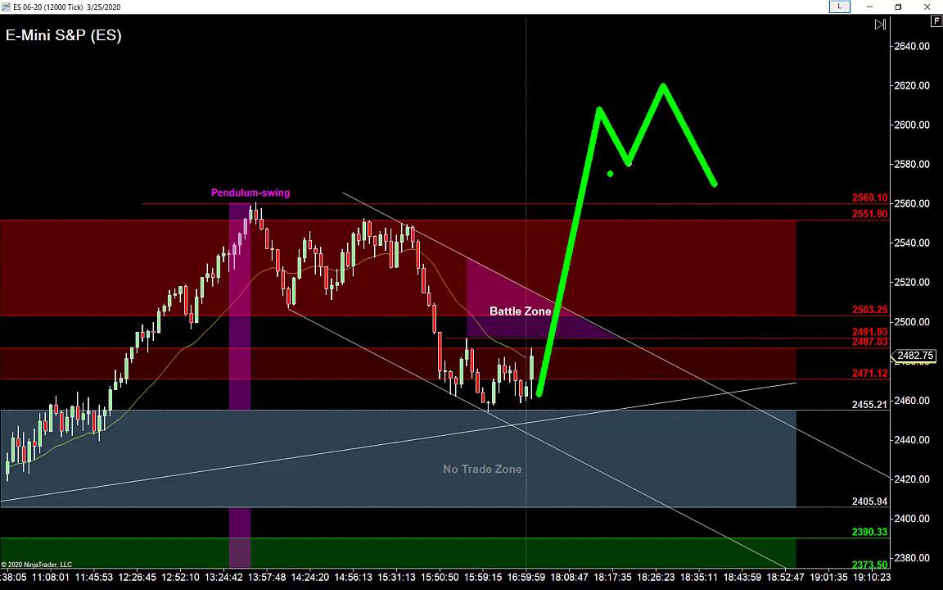
mouse_move(611, 172)
mouse_down()
mouse_move(703, 172)
mouse_move(751, 37)
mouse_up()
drag(729, 64, 755, 70)
drag(695, 171, 698, 168)
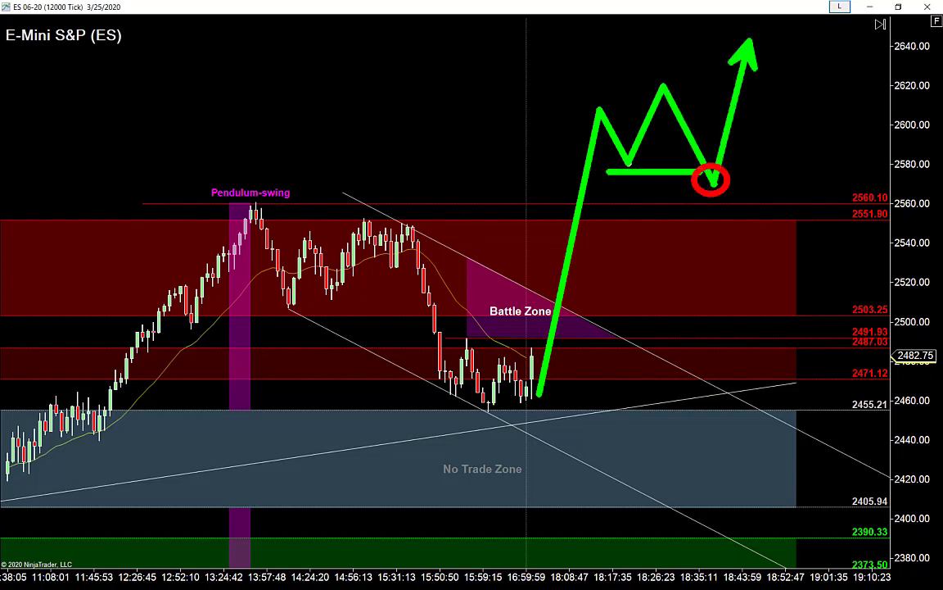
key(Escape)
- Draw a green arc from about 2501 into swings between about 2407 and 2459, and a yellow ellipse spanning about 2469 to 2508
drag(655, 328, 655, 211)
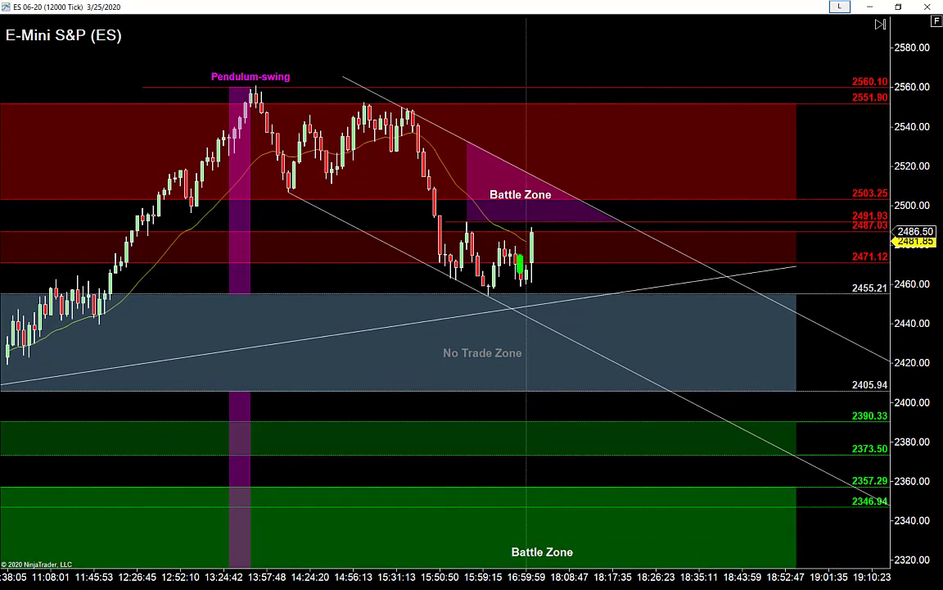
mouse_move(520, 262)
mouse_down()
mouse_move(572, 333)
mouse_move(610, 288)
mouse_move(641, 284)
mouse_move(678, 333)
mouse_move(687, 380)
mouse_up()
key(y)
drag(609, 190, 842, 267)
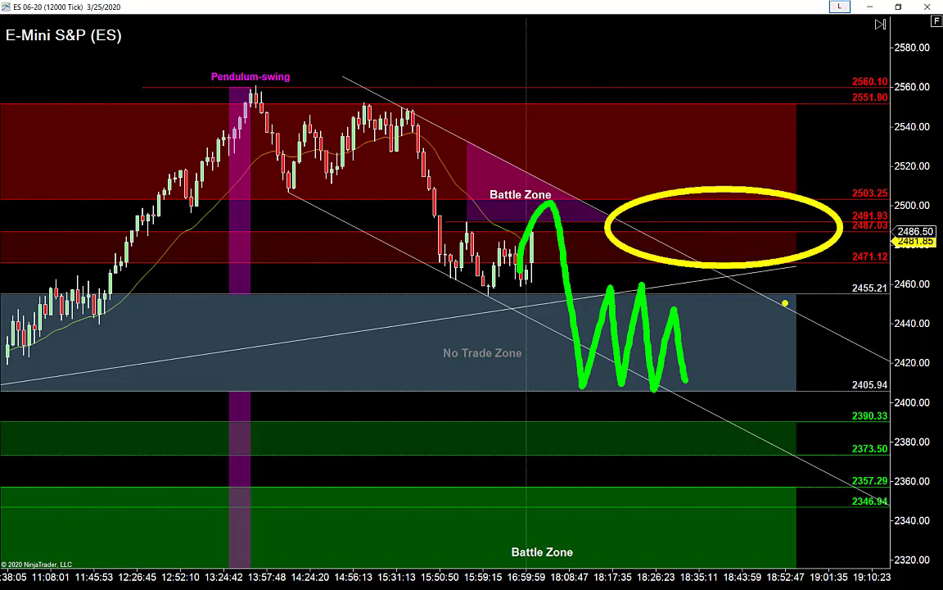
- Draw a green double top near 2495 with an arrow falling to about 2385, and a red line under it near 2468
key(g)
mouse_move(690, 383)
mouse_down()
mouse_move(725, 217)
mouse_move(765, 215)
mouse_move(813, 432)
mouse_up()
drag(704, 268, 813, 268)
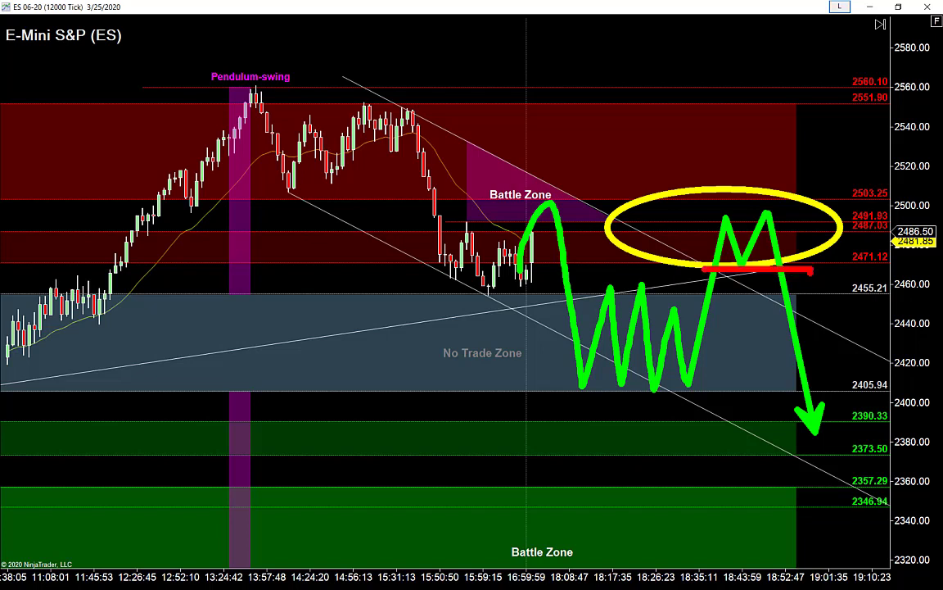
- Draw an alternative green rise to about 2546 with lower peaks, a red line near 2500 and an arrow falling to about 2405, and clear everything
key(g)
mouse_move(660, 368)
mouse_down()
mouse_move(700, 113)
mouse_move(771, 139)
mouse_up()
drag(725, 206, 821, 205)
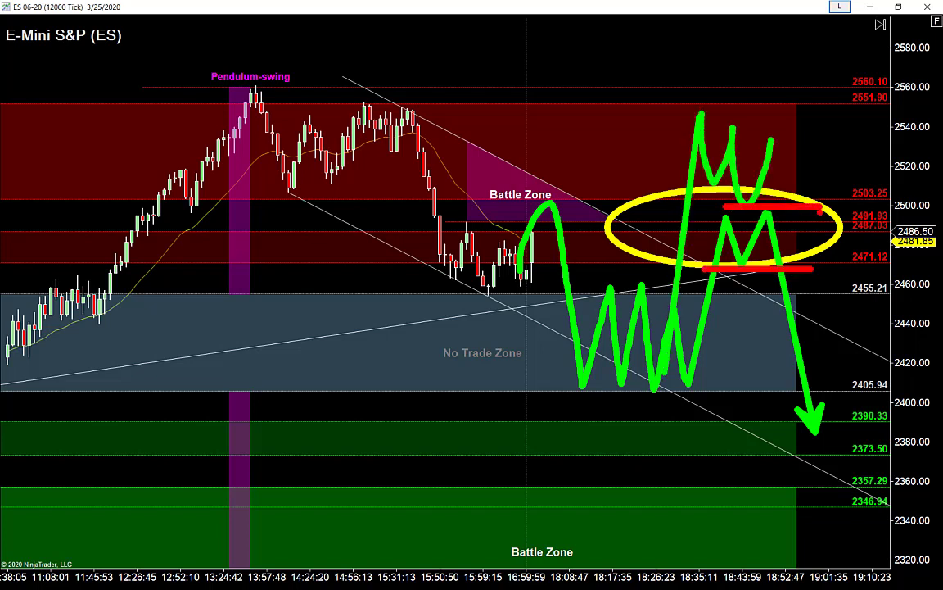
key(p)
drag(844, 391, 773, 151)
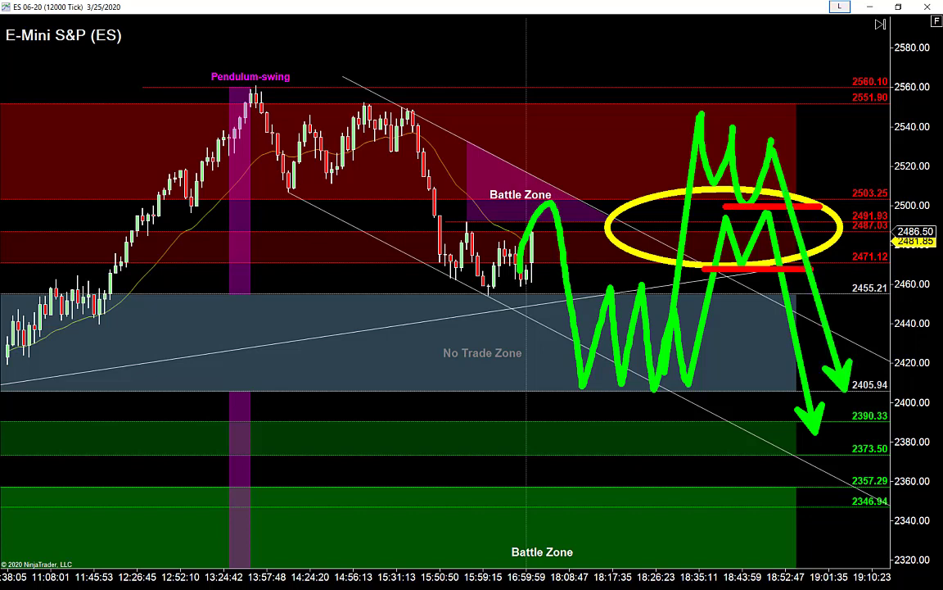
key(e)
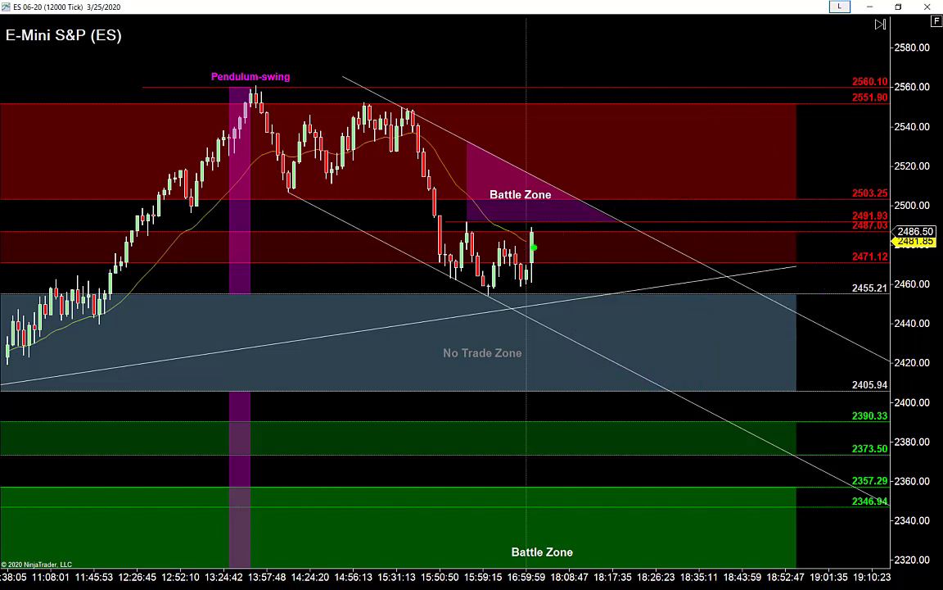
- Draw a green arc peaking near 2493 with an arrow falling to about 2322, and clear the markup
mouse_move(499, 263)
mouse_down()
mouse_move(527, 236)
mouse_move(610, 400)
mouse_move(621, 568)
mouse_up()
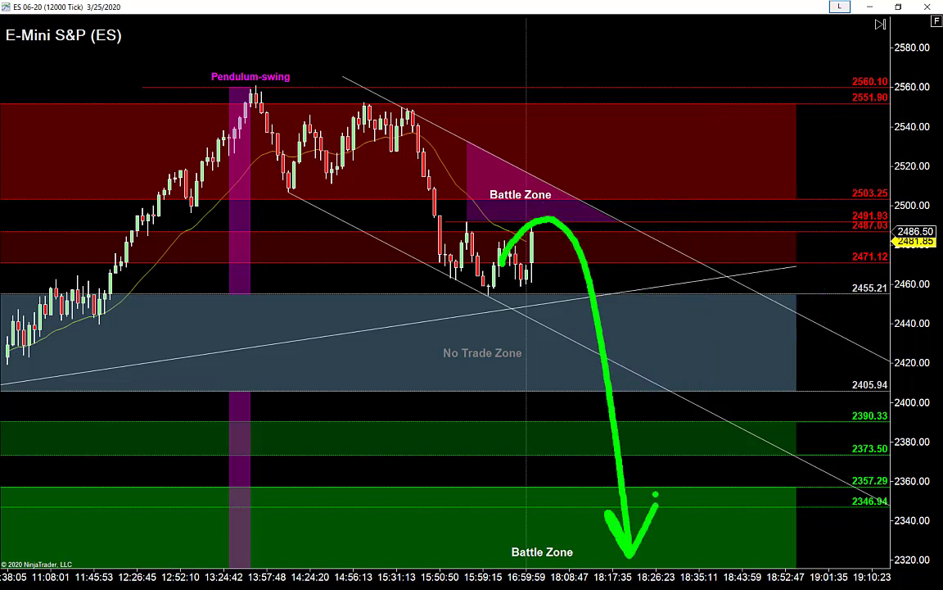
key(e)
key(Escape)
- Show a wider price and time range, circle the lower Pendulum-swing label in green and underline the Battle Zone at 2309.24
drag(914, 278, 913, 328)
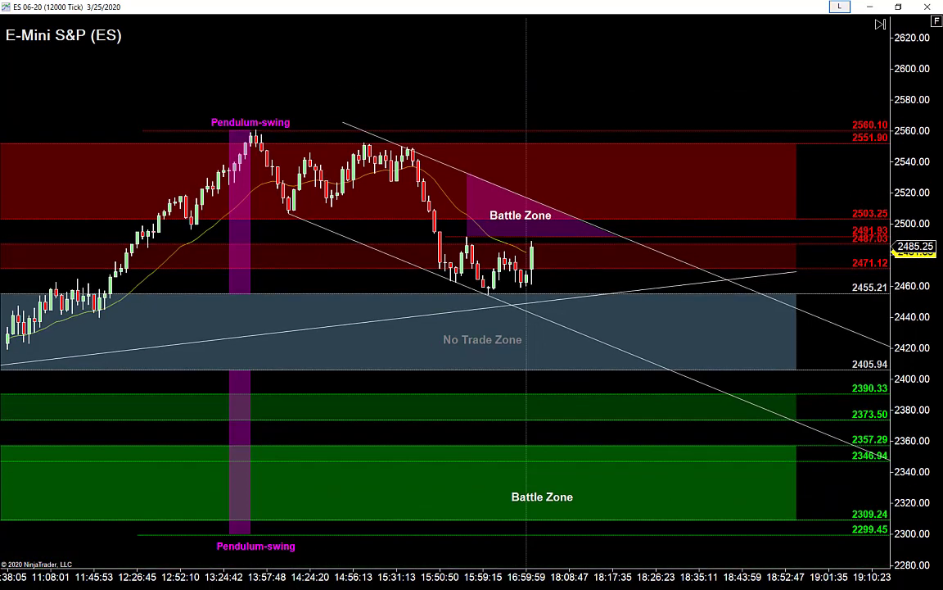
drag(491, 577, 606, 576)
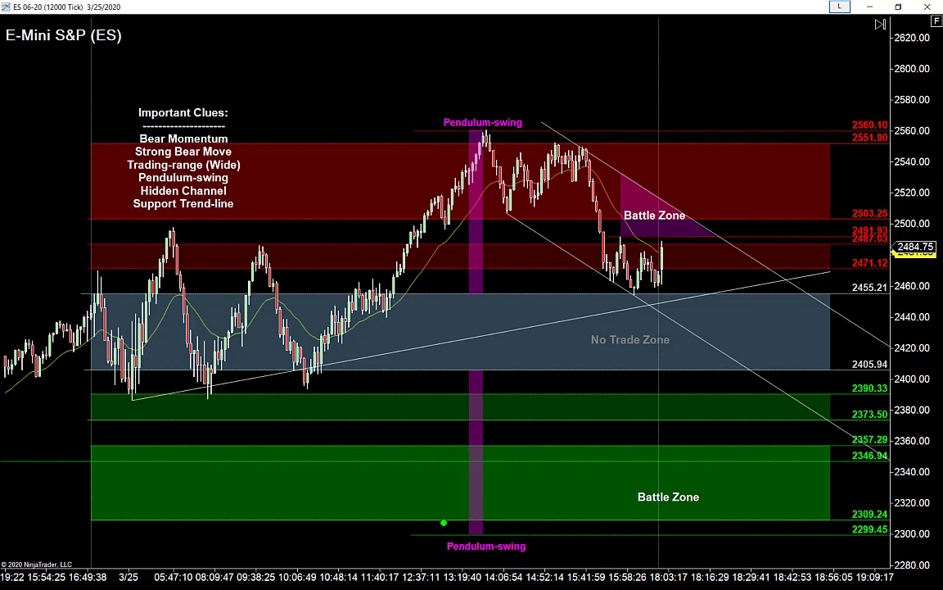
drag(398, 520, 553, 565)
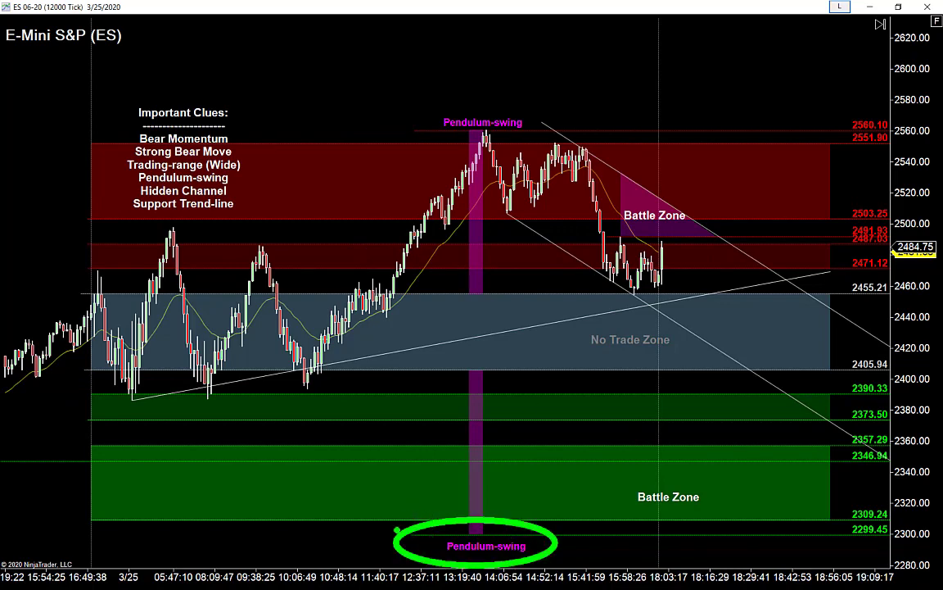
drag(420, 520, 846, 519)
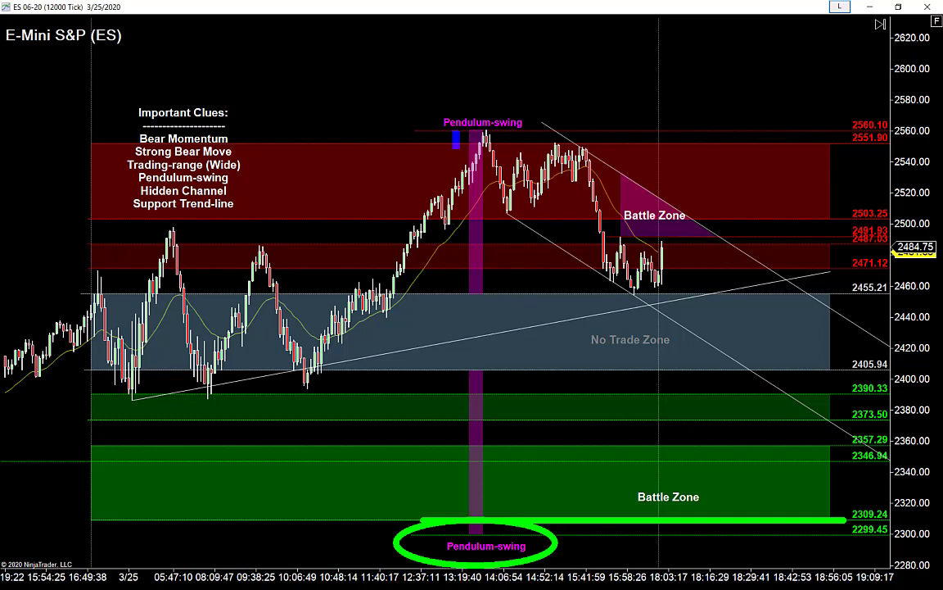
- Frame both Pendulum-swing bars with yellow rectangles and draw green arrows sideways near 2423, up to about 2560 and down to about 2307
drag(455, 132, 479, 301)
drag(455, 376, 486, 534)
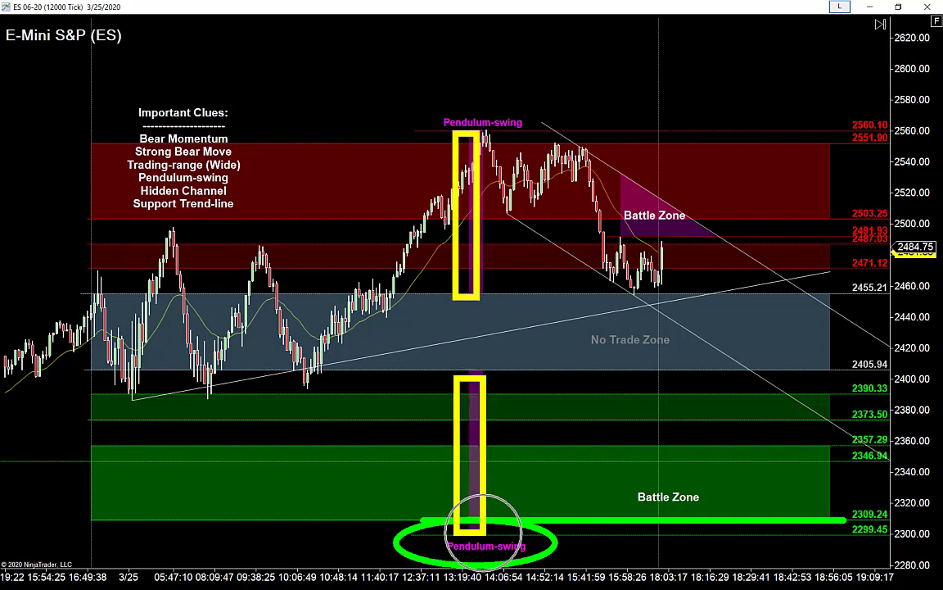
drag(438, 344, 129, 344)
drag(392, 132, 141, 281)
drag(430, 522, 211, 426)
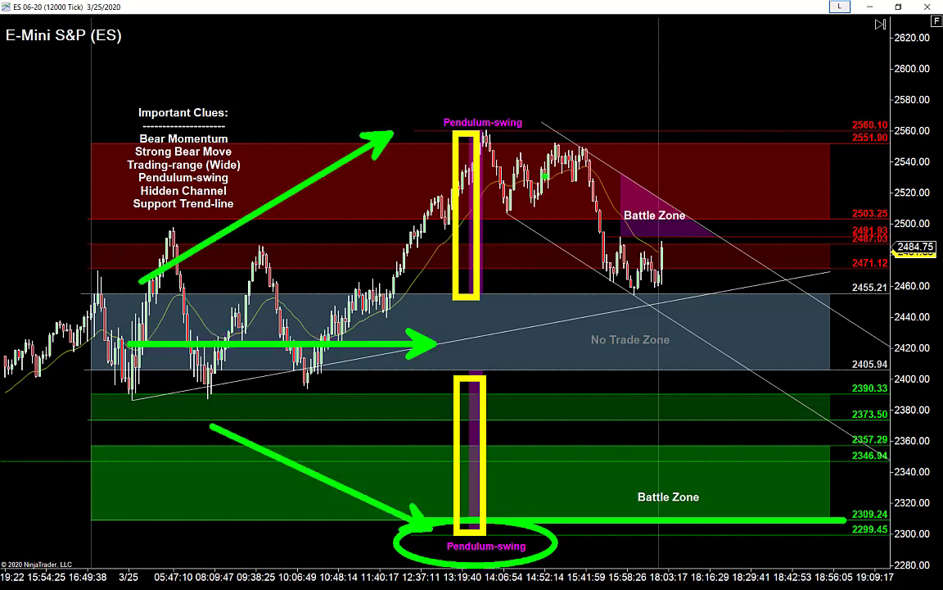
- Draw a green arrow falling from about 2517 to about 2308, and clear all markup
mouse_move(534, 198)
mouse_down()
mouse_move(726, 254)
mouse_move(725, 521)
mouse_up()
mouse_move(715, 491)
mouse_down()
mouse_move(749, 501)
mouse_move(761, 483)
mouse_up()
key(e)
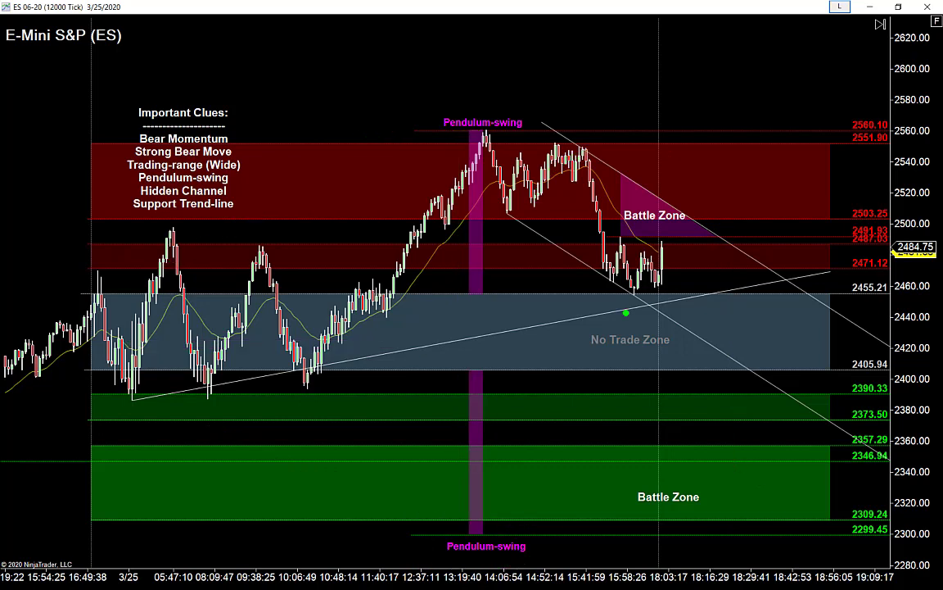
- Draw a green zigzag from about 2554 down to 2455, up to 2484, down to 2449 and up to about 2502
key(p)
drag(578, 140, 609, 292)
drag(610, 293, 638, 248)
drag(638, 248, 657, 304)
drag(657, 304, 689, 220)
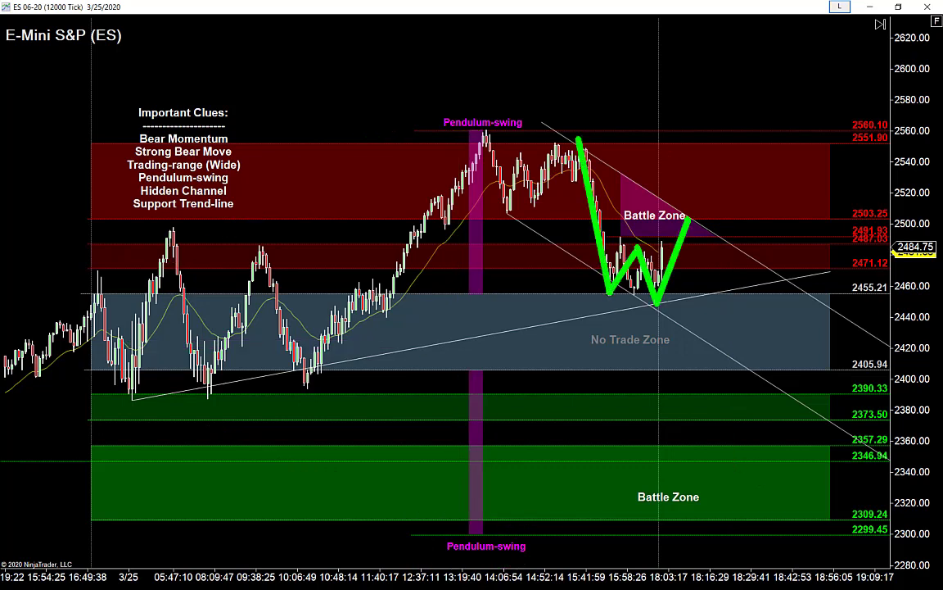
- Draw a green line near 2491 and an arrow falling to about 2364, mark the zigzag high in red, and clear the markup
mouse_move(610, 238)
mouse_down()
mouse_move(685, 238)
mouse_move(752, 376)
mouse_move(754, 434)
mouse_up()
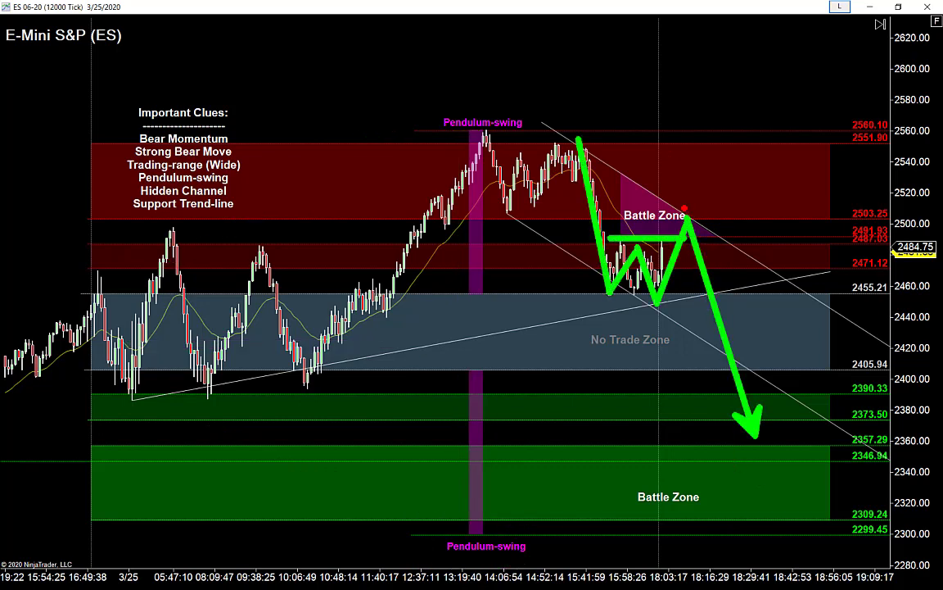
drag(685, 209, 683, 206)
key(e)
- Draw green No Trade Zone swings, a double dip near 2353 below a red line at about 2396, and an arrow rising to 2478; clear the markup
key(g)
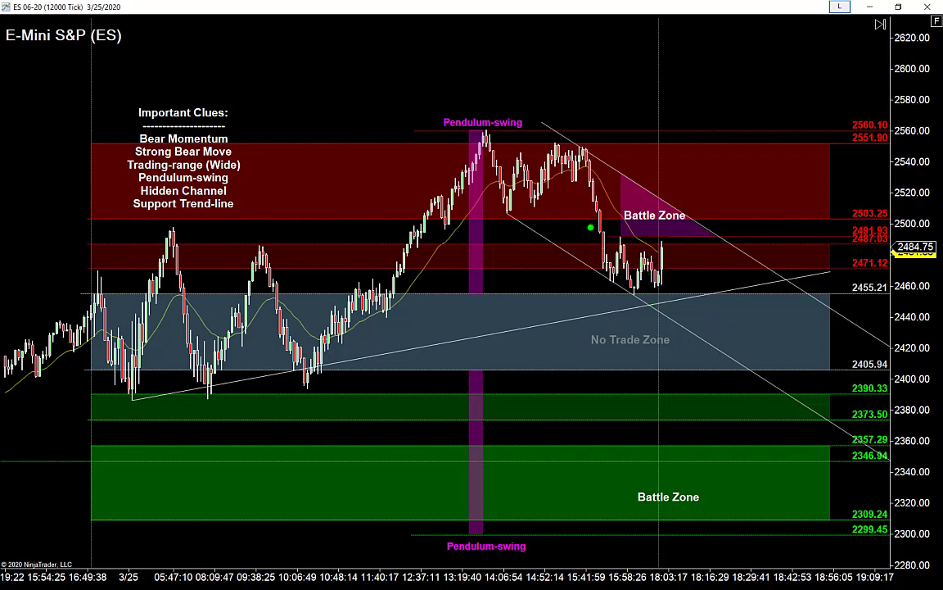
mouse_move(596, 269)
mouse_down()
mouse_move(615, 241)
mouse_move(661, 373)
mouse_move(679, 293)
mouse_move(732, 293)
mouse_move(758, 410)
mouse_move(784, 405)
mouse_move(811, 446)
mouse_up()
drag(725, 385, 840, 385)
key(g)
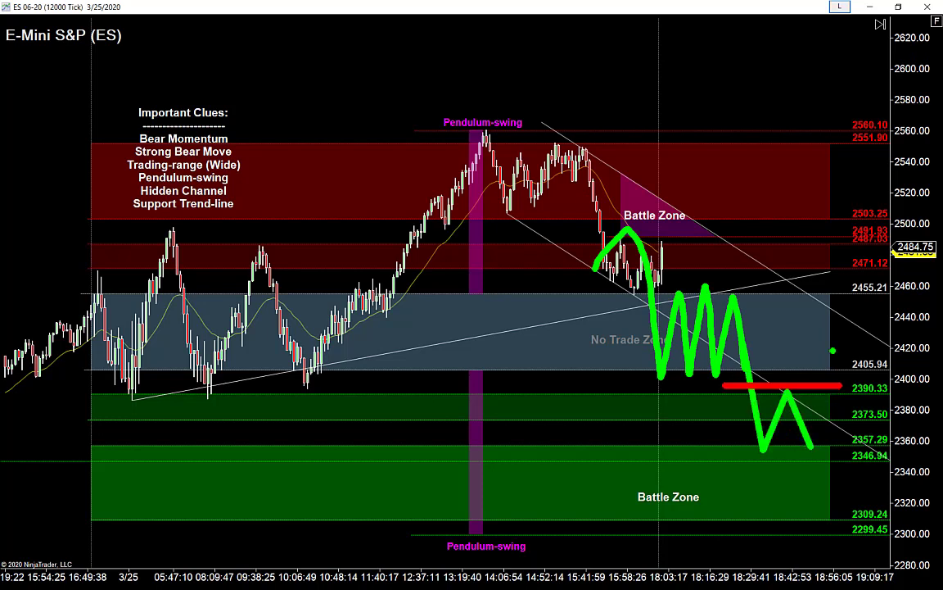
drag(859, 260, 814, 453)
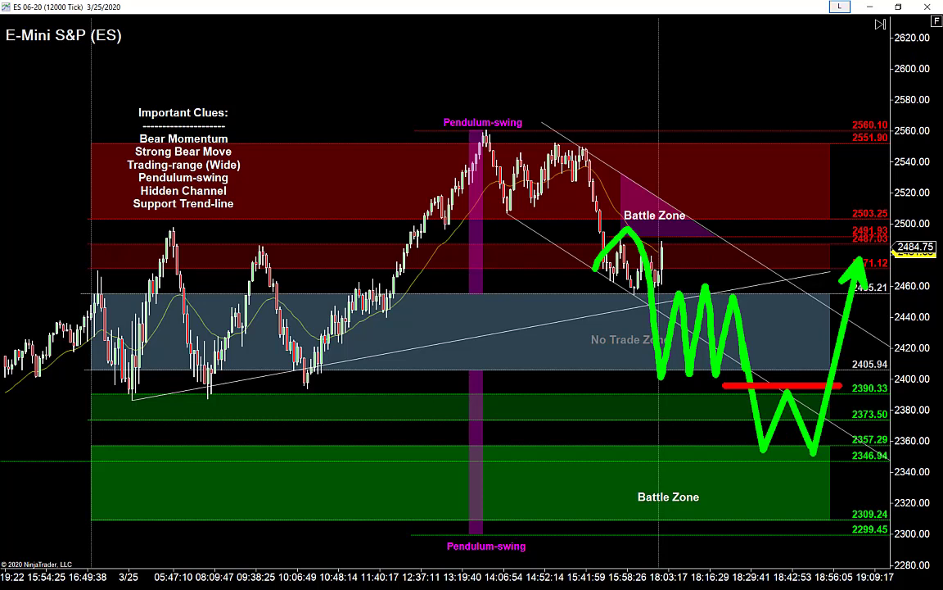
key(e)
- Draw a green arc peaking near 2491 with an arrow falling to about 2323, and clear it
mouse_move(627, 283)
mouse_down()
mouse_move(667, 250)
mouse_move(711, 485)
mouse_up()
drag(697, 452, 735, 467)
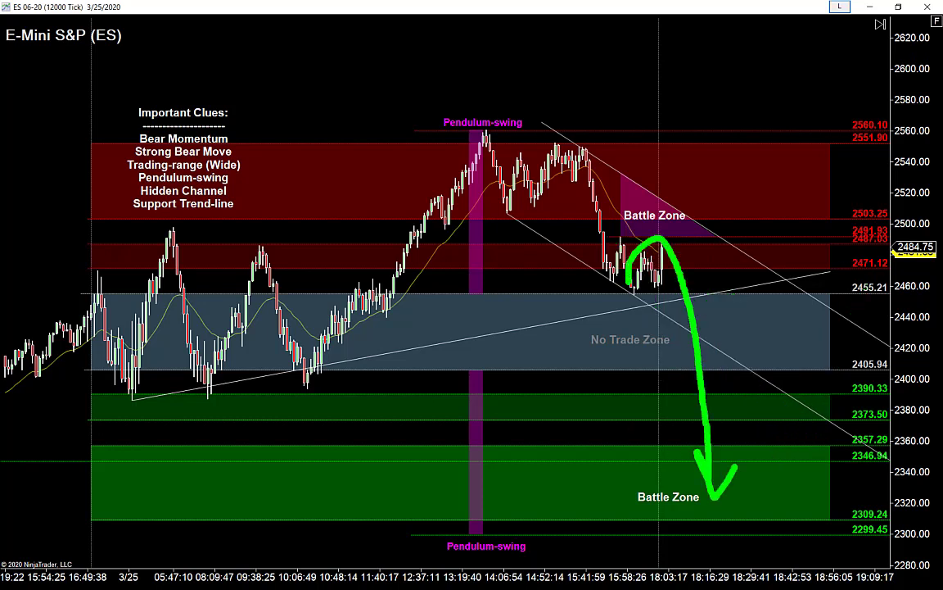
key(e)
- Draw a green drop to about 2329 with two rounded bounces and an arrow rising to about 2497, and clear the markup
mouse_move(662, 260)
mouse_down()
mouse_move(719, 489)
mouse_move(725, 412)
mouse_move(744, 460)
mouse_move(772, 442)
mouse_up()
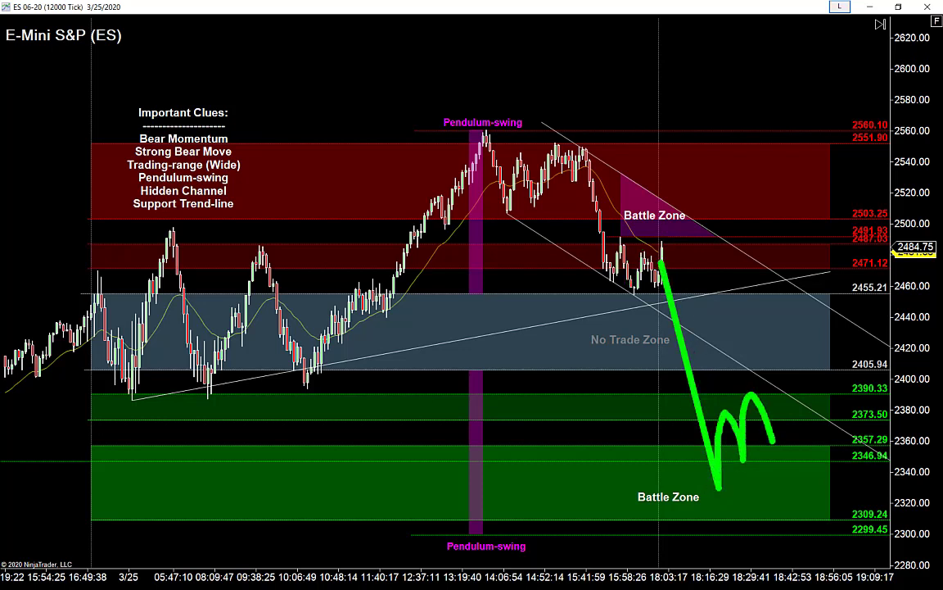
mouse_move(786, 310)
mouse_down()
mouse_move(793, 228)
mouse_move(773, 442)
mouse_up()
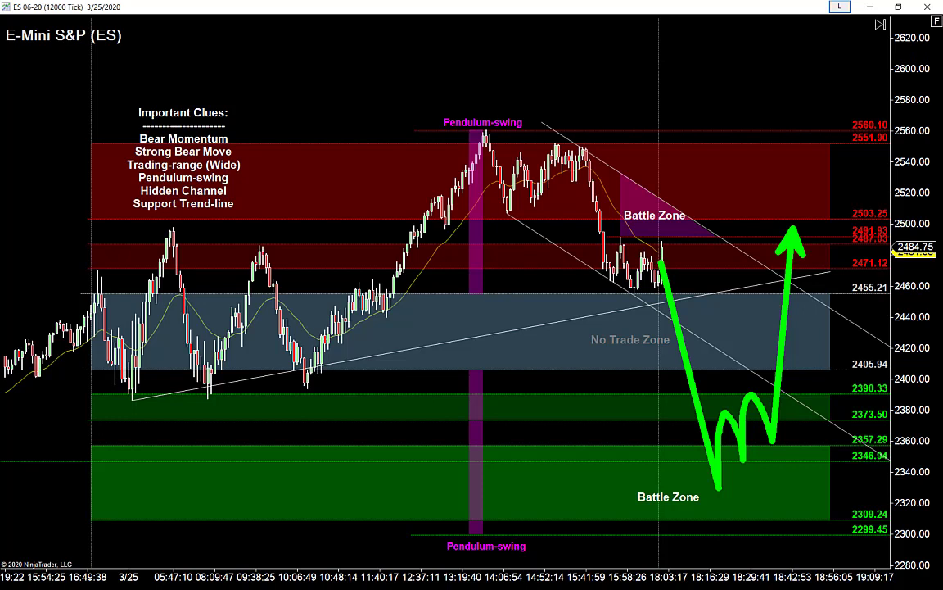
key(e)
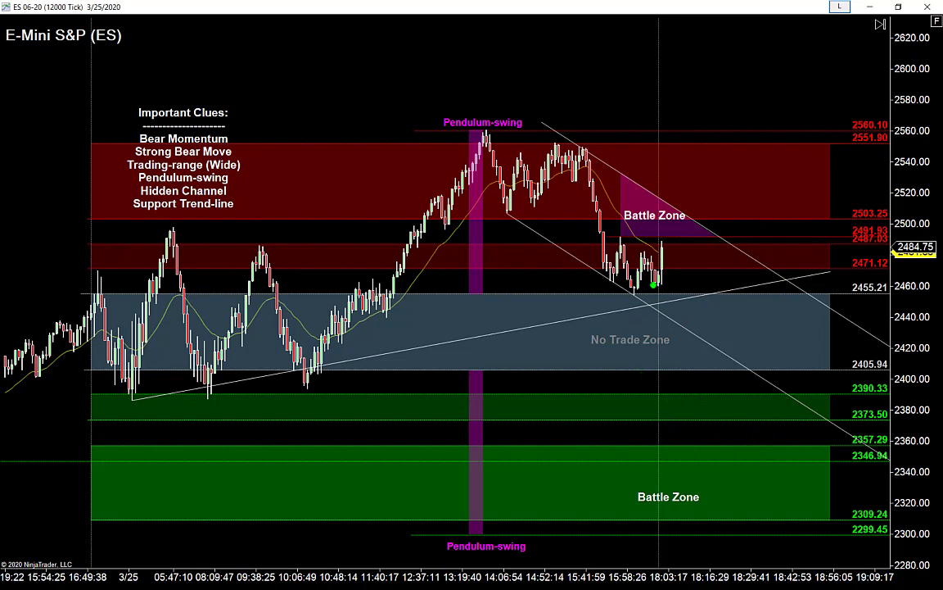
- Draw a descending green zigzag from about 2487 to 2338 with a bounce to about 2376, between two falling red channel lines
drag(654, 244, 686, 394)
drag(686, 394, 719, 336)
drag(719, 336, 761, 474)
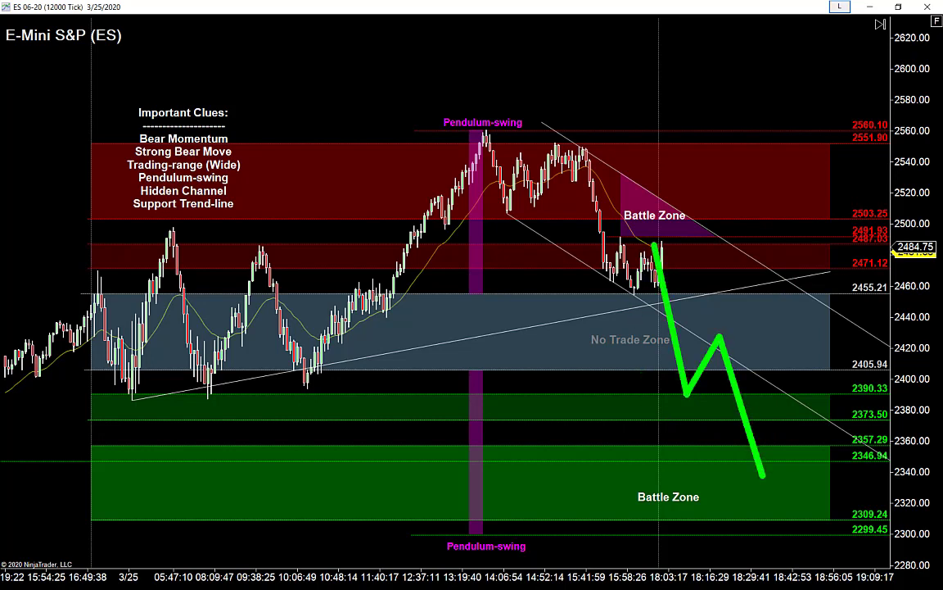
drag(660, 372, 775, 503)
drag(647, 233, 856, 469)
drag(762, 474, 802, 415)
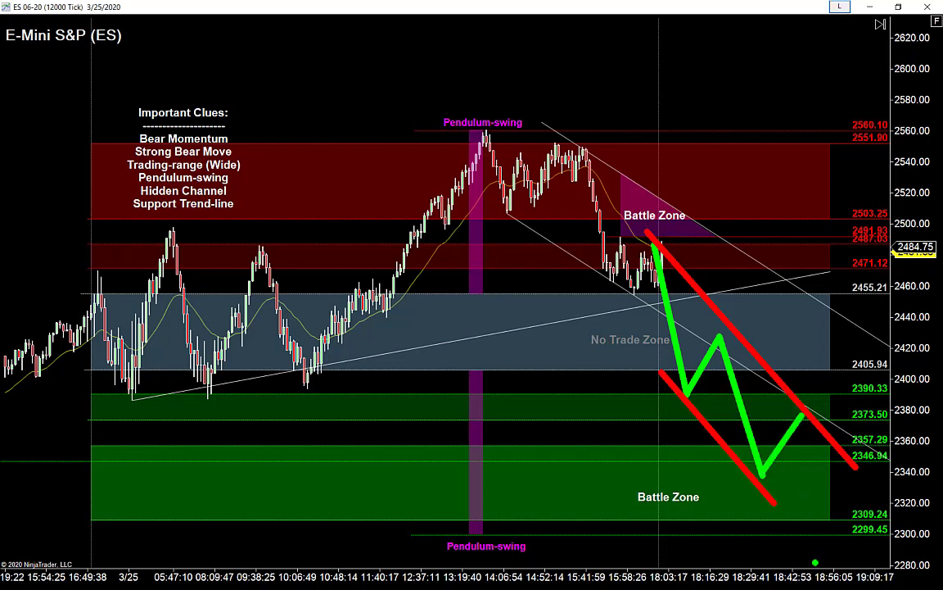
- Draw a green arrow falling to about 2280, circle the bounce high and the 2299.45 Pendulum-swing level in yellow, and leave drawing mode
mouse_move(816, 564)
mouse_down()
mouse_move(804, 417)
mouse_move(815, 417)
mouse_move(801, 403)
mouse_up()
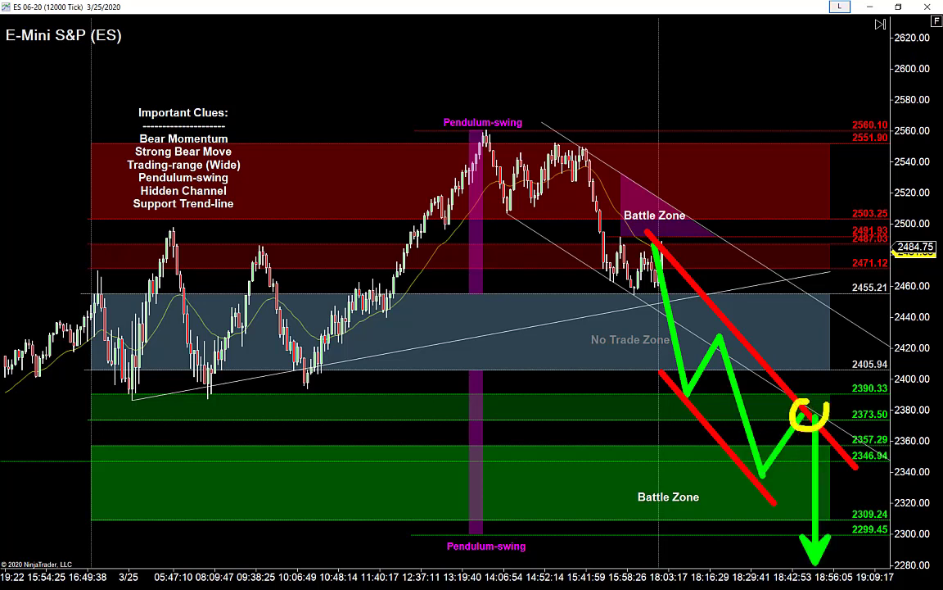
drag(534, 526, 543, 541)
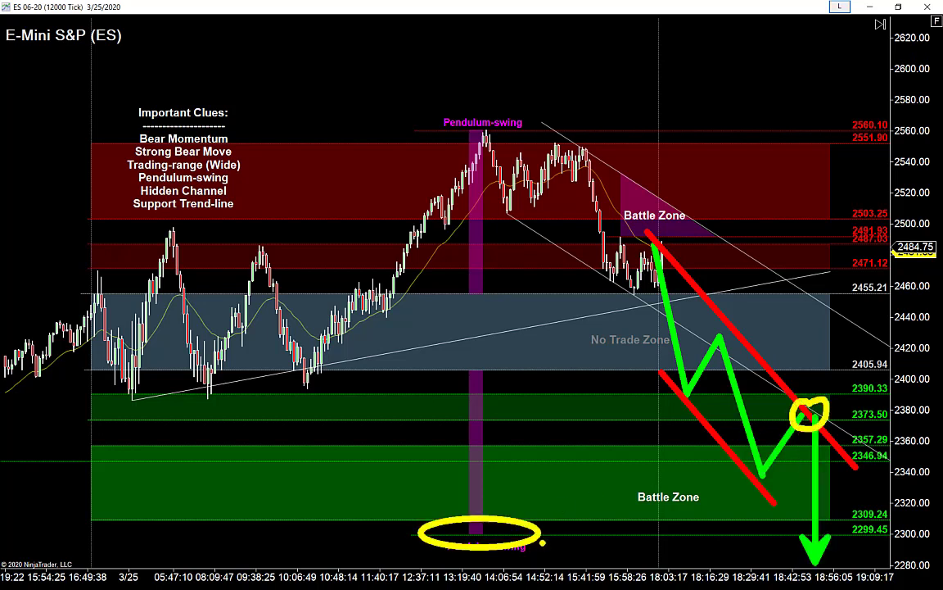
key(Escape)
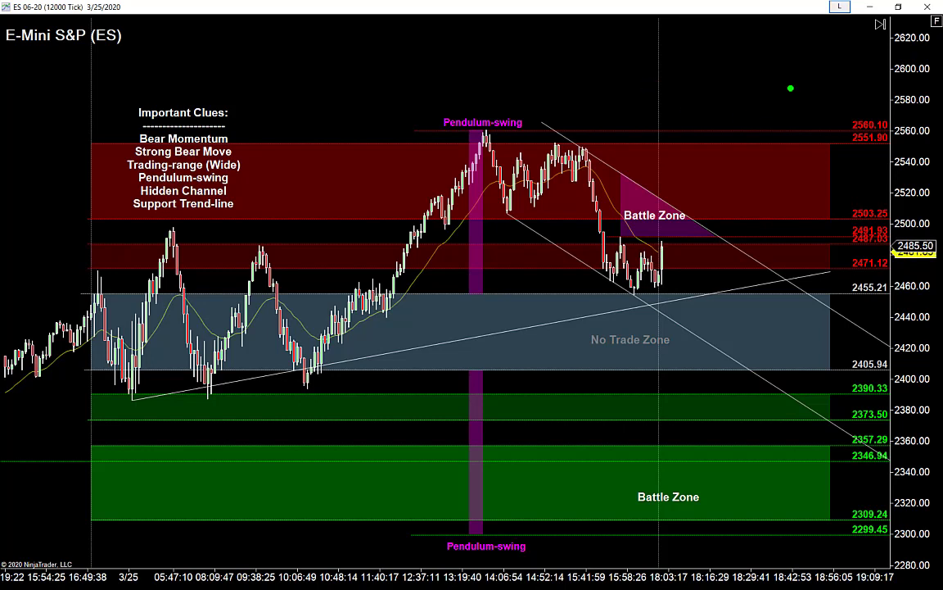
- Draw three green arrows above the upper Battle Zone rising to about 2590, 2586 and 2576, and leave drawing mode
drag(676, 182, 795, 84)
drag(756, 187, 835, 90)
drag(809, 220, 901, 106)
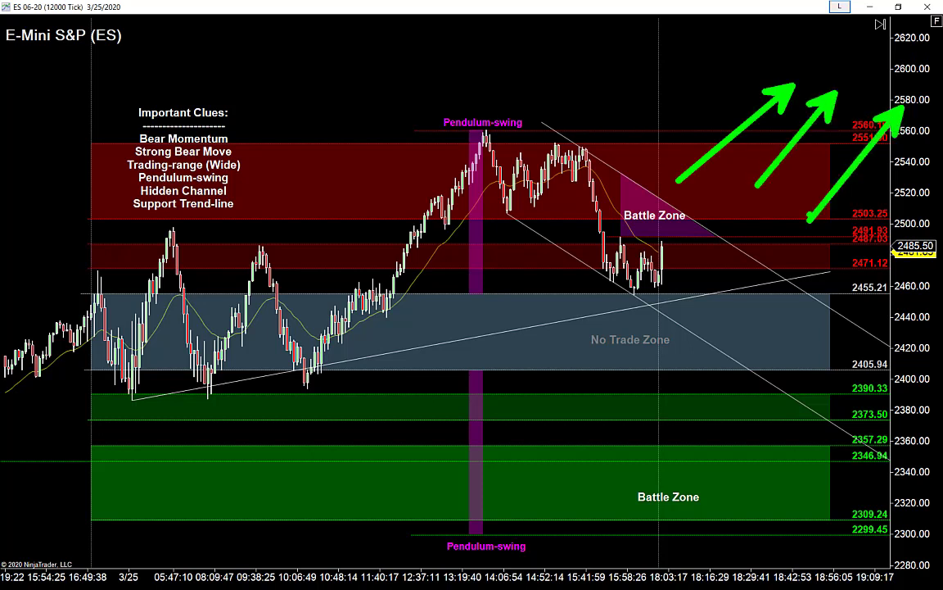
key(Escape)
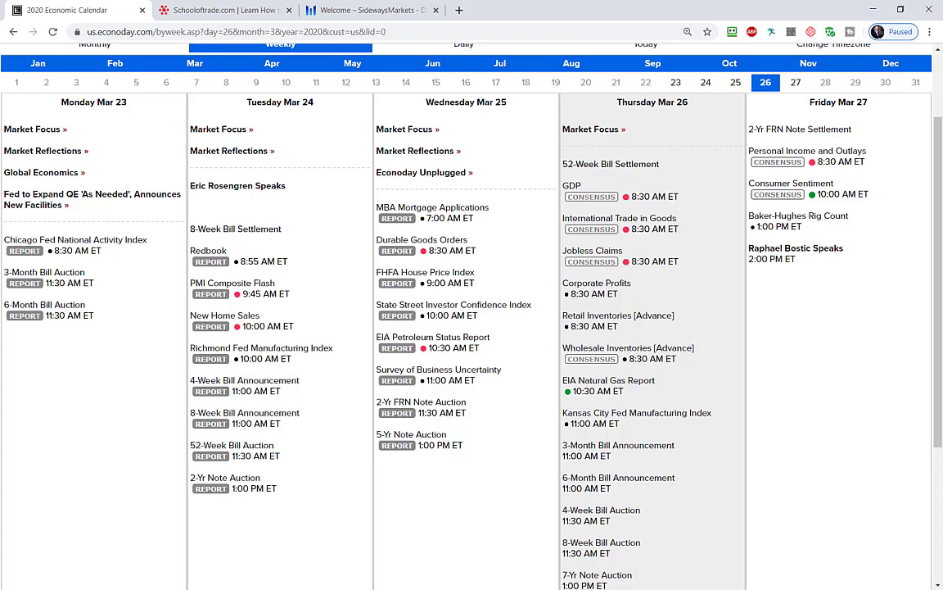
- On the Schooloftrade.com home page, circle Advanced Course in green with four downward arrows around it, and clear the markup
click(209, 10)
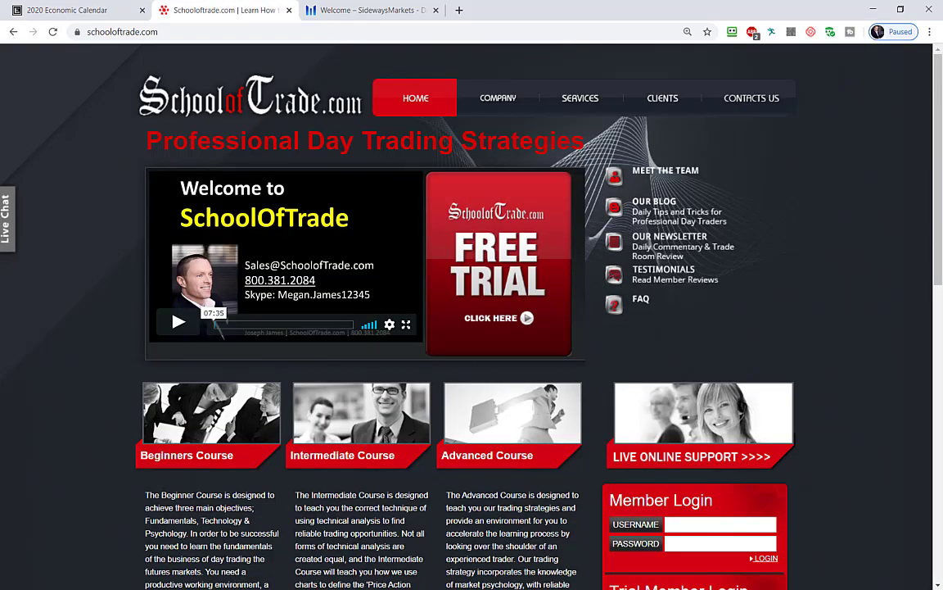
drag(416, 413, 572, 486)
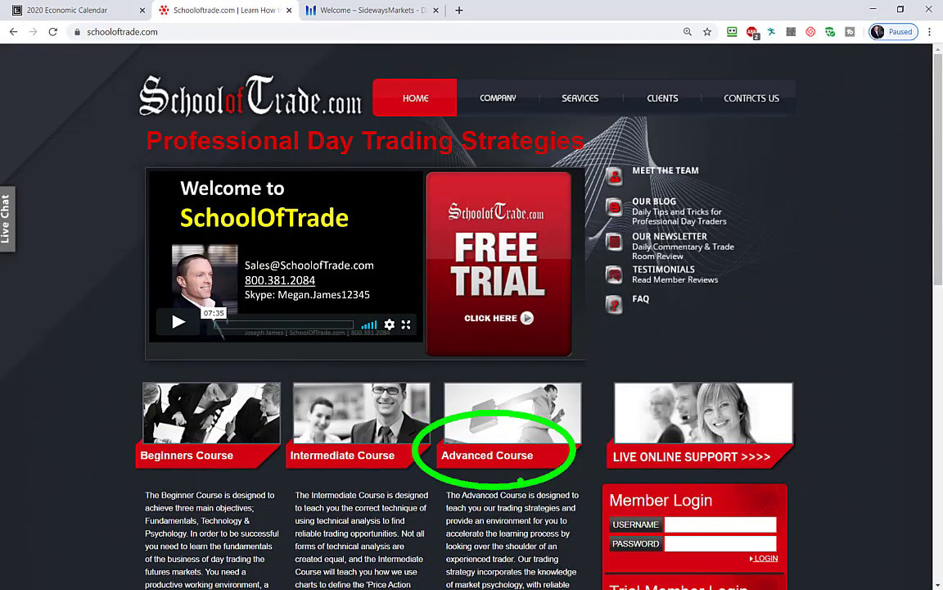
drag(391, 463, 391, 582)
drag(456, 480, 461, 586)
drag(518, 463, 517, 573)
drag(563, 427, 564, 548)
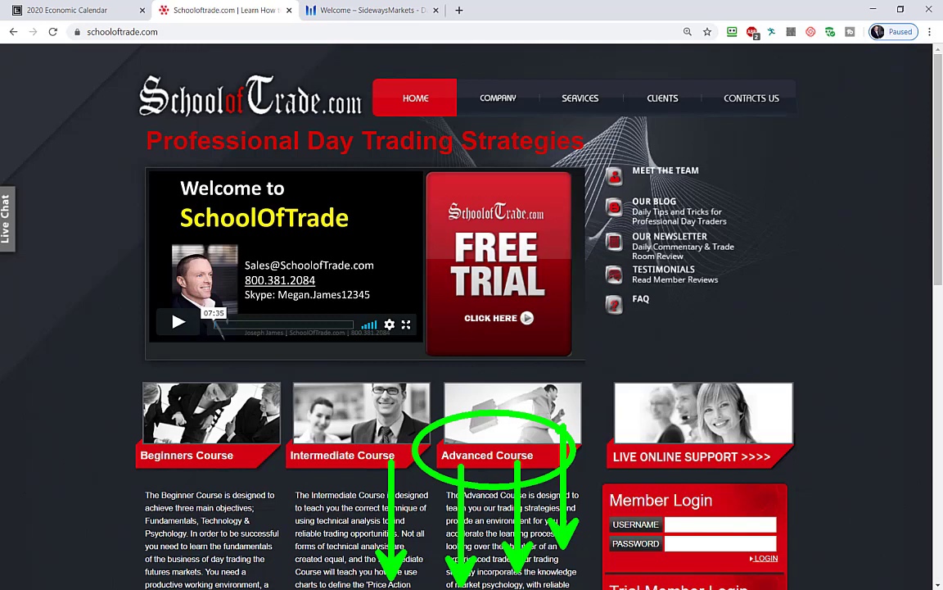
key(e)
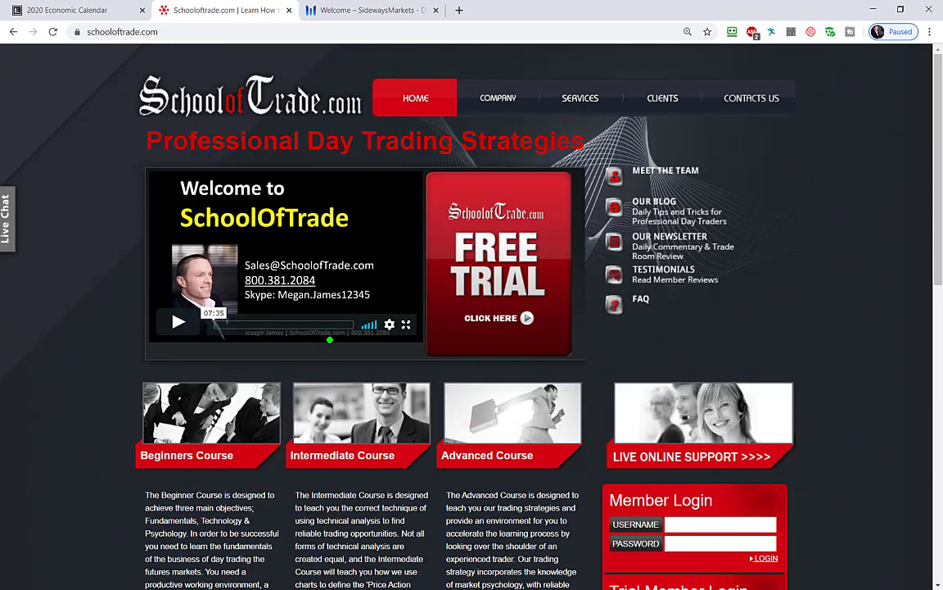
- Mark the contact phone number and Live Online Support with green circles and arrows pointing at them, and leave drawing mode
mouse_move(245, 255)
mouse_down()
mouse_move(278, 308)
mouse_move(250, 254)
mouse_up()
drag(161, 170, 236, 248)
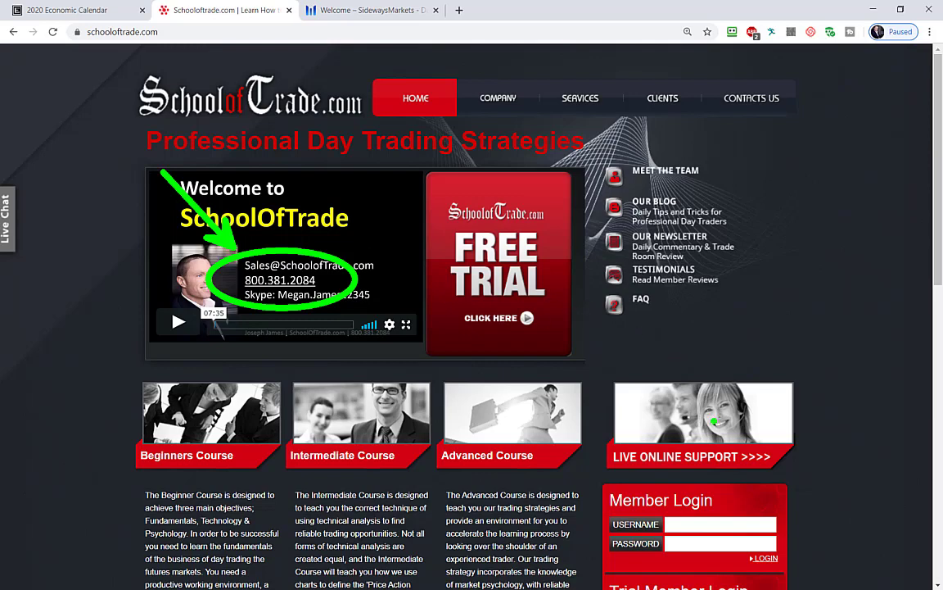
mouse_move(704, 421)
mouse_down()
mouse_move(721, 485)
mouse_move(766, 425)
mouse_up()
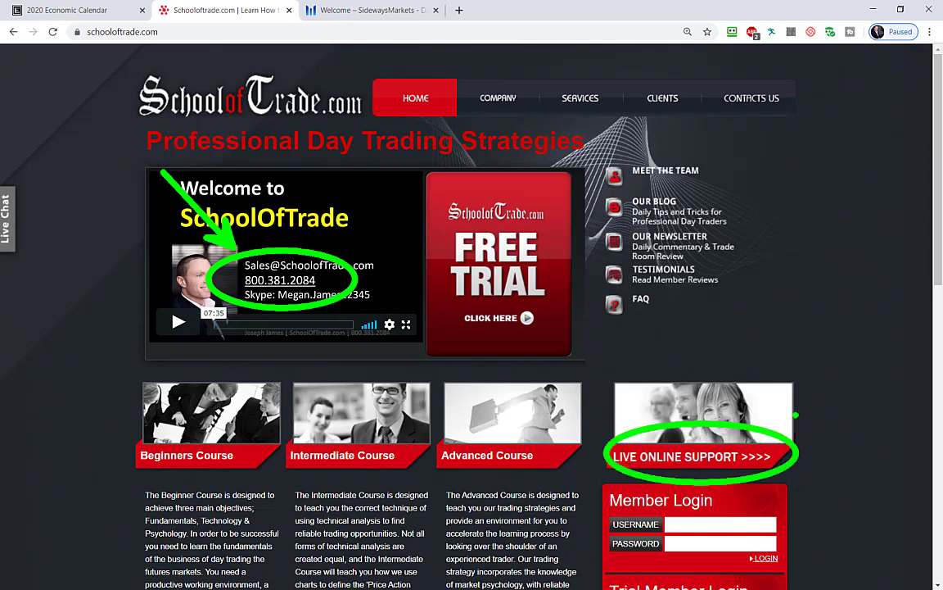
drag(841, 335, 790, 417)
drag(789, 392, 819, 401)
drag(869, 355, 815, 427)
drag(817, 400, 842, 415)
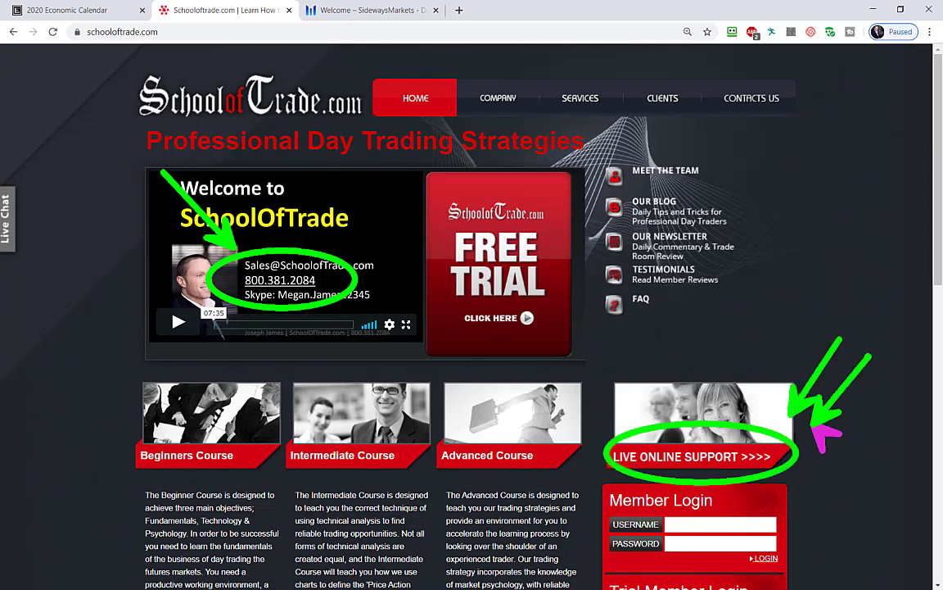
key(Escape)
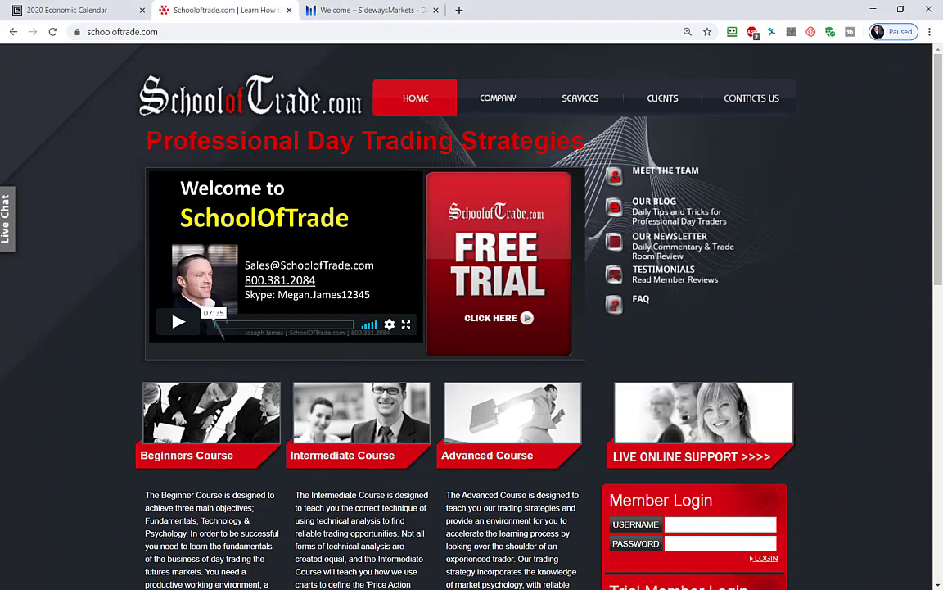